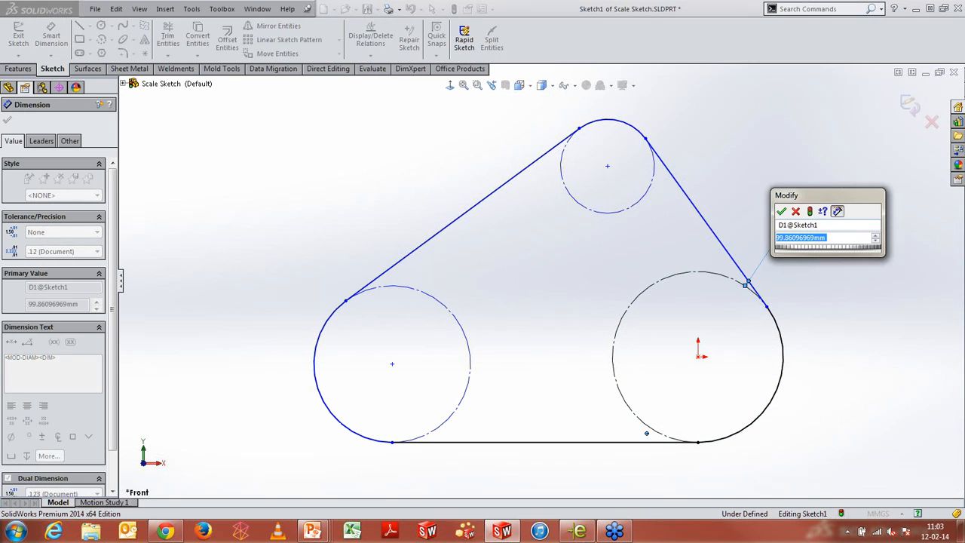
# Set the first diameter dimension on the large right circle to 35 mm
pyautogui.write('35')
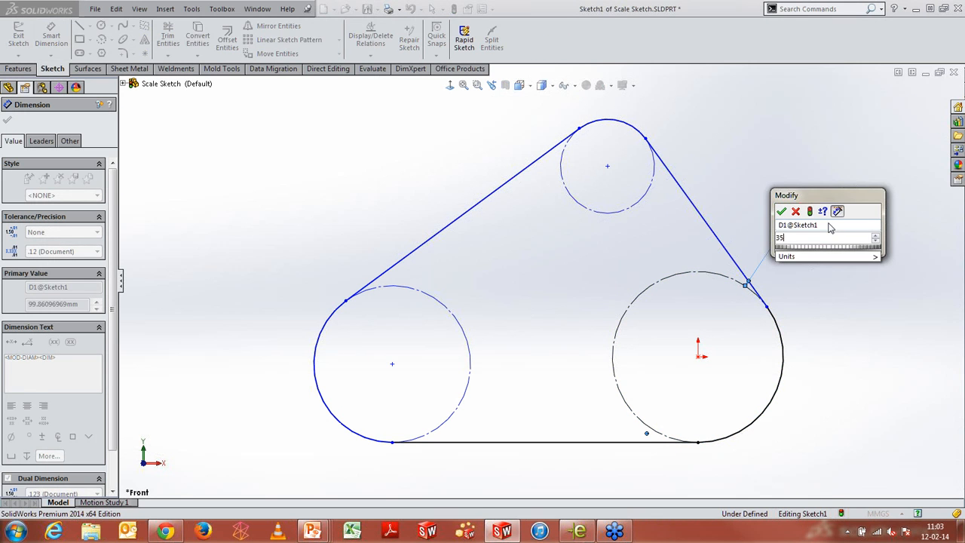
pyautogui.press('Return')
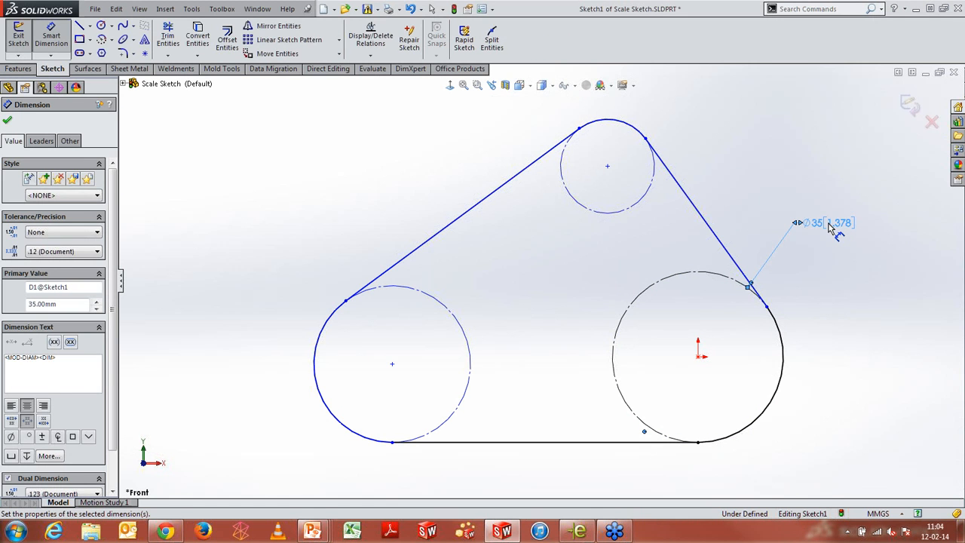
# Dimension the vertical distance between the upper circle's centre and the origin as 40 mm
pyautogui.click(643, 208)
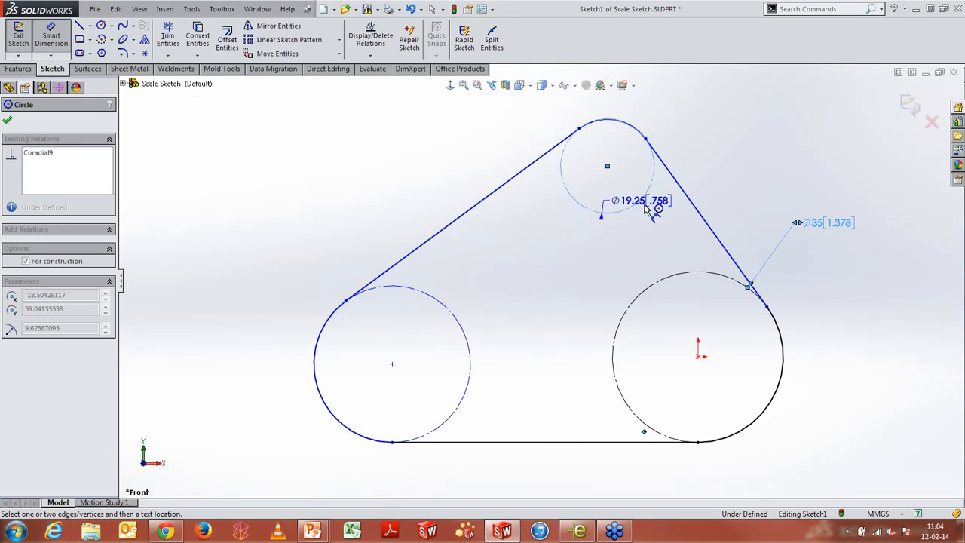
pyautogui.click(678, 281)
pyautogui.click(895, 253)
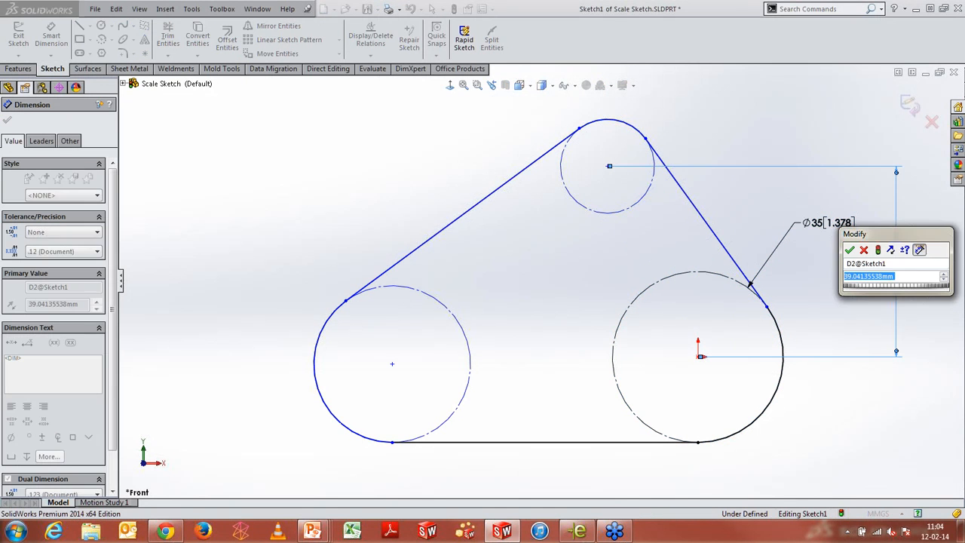
pyautogui.write('40')
pyautogui.press('Return')
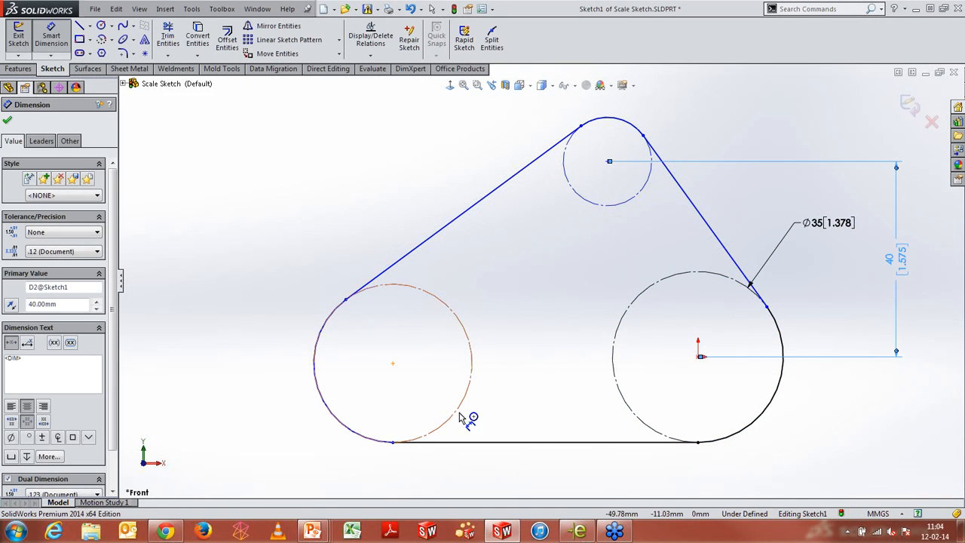
# Dimension the horizontal distance between the left circle's centre and the origin as 65 mm
pyautogui.click(460, 413)
pyautogui.click(632, 407)
pyautogui.click(616, 486)
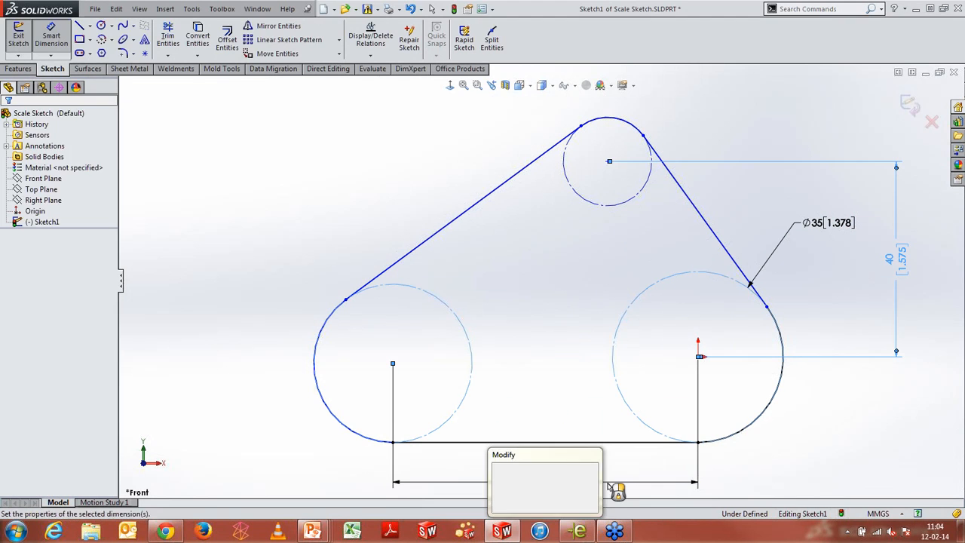
pyautogui.write('65')
pyautogui.press('Return')
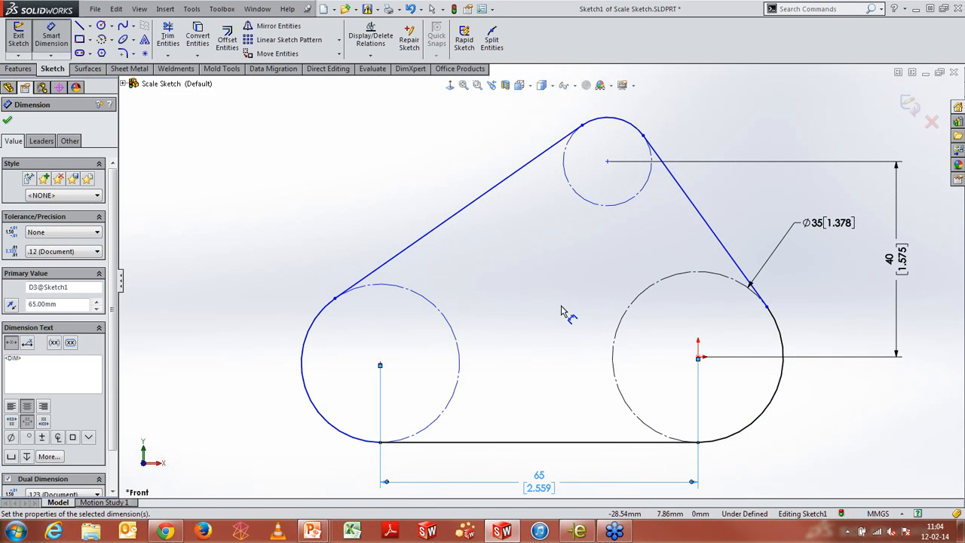
pyautogui.press('Escape')
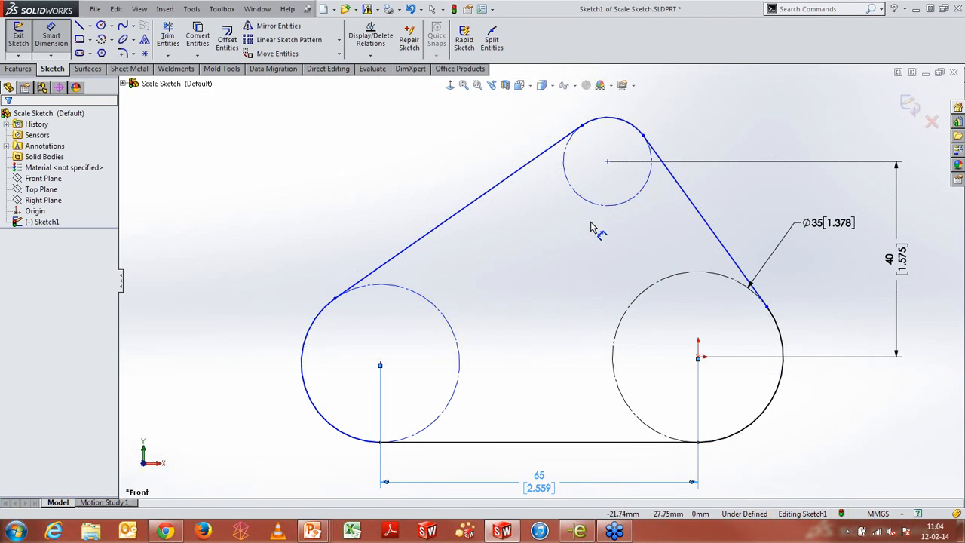
pyautogui.rightClick(392, 158)
pyautogui.click(437, 51)
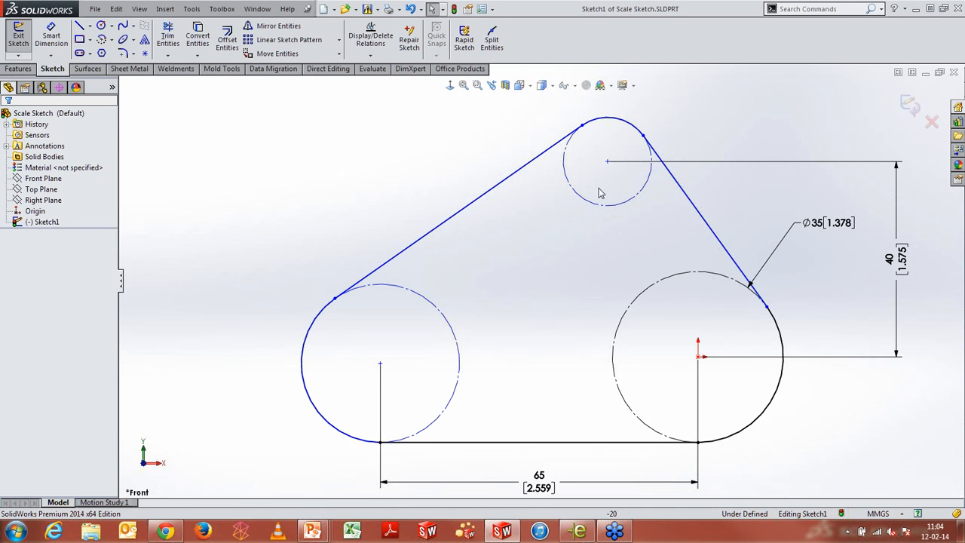
pyautogui.moveTo(601, 182); pyautogui.dragTo(370, 338)
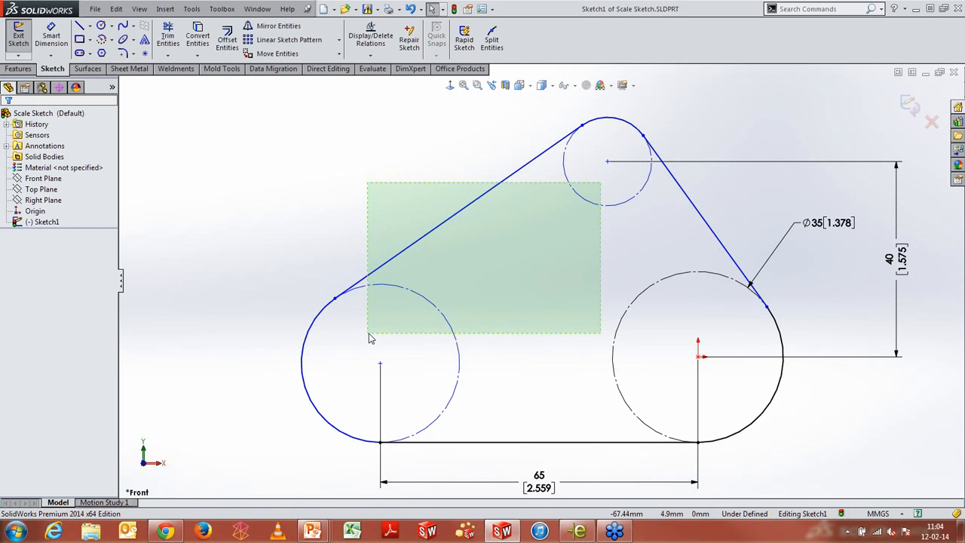
pyautogui.moveTo(370, 338); pyautogui.dragTo(368, 333)
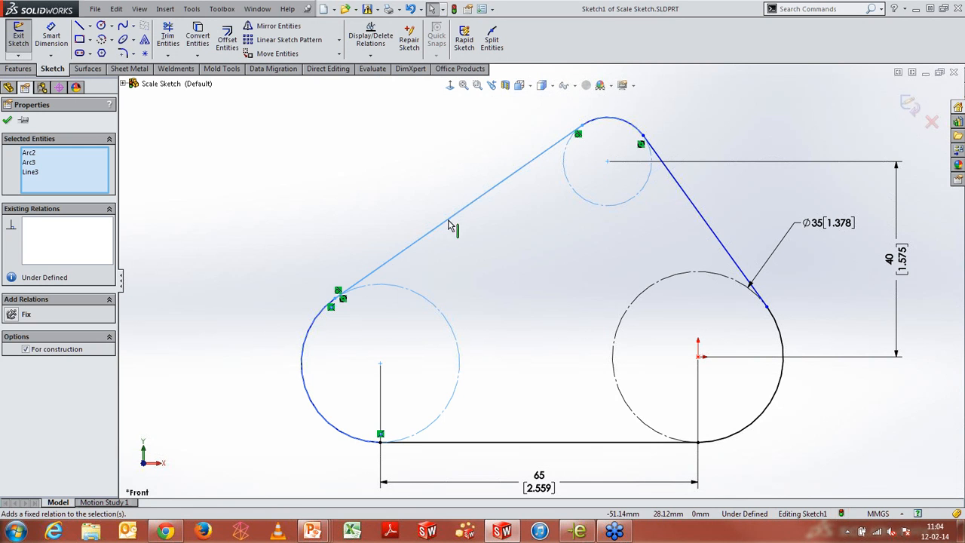
pyautogui.click(175, 124)
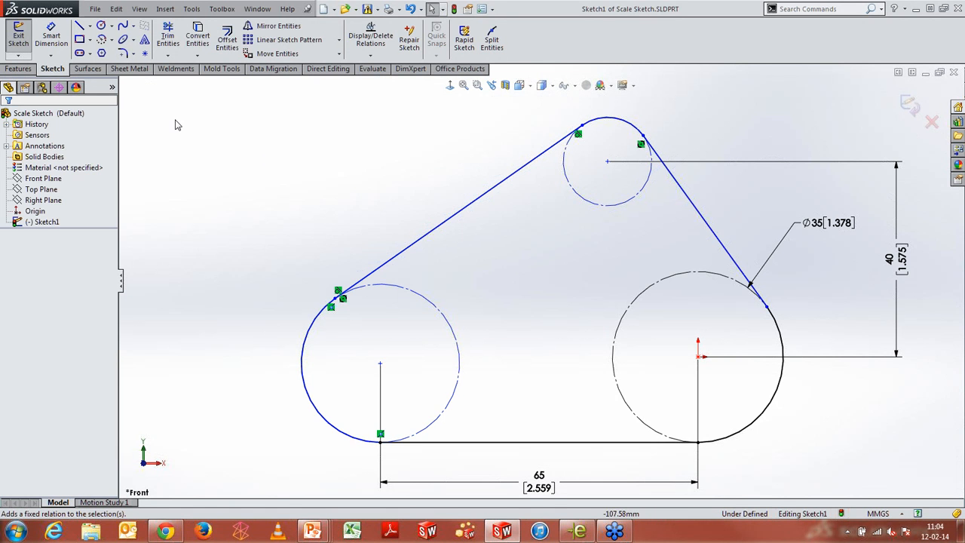
# Lasso-select the upper and left circle arcs and make them equal
pyautogui.rightClick(320, 174)
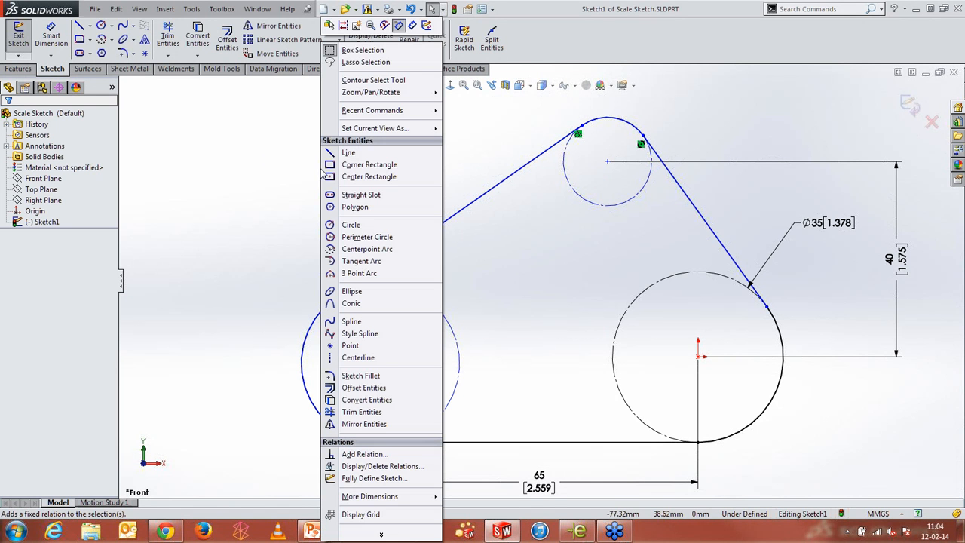
pyautogui.click(366, 61)
pyautogui.moveTo(597, 177)
pyautogui.mouseDown()
pyautogui.moveTo(465, 234)
pyautogui.moveTo(423, 317)
pyautogui.moveTo(568, 319)
pyautogui.moveTo(616, 193)
pyautogui.moveTo(600, 184)
pyautogui.mouseUp()
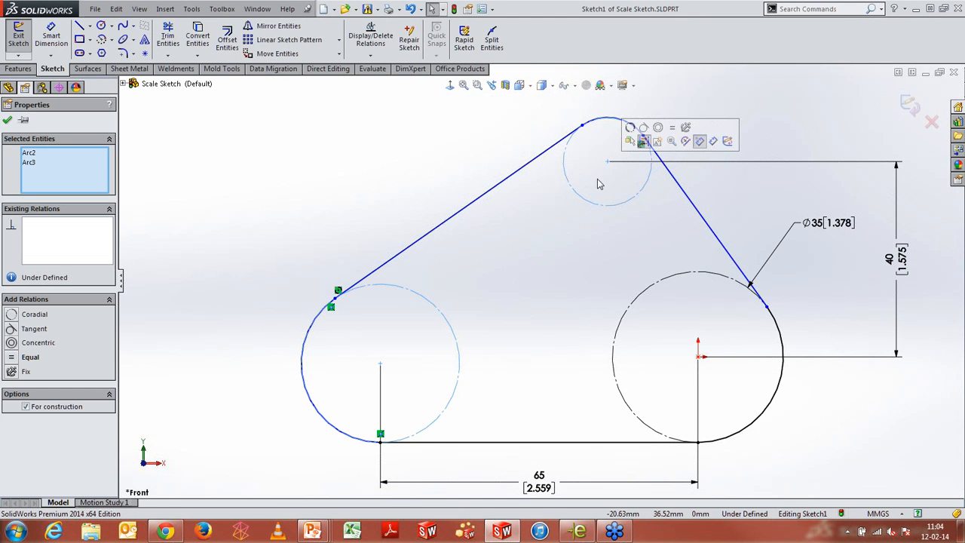
pyautogui.click(673, 132)
# Dimension the left circle's diameter as 25 mm
pyautogui.moveTo(371, 277); pyautogui.dragTo(377, 222, button='right')
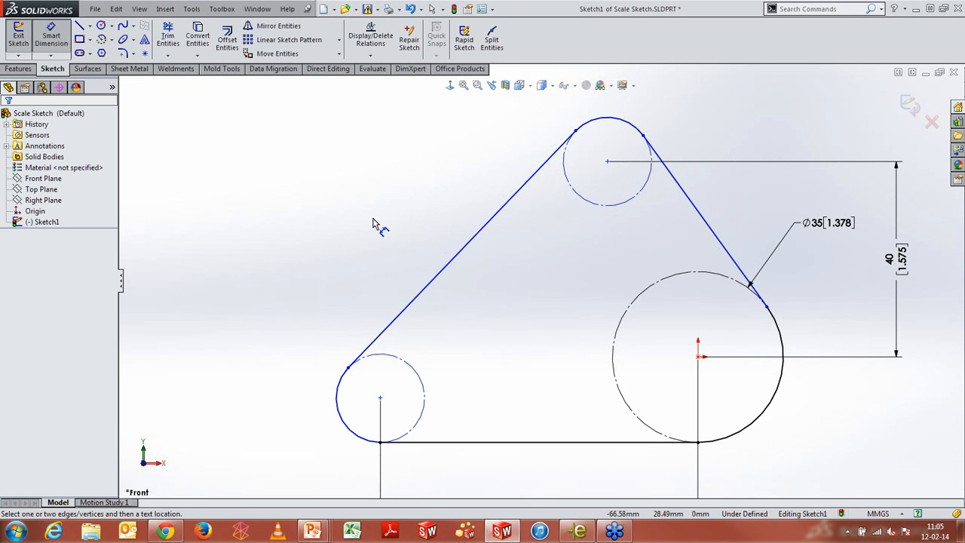
pyautogui.click(392, 357)
pyautogui.click(281, 275)
pyautogui.write('25')
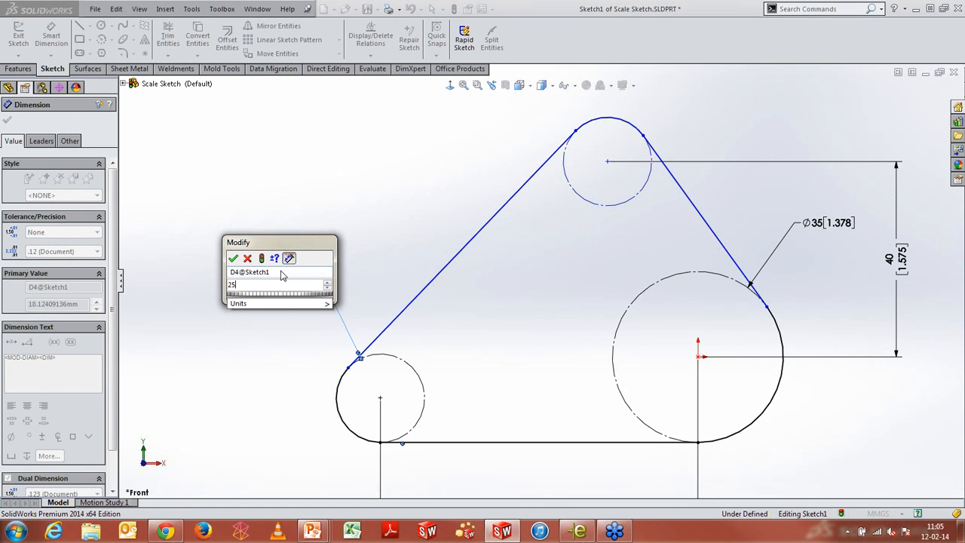
pyautogui.press('Return')
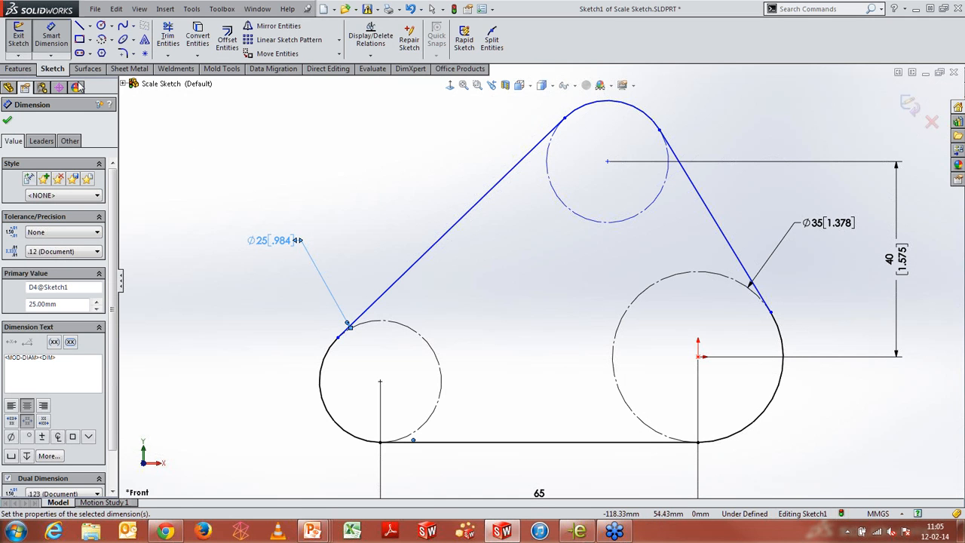
pyautogui.press('Escape')
# Add a path length dimension to the whole belt chain and place it near the upper right corner
pyautogui.click(51, 55)
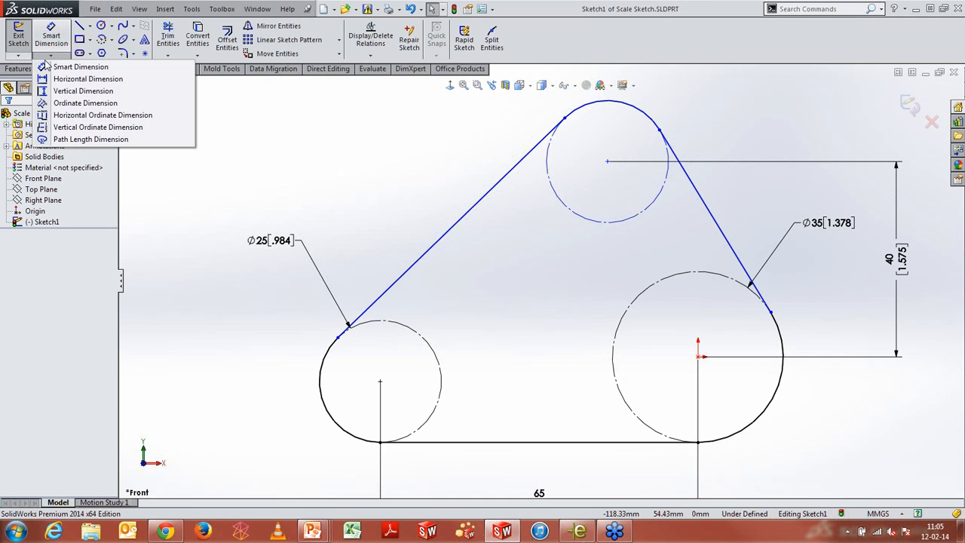
pyautogui.click(88, 138)
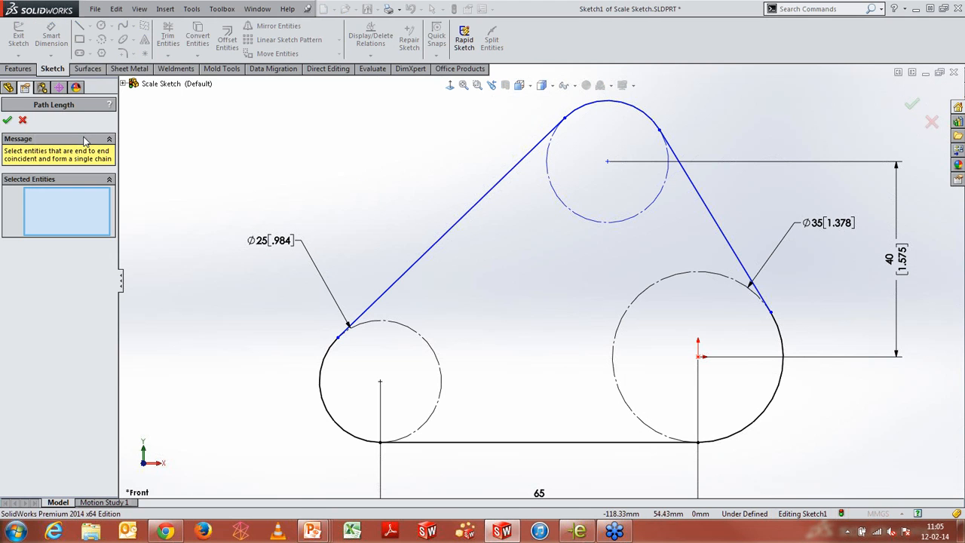
pyautogui.rightClick(486, 202)
pyautogui.click(508, 241)
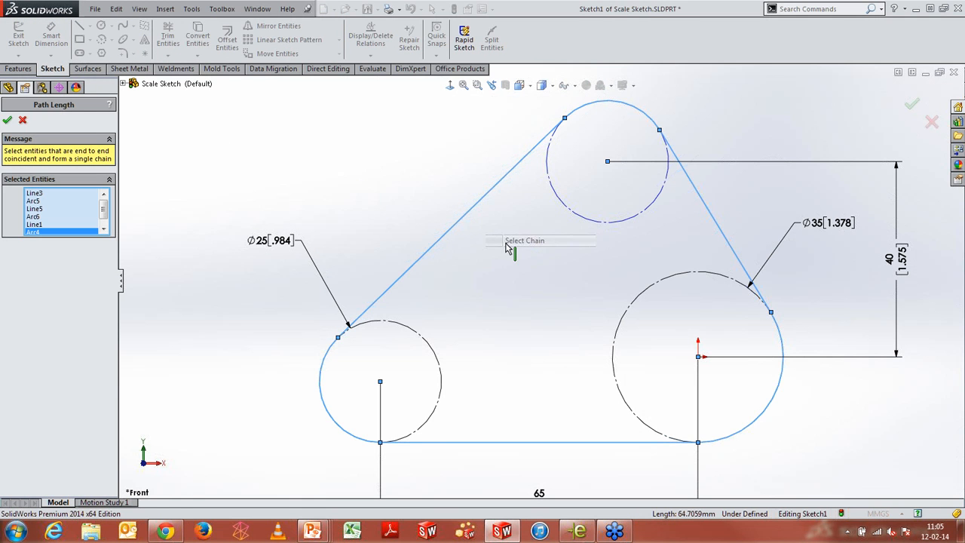
pyautogui.click(7, 120)
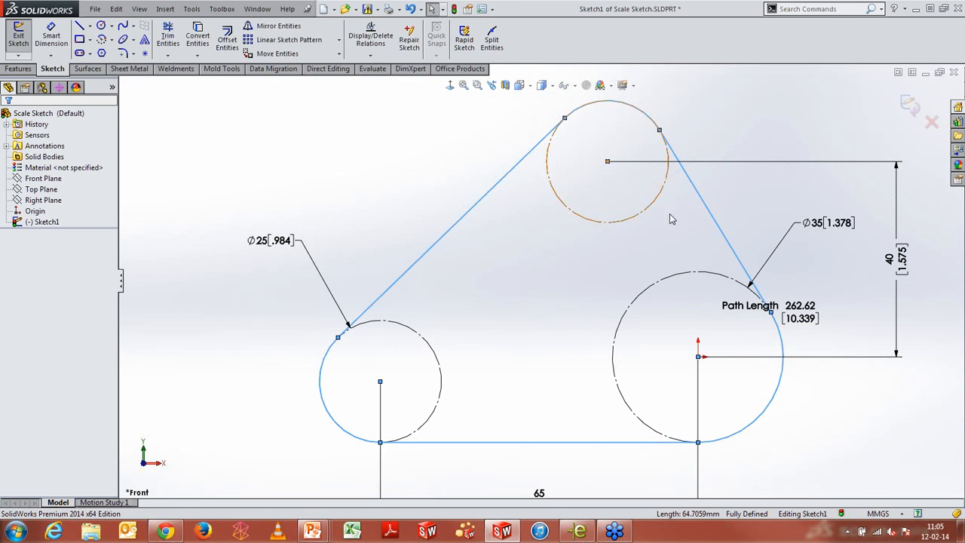
pyautogui.click(812, 303)
pyautogui.moveTo(812, 303); pyautogui.dragTo(829, 117)
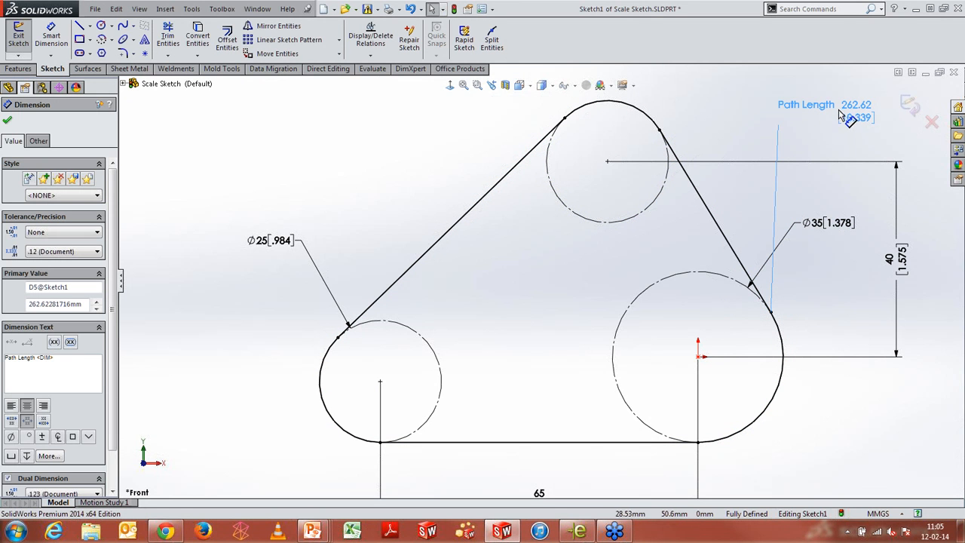
# Set the path length dimension to 265 mm
pyautogui.doubleClick(845, 108)
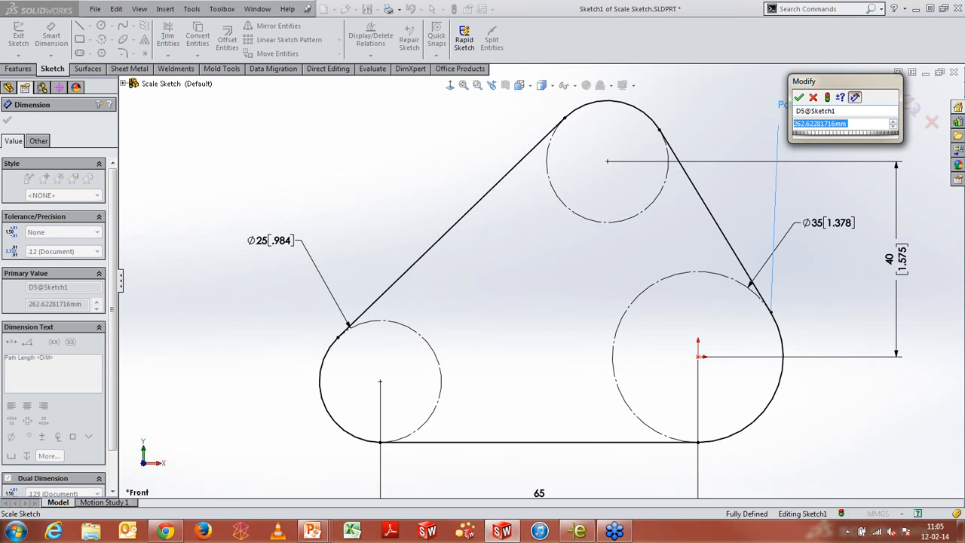
pyautogui.write('265')
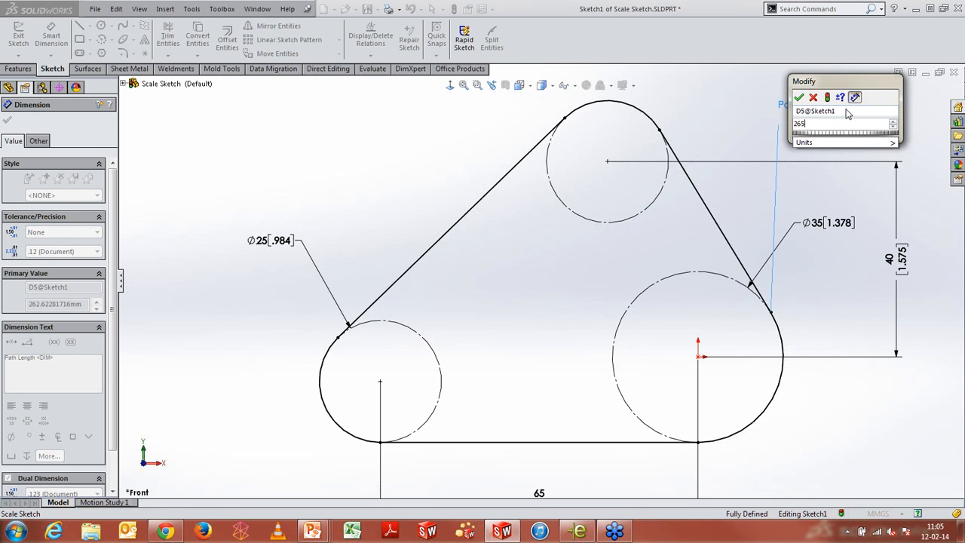
pyautogui.press('Return')
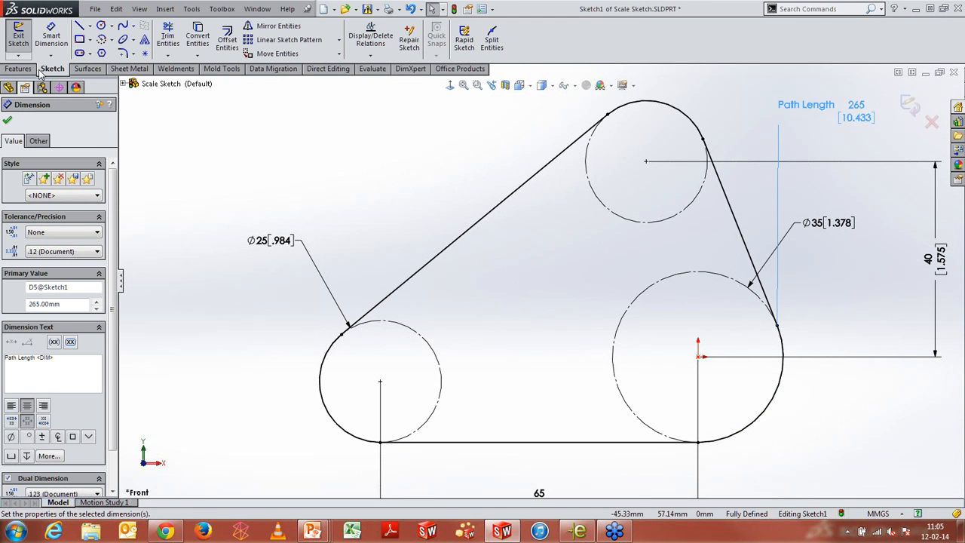
pyautogui.click(8, 120)
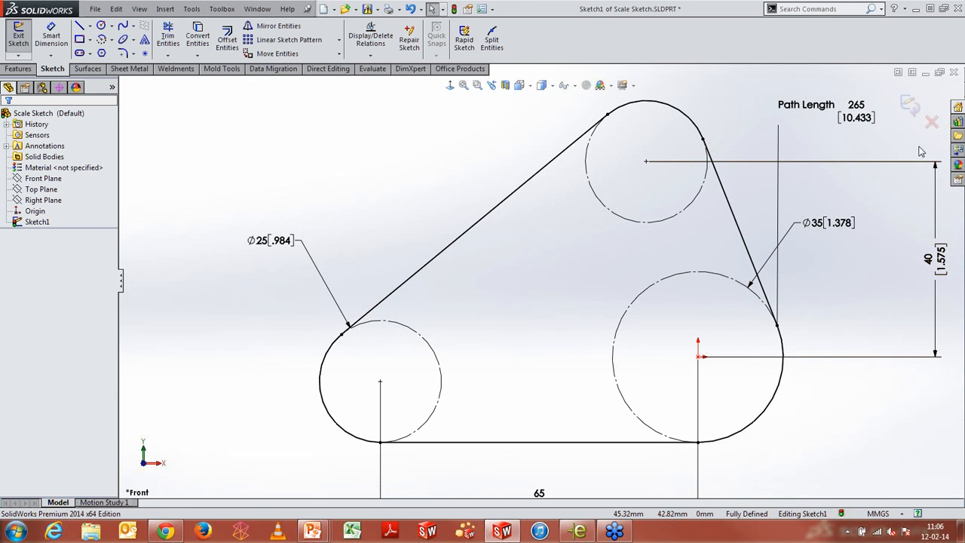
# Exit the sketch and close the part without saving
pyautogui.click(910, 105)
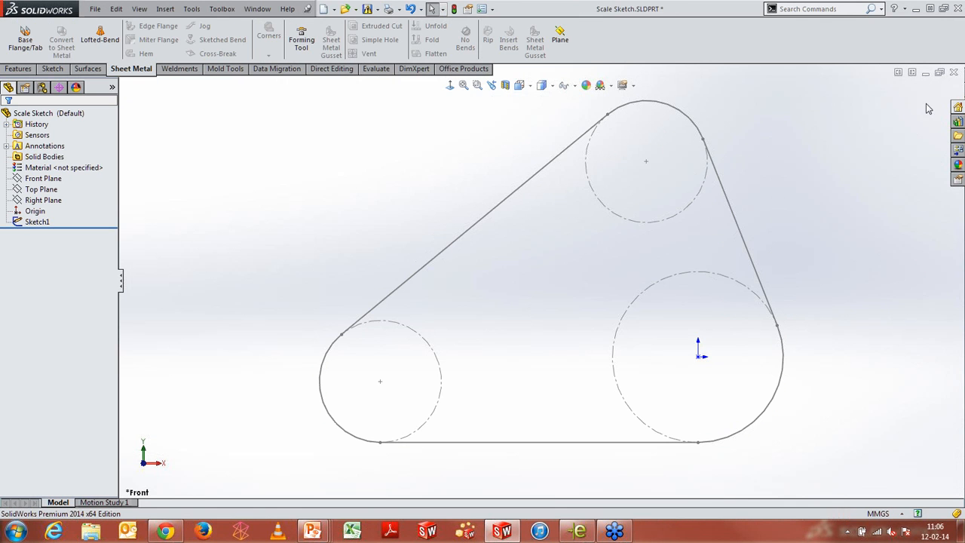
pyautogui.click(953, 72)
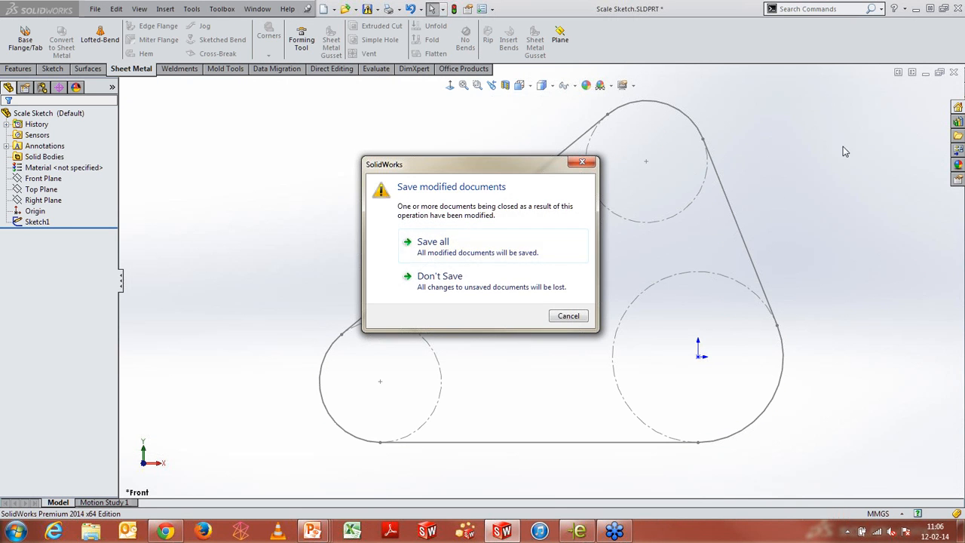
pyautogui.click(457, 278)
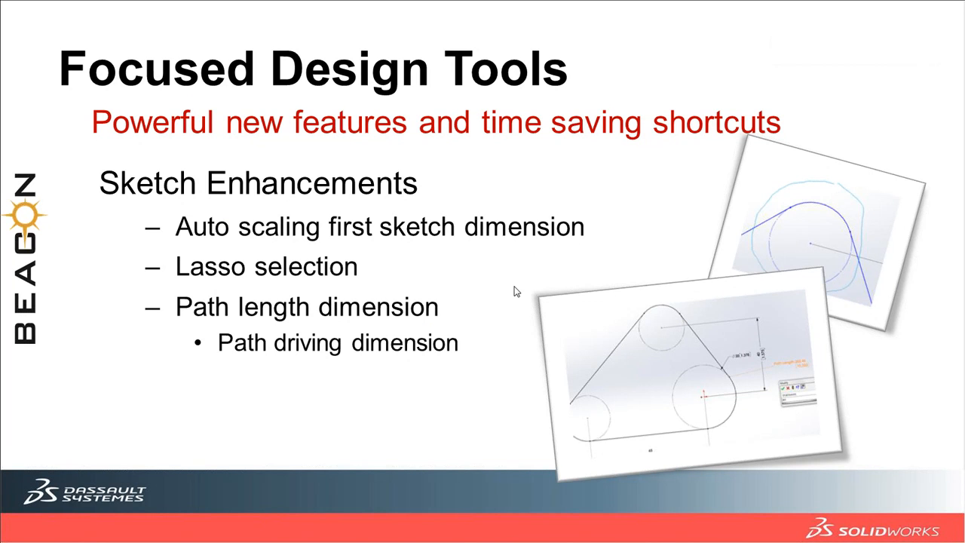
pyautogui.click(513, 292)
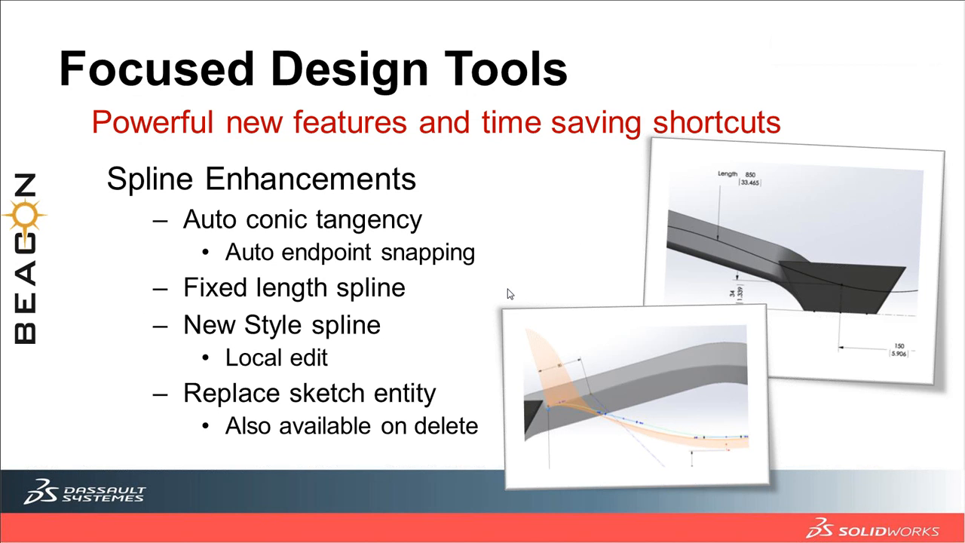
# Switch to SolidWorks and open the recent part Splines.SLDPRT
pyautogui.hotkey('alt', 'Tab')
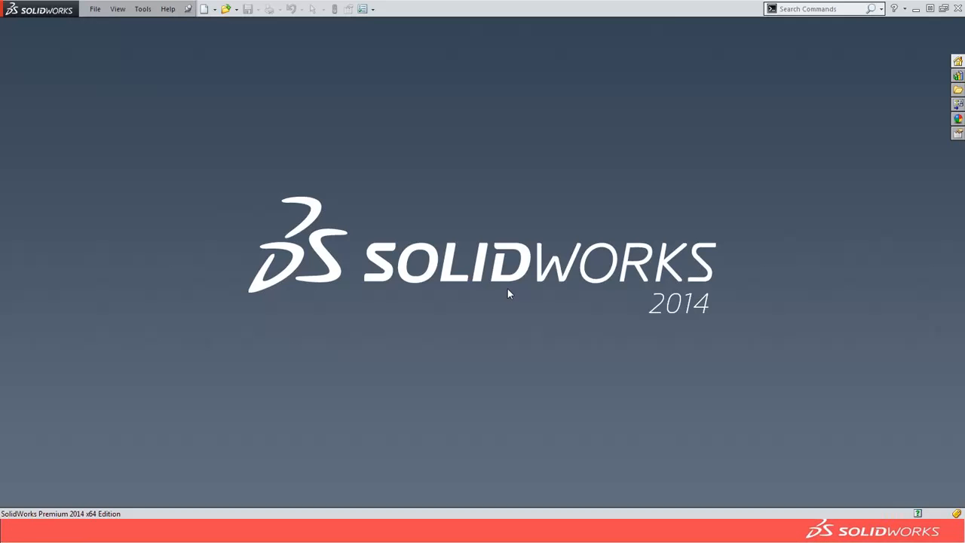
pyautogui.press('d')
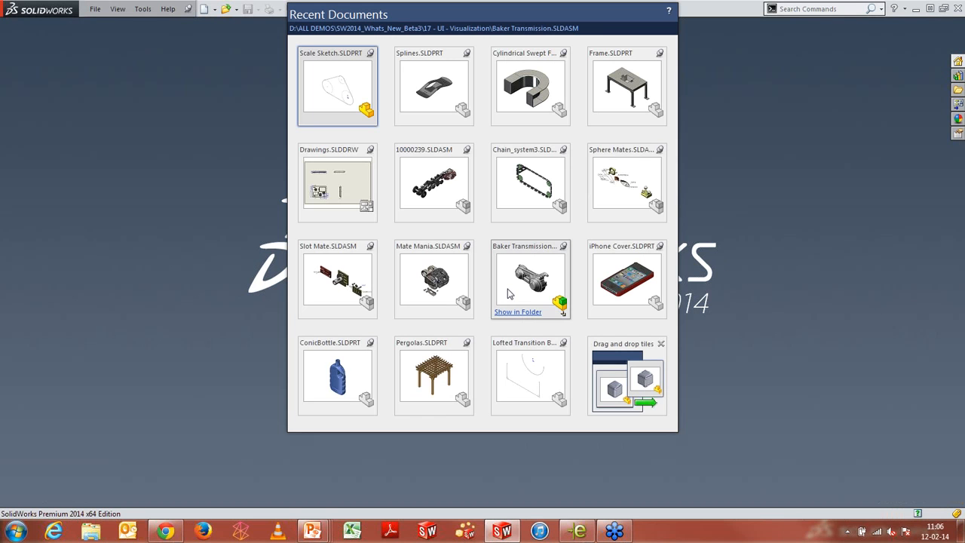
pyautogui.click(409, 79)
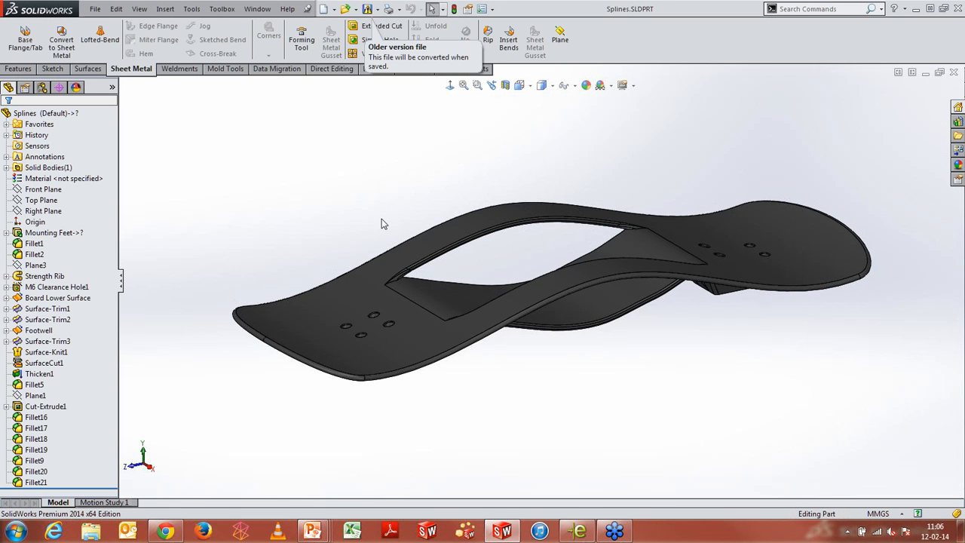
# Expand the Strength Rib feature in the design tree
pyautogui.moveTo(618, 324); pyautogui.dragTo(570, 300, button='middle')
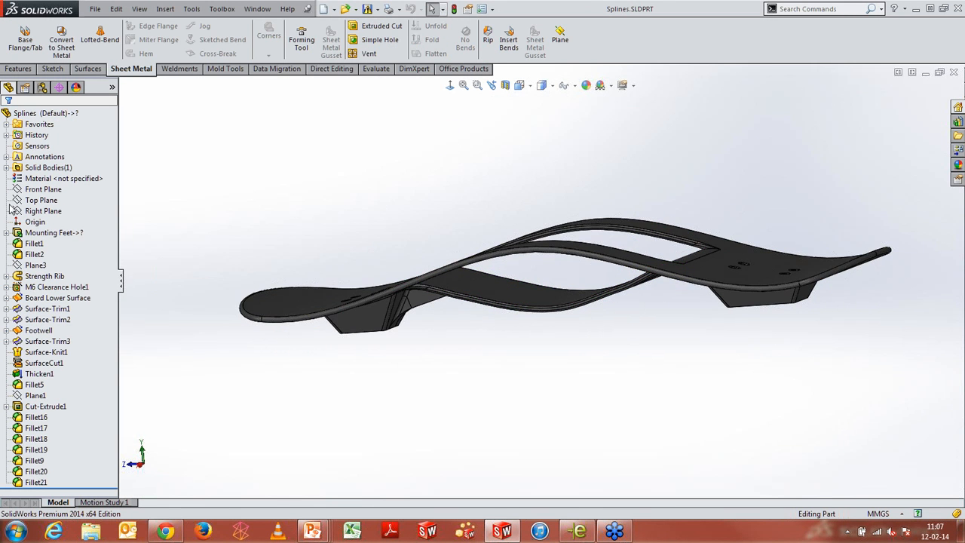
pyautogui.click(6, 276)
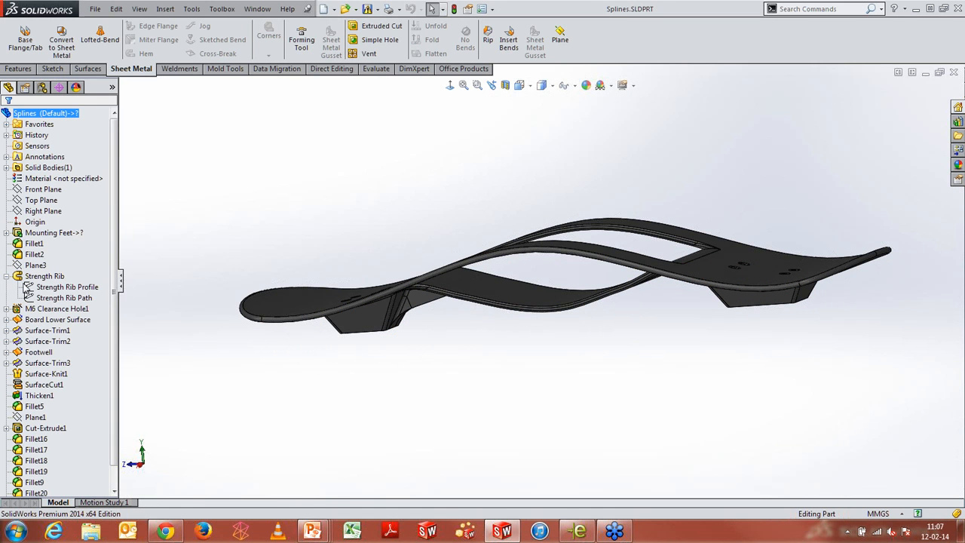
# Edit the Strength Rib Path sketch and view it normal to its plane
pyautogui.click(42, 298)
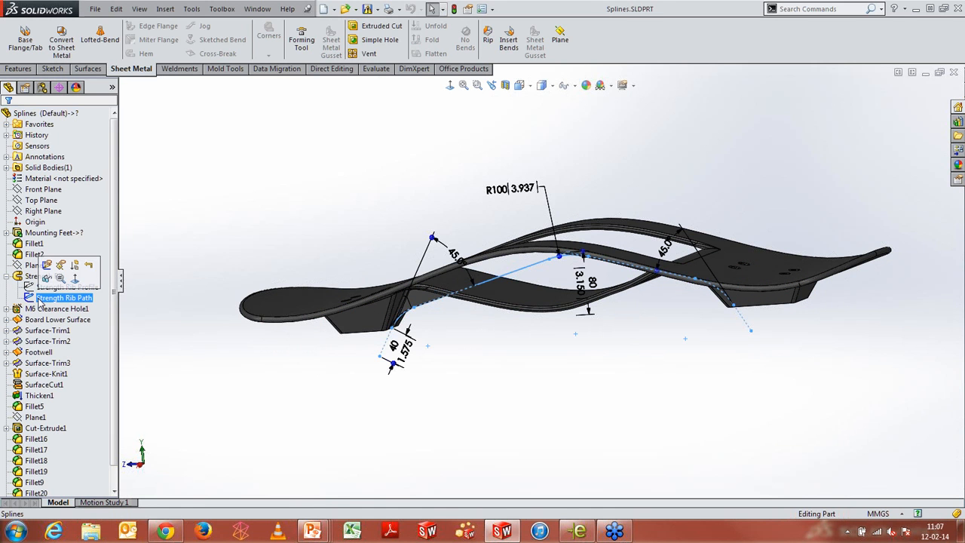
pyautogui.click(47, 264)
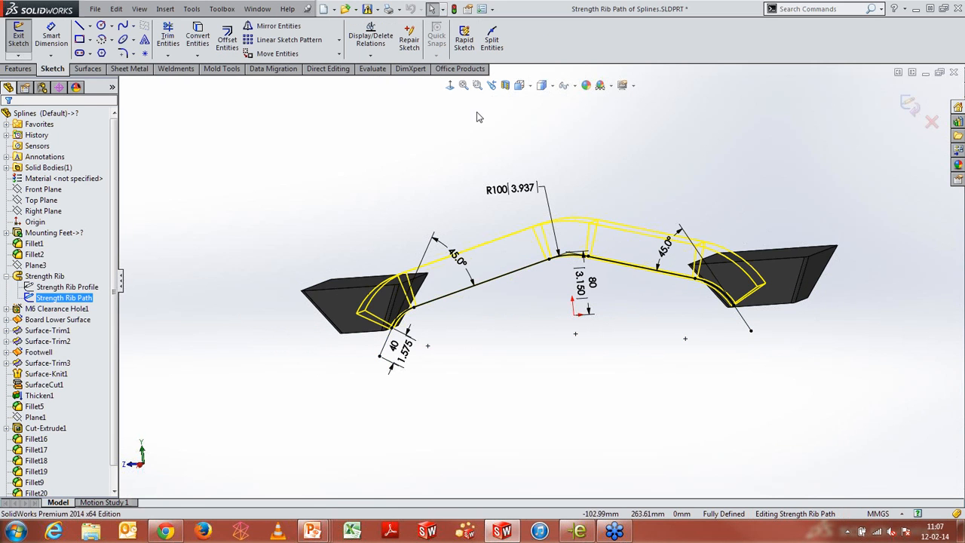
pyautogui.click(449, 86)
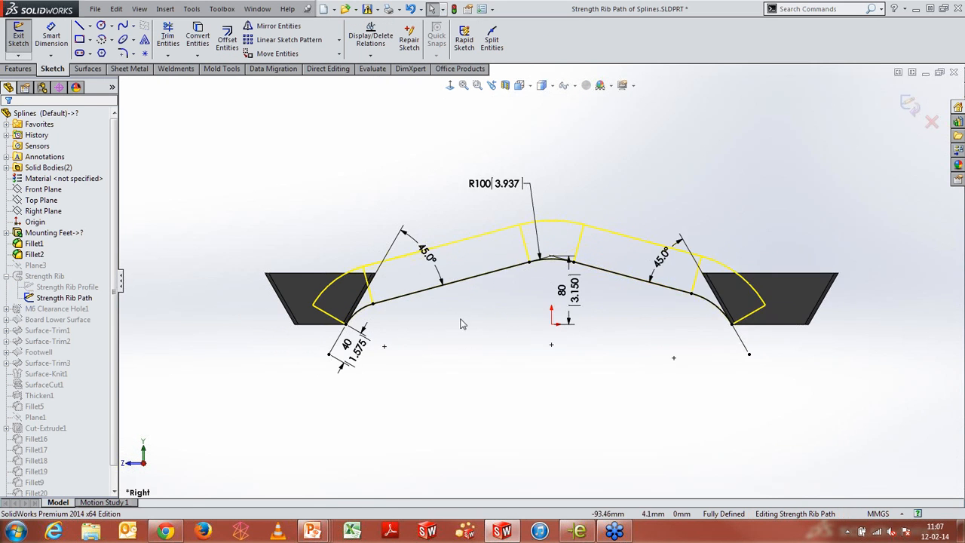
# Delete the tangent arcs at both ends of the rib path
pyautogui.scroll(4, 459, 324)
pyautogui.scroll(2, 322, 296)
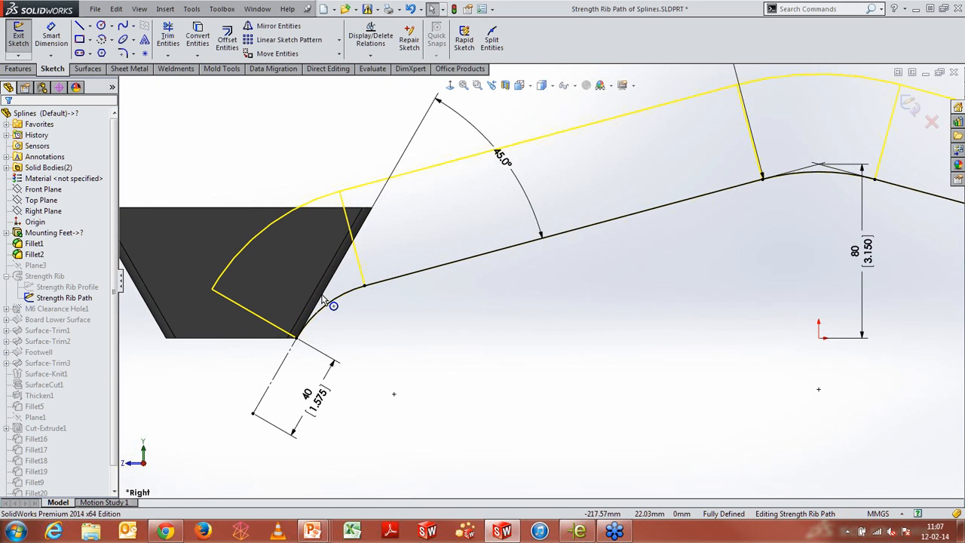
pyautogui.click(337, 303)
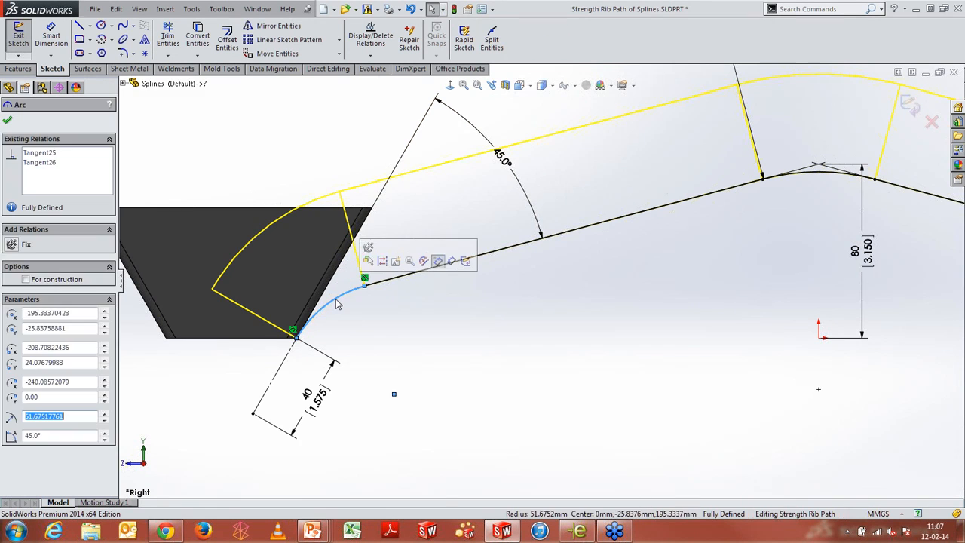
pyautogui.press('Delete')
pyautogui.scroll(-2, 676, 354)
pyautogui.scroll(2, 676, 353)
pyautogui.scroll(-3, 794, 303)
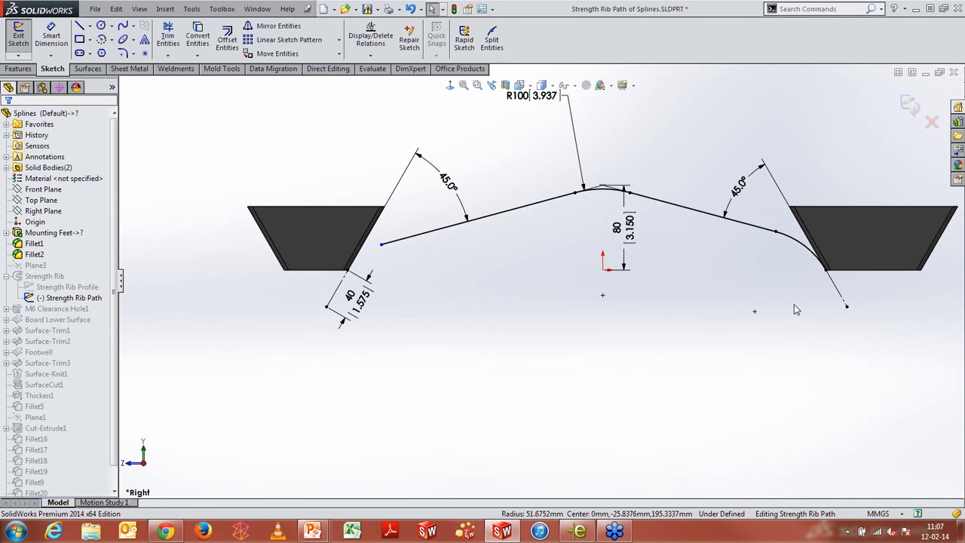
pyautogui.scroll(2, 771, 242)
pyautogui.click(769, 216)
pyautogui.press('Delete')
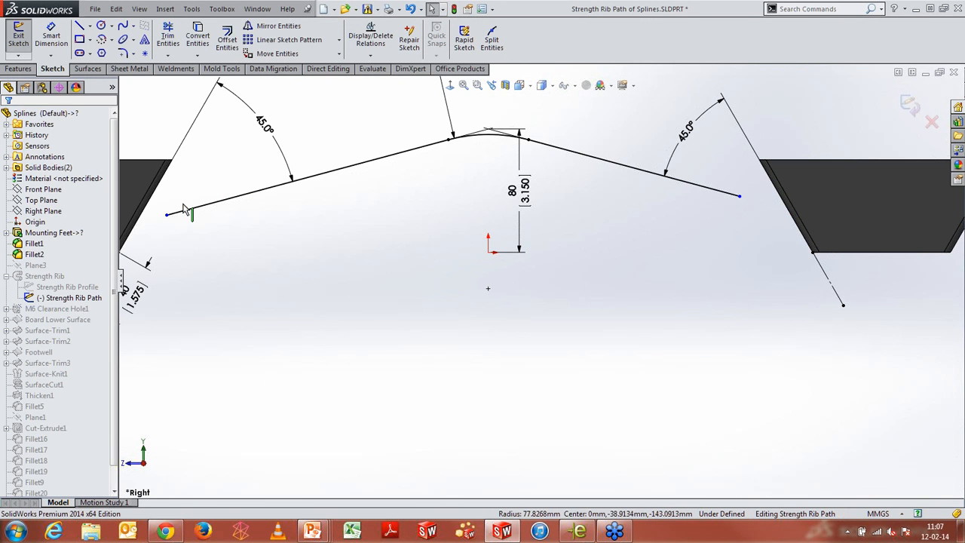
# Sketch a conic joining the left straight segment of the path to the left mounting foot edge
pyautogui.scroll(-2, 398, 241)
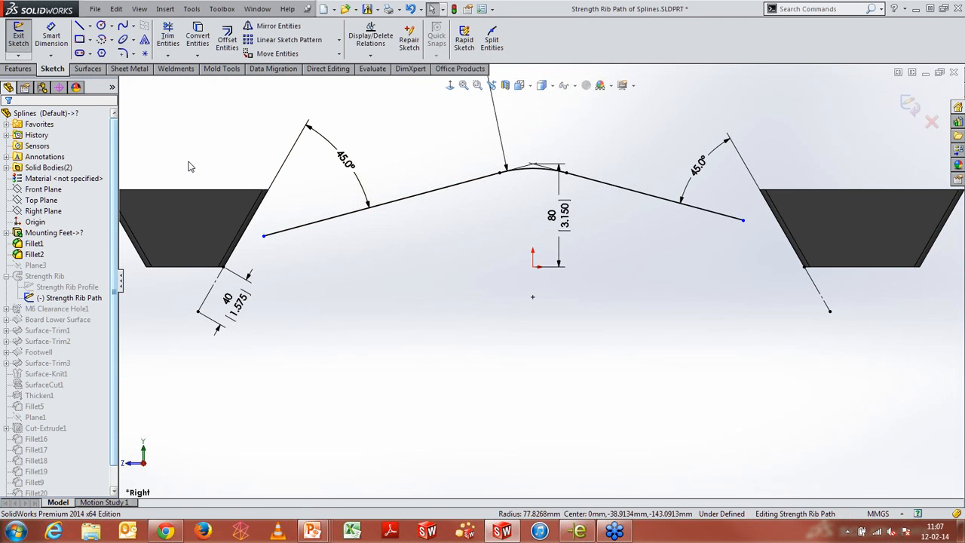
pyautogui.press('s')
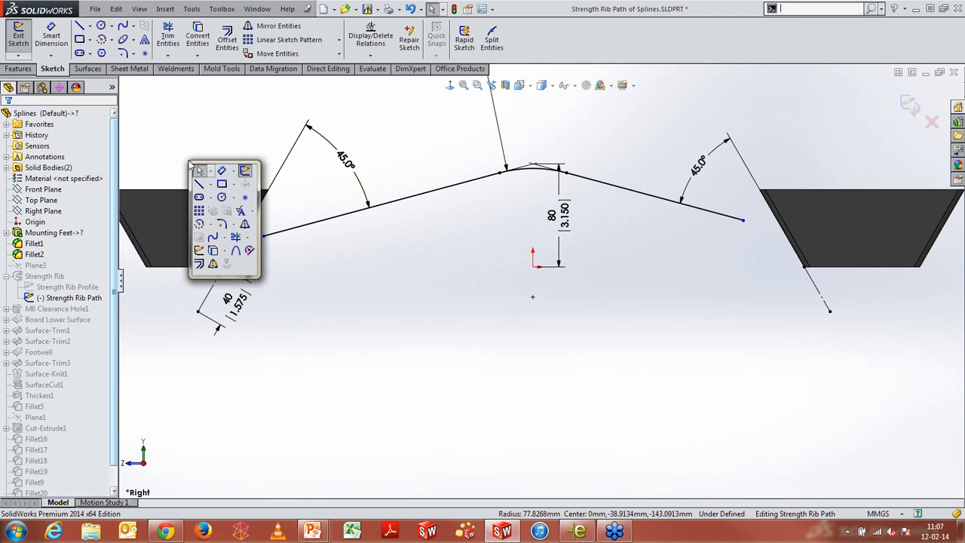
pyautogui.click(236, 251)
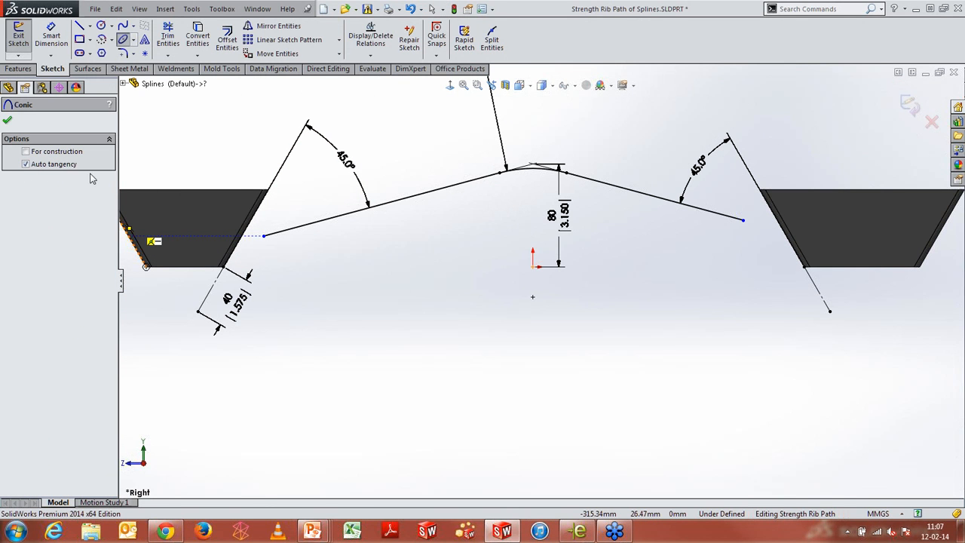
pyautogui.scroll(-3, 253, 226)
pyautogui.click(259, 300)
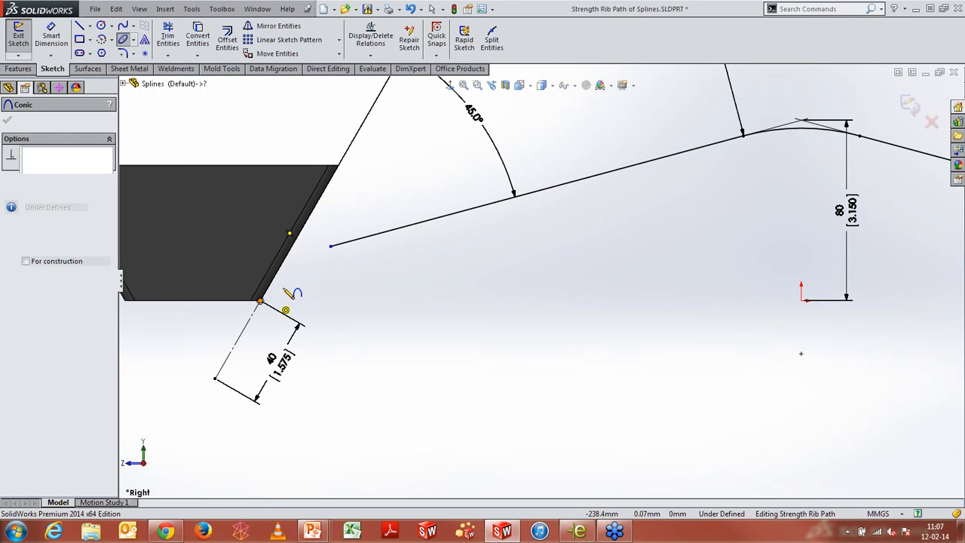
pyautogui.click(331, 247)
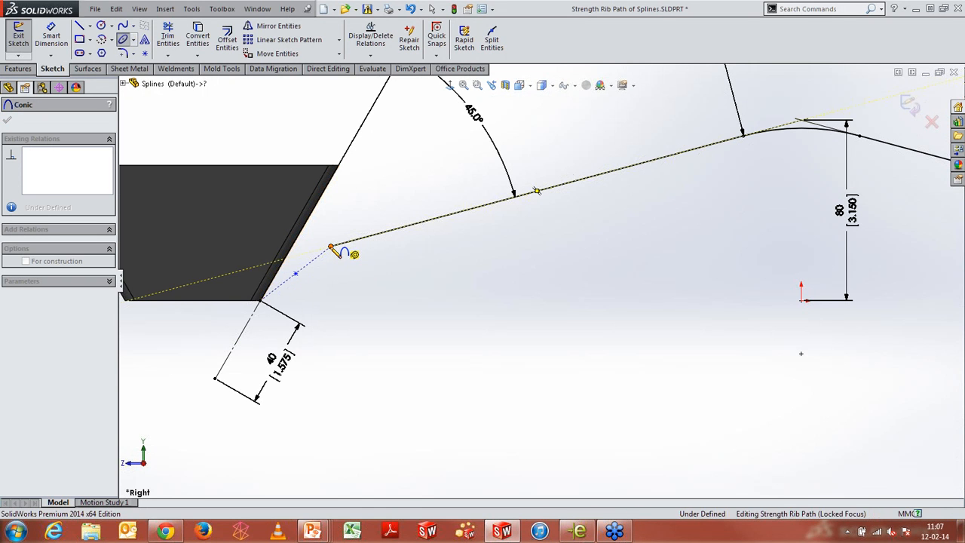
pyautogui.click(318, 251)
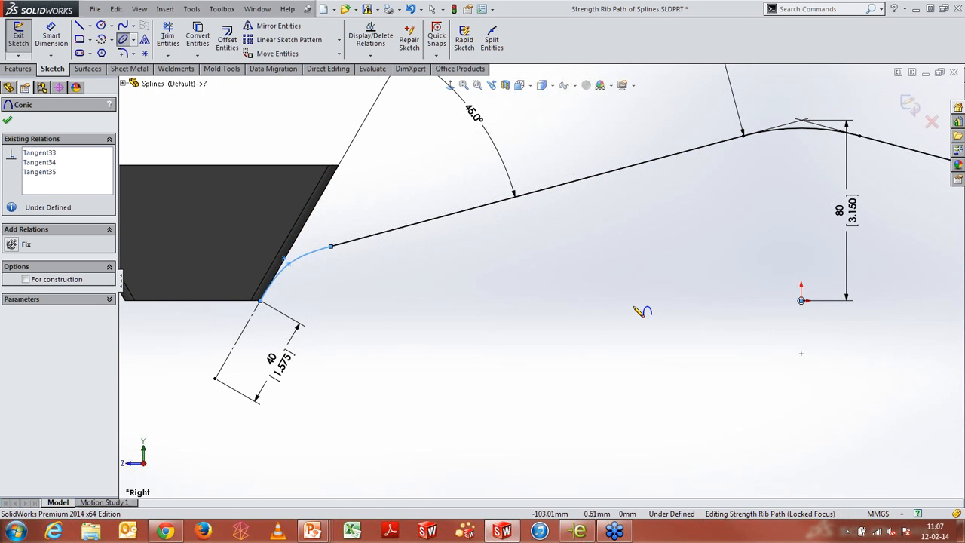
# Sketch a matching conic at the right end of the path and close the Conic tool
pyautogui.scroll(3, 638, 308)
pyautogui.scroll(-2, 868, 333)
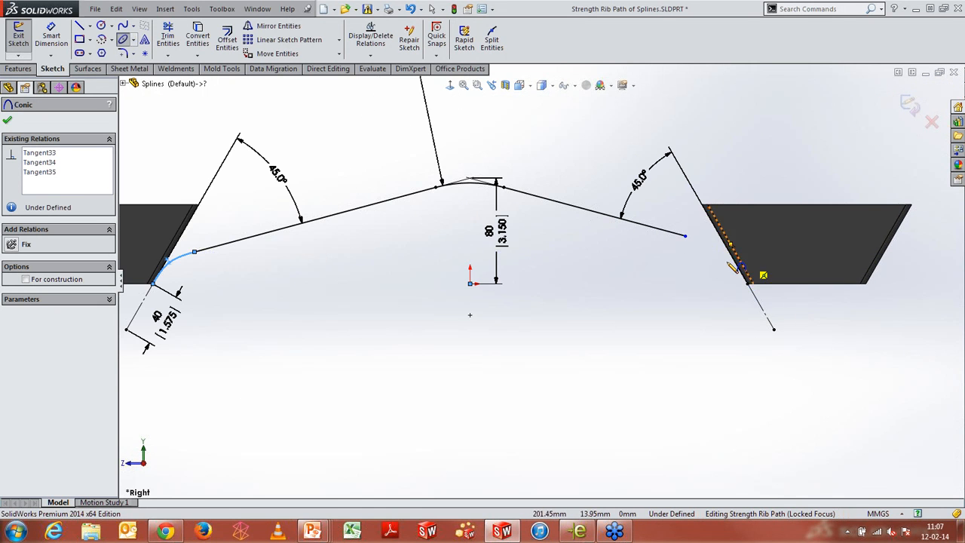
pyautogui.click(684, 236)
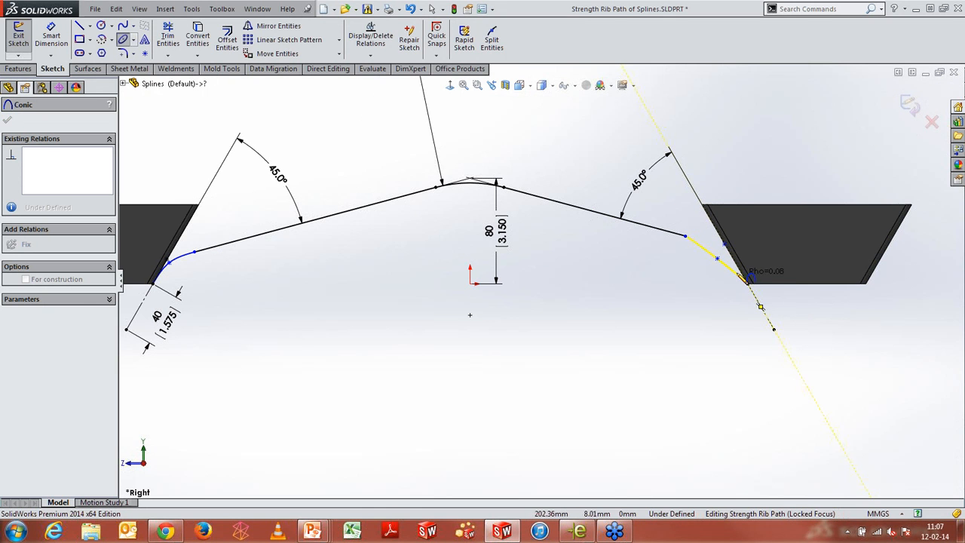
pyautogui.click(747, 283)
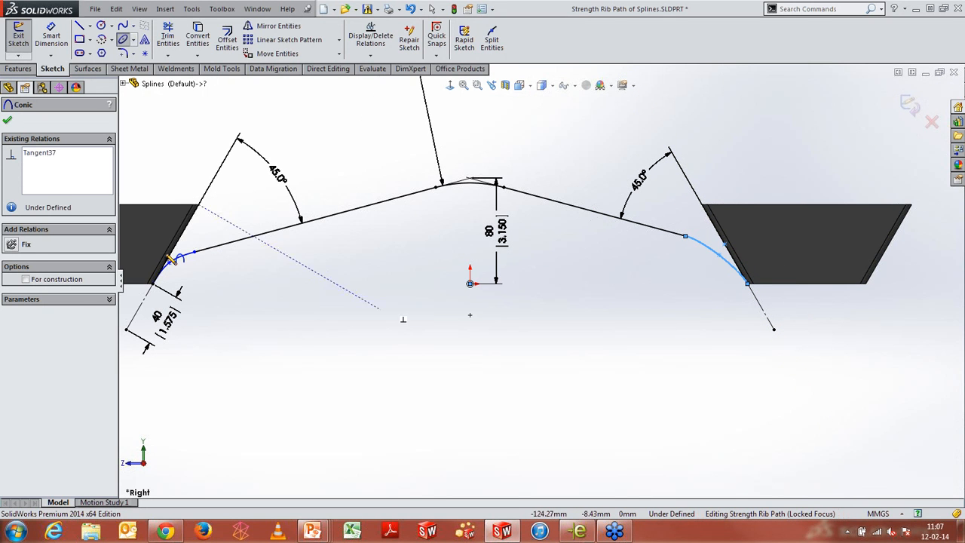
pyautogui.click(7, 121)
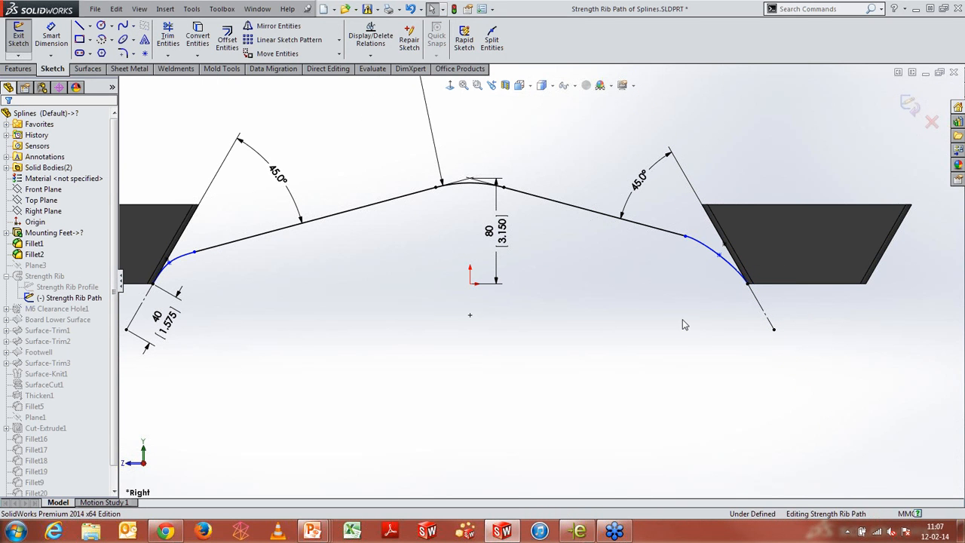
# Dimension the right conic's Rho value as 0.8
pyautogui.moveTo(682, 318); pyautogui.dragTo(678, 269, button='right')
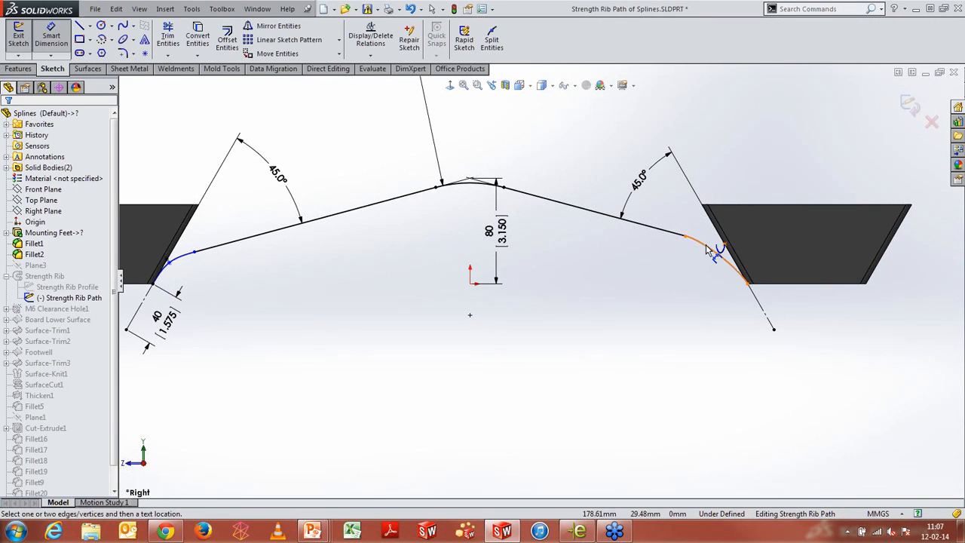
pyautogui.click(705, 245)
pyautogui.click(697, 277)
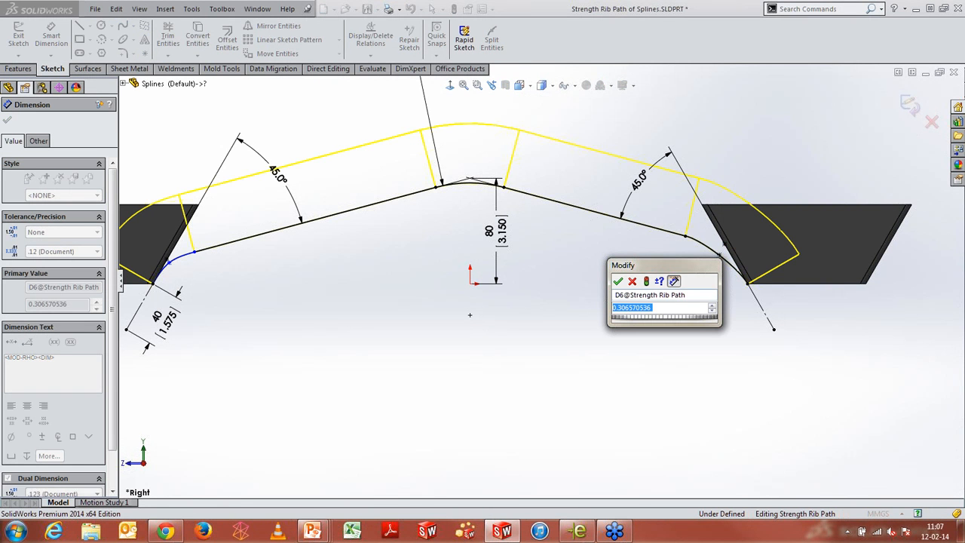
pyautogui.write('0.8')
pyautogui.press('Return')
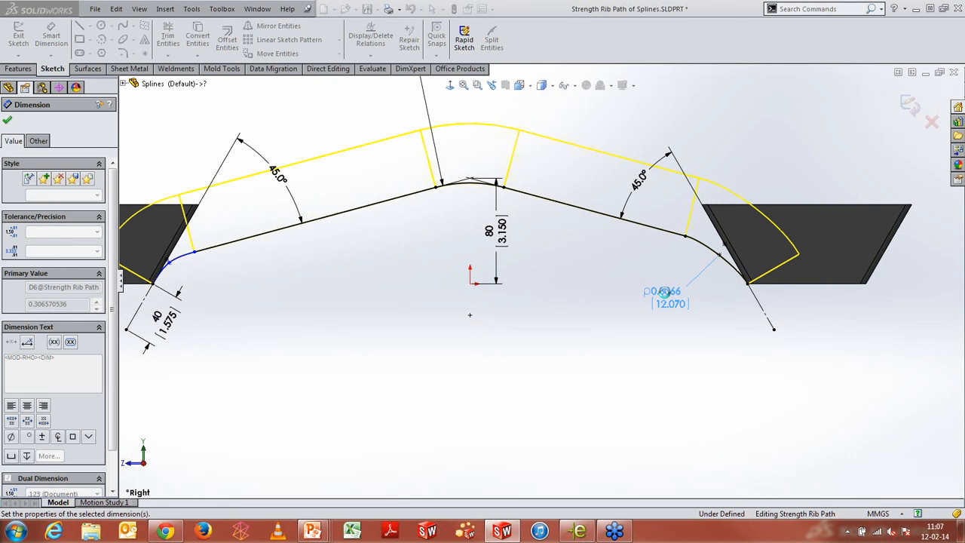
# Try to dimension the length of the right straight segment
pyautogui.click(600, 218)
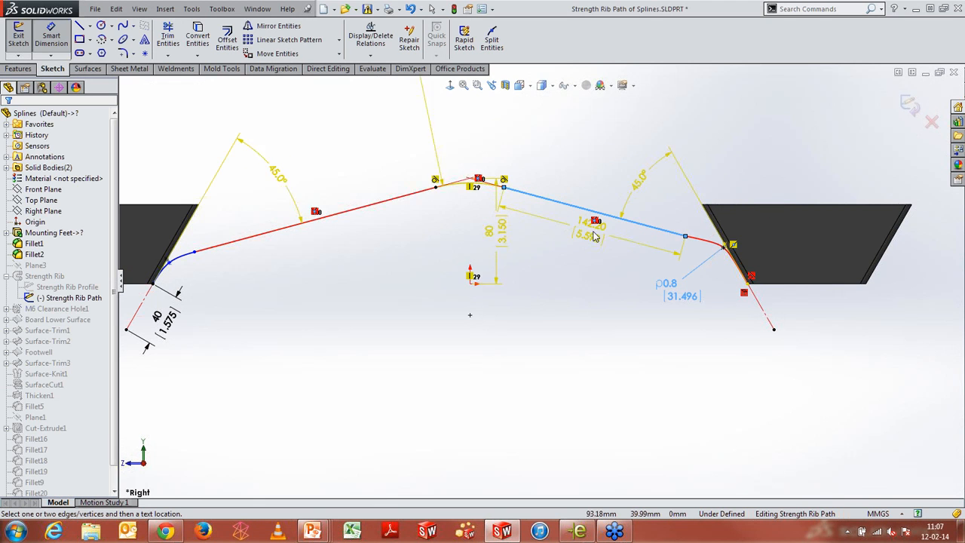
pyautogui.click(592, 226)
pyautogui.click(424, 156)
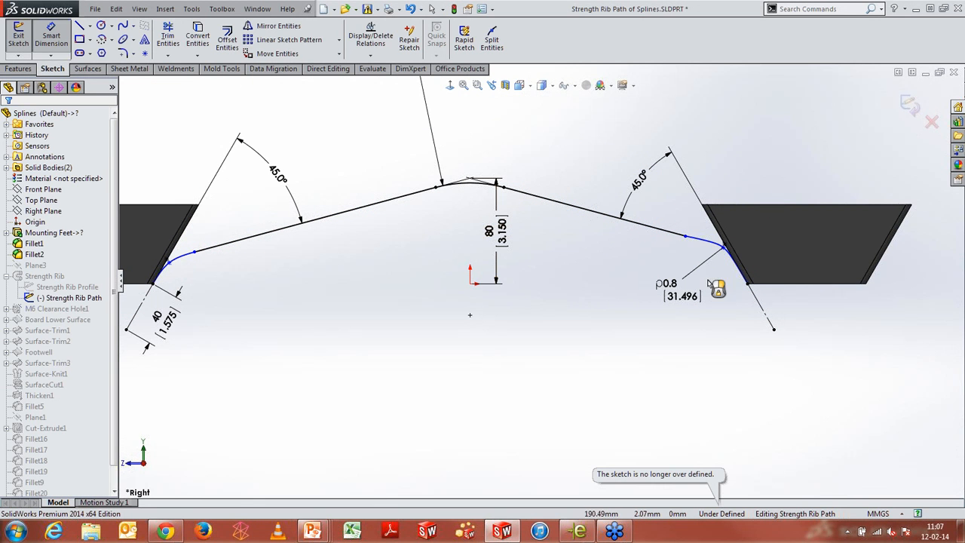
# Dimension the left conic's Rho value as 0.75
pyautogui.click(180, 259)
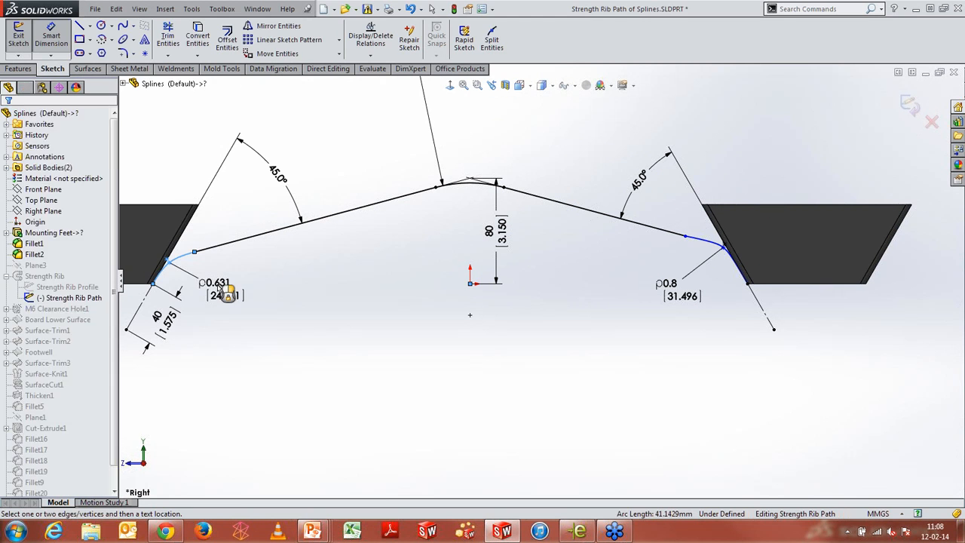
pyautogui.click(205, 282)
pyautogui.write('0.75')
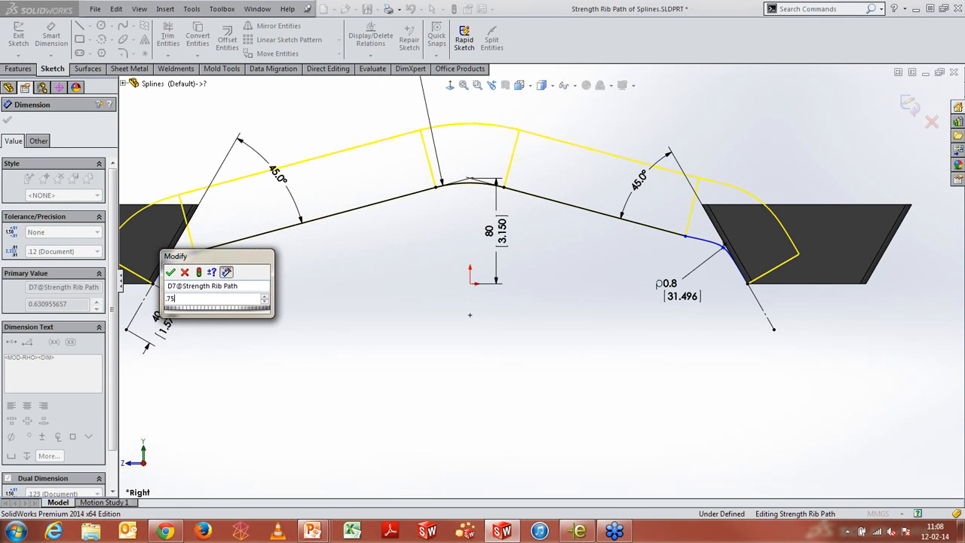
pyautogui.press('Return')
# Add a horizontal length dimension to the left straight segment of the path
pyautogui.click(286, 226)
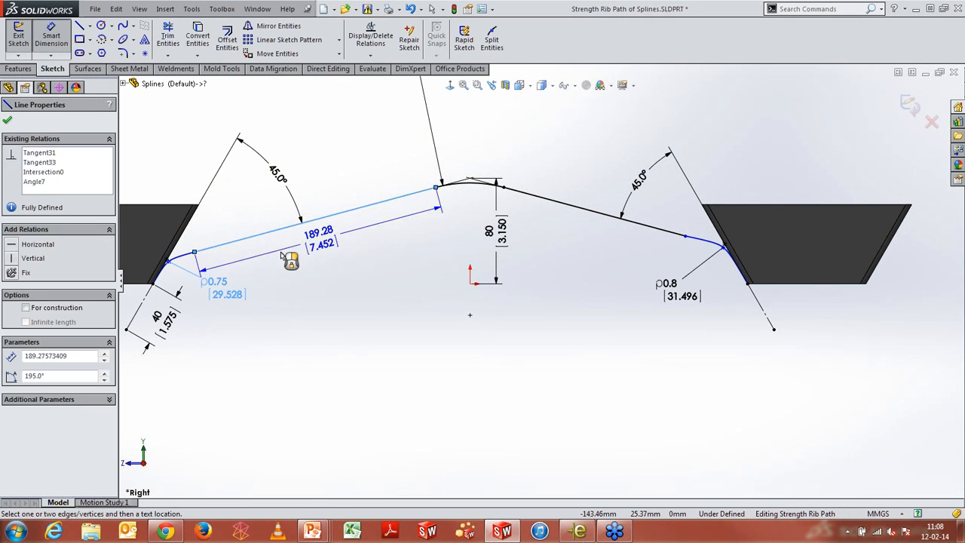
pyautogui.click(287, 262)
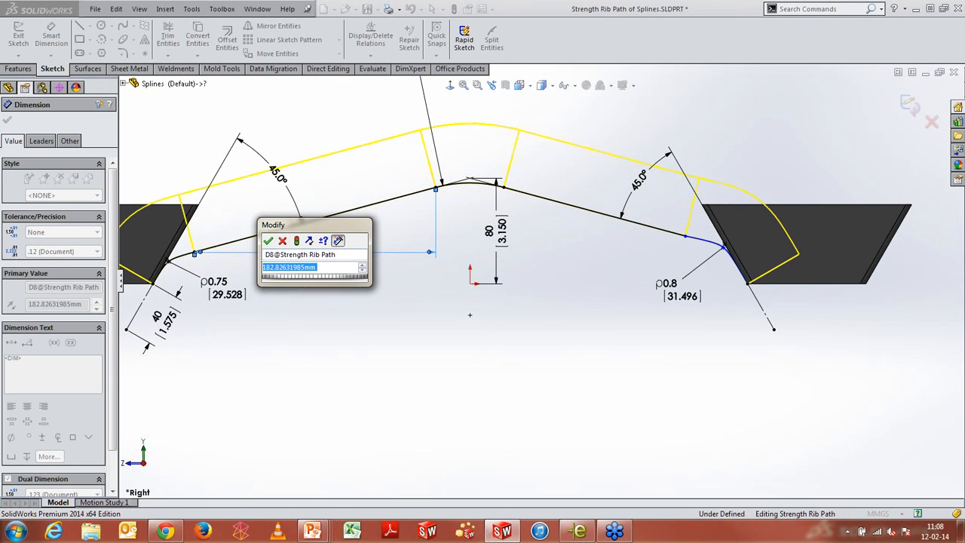
pyautogui.press('Return')
# Add a length dimension to the right straight segment and exit the sketch
pyautogui.click(588, 210)
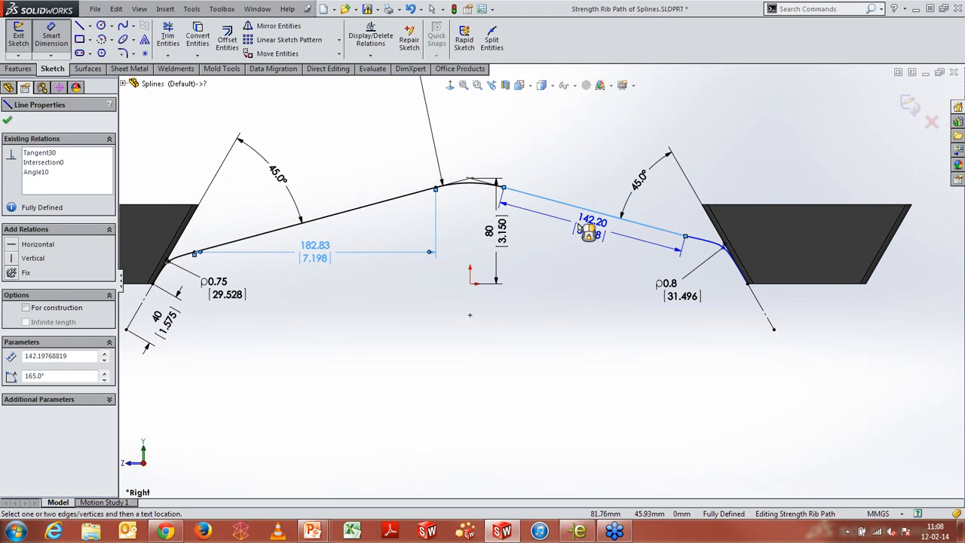
pyautogui.click(588, 230)
pyautogui.click(544, 216)
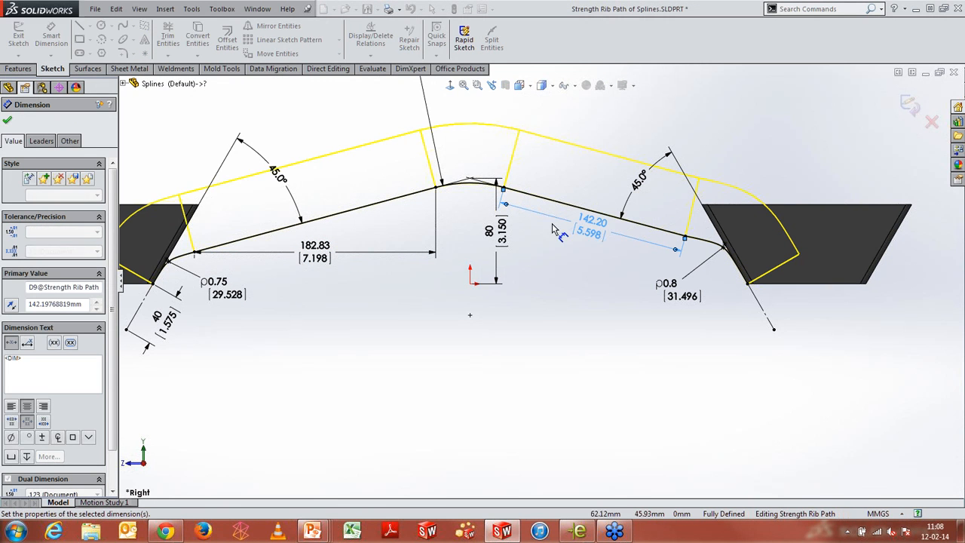
pyautogui.click(908, 105)
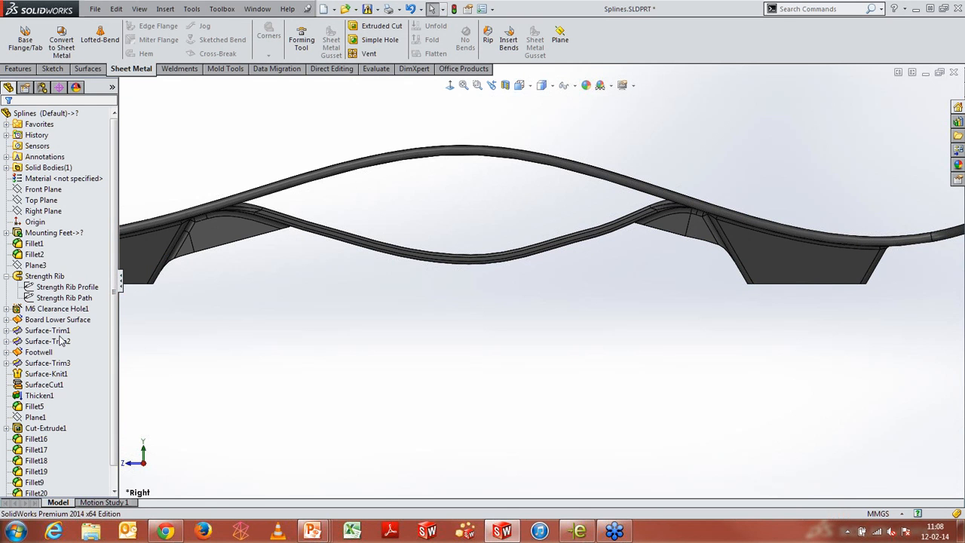
# Edit the Board Profile sketch under Board Lower Surface and drag the spline's middle point up to about 180 mm
pyautogui.click(6, 320)
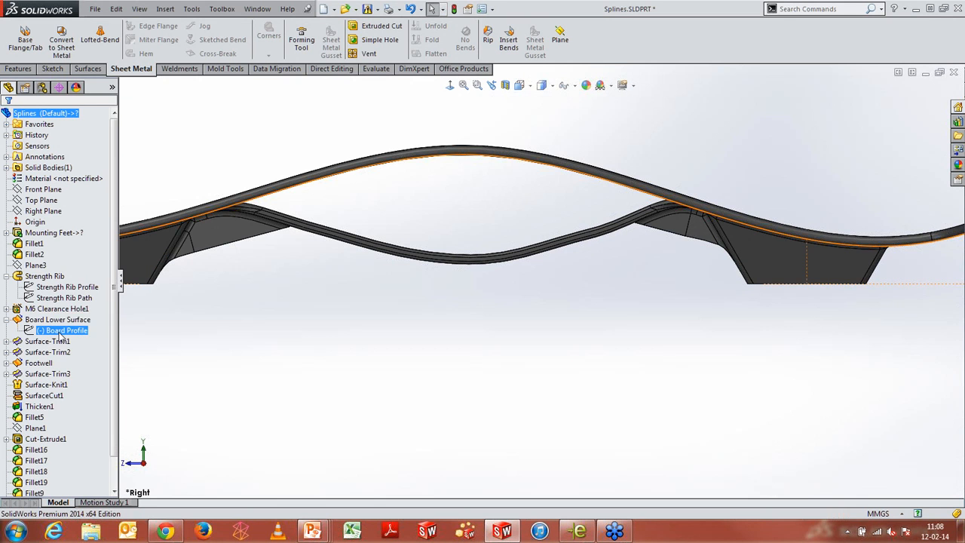
pyautogui.click(61, 331)
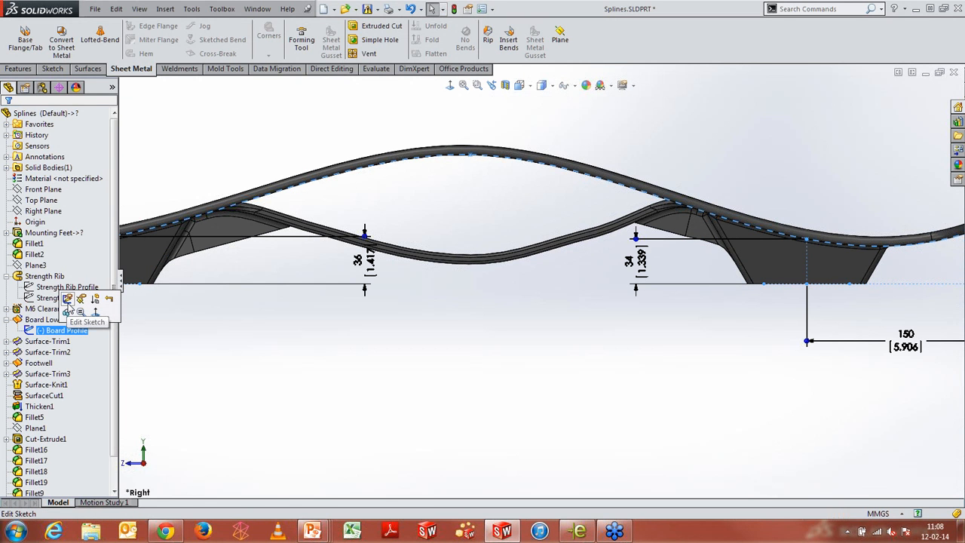
pyautogui.click(67, 299)
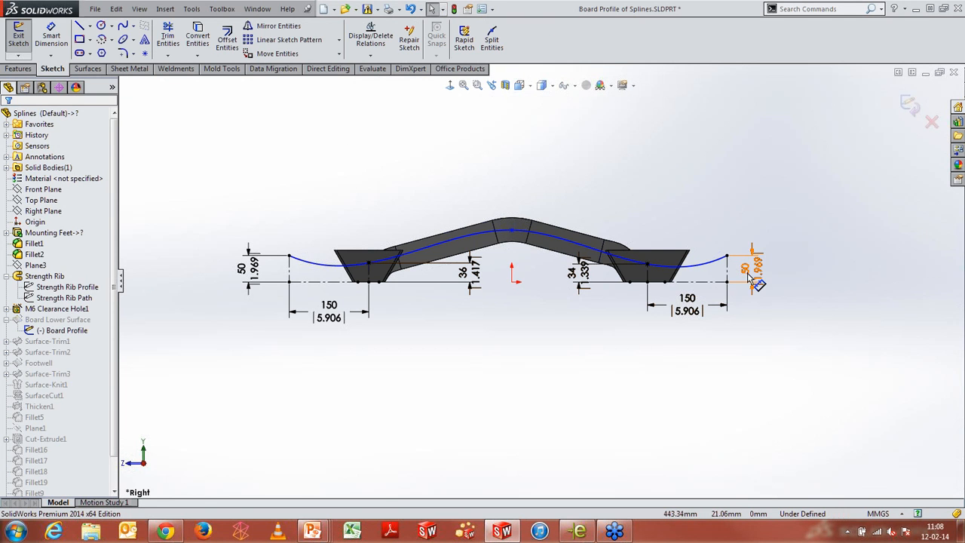
pyautogui.moveTo(512, 240); pyautogui.dragTo(512, 187)
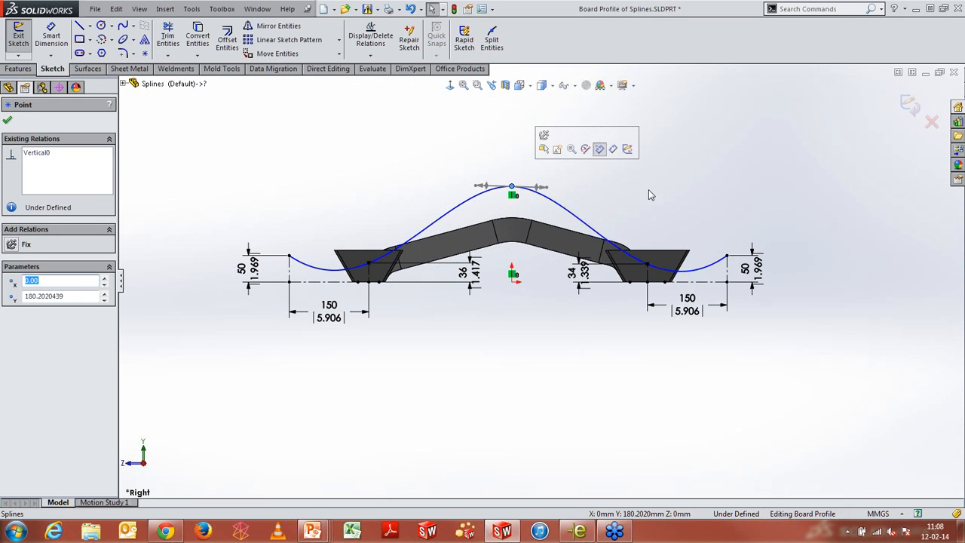
# Add a length dimension to the Board Profile spline, set it to 850 mm, and exit the sketch
pyautogui.moveTo(673, 186); pyautogui.dragTo(671, 129, button='right')
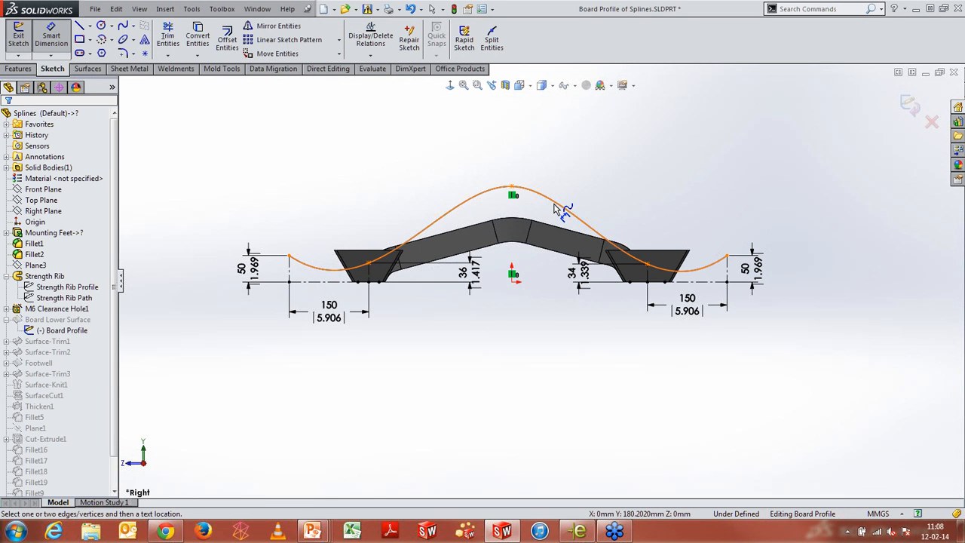
pyautogui.click(559, 208)
pyautogui.click(680, 164)
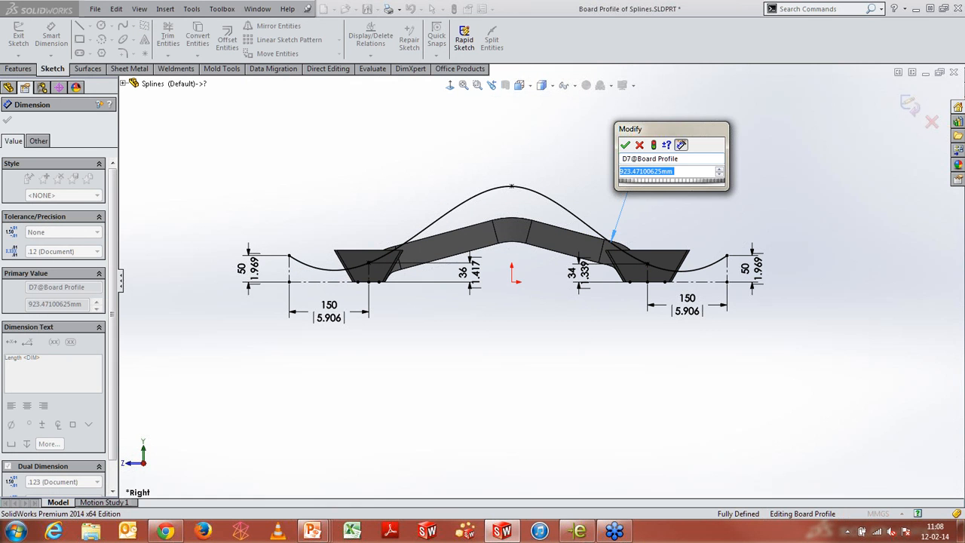
pyautogui.write('850')
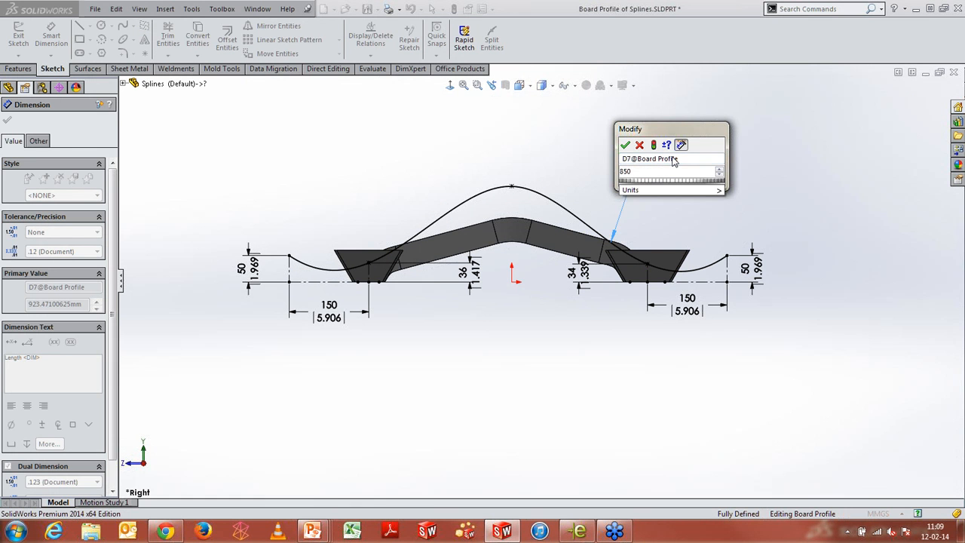
pyautogui.click(624, 144)
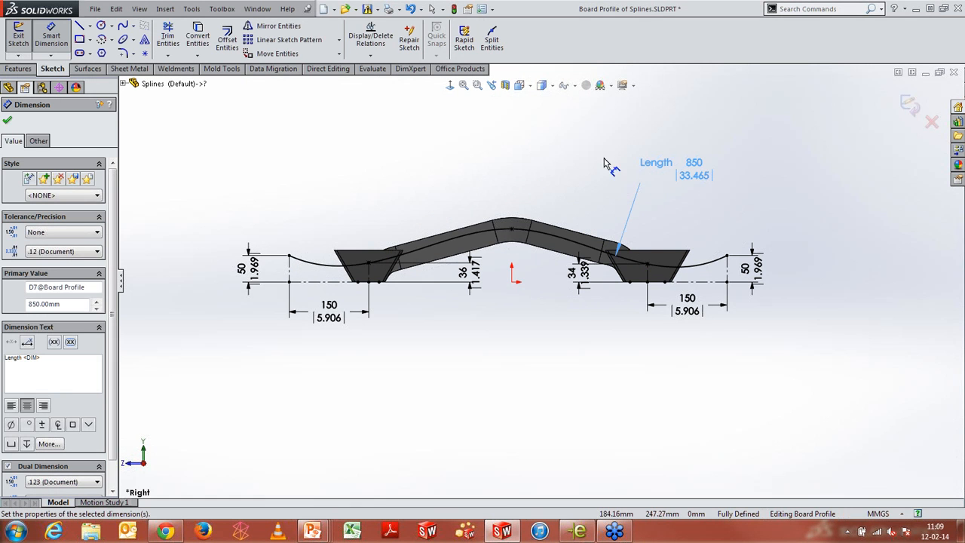
pyautogui.click(9, 123)
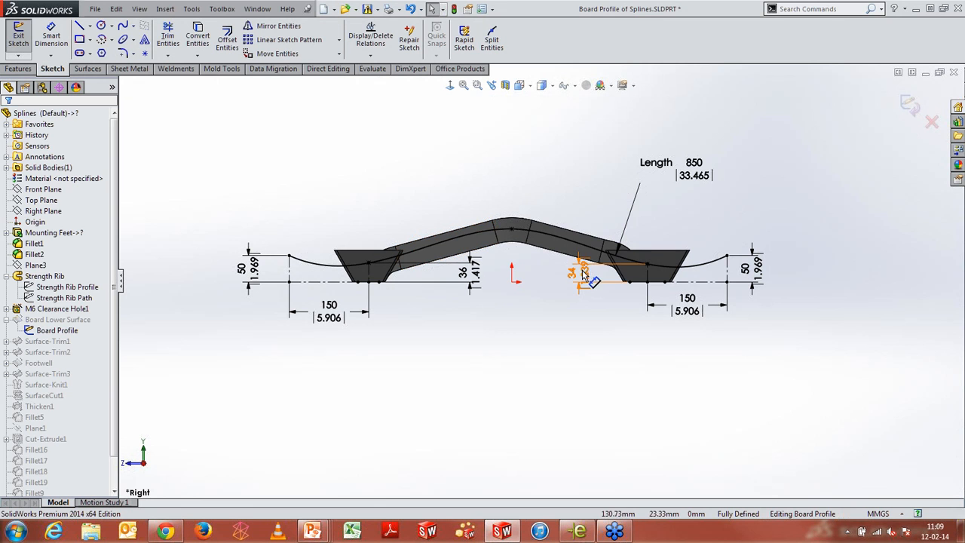
pyautogui.click(909, 106)
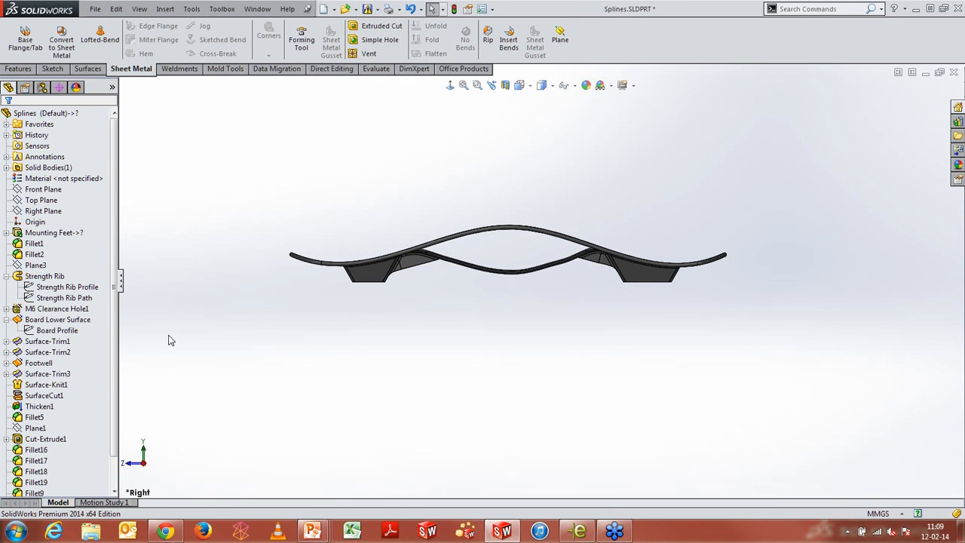
# Open the Footwell Sketch under the Footwell feature for editing
pyautogui.click(7, 363)
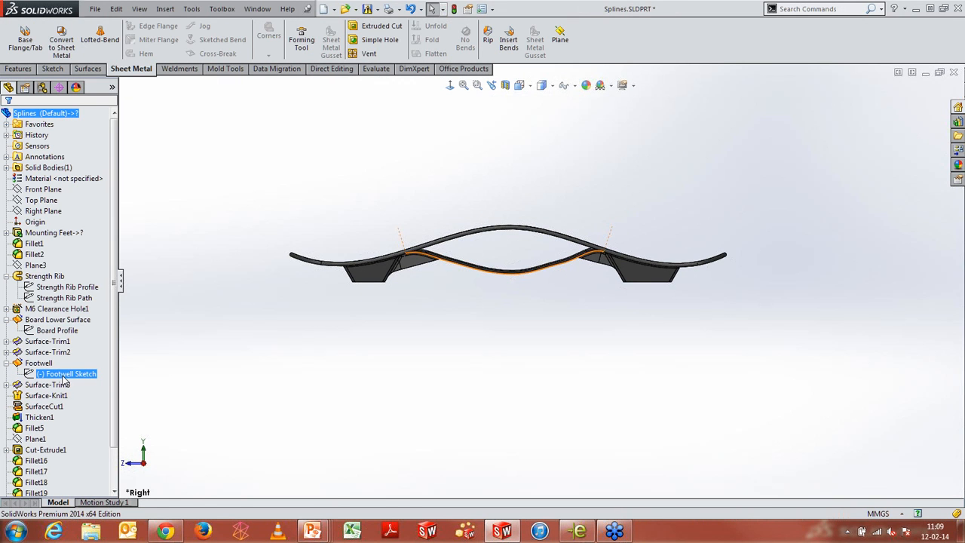
pyautogui.rightClick(63, 377)
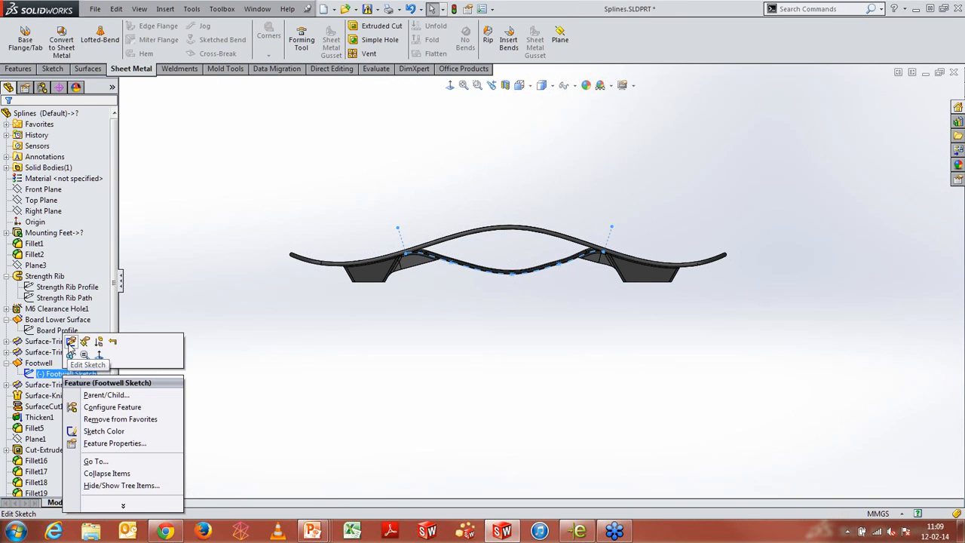
pyautogui.click(70, 342)
pyautogui.scroll(-3, 537, 281)
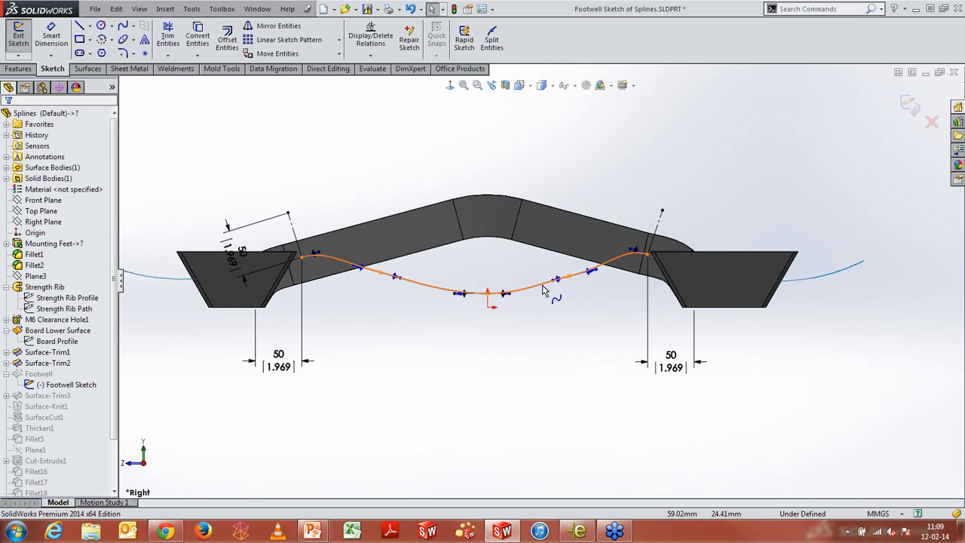
pyautogui.click(543, 291)
pyautogui.rightClick(544, 291)
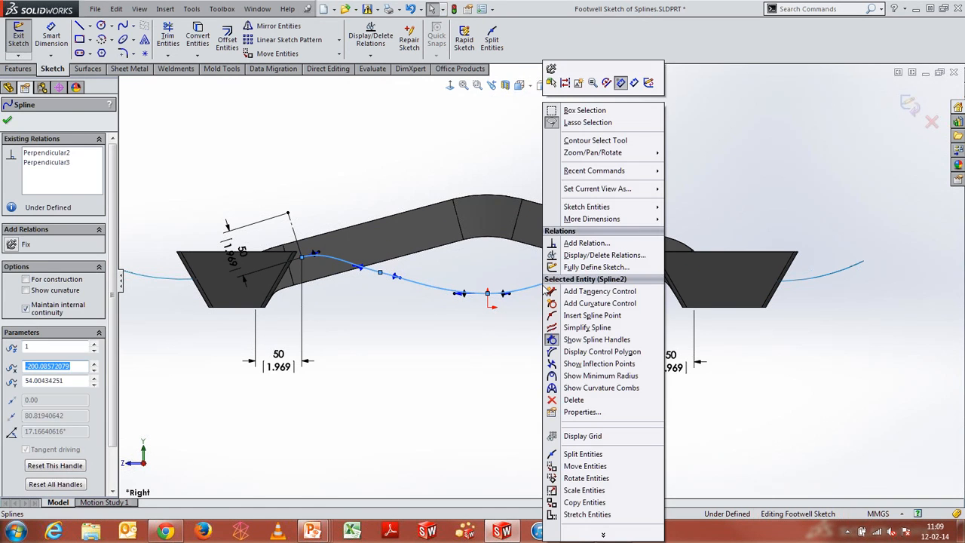
pyautogui.click(473, 340)
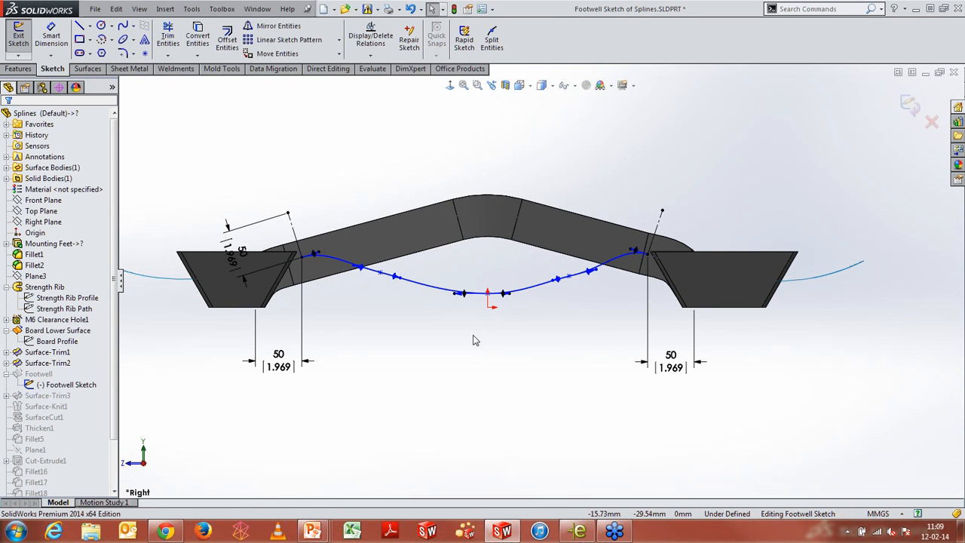
# Show curvature combs on the footwell spline
pyautogui.click(545, 297)
pyautogui.rightClick(545, 297)
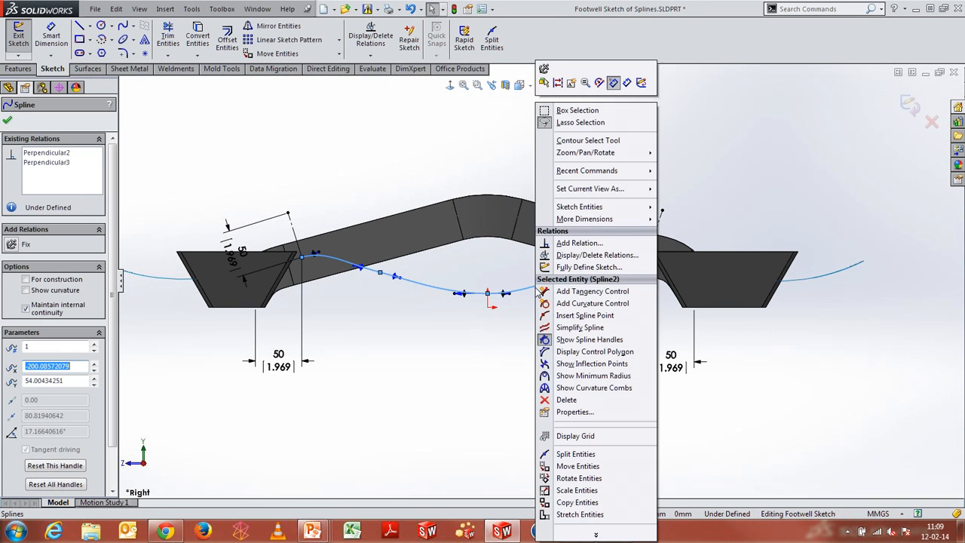
pyautogui.click(584, 389)
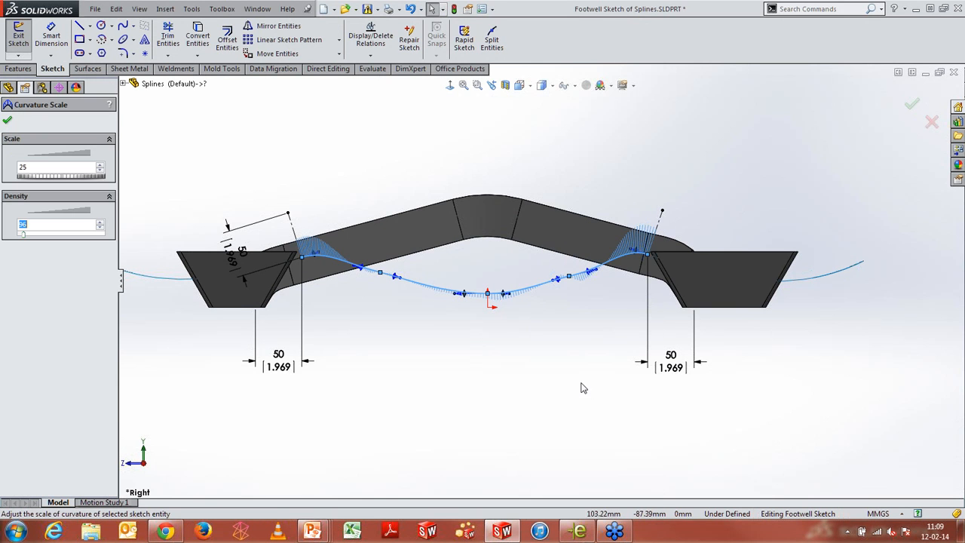
pyautogui.scroll(-5, 452, 303)
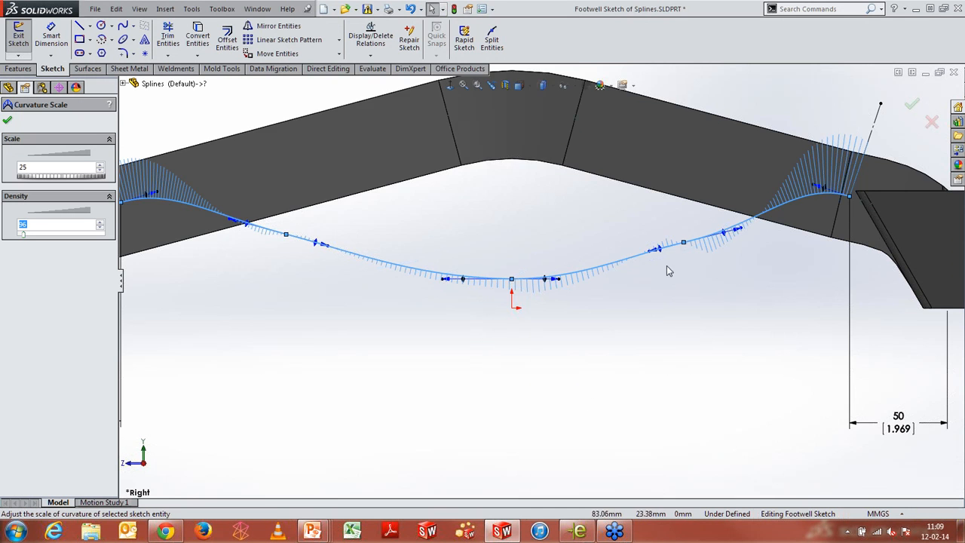
pyautogui.scroll(4, 641, 279)
pyautogui.scroll(-1, 557, 294)
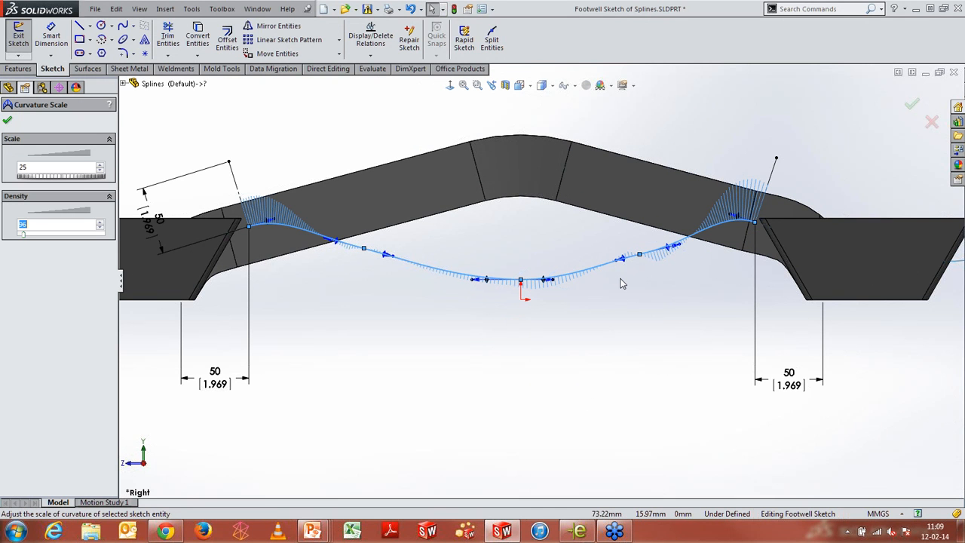
pyautogui.click(8, 121)
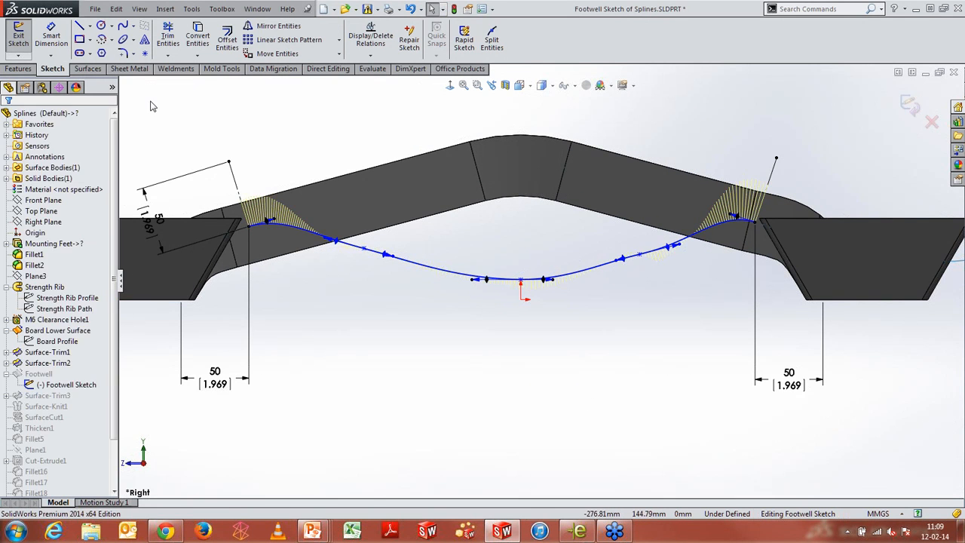
# Draw a style spline with six control vertices from the footwell spline's left end to its right end
pyautogui.click(133, 26)
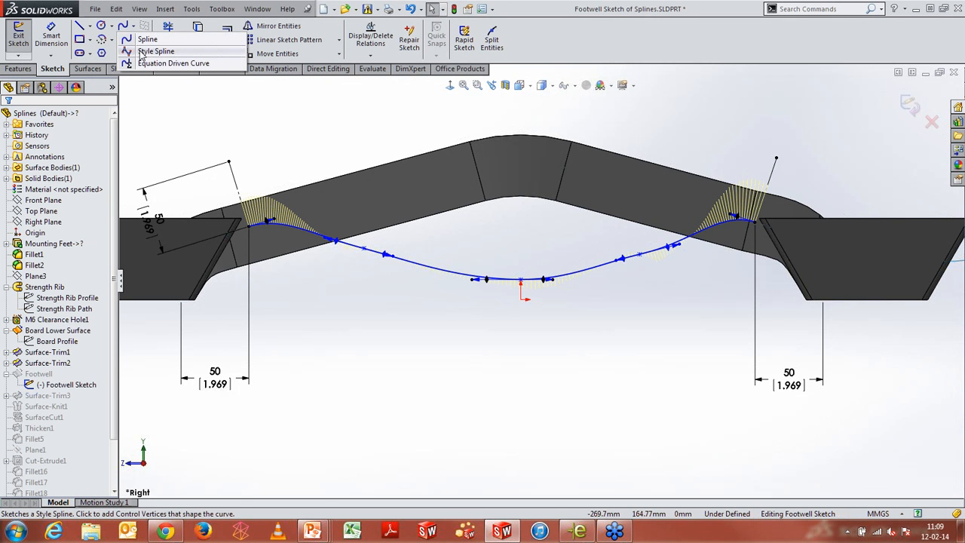
pyautogui.click(139, 51)
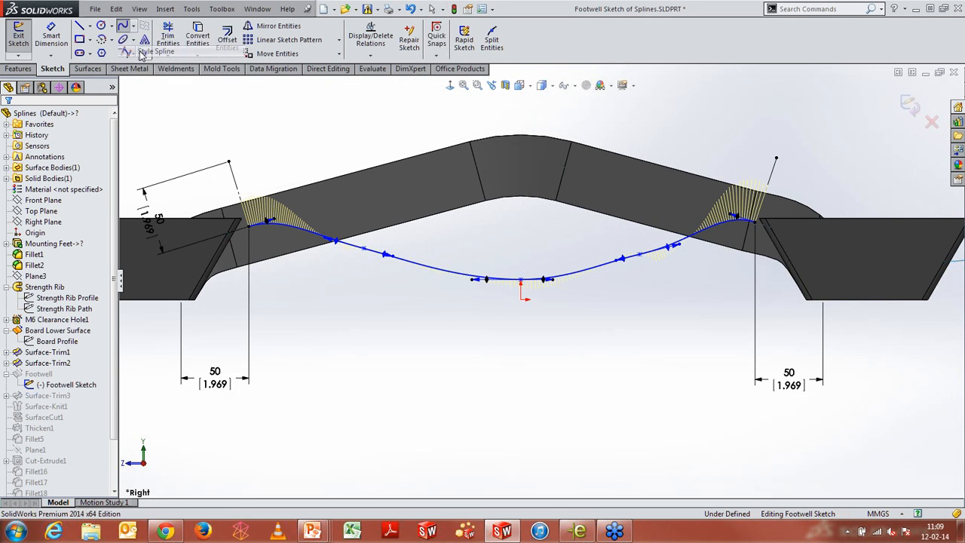
pyautogui.click(251, 225)
pyautogui.click(296, 124)
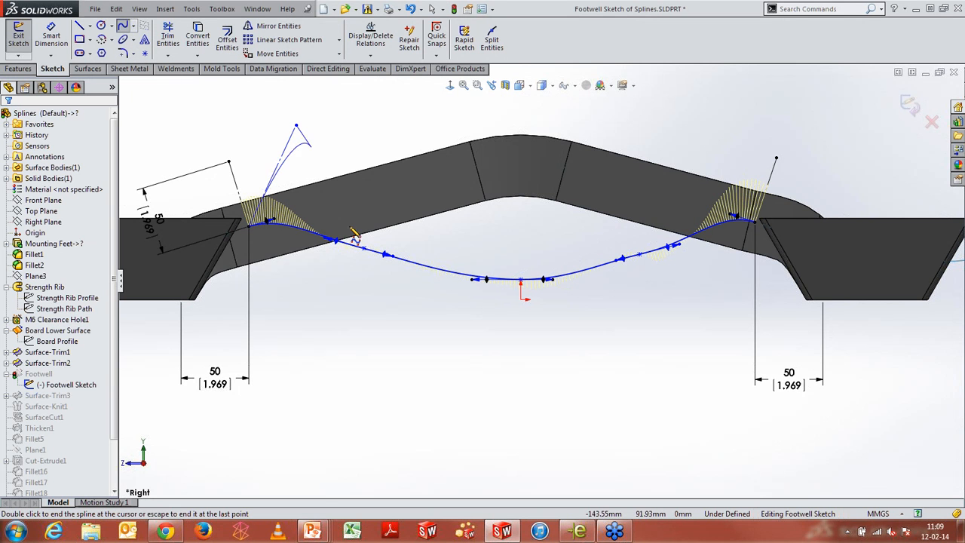
pyautogui.click(379, 380)
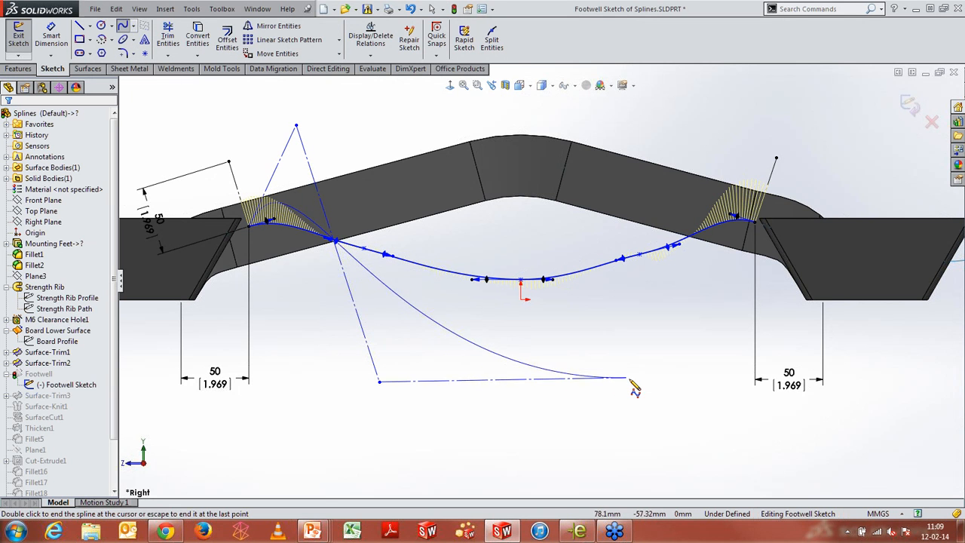
pyautogui.click(630, 380)
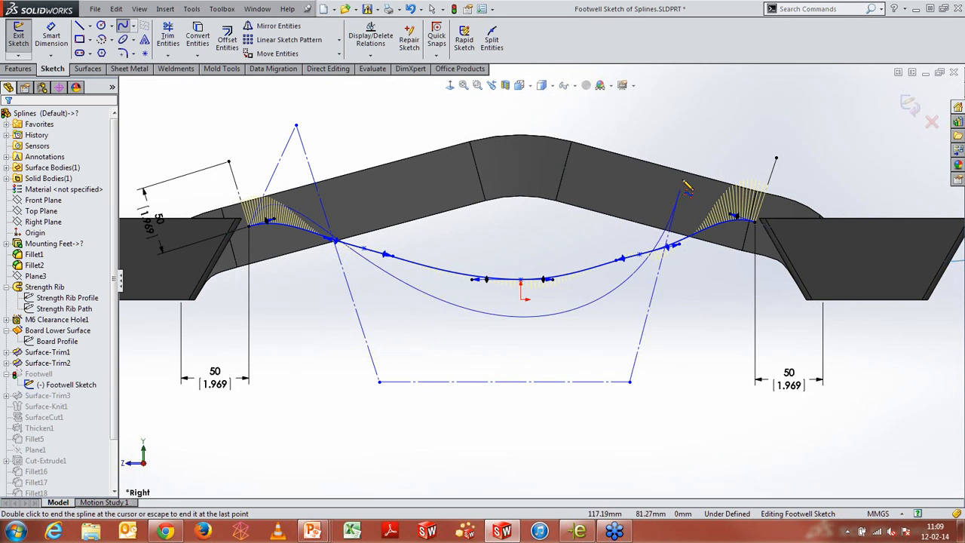
pyautogui.click(711, 121)
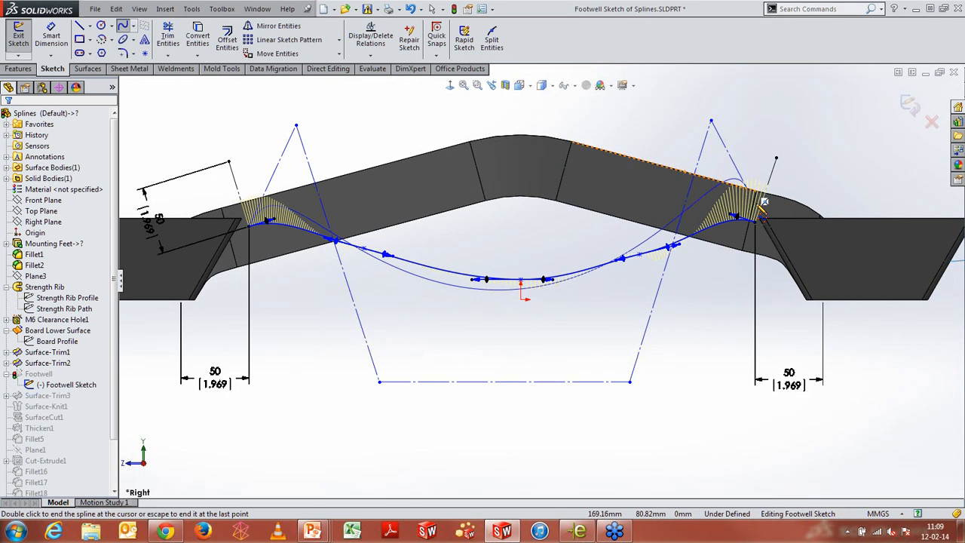
pyautogui.doubleClick(770, 237)
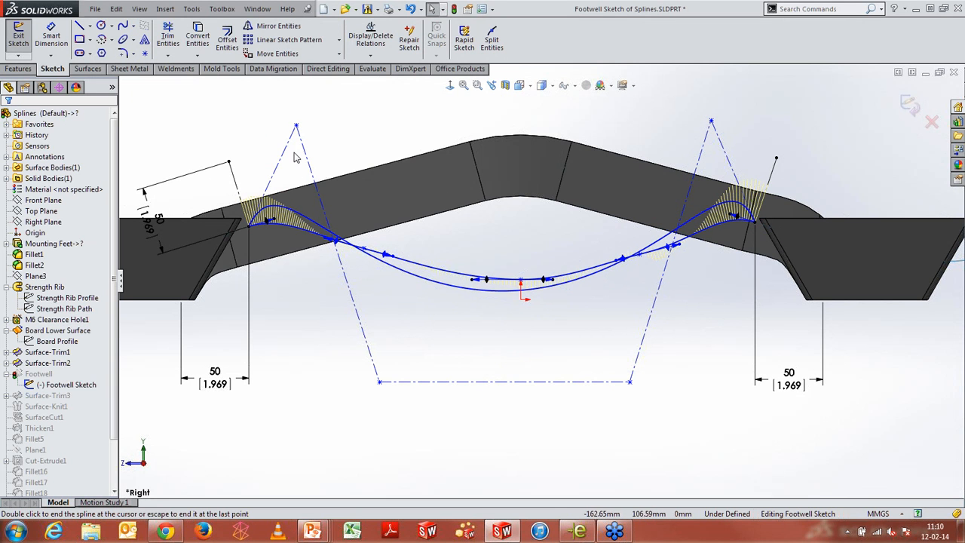
# Dimension the bottom control-polygon line 20 mm below the origin
pyautogui.moveTo(547, 355); pyautogui.dragTo(528, 302, button='right')
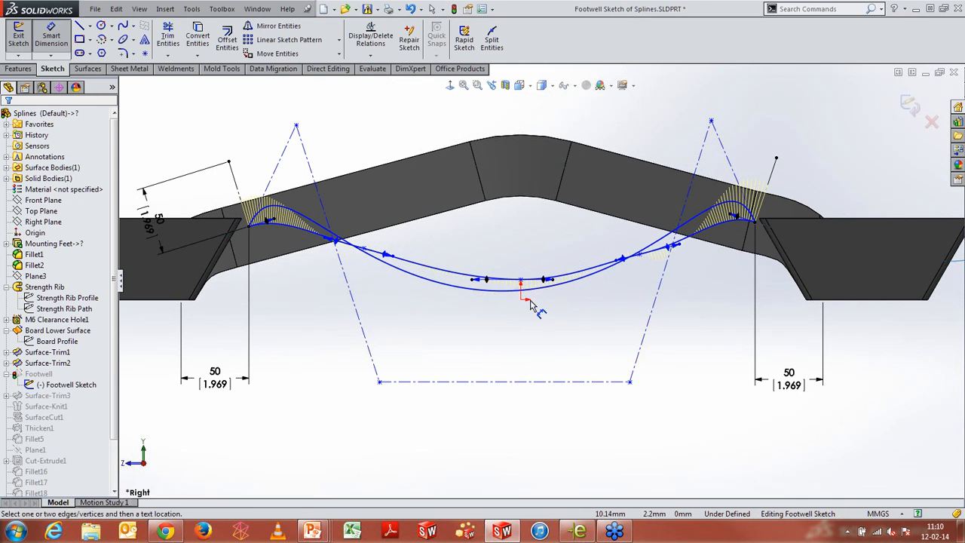
pyautogui.click(534, 382)
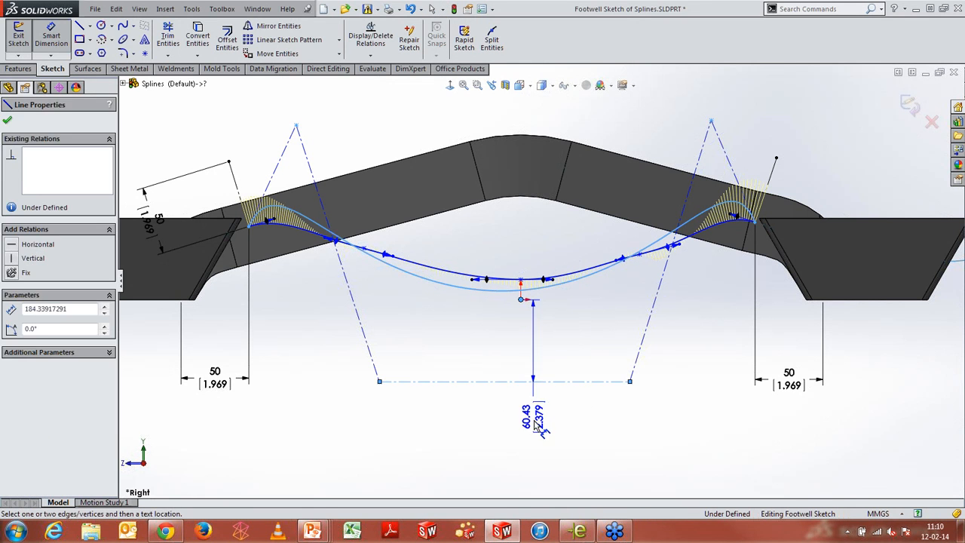
pyautogui.click(533, 403)
pyautogui.write('20')
pyautogui.press('Return')
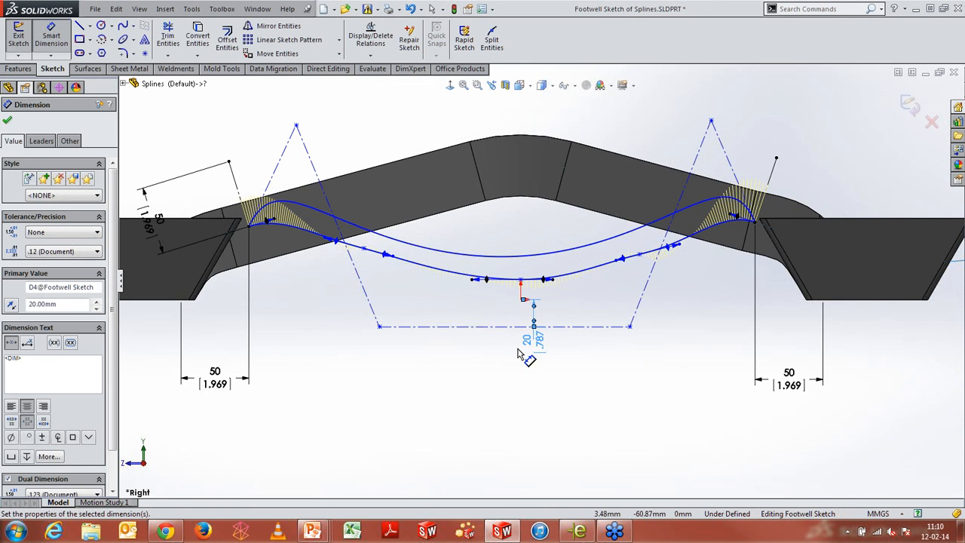
# Set the bottom control-polygon line's length to 165 mm
pyautogui.click(486, 327)
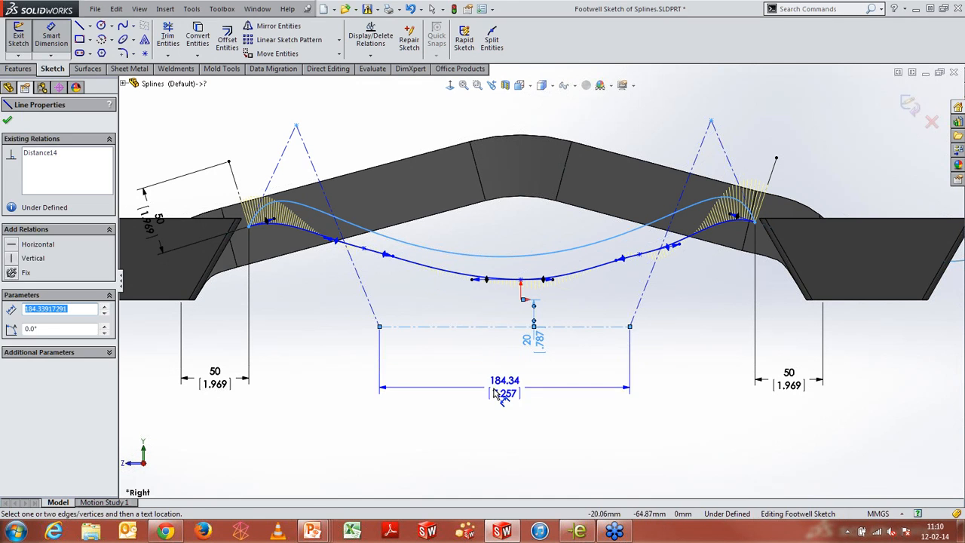
pyautogui.click(497, 396)
pyautogui.write('165')
pyautogui.press('Return')
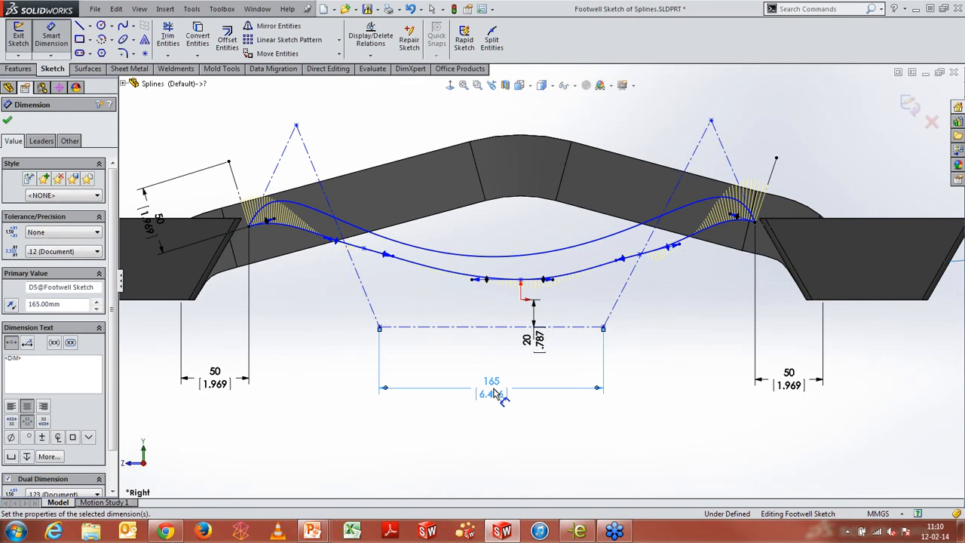
pyautogui.press('Escape')
# Make the left control-polygon leg perpendicular and equal to the footwell spline's left tangent line
pyautogui.click(284, 151)
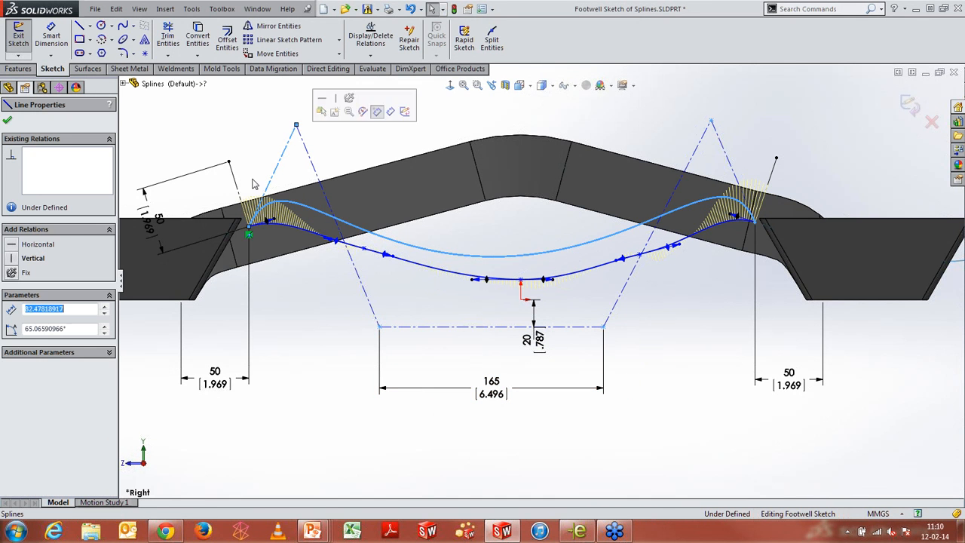
pyautogui.keyDown('ctrl'); pyautogui.click(234, 179); pyautogui.keyUp('ctrl')
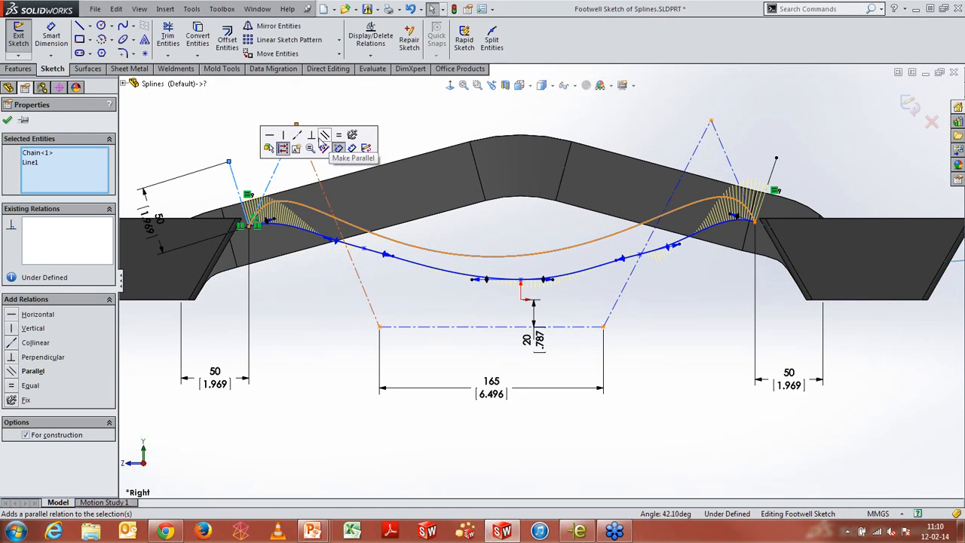
pyautogui.click(311, 135)
pyautogui.click(12, 385)
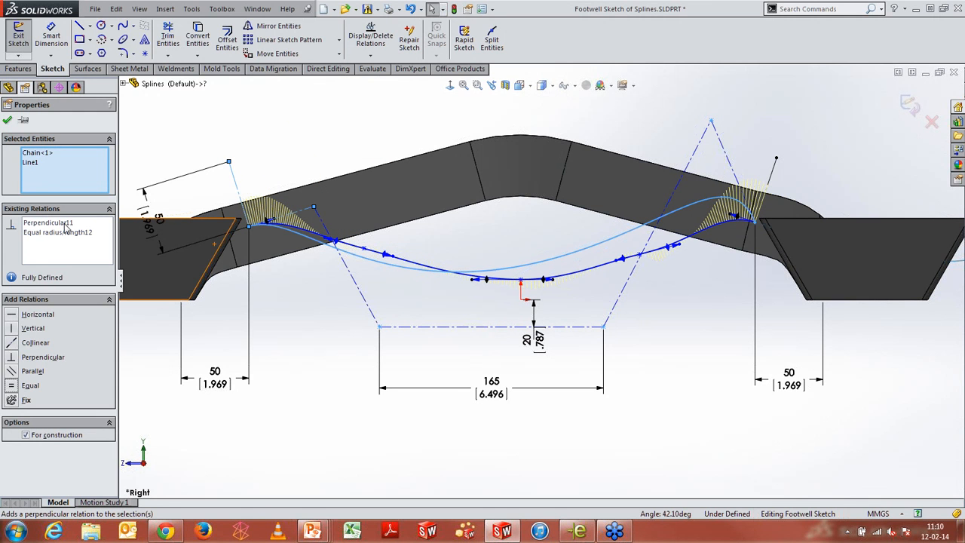
pyautogui.click(7, 119)
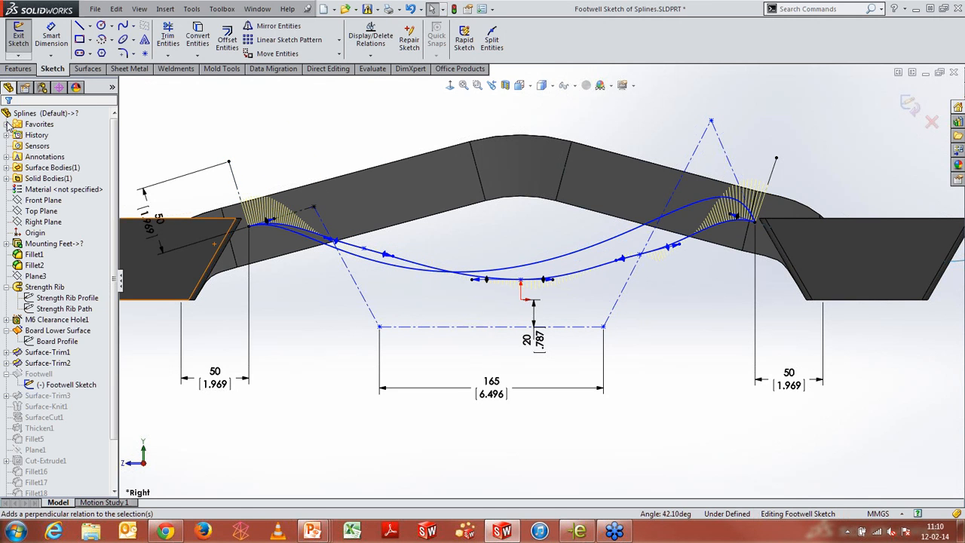
# Make the right control-polygon leg equal in length to the footwell spline's right tangent line
pyautogui.click(770, 178)
pyautogui.keyDown('ctrl'); pyautogui.click(733, 165); pyautogui.keyUp('ctrl')
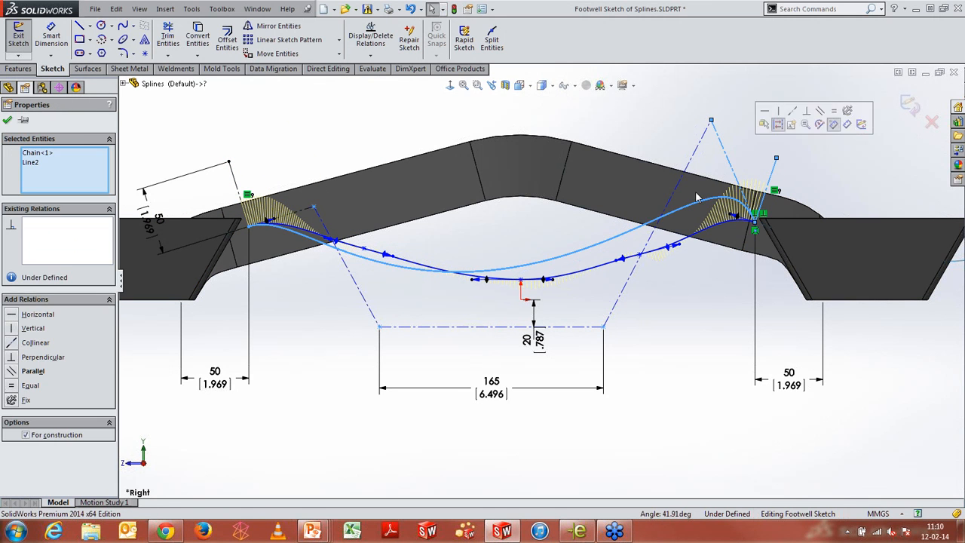
pyautogui.click(17, 386)
# Make the two slanted control-polygon legs of the style spline equal in length
pyautogui.click(334, 344)
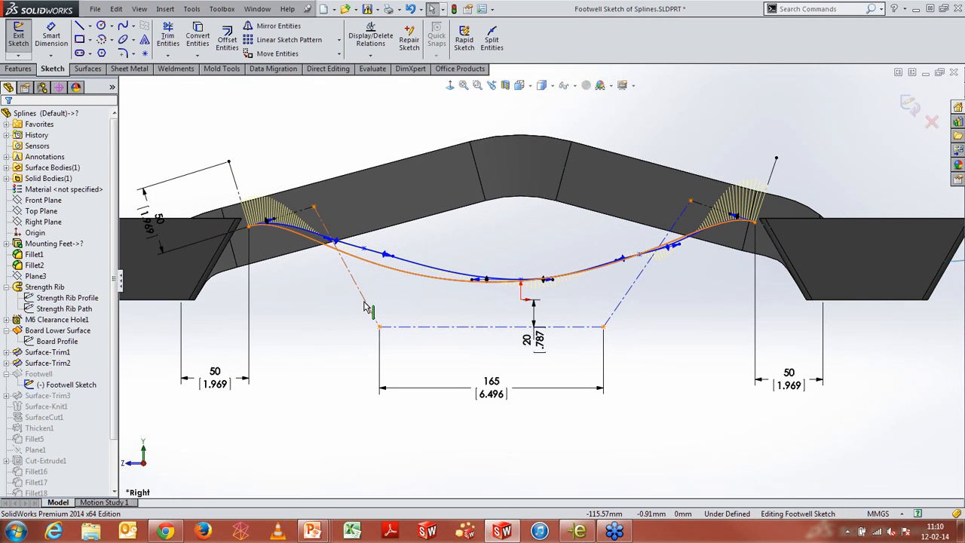
pyautogui.click(619, 305)
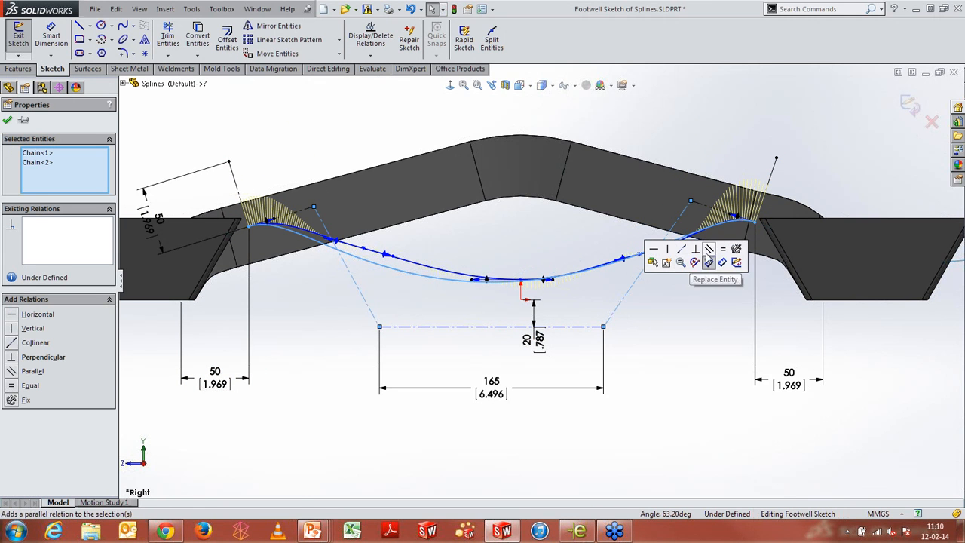
pyautogui.click(721, 250)
pyautogui.click(641, 357)
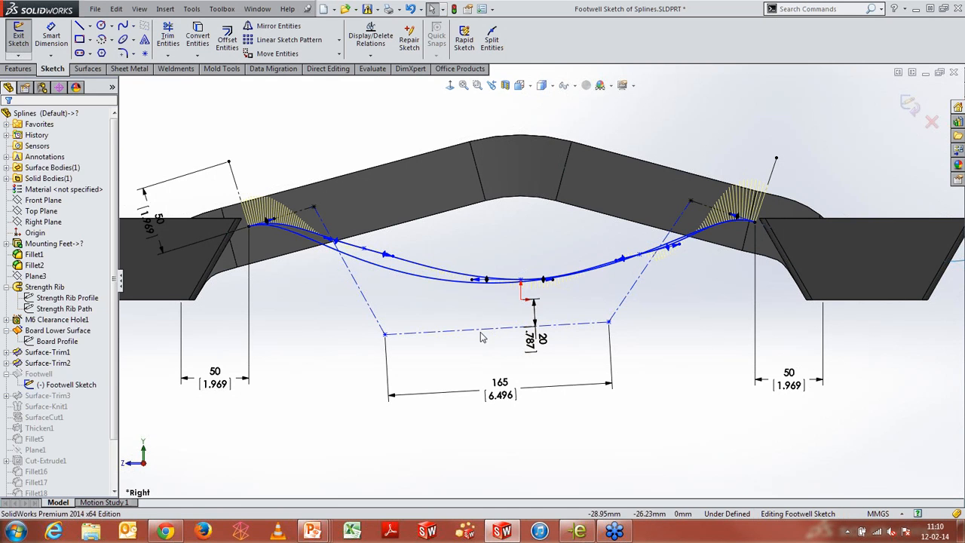
# Make the bottom control-polygon line horizontal
pyautogui.click(483, 329)
pyautogui.click(514, 291)
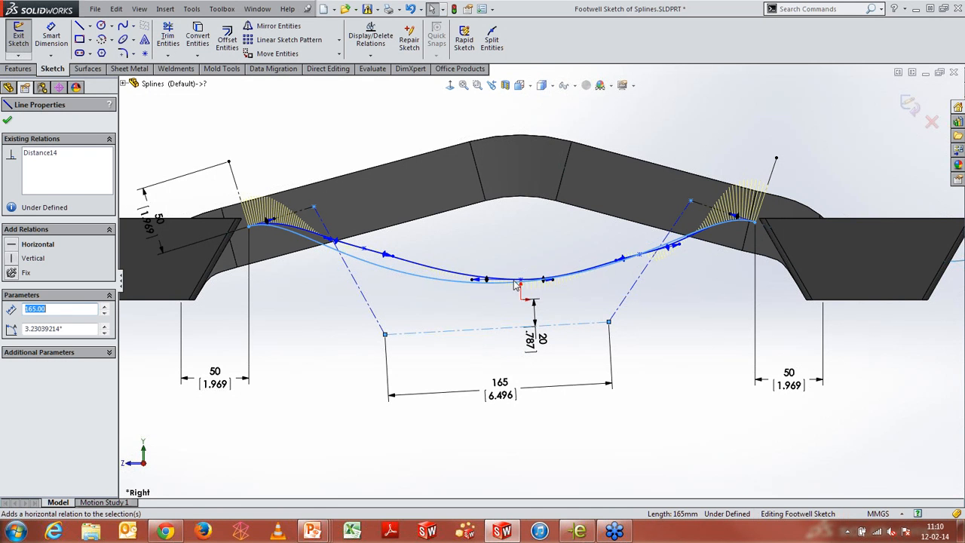
pyautogui.click(485, 364)
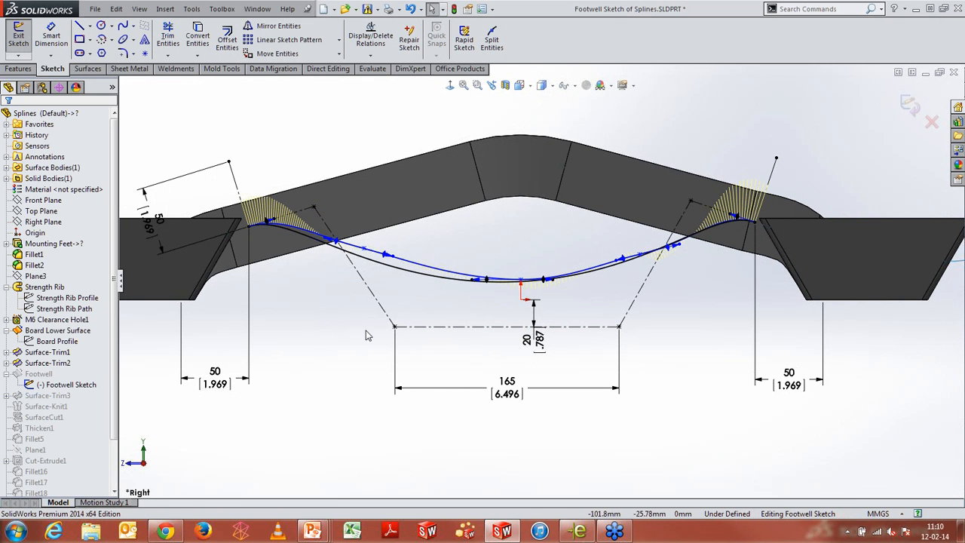
# Show curvature combs on the style spline at scale 25
pyautogui.scroll(-2, 450, 280)
pyautogui.click(451, 279)
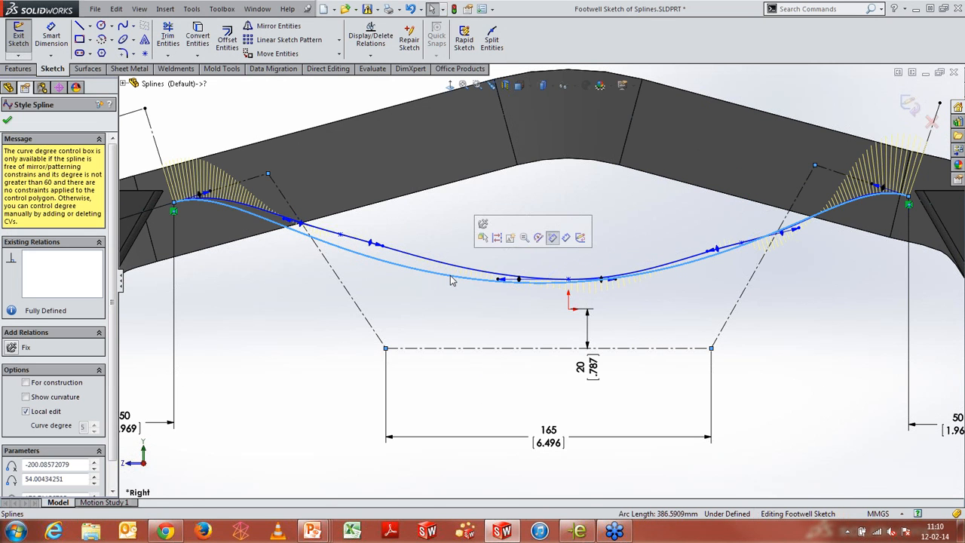
pyautogui.rightClick(451, 279)
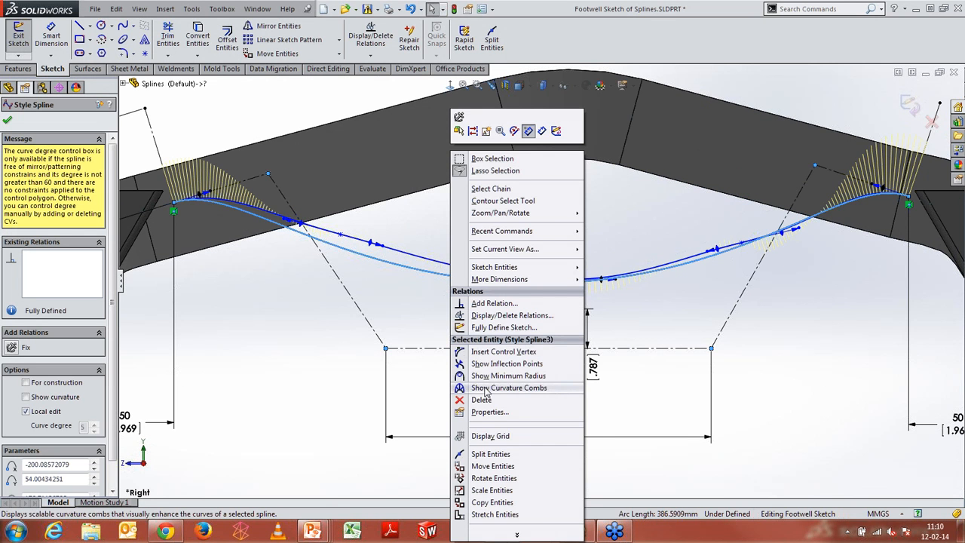
pyautogui.click(486, 388)
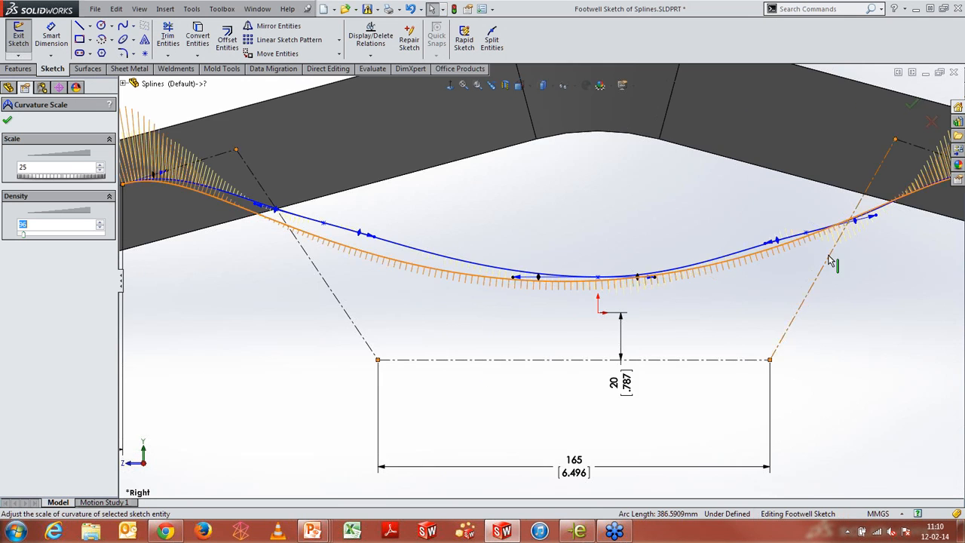
pyautogui.scroll(2, 573, 277)
pyautogui.scroll(-3, 829, 256)
pyautogui.scroll(3, 560, 309)
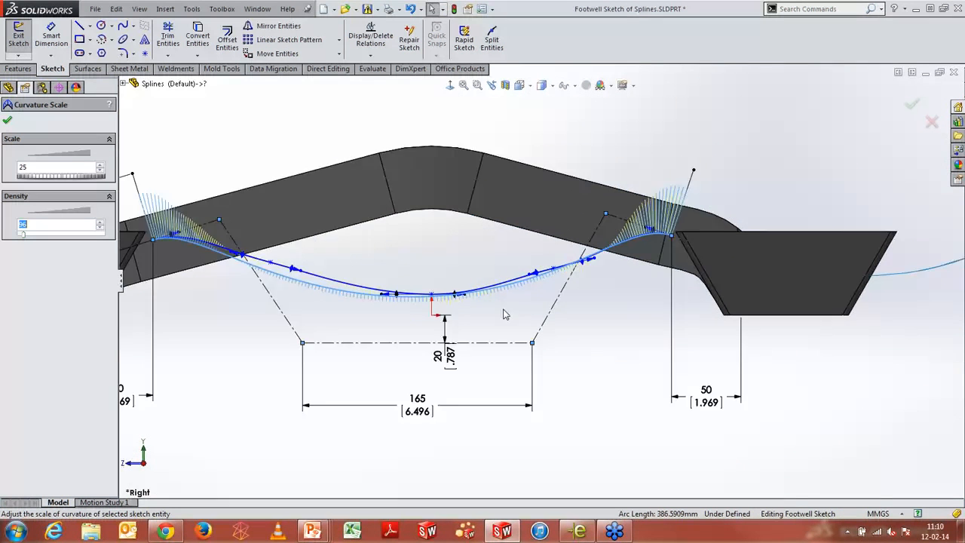
pyautogui.click(8, 119)
# Replace the original footwell spline with the style spline, keeping the original as construction geometry
pyautogui.scroll(-2, 516, 282)
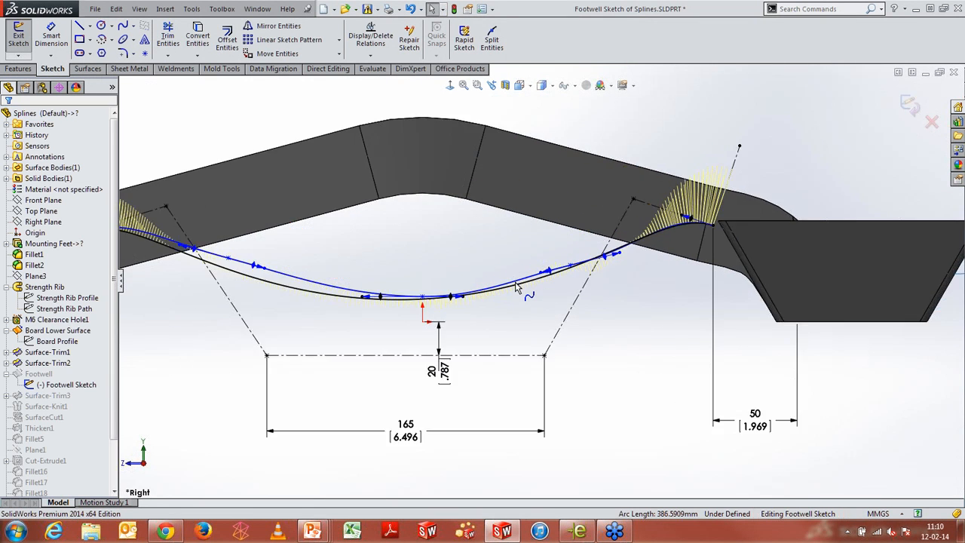
pyautogui.scroll(2, 517, 290)
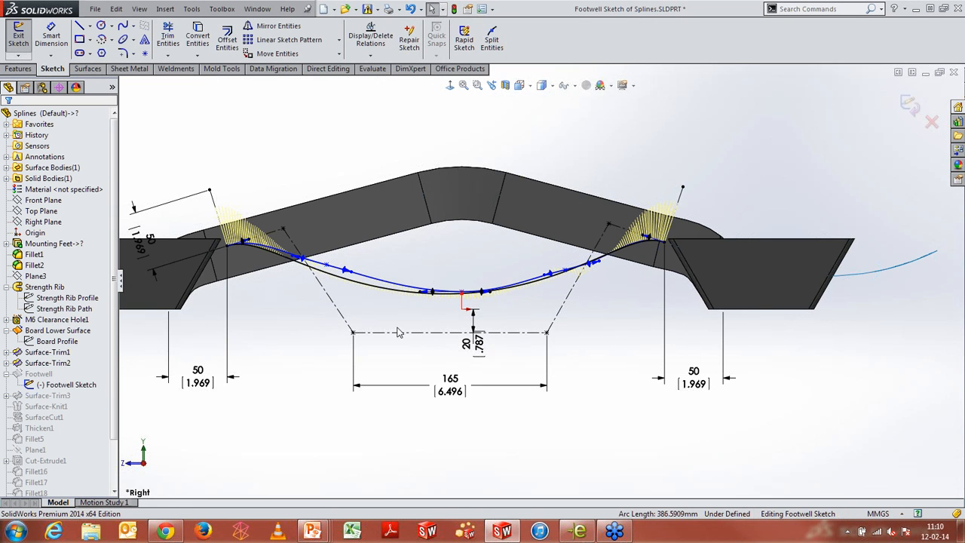
pyautogui.scroll(-1, 400, 331)
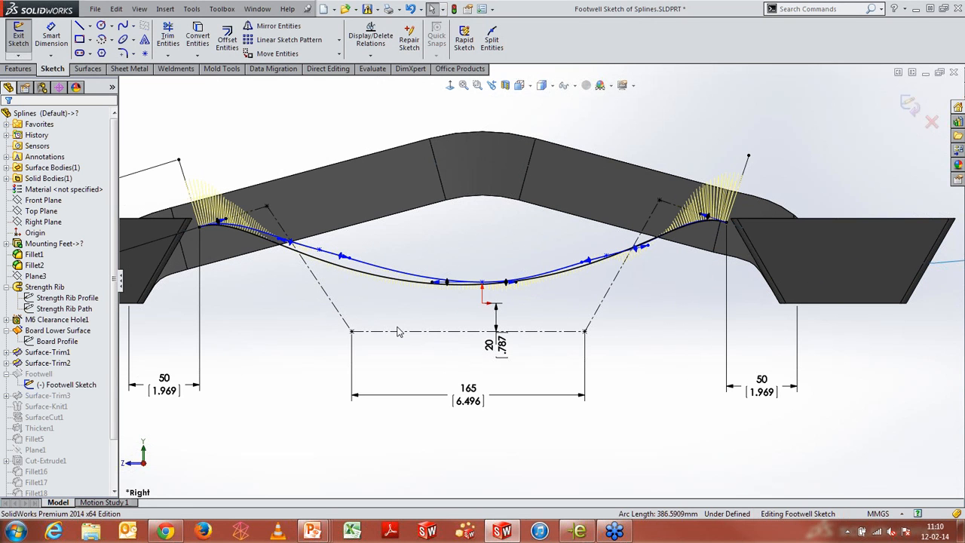
pyautogui.click(377, 274)
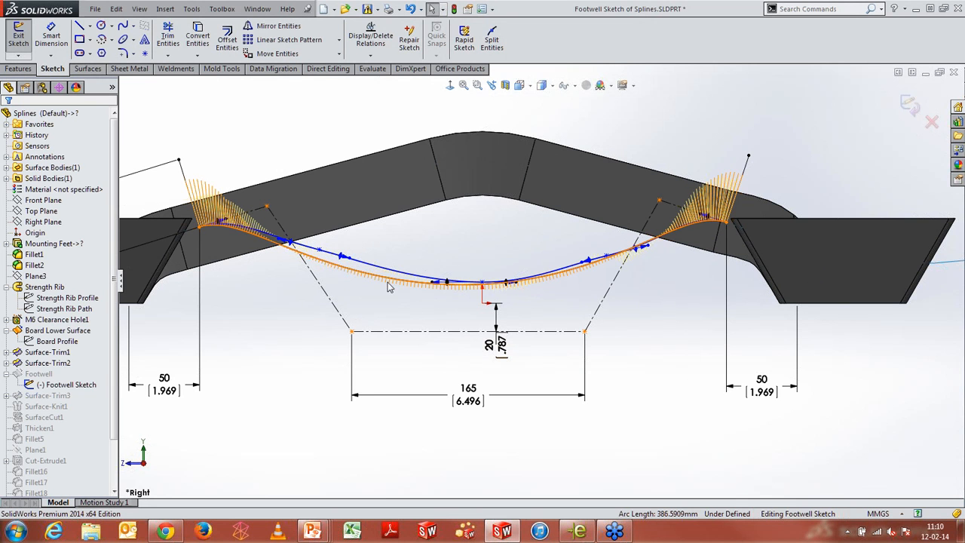
pyautogui.press('s')
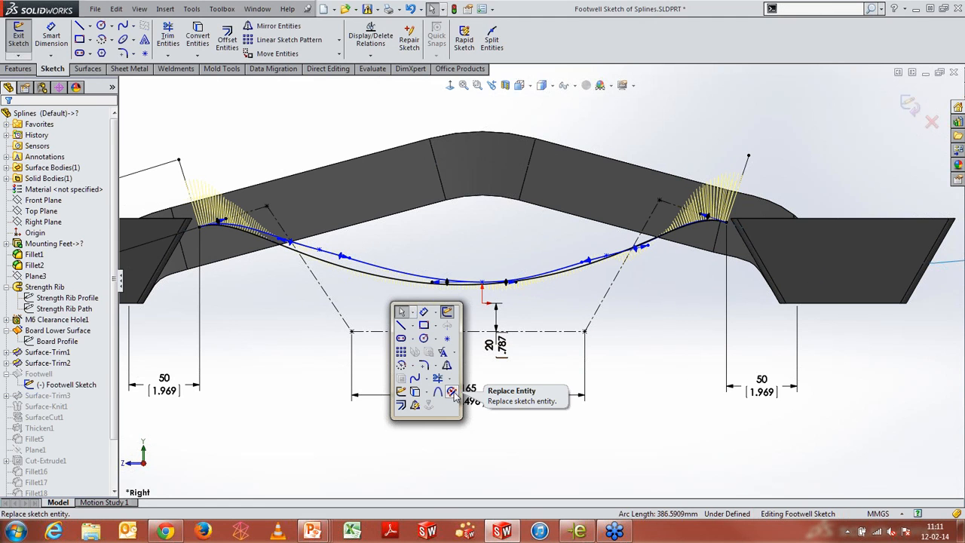
pyautogui.click(452, 392)
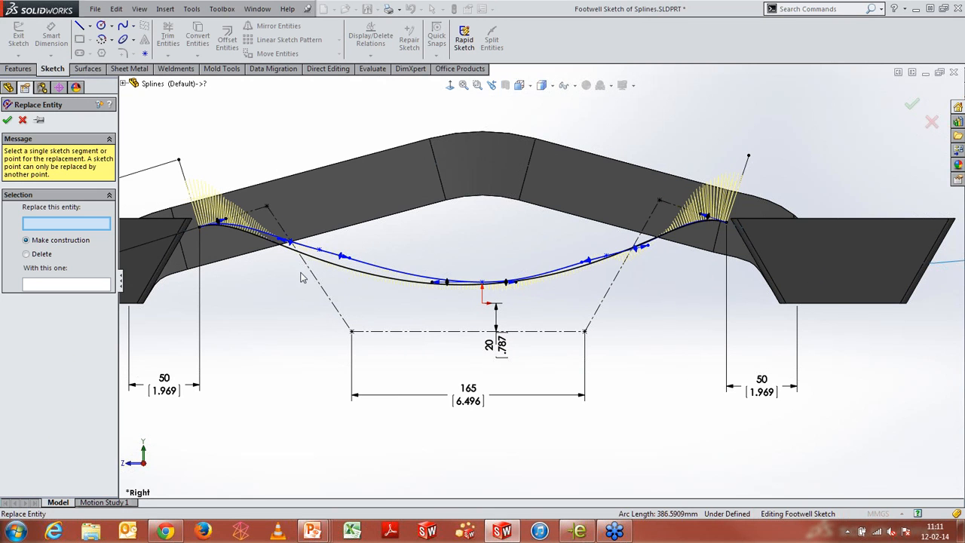
pyautogui.click(383, 274)
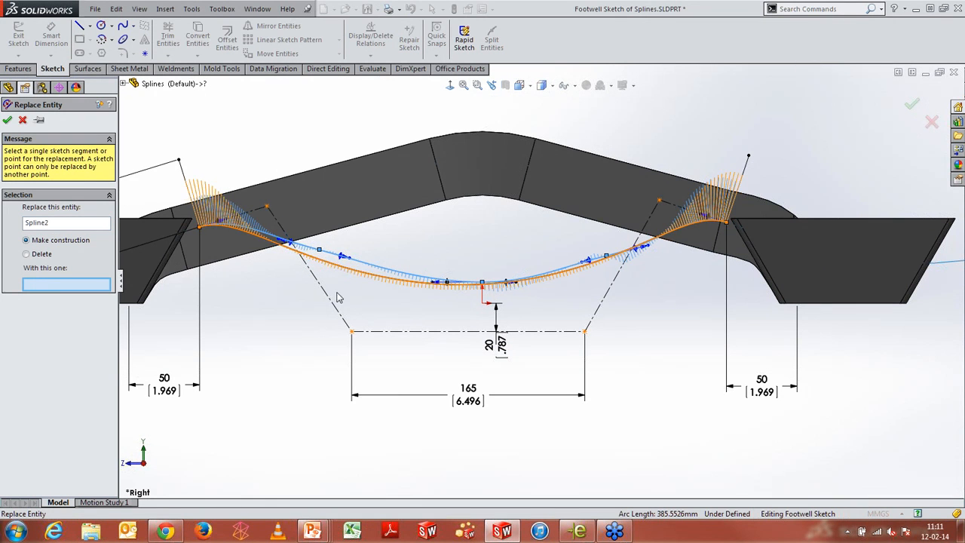
pyautogui.click(374, 276)
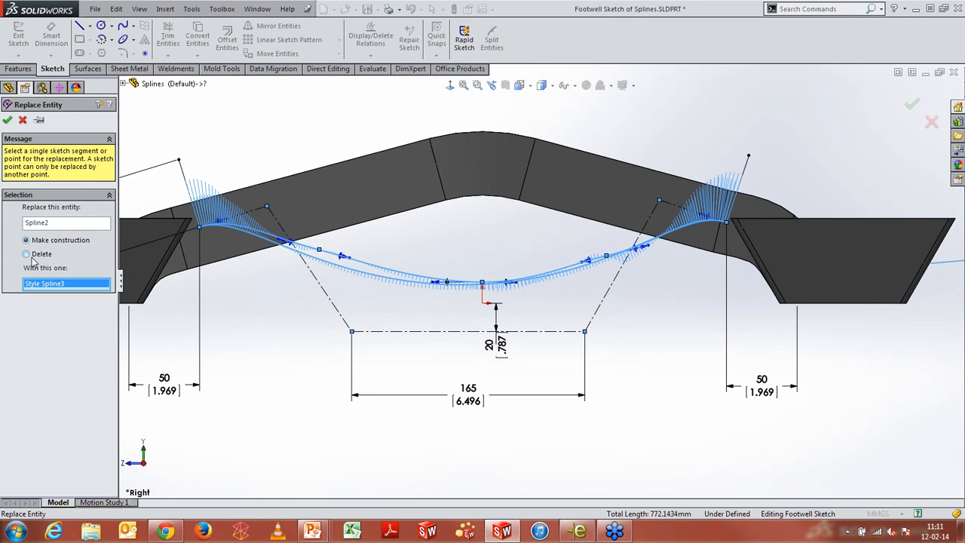
pyautogui.click(7, 122)
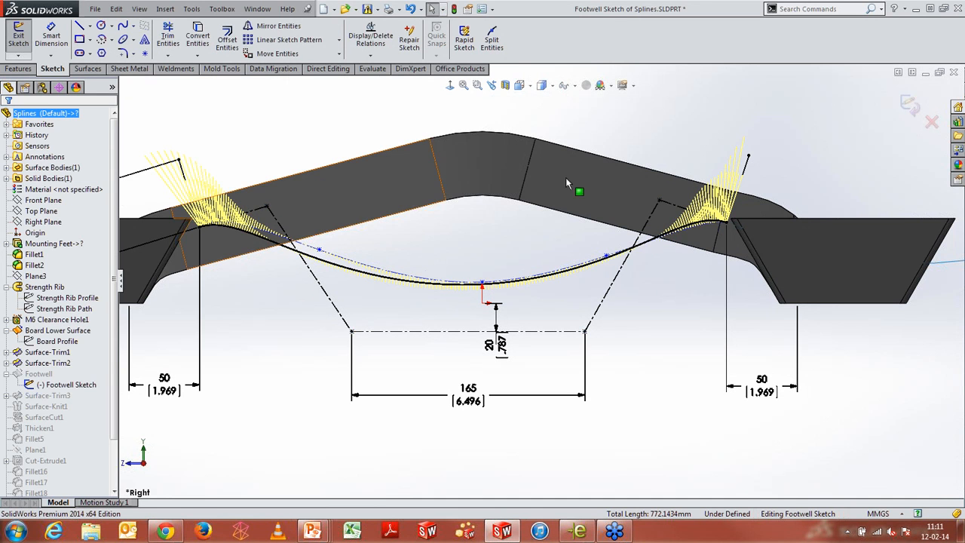
# Exit the sketch to rebuild the footwell with the style spline
pyautogui.click(910, 105)
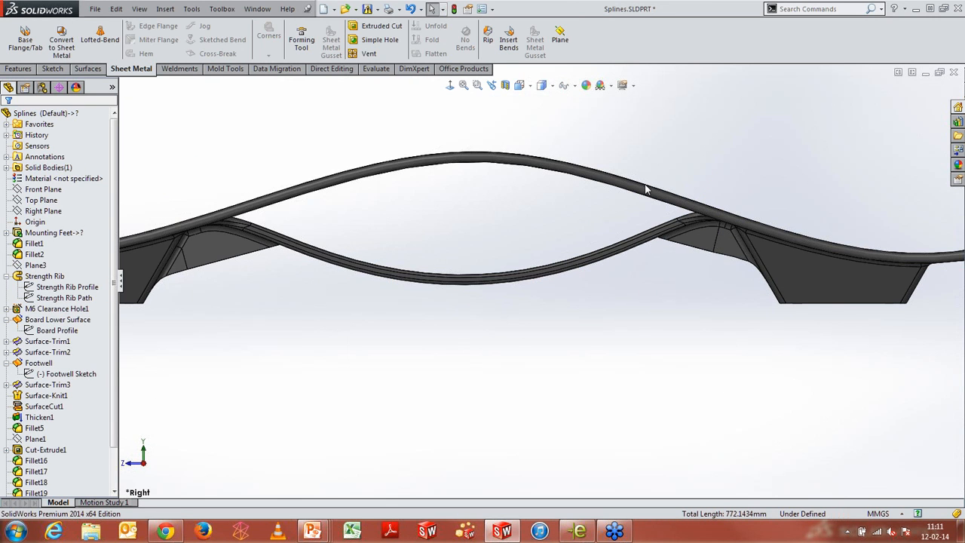
pyautogui.scroll(-2, 106, 377)
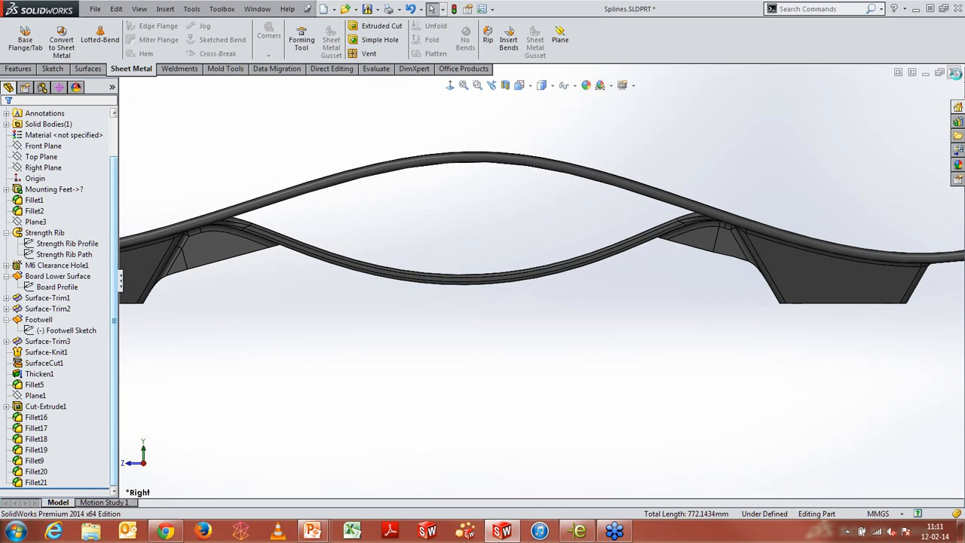
pyautogui.click(955, 74)
pyautogui.click(485, 285)
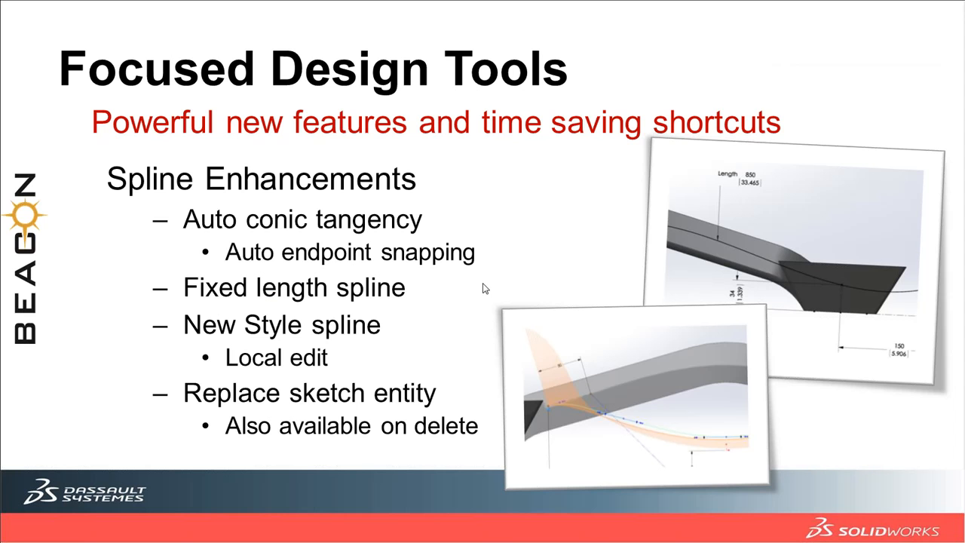
pyautogui.click(369, 381)
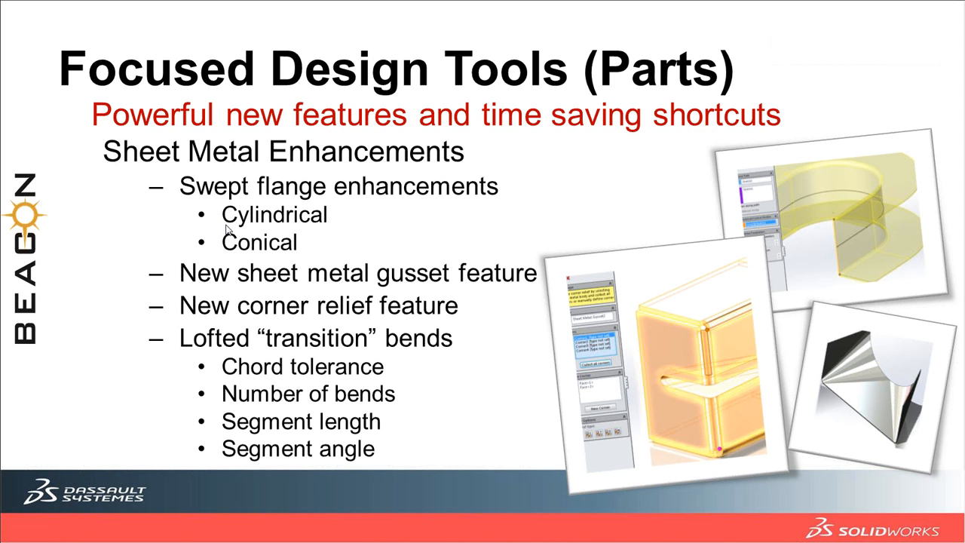
# Open the Cylindrical Swept Flange part from the recent documents
pyautogui.hotkey('alt', 'Tab')
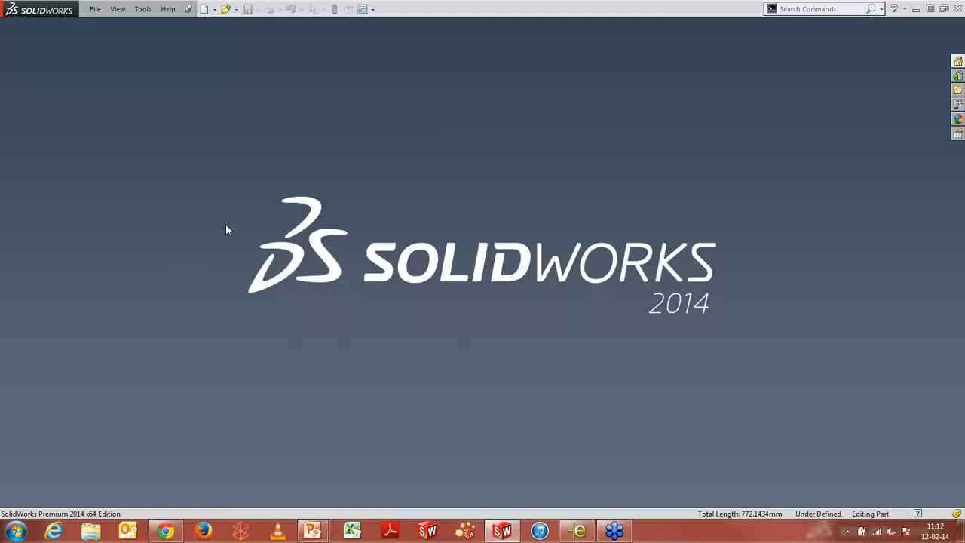
pyautogui.press('r')
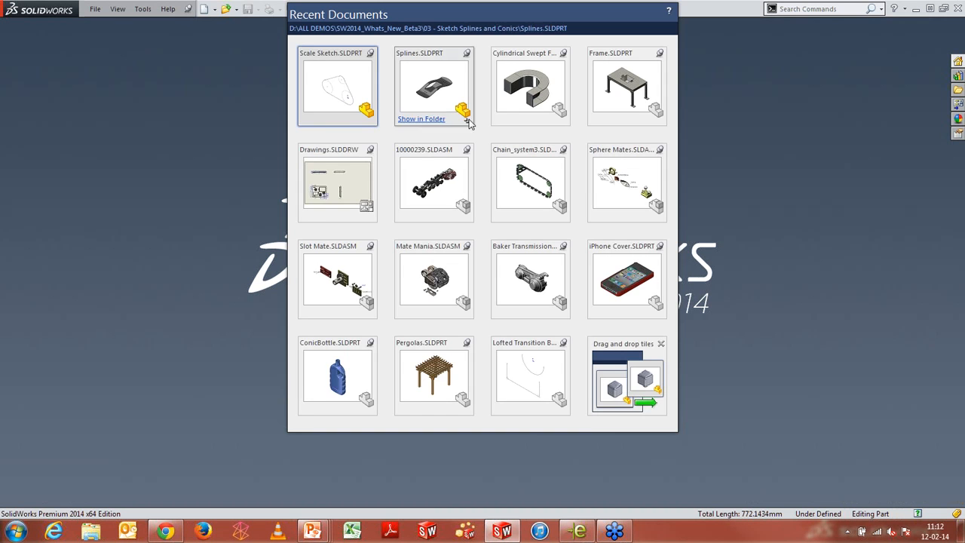
pyautogui.click(507, 110)
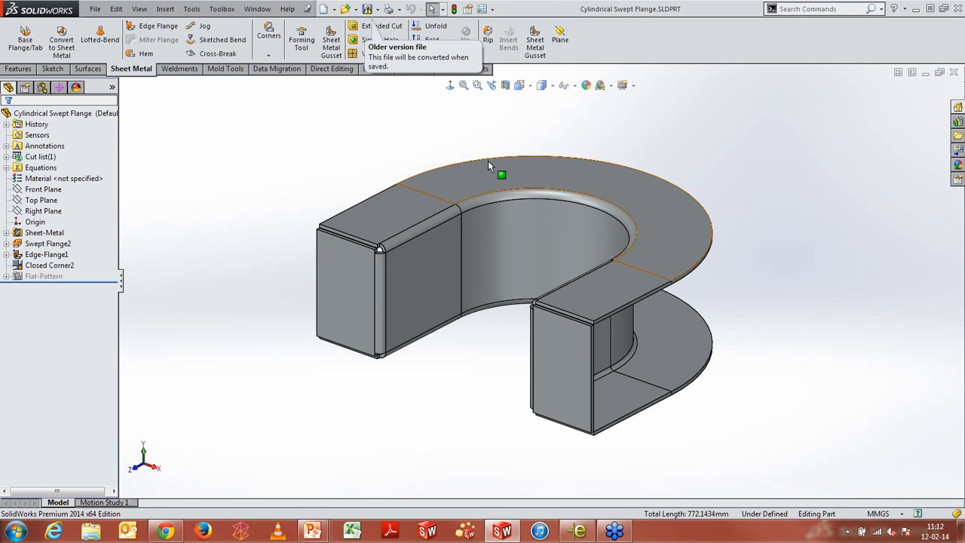
# Flatten the swept flange part to examine its flat pattern, then return it to the folded state
pyautogui.click(54, 257)
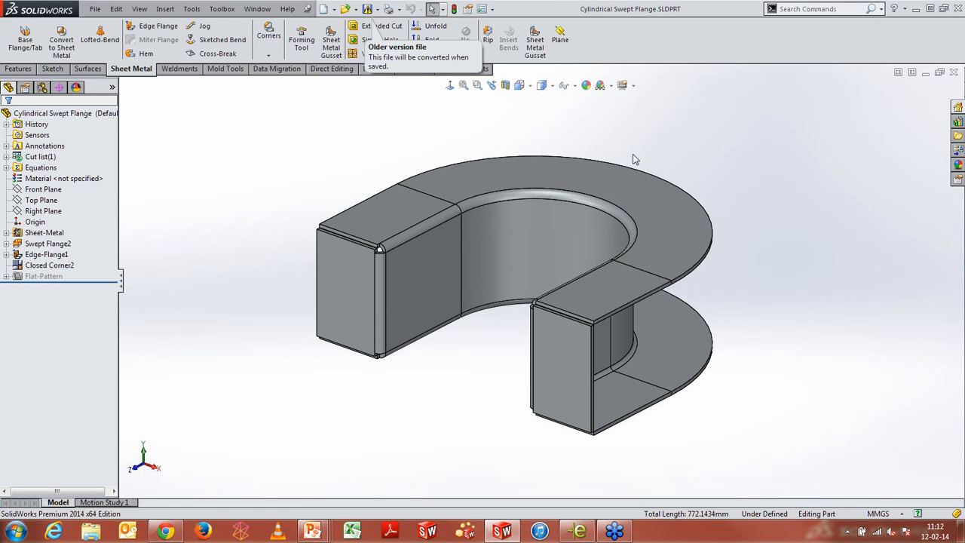
pyautogui.moveTo(715, 137); pyautogui.dragTo(676, 151, button='middle')
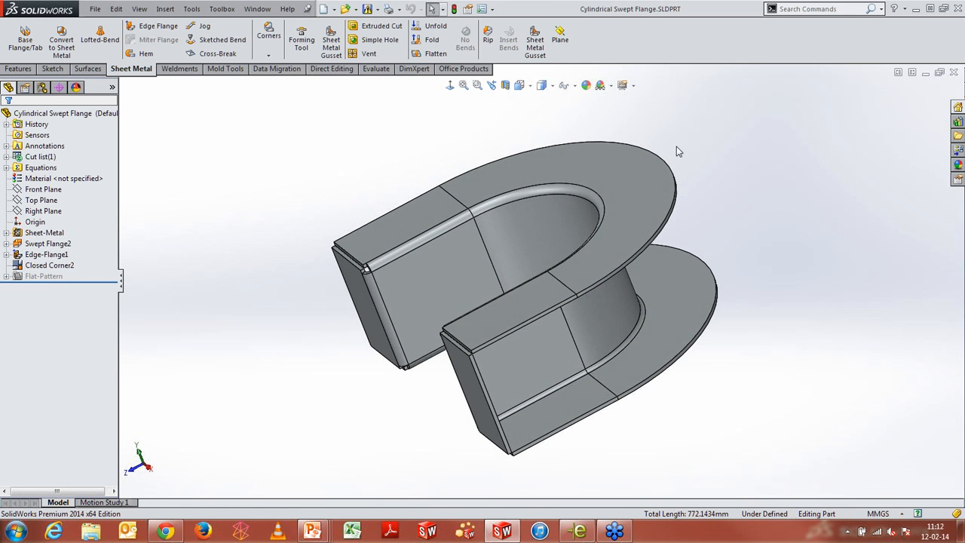
pyautogui.click(436, 53)
pyautogui.scroll(6, 675, 226)
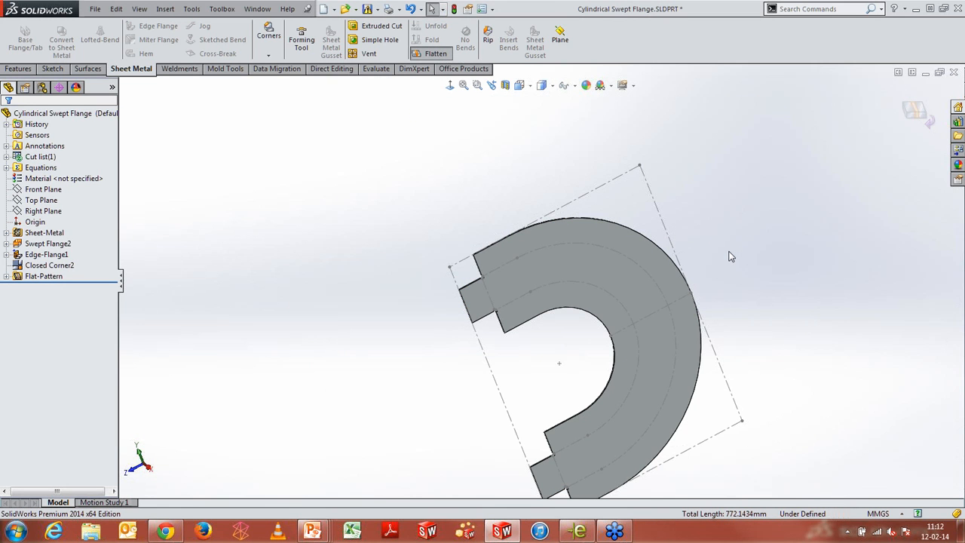
pyautogui.scroll(-1, 729, 252)
pyautogui.scroll(1, 729, 252)
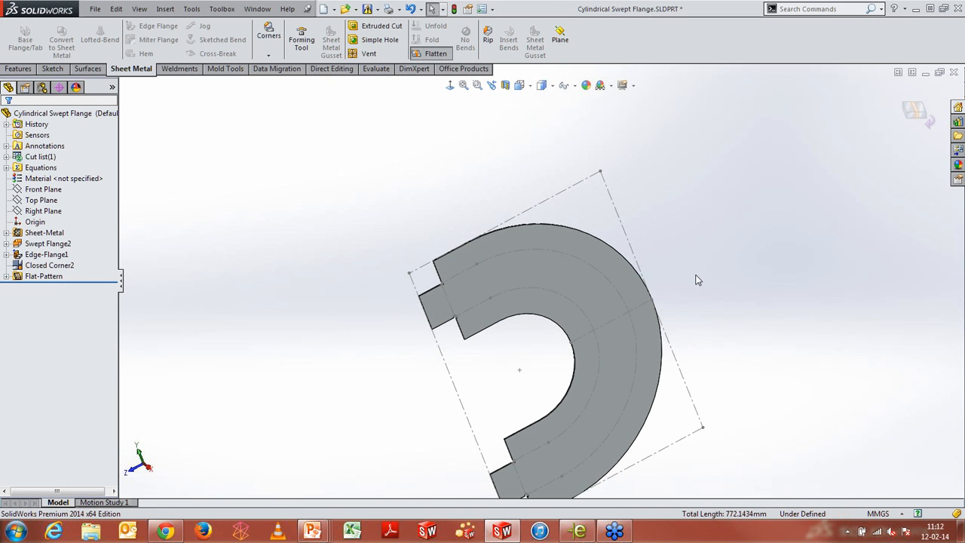
pyautogui.moveTo(695, 275); pyautogui.dragTo(669, 197, button='middle')
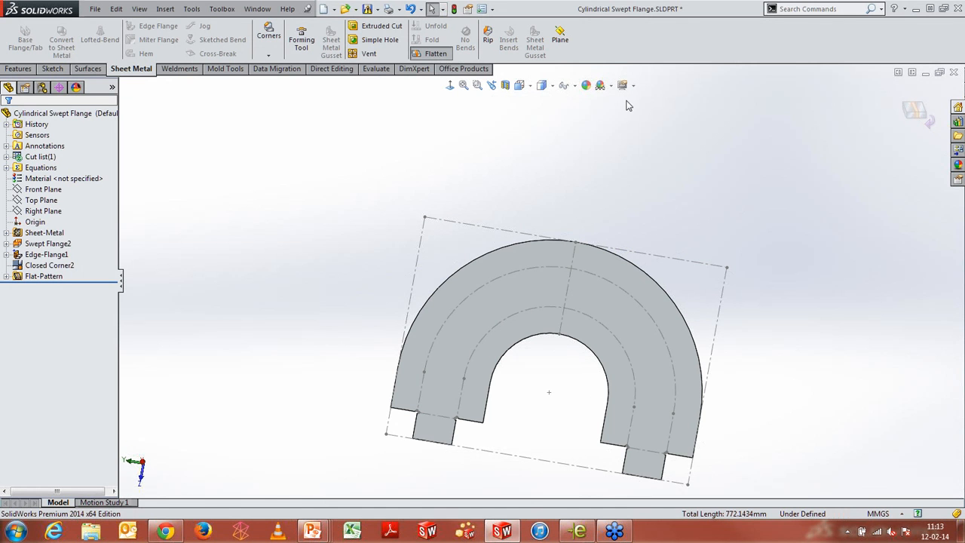
pyautogui.click(434, 55)
# Edit Swept Flange2 to enable the Cylindrical/Conical Bodies option, picking the profile's straight line Line2@Sketch2 as its fixed edge
pyautogui.click(55, 244)
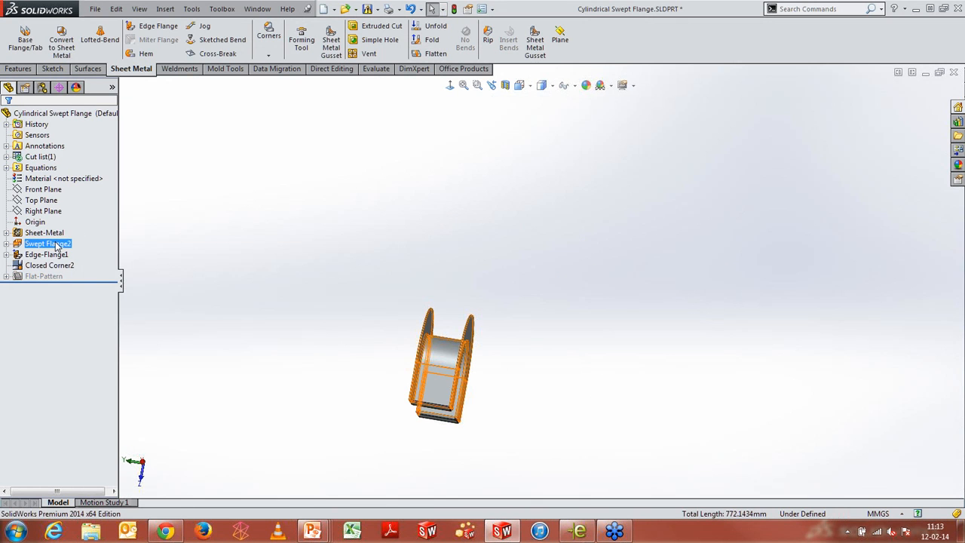
pyautogui.rightClick(56, 247)
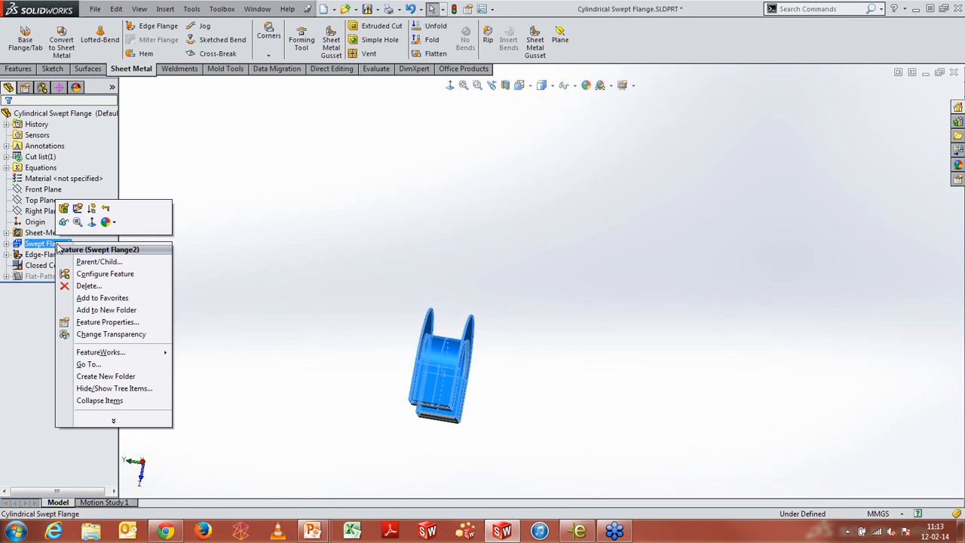
pyautogui.click(64, 209)
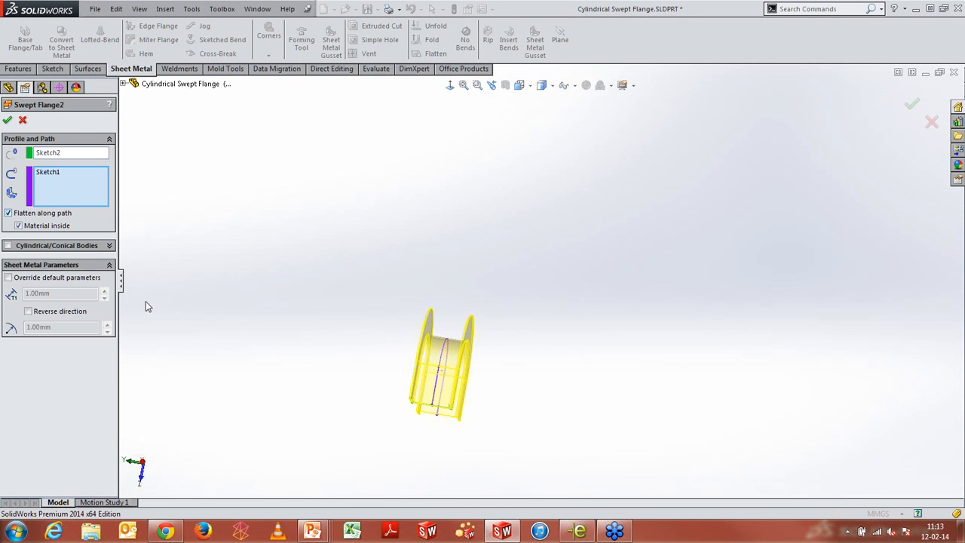
pyautogui.moveTo(540, 409); pyautogui.dragTo(521, 326, button='middle')
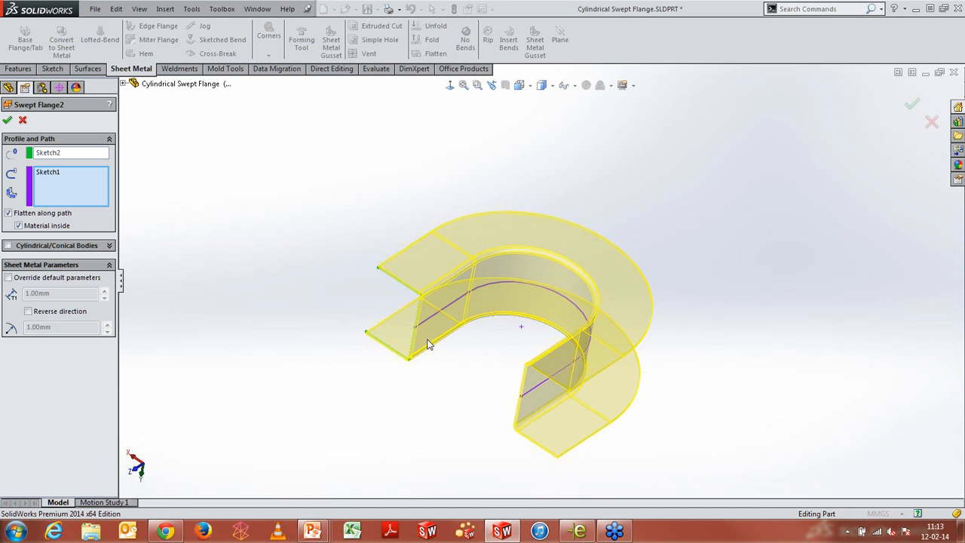
pyautogui.click(8, 245)
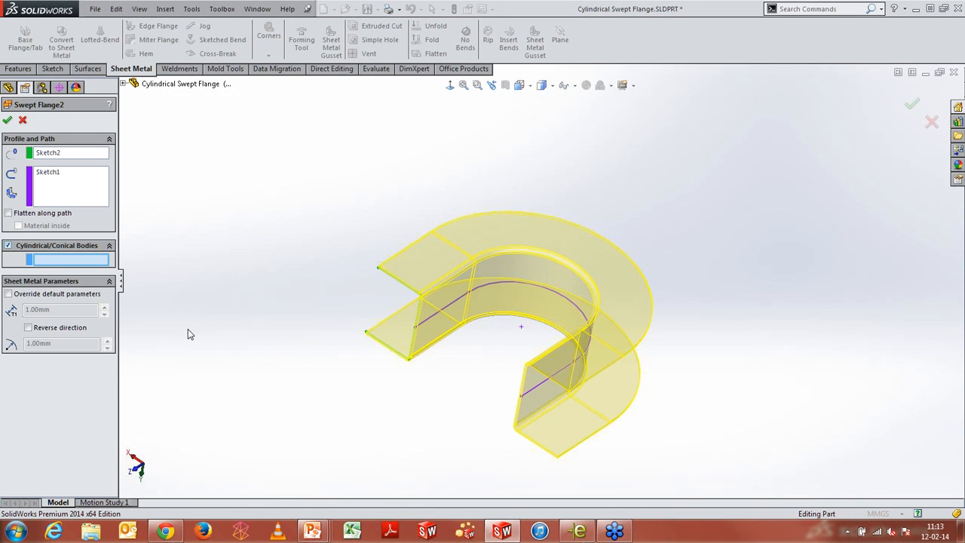
pyautogui.click(414, 337)
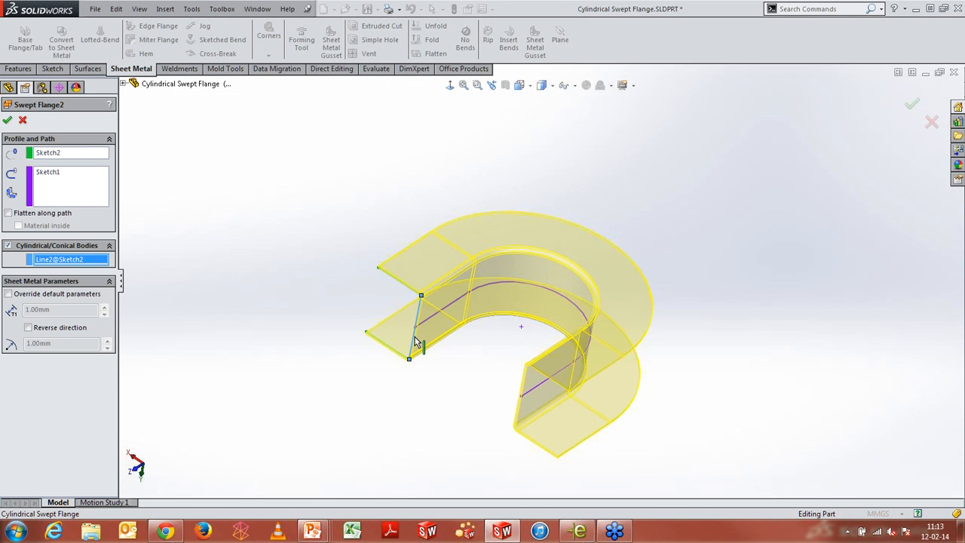
pyautogui.click(6, 120)
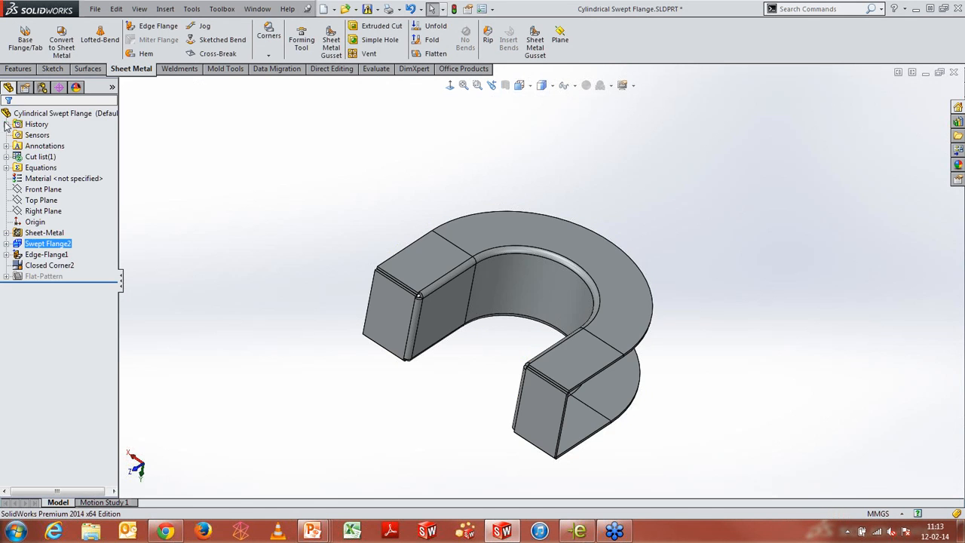
# Flatten the updated swept flange to inspect its new flat pattern, then fold it back
pyautogui.click(436, 53)
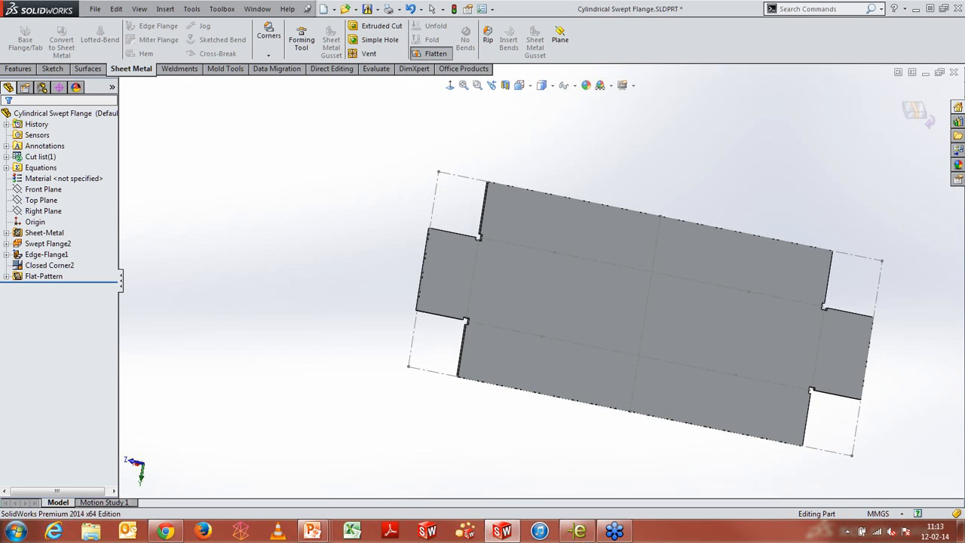
pyautogui.moveTo(745, 231); pyautogui.dragTo(748, 230, button='middle')
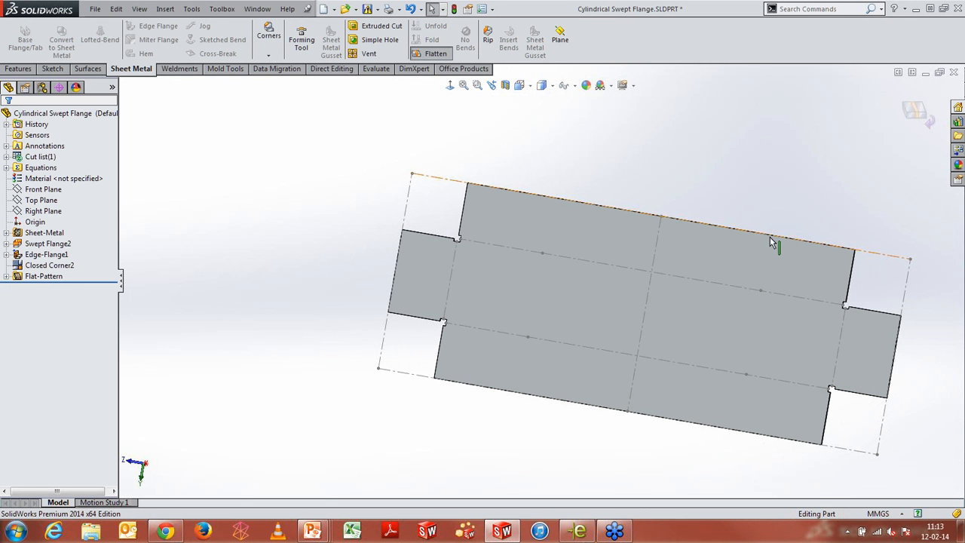
pyautogui.click(436, 56)
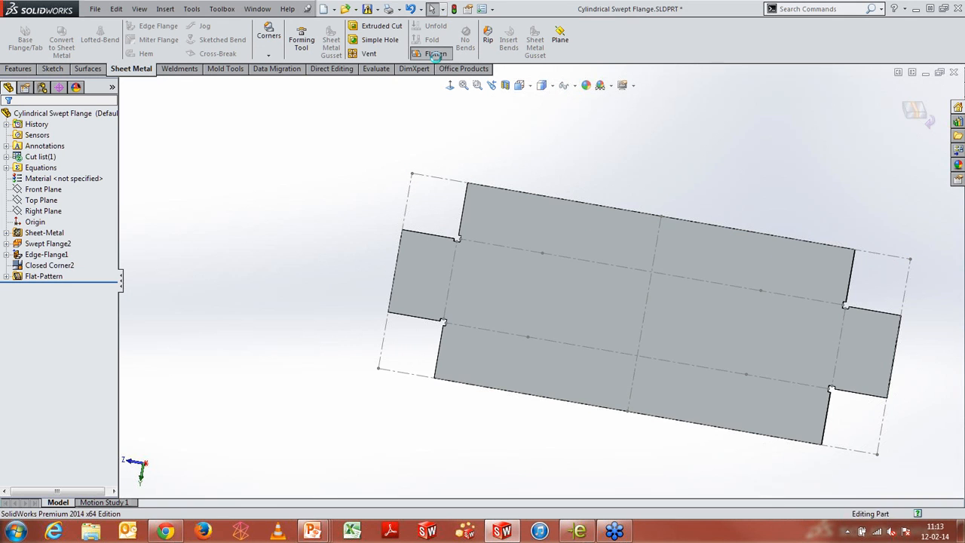
# Start a Sheet Metal Gusset on the two faces meeting at the bend of one flange end
pyautogui.moveTo(498, 286); pyautogui.dragTo(577, 117, button='middle')
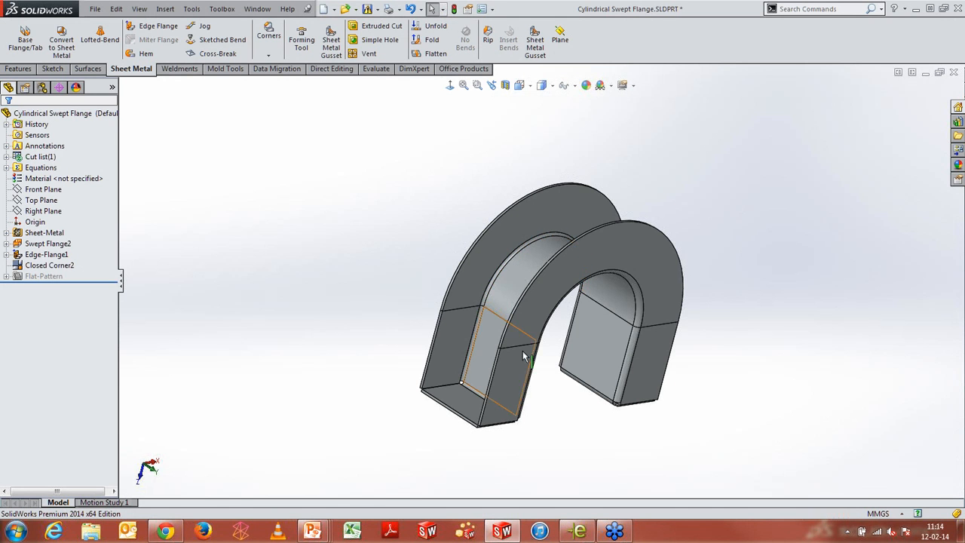
pyautogui.click(535, 45)
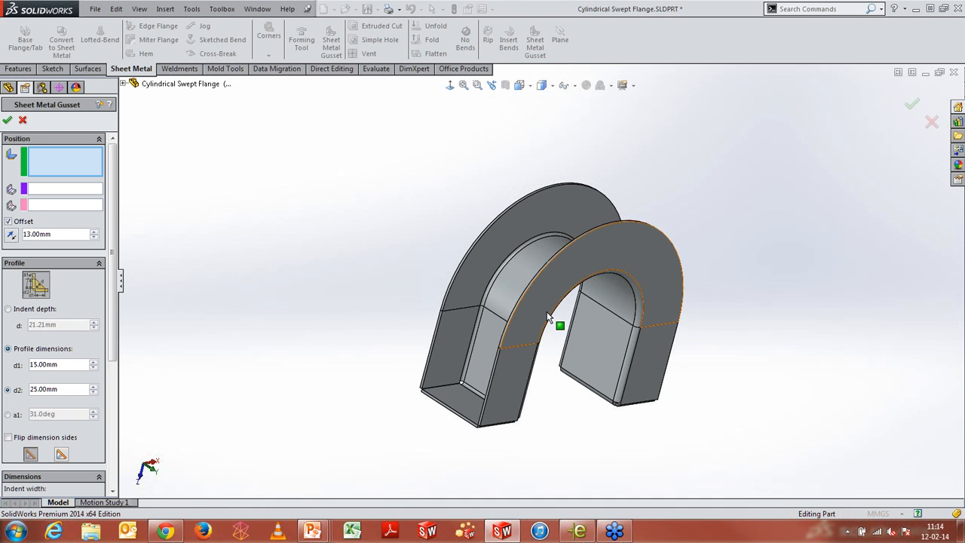
pyautogui.moveTo(446, 314); pyautogui.dragTo(463, 405, button='middle')
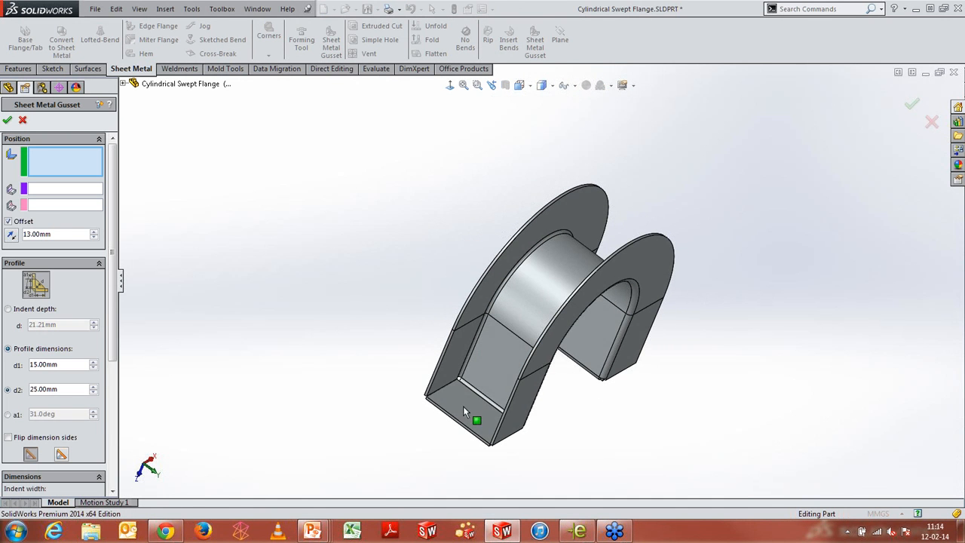
pyautogui.click(505, 361)
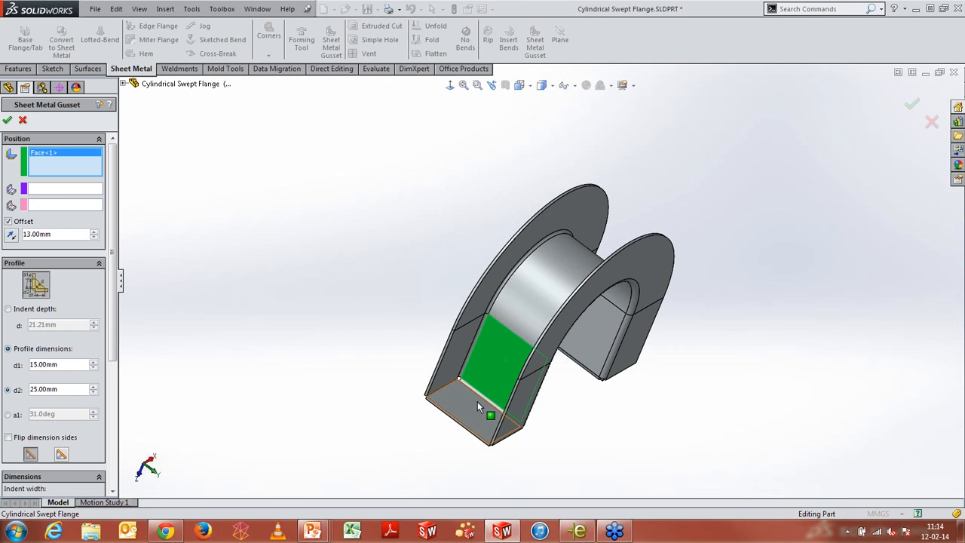
pyautogui.click(478, 404)
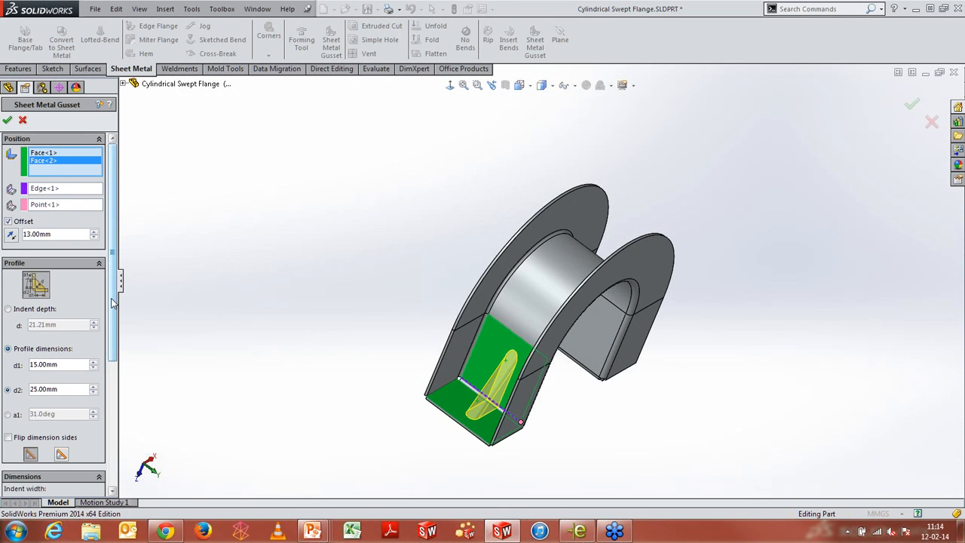
# Keep the rounded gusset profile with full preview and accept the gusset
pyautogui.moveTo(111, 300); pyautogui.dragTo(107, 403)
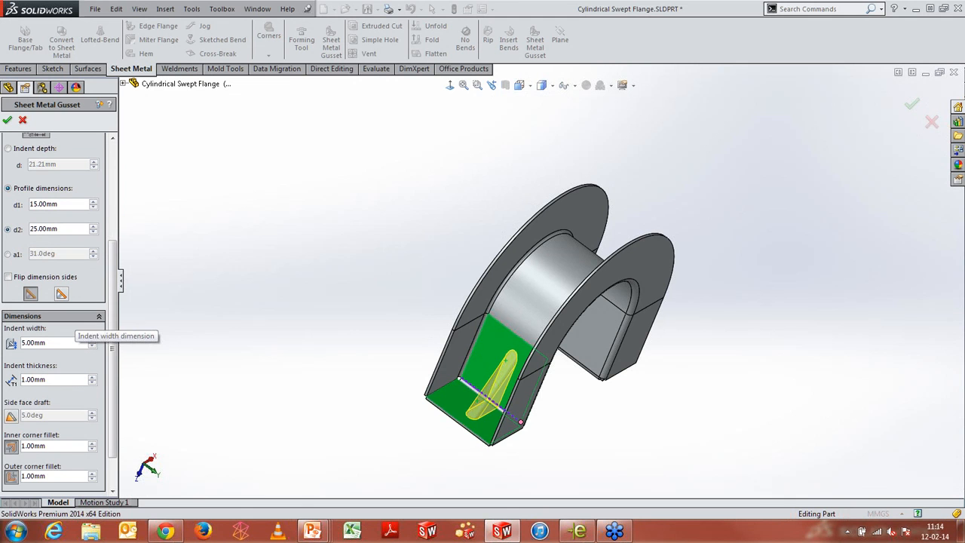
pyautogui.click(63, 378)
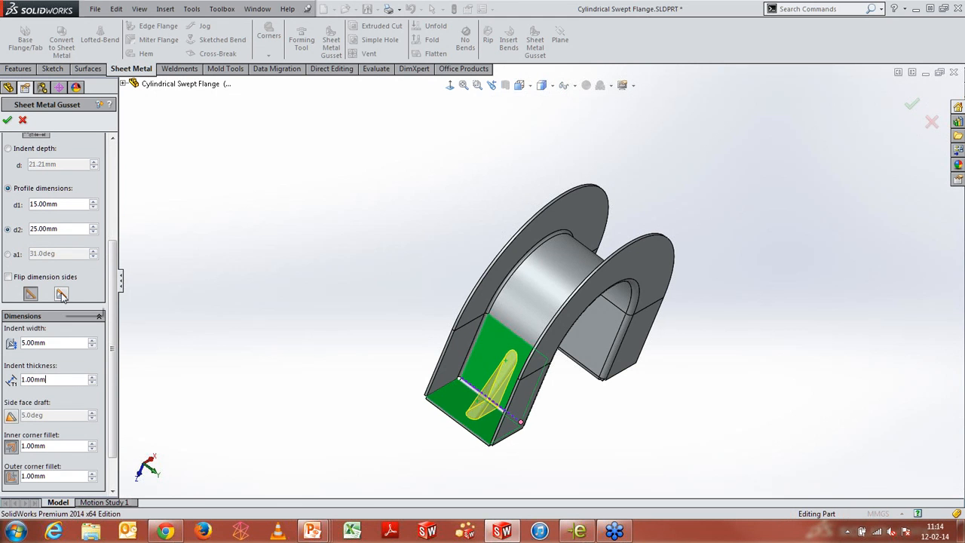
pyautogui.click(61, 294)
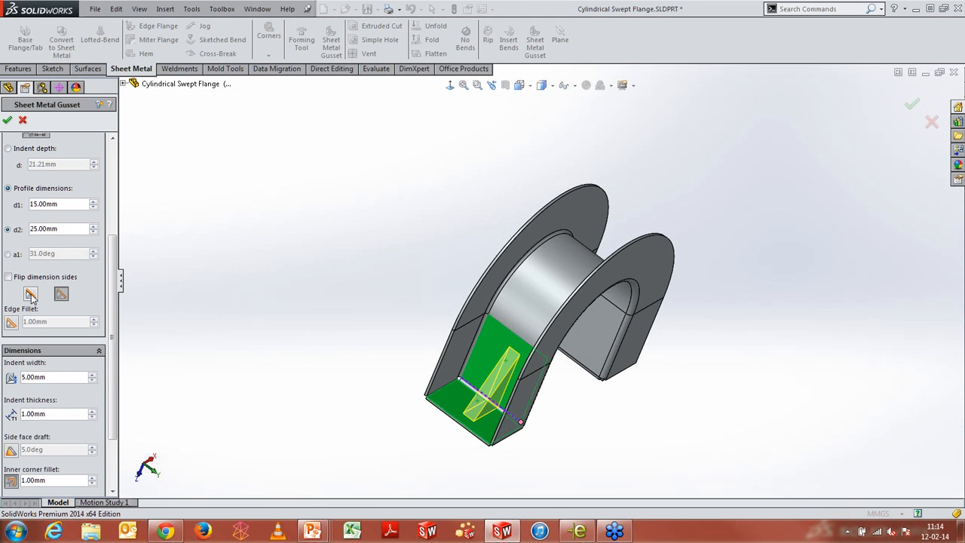
pyautogui.click(30, 294)
pyautogui.scroll(-2, 110, 375)
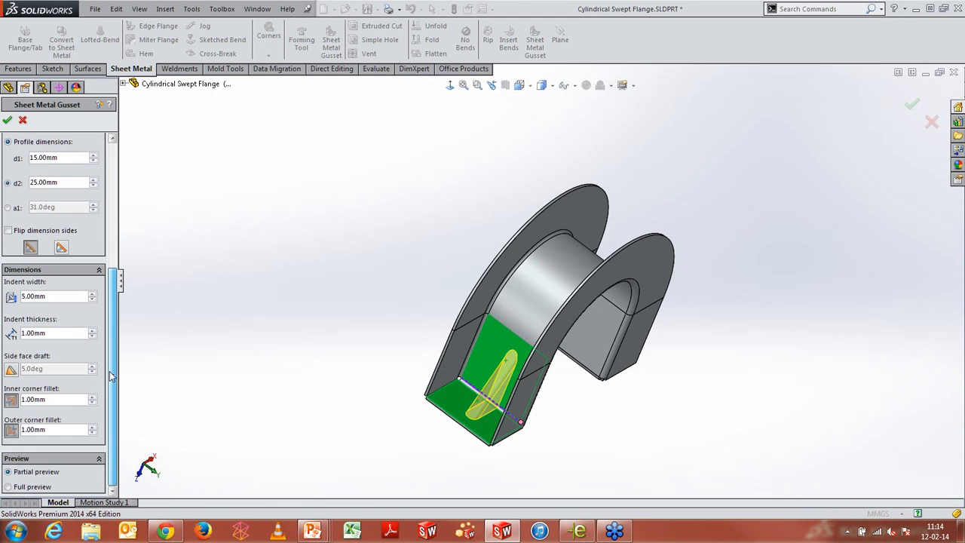
pyautogui.click(21, 486)
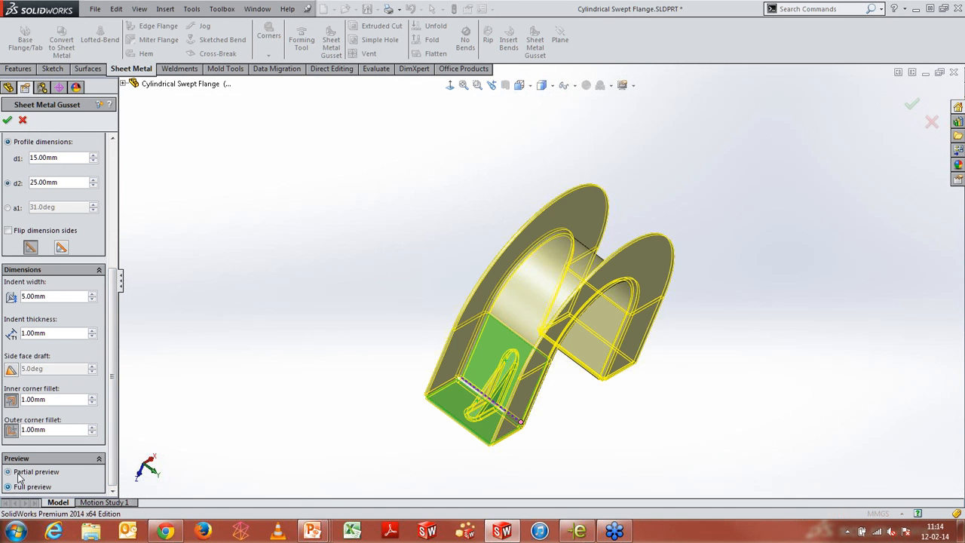
pyautogui.click(6, 120)
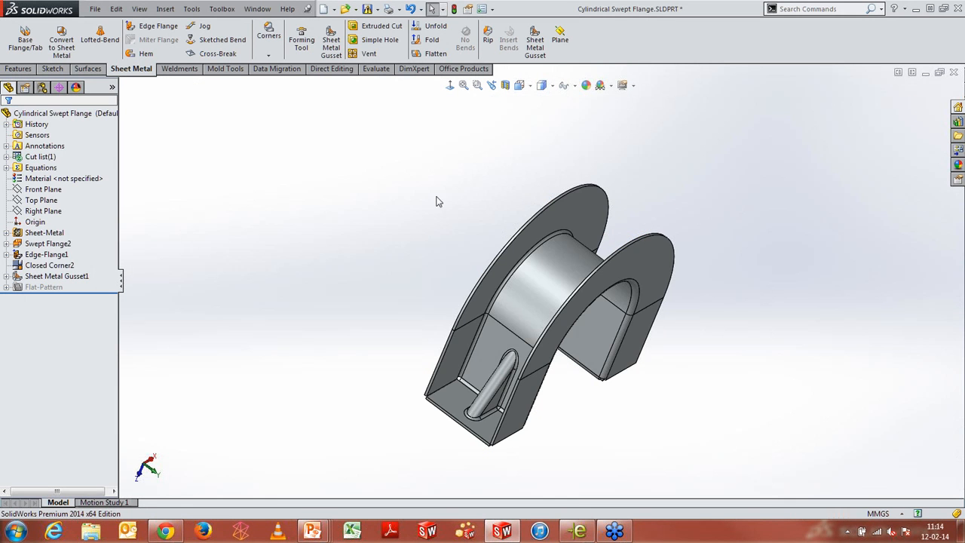
# Add a second sheet metal gusset on the two faces at the bend of the opposite flange end
pyautogui.moveTo(435, 201); pyautogui.dragTo(436, 155, button='middle')
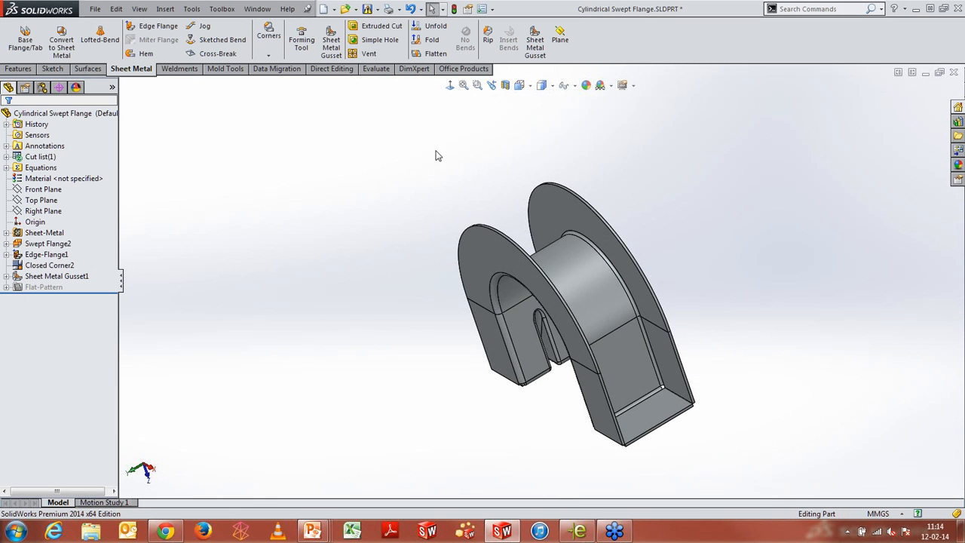
pyautogui.click(537, 41)
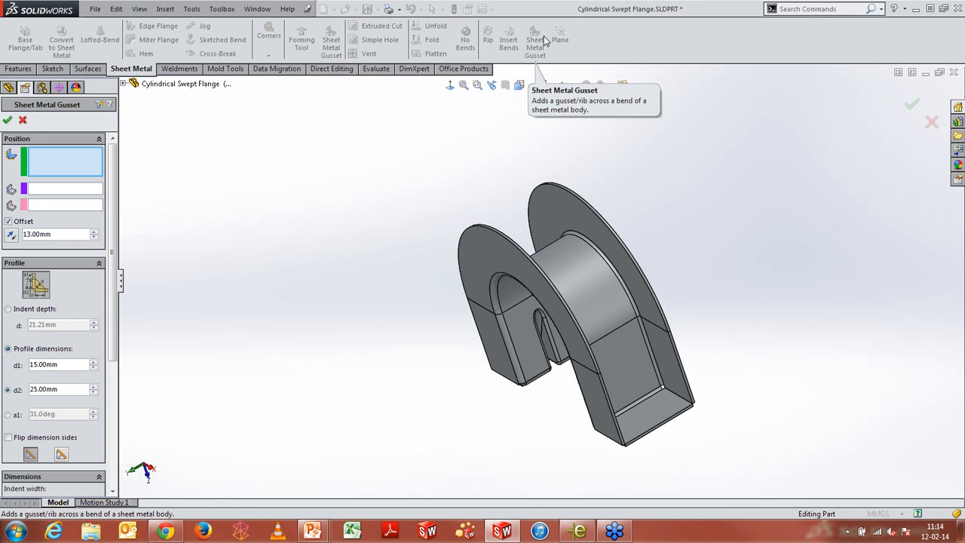
pyautogui.click(612, 363)
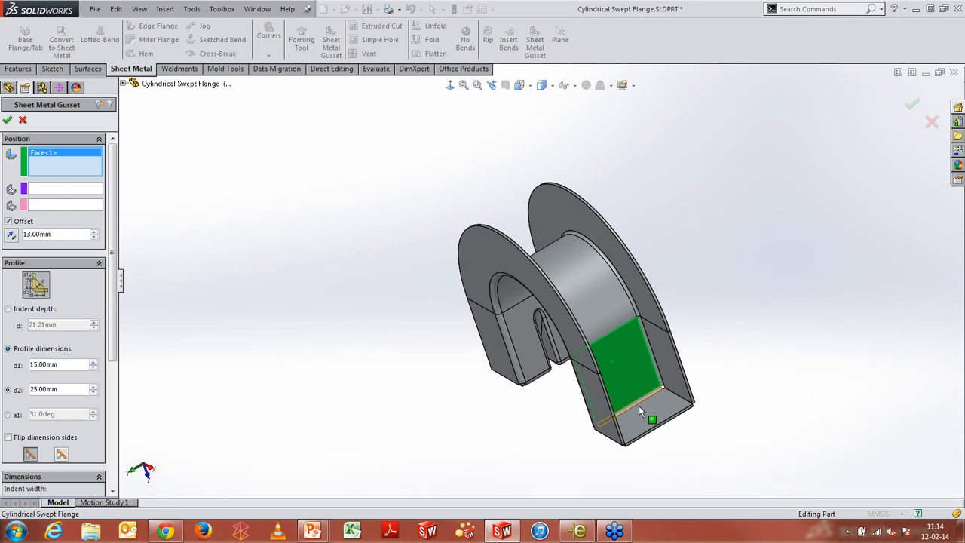
pyautogui.click(643, 413)
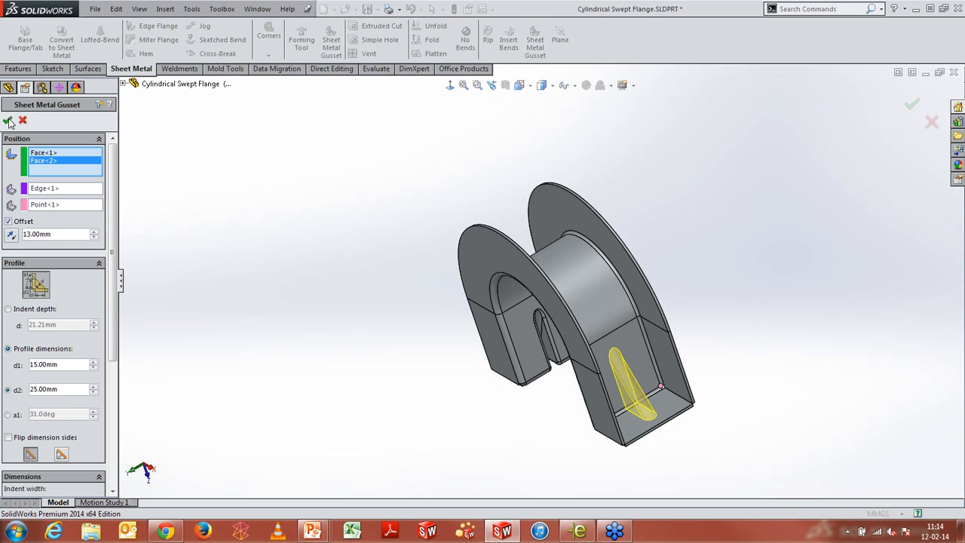
pyautogui.rightClick(381, 173)
# Start Corner Relief on the sheet metal body and collect all of its corners
pyautogui.moveTo(370, 324); pyautogui.dragTo(467, 290, button='middle')
pyautogui.moveTo(544, 260); pyautogui.dragTo(503, 250, button='middle')
pyautogui.scroll(-2, 518, 375)
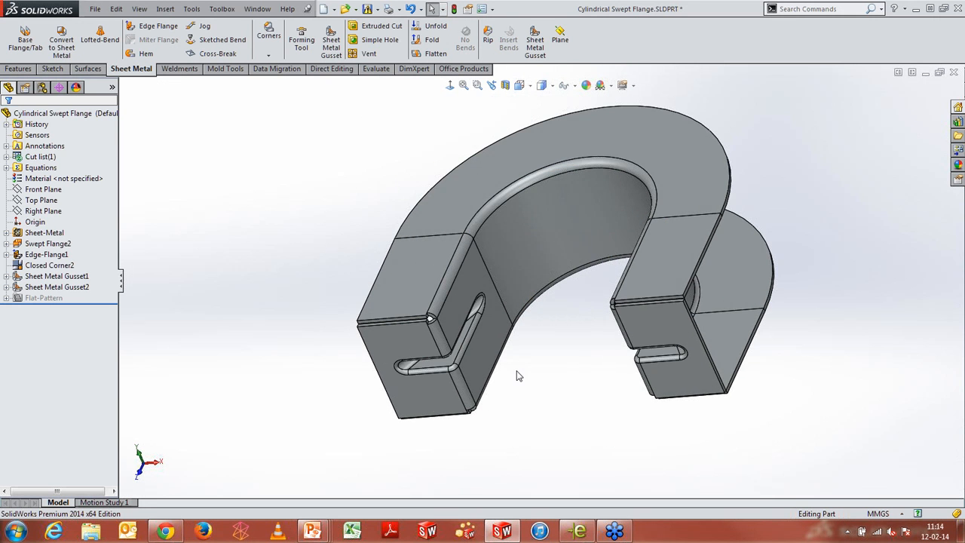
pyautogui.moveTo(518, 362)
pyautogui.mouseDown(button='middle')
pyautogui.moveTo(537, 313)
pyautogui.moveTo(460, 317)
pyautogui.moveTo(516, 357)
pyautogui.mouseUp(button='middle')
pyautogui.click(269, 45)
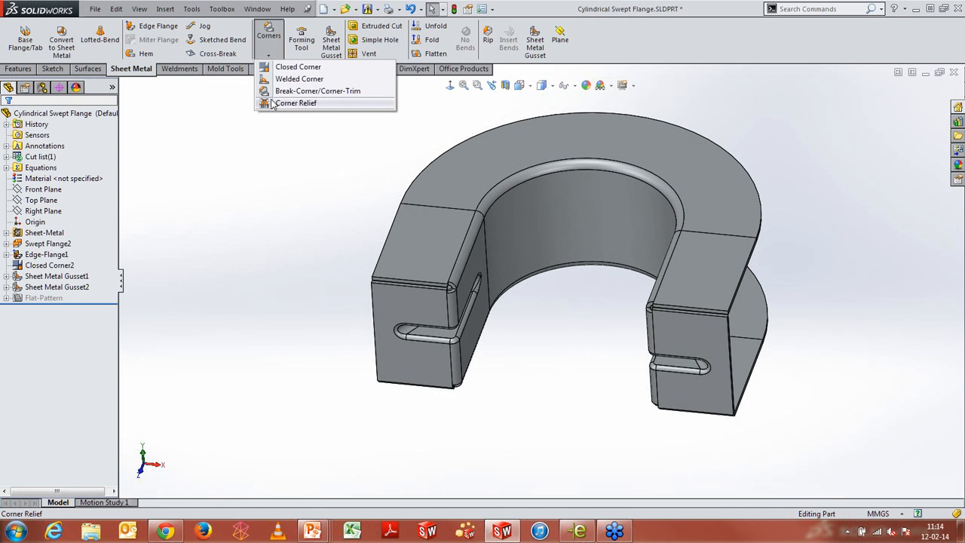
pyautogui.click(273, 104)
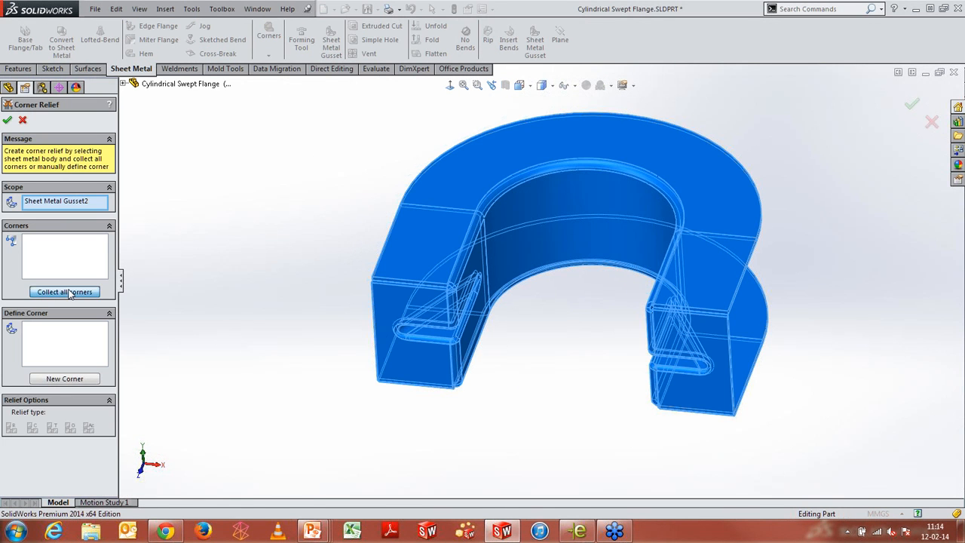
pyautogui.click(67, 292)
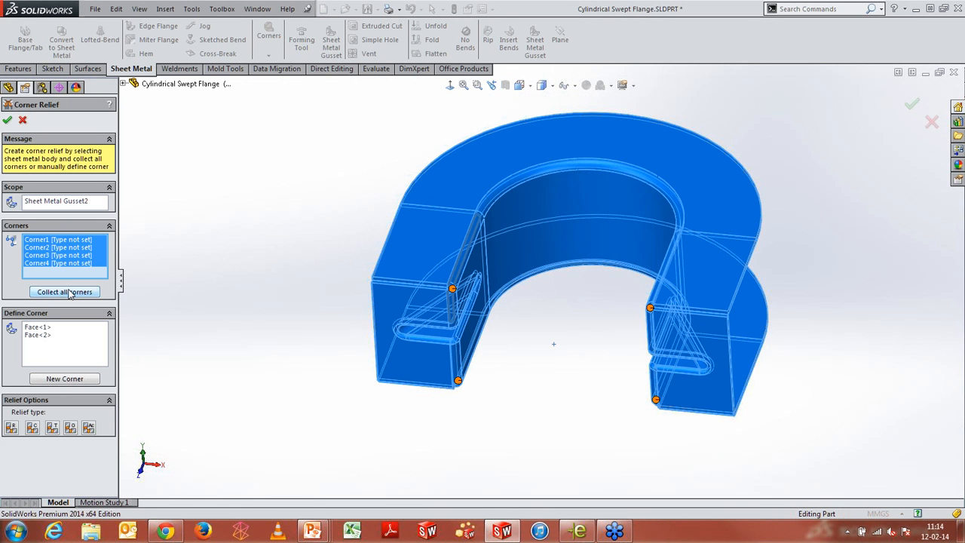
# Review the collected corners and set Corner1's relief type to Rectangular
pyautogui.click(73, 239)
pyautogui.click(75, 247)
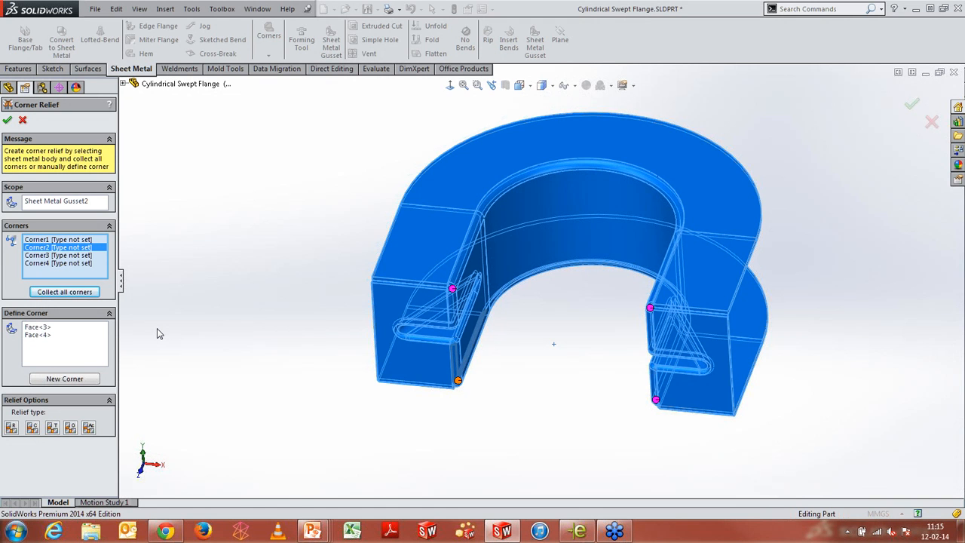
pyautogui.click(73, 240)
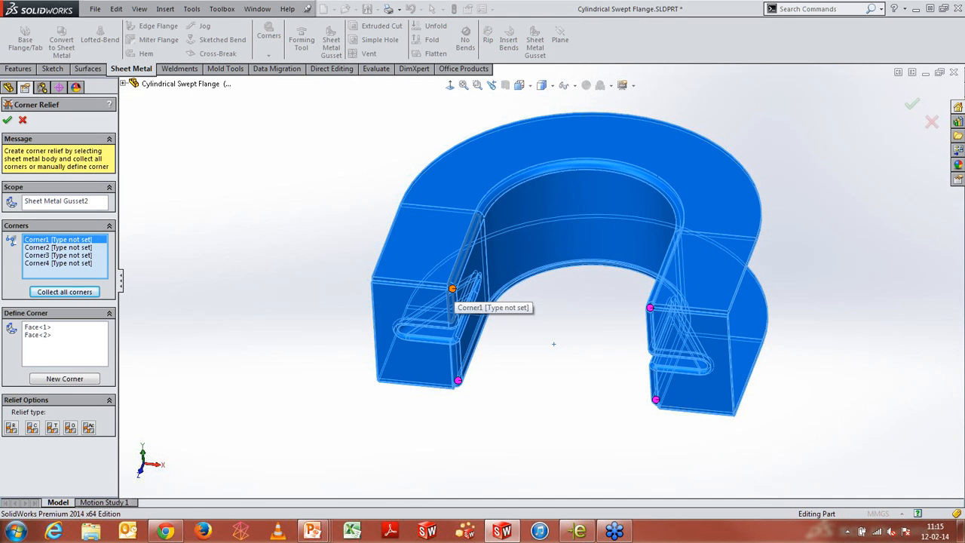
pyautogui.click(553, 344)
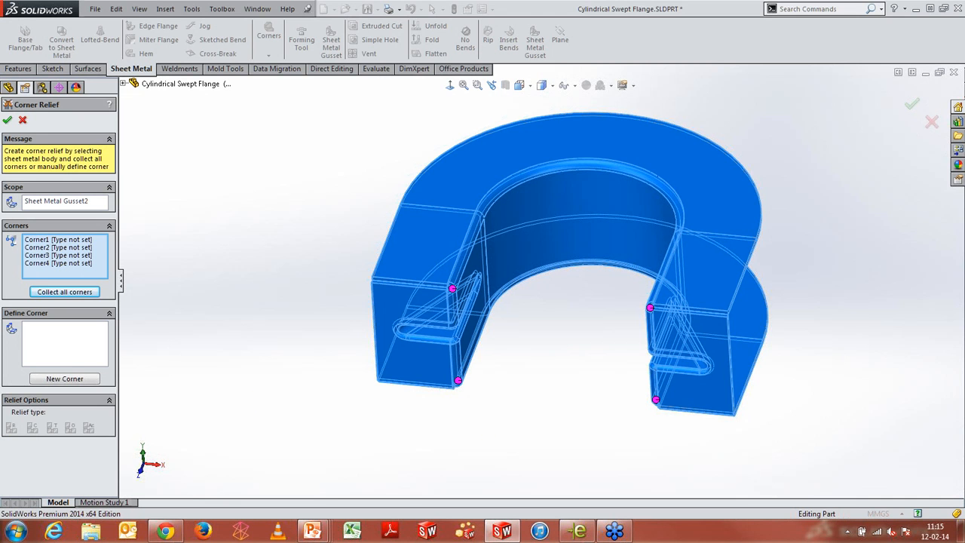
pyautogui.click(80, 241)
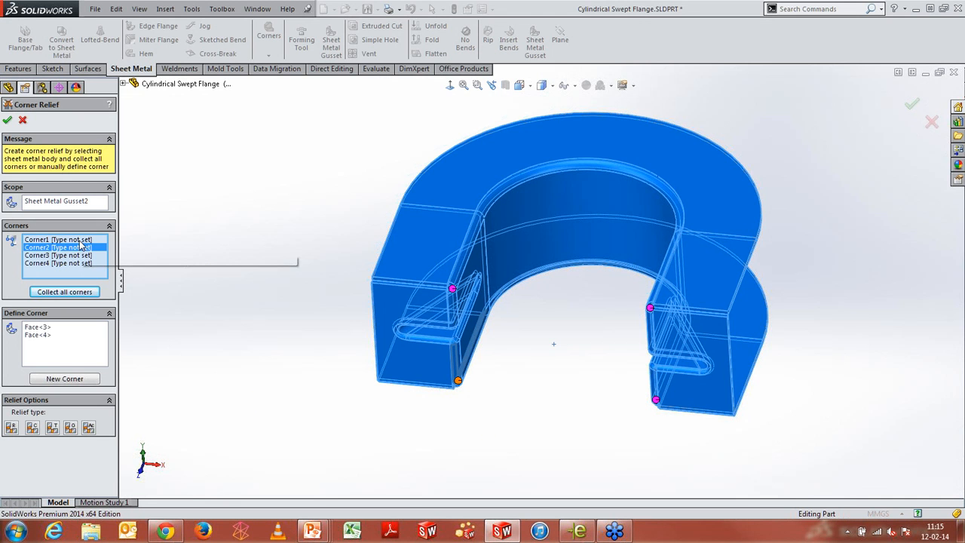
pyautogui.click(12, 428)
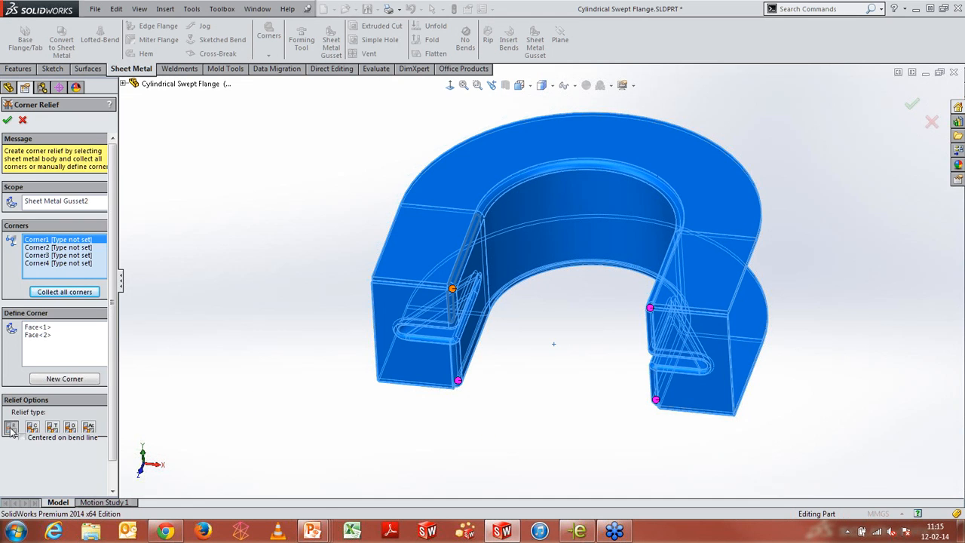
pyautogui.moveTo(69, 469); pyautogui.dragTo(1, 466)
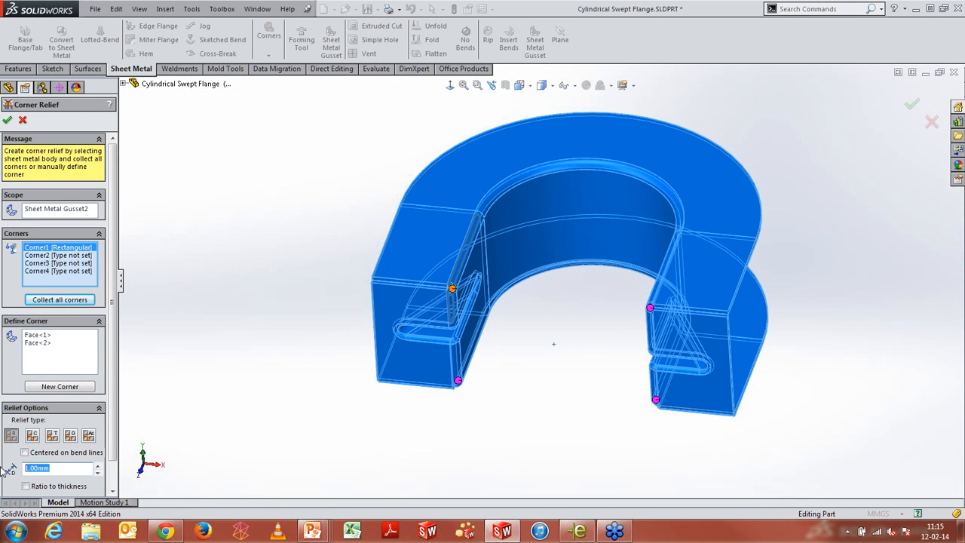
# Set Corner1's relief size to 5 mm, and give Corner2 a Circular relief of 2.5 mm
pyautogui.write('5')
pyautogui.press('Return')
pyautogui.click(74, 255)
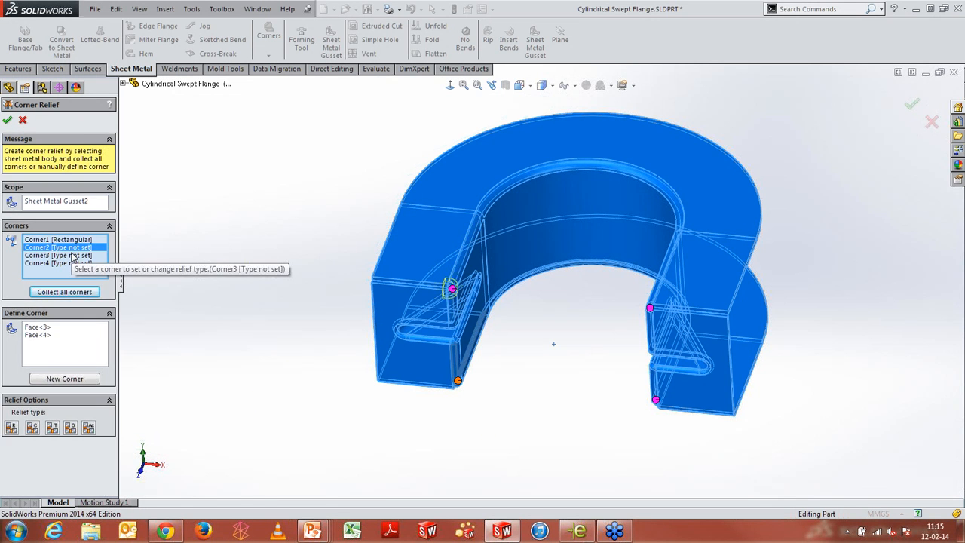
pyautogui.click(34, 426)
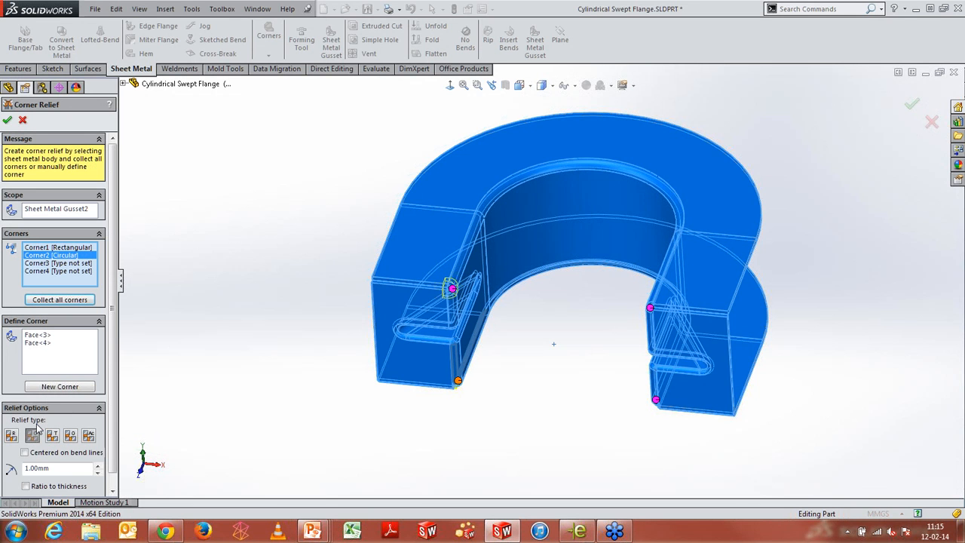
pyautogui.doubleClick(49, 469)
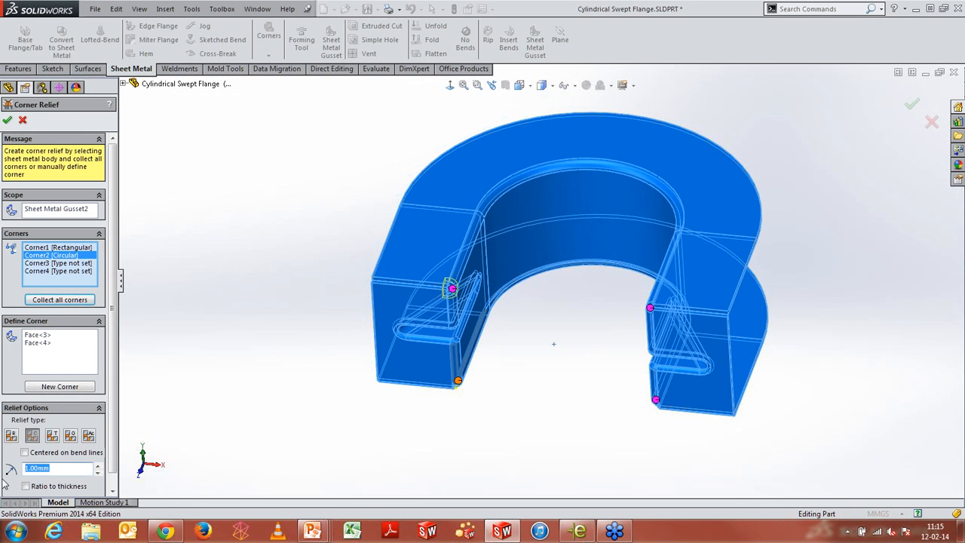
pyautogui.write('2.5')
# Set Corner3's relief to Tear and Corner4's to Obround at 1 mm, and accept the corner relief
pyautogui.click(69, 264)
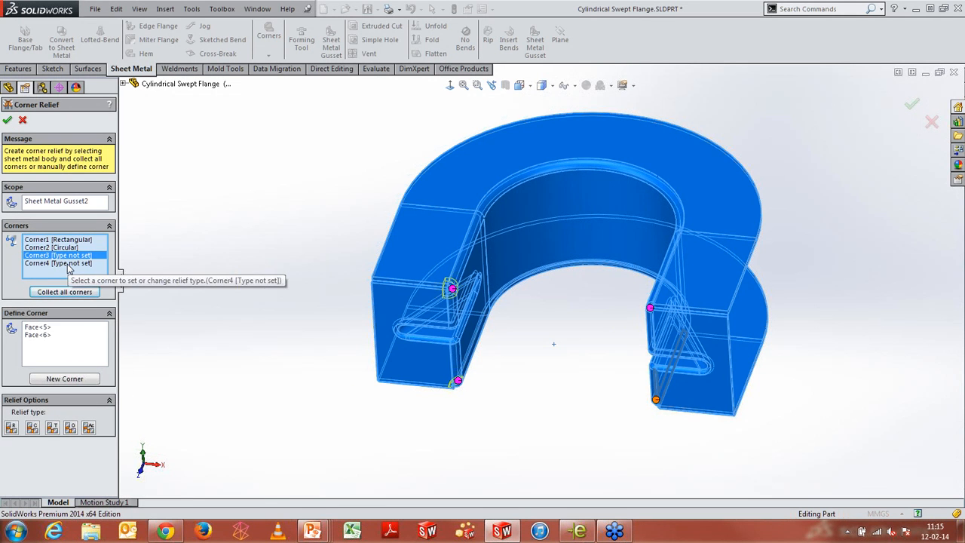
pyautogui.click(52, 429)
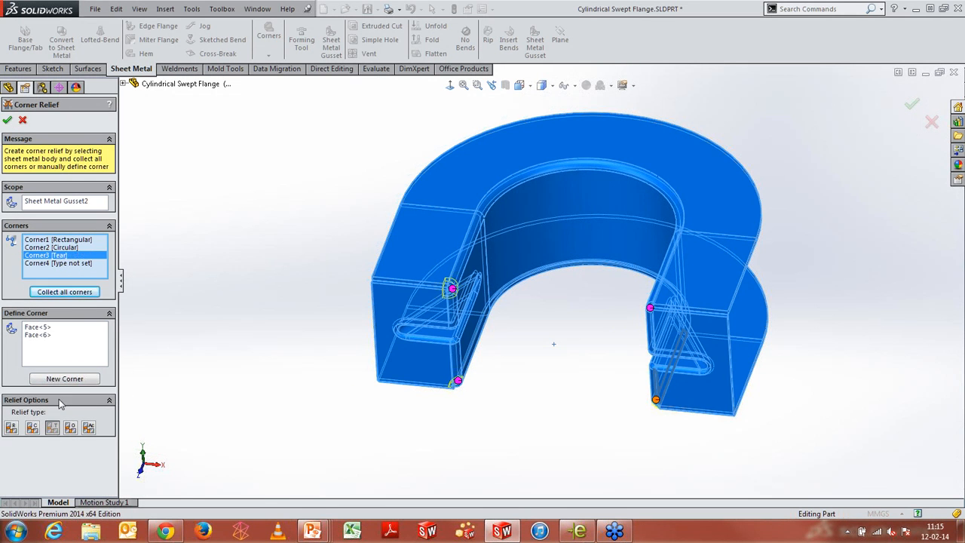
pyautogui.click(85, 263)
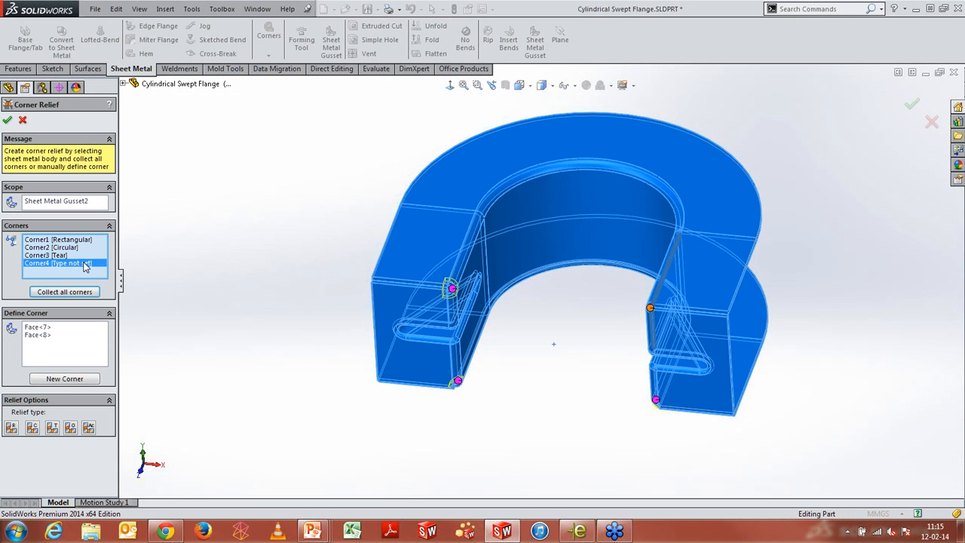
pyautogui.click(75, 428)
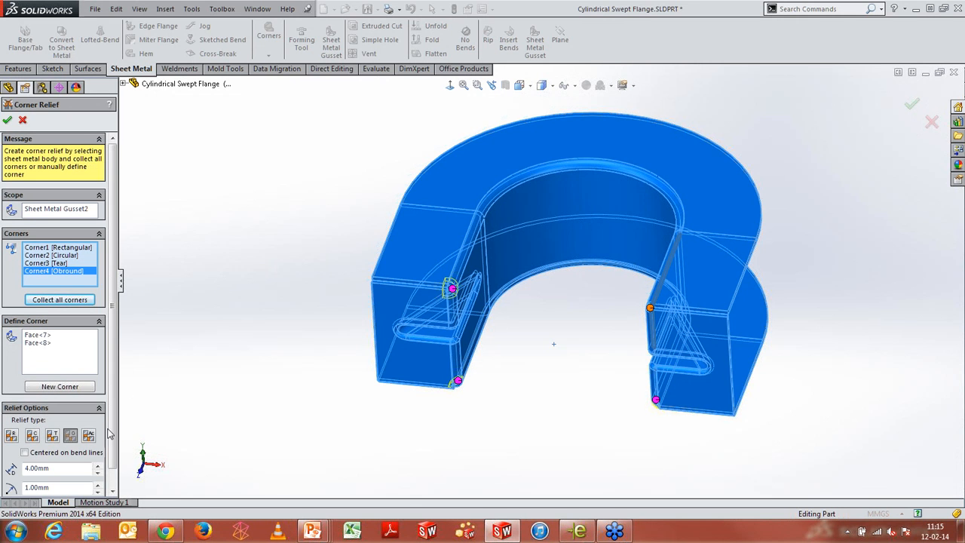
pyautogui.doubleClick(54, 471)
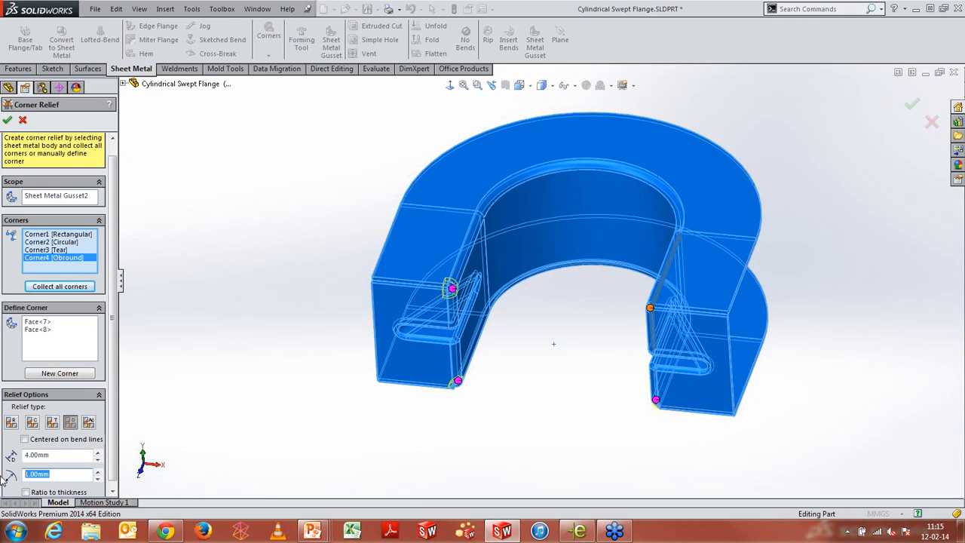
pyautogui.write('1')
pyautogui.click(6, 120)
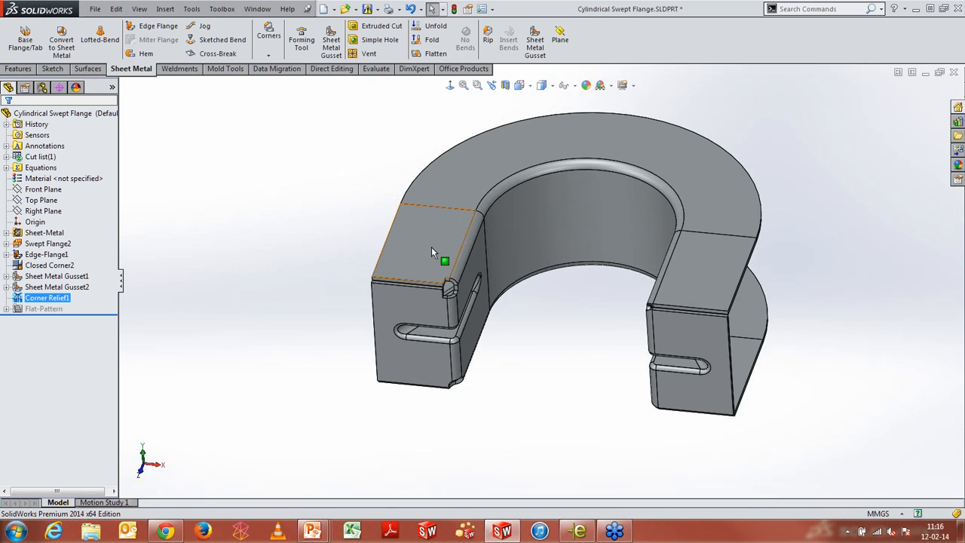
# Zoom in and rotate the part to inspect the new corner reliefs at the gussets
pyautogui.scroll(-5, 452, 317)
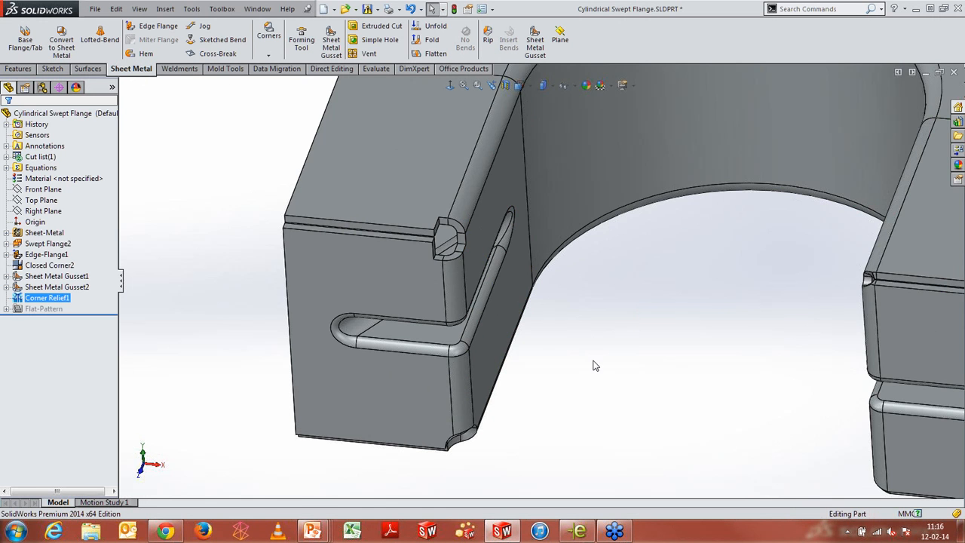
pyautogui.moveTo(594, 361); pyautogui.dragTo(471, 376, button='middle')
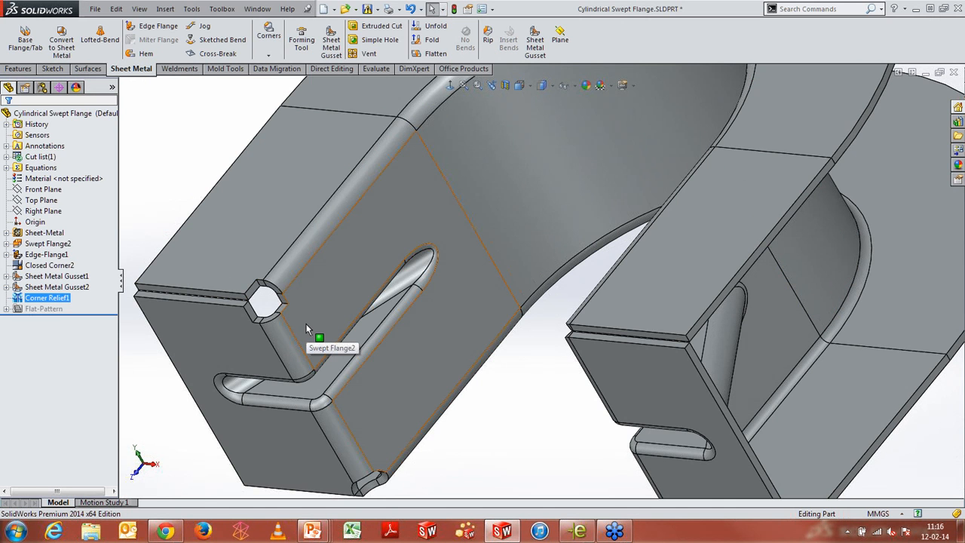
pyautogui.press('f')
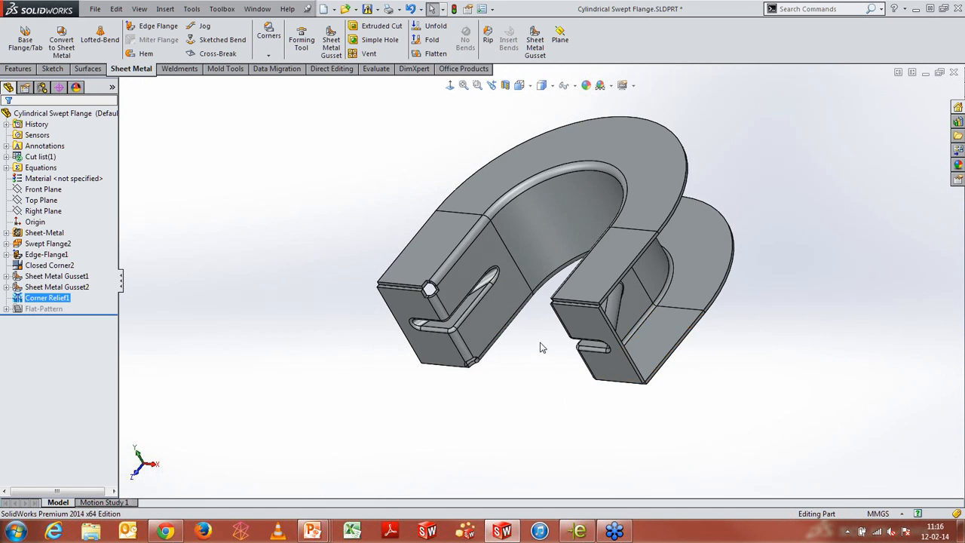
pyautogui.moveTo(528, 301); pyautogui.dragTo(432, 384, button='middle')
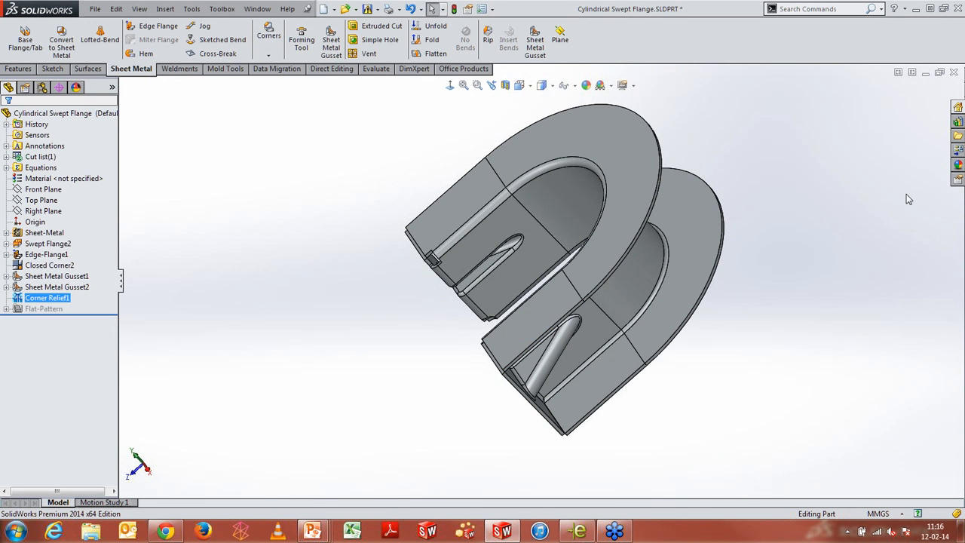
# Close the part without saving and open Lofted Transition Bends.SLDPRT from the recent documents
pyautogui.click(953, 71)
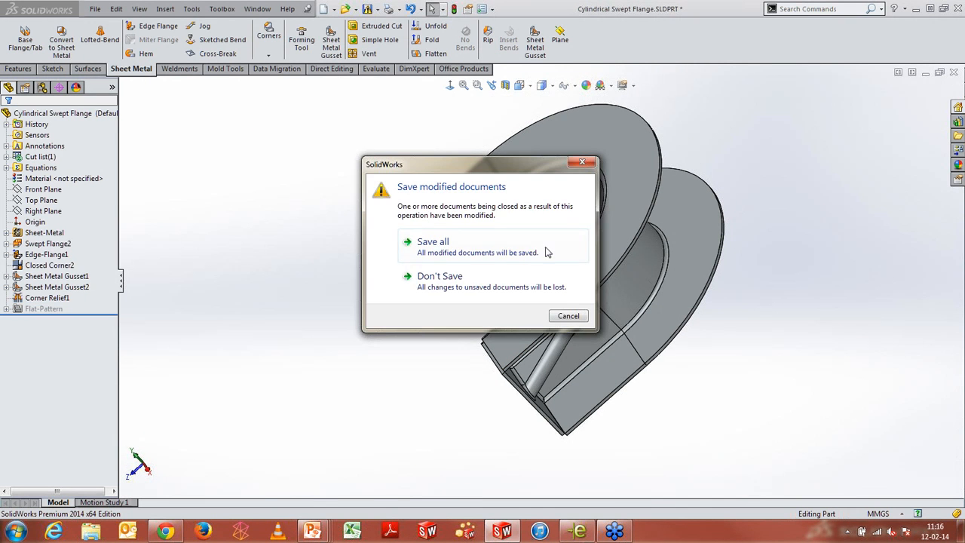
pyautogui.click(513, 277)
pyautogui.press('r')
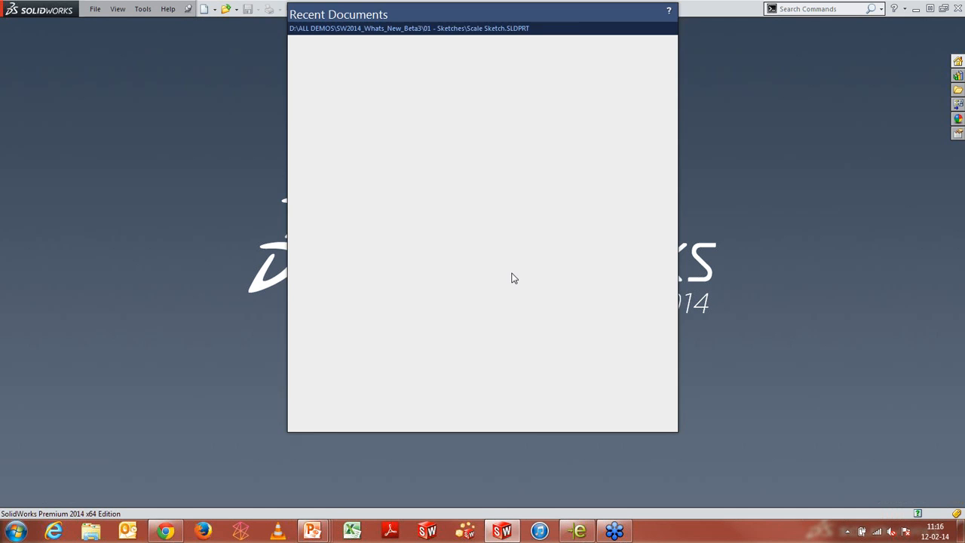
pyautogui.click(545, 379)
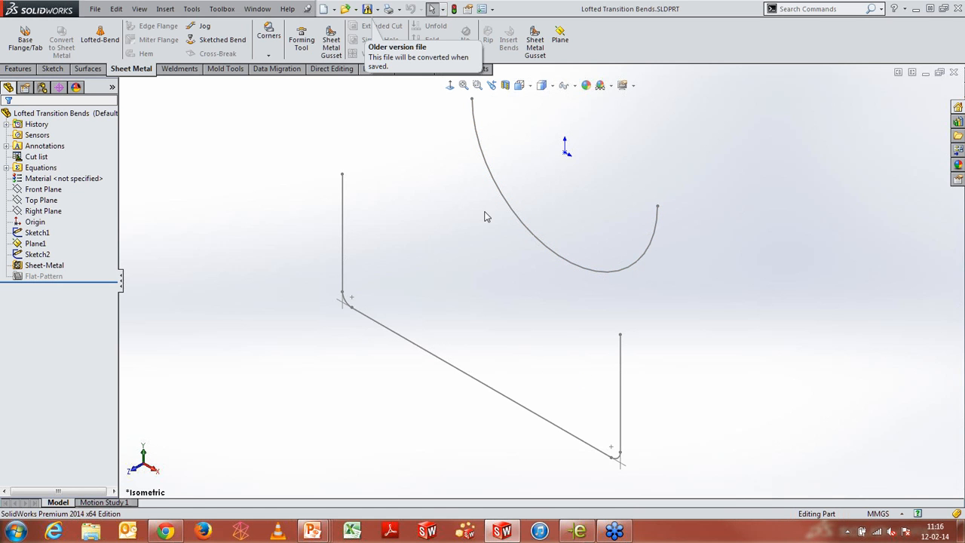
# Start a Lofted Bends feature and select the two sketches as its profiles
pyautogui.click(100, 38)
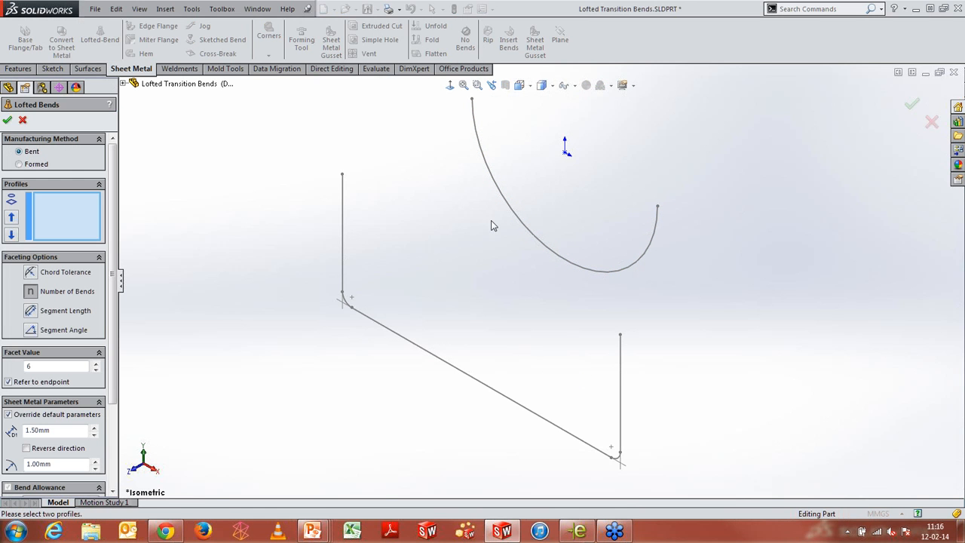
pyautogui.click(507, 206)
pyautogui.click(345, 221)
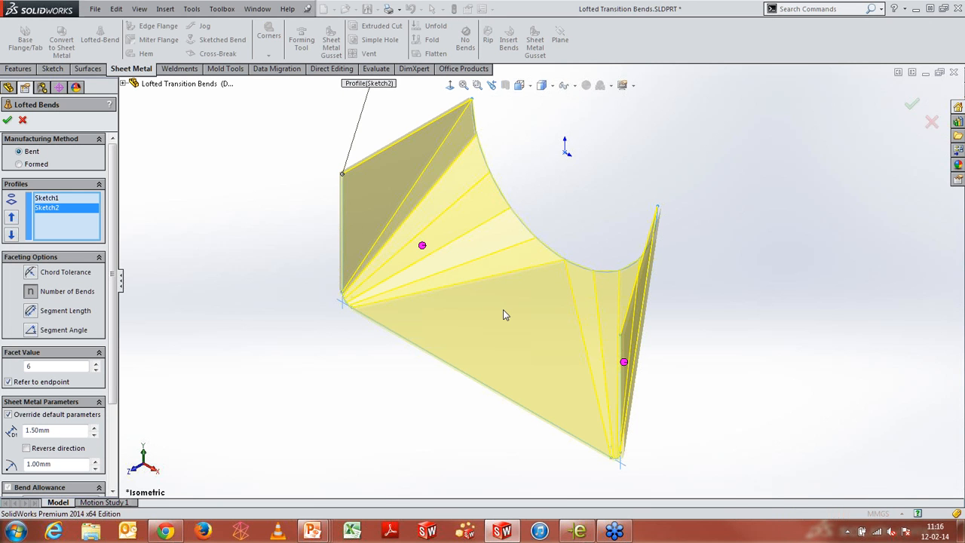
# Compare the faceting options, then use Number of Bends with a facet value of 8 and accept the lofted bend
pyautogui.click(33, 317)
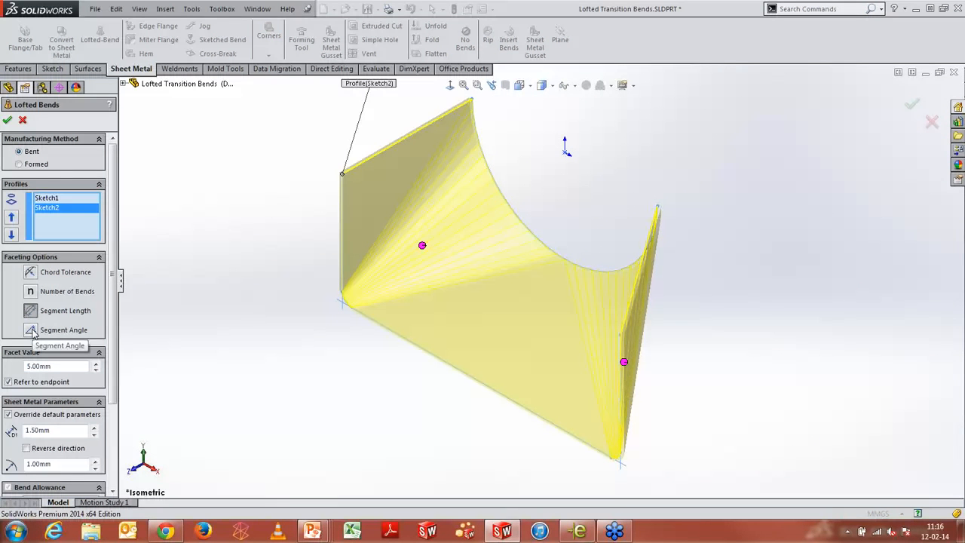
pyautogui.click(32, 326)
pyautogui.click(32, 272)
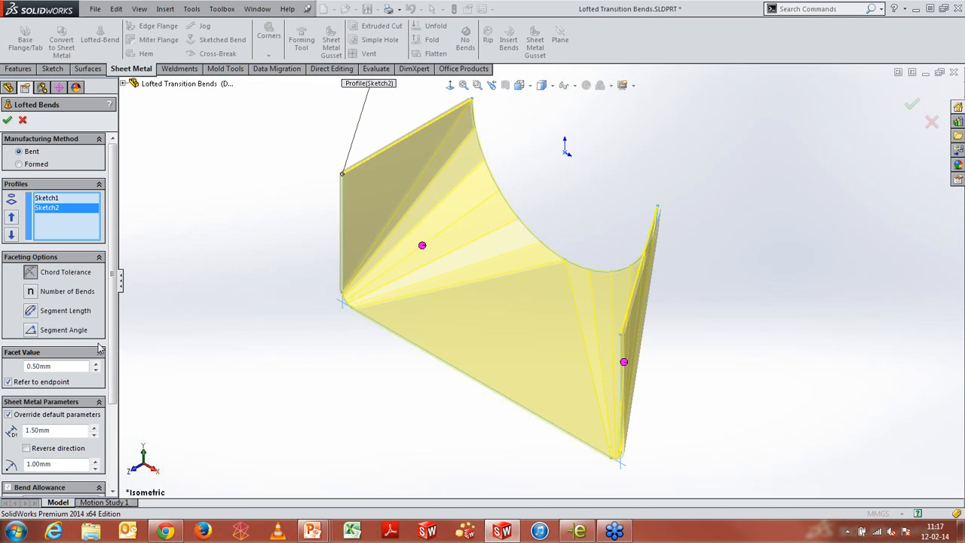
pyautogui.click(30, 291)
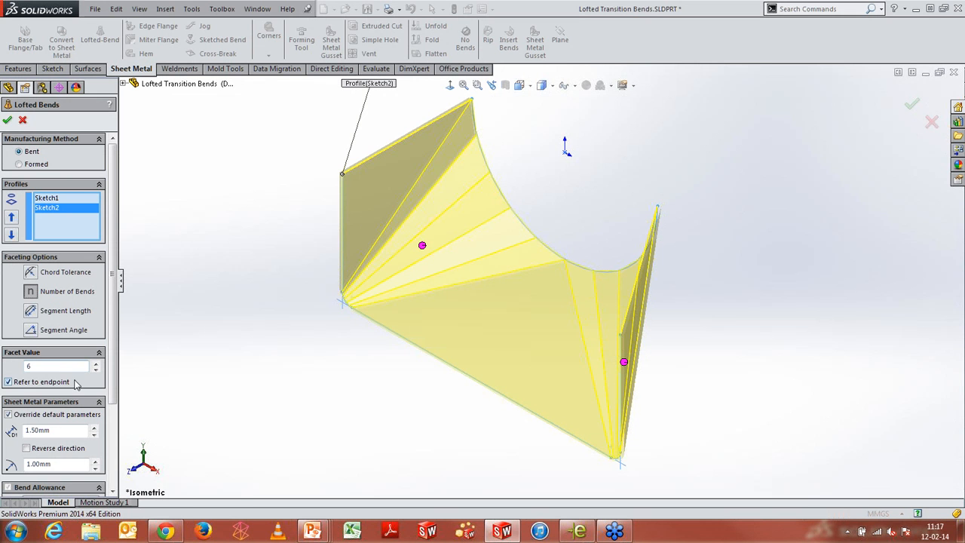
pyautogui.moveTo(50, 367); pyautogui.dragTo(1, 375)
pyautogui.write('8')
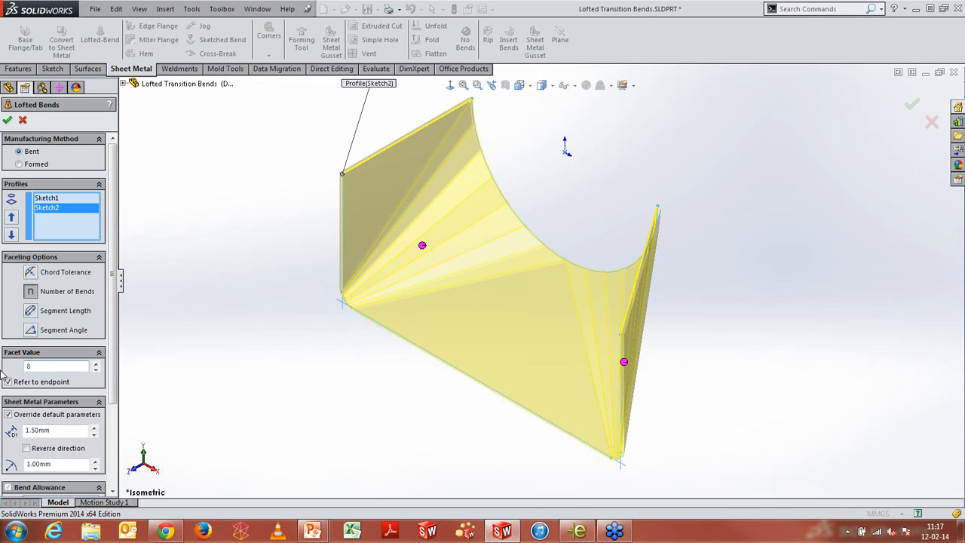
pyautogui.click(8, 121)
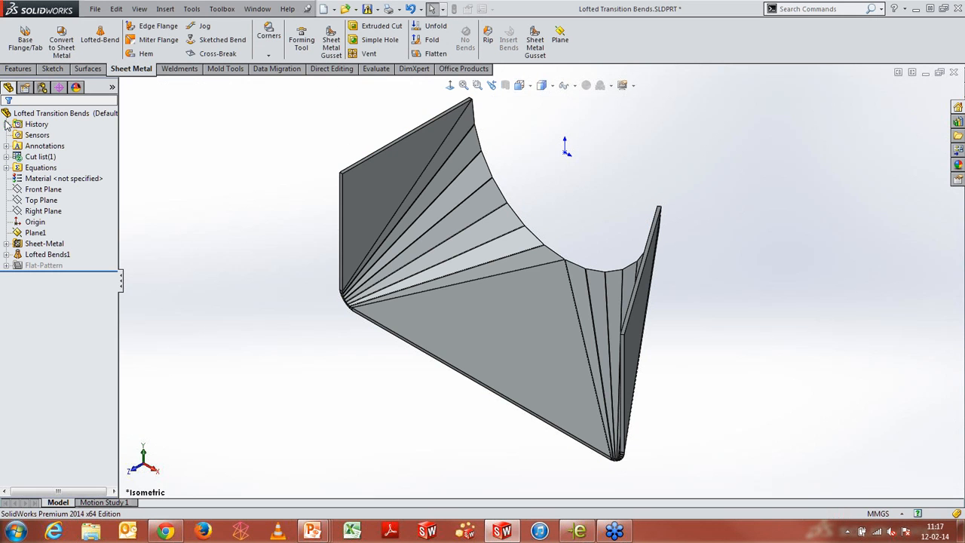
# Flatten the lofted part and rotate to examine the flat pattern, then exit the flattened view
pyautogui.click(442, 54)
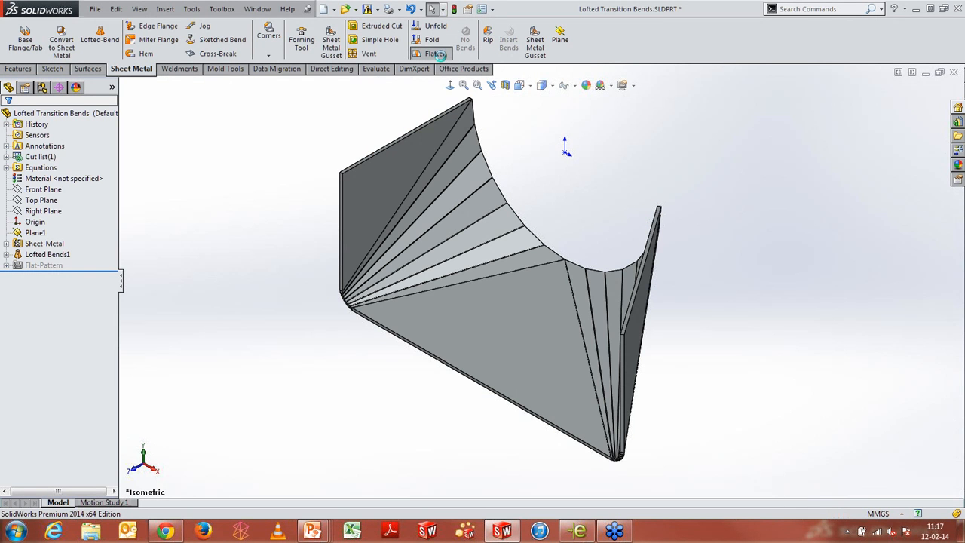
pyautogui.moveTo(507, 265); pyautogui.dragTo(512, 354, button='middle')
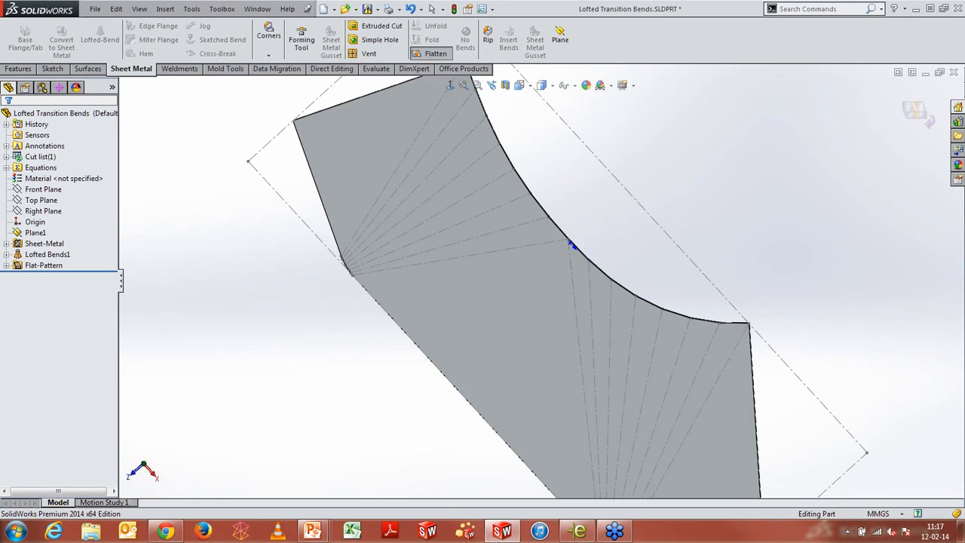
pyautogui.moveTo(571, 243); pyautogui.dragTo(521, 186, button='middle')
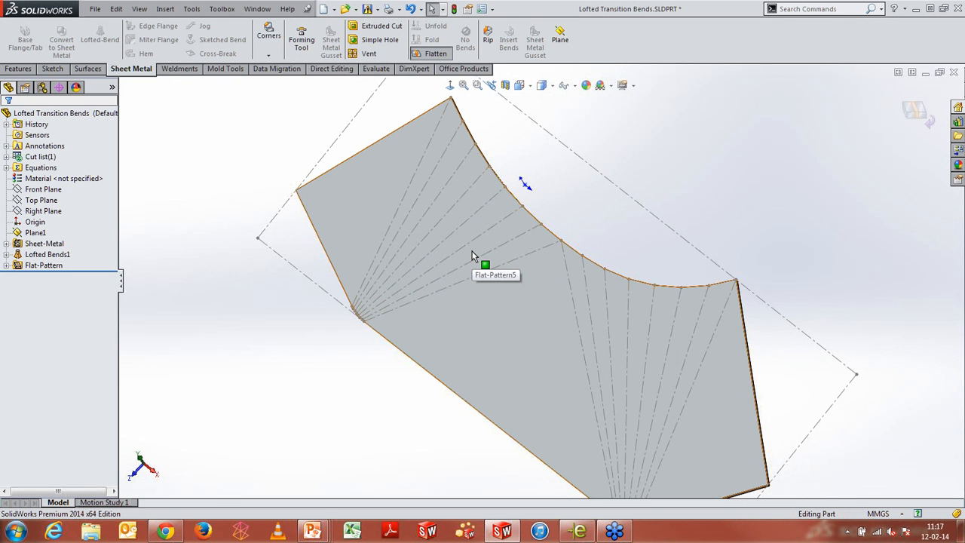
pyautogui.moveTo(578, 266); pyautogui.dragTo(594, 244, button='middle')
pyautogui.click(914, 113)
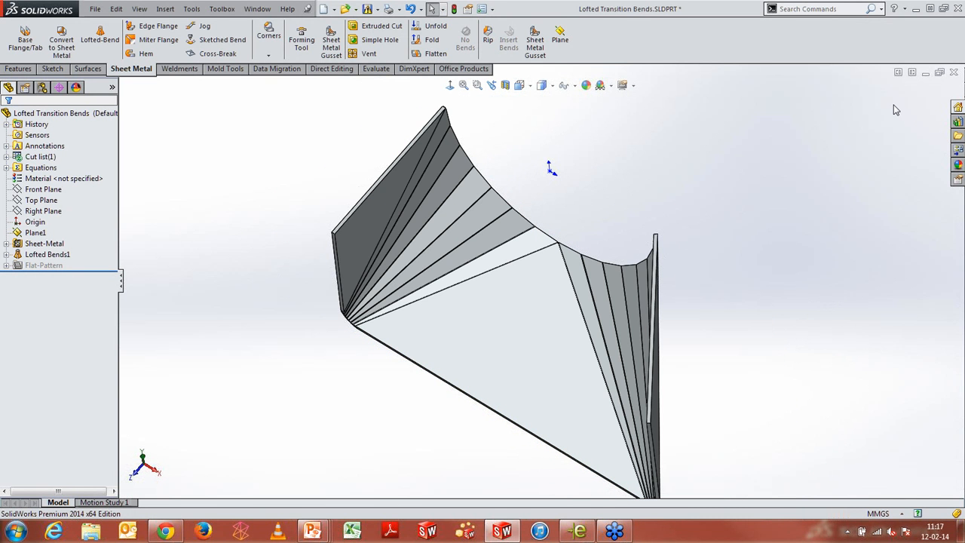
# Close the part without saving and switch to the PowerPoint slide show
pyautogui.click(953, 73)
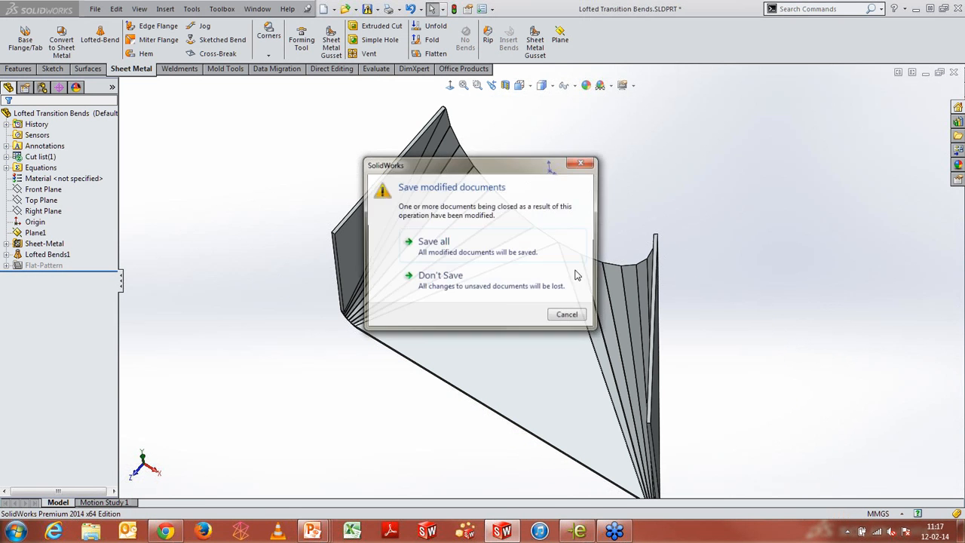
pyautogui.click(461, 278)
pyautogui.hotkey('alt', 'Tab')
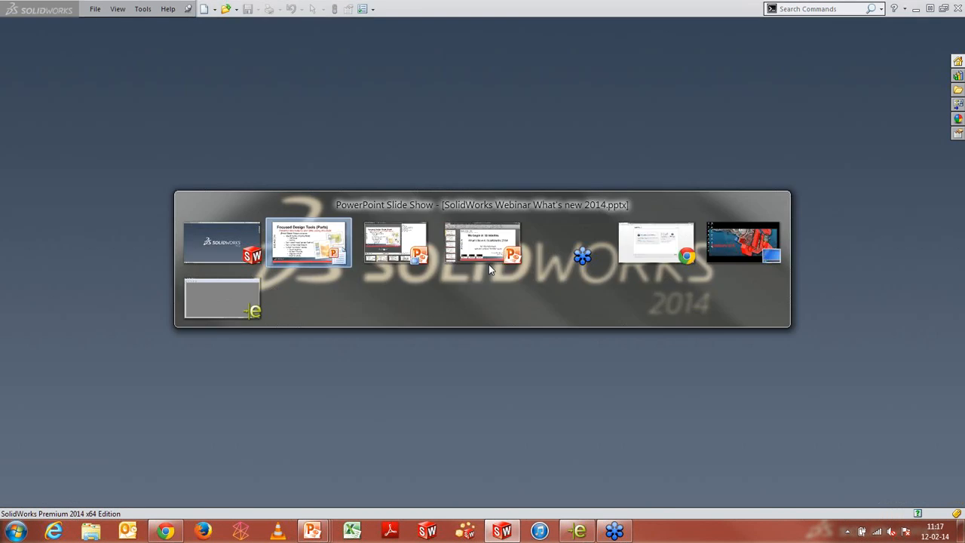
pyautogui.click(490, 264)
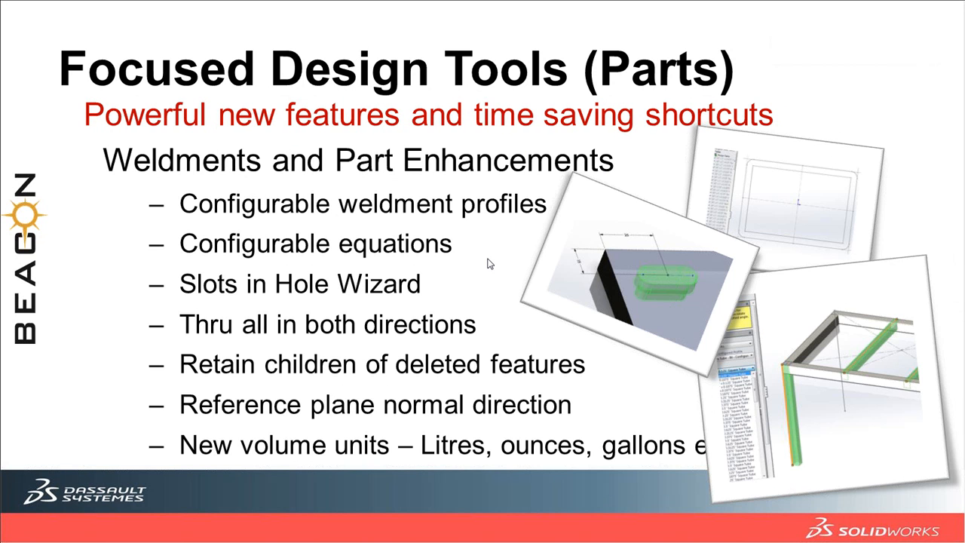
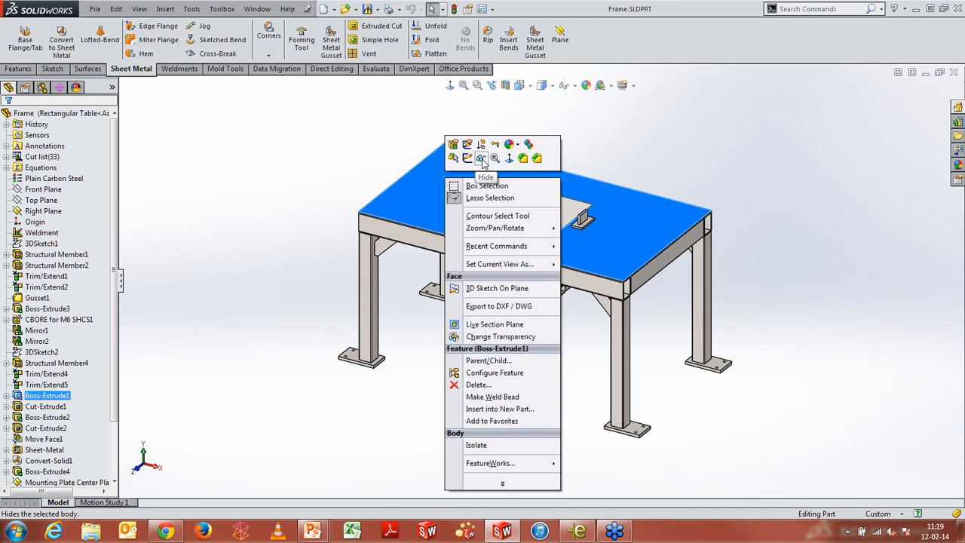
# Hide the tabletop plate body to expose the frame underneath
pyautogui.click(483, 160)
pyautogui.scroll(-3, 604, 155)
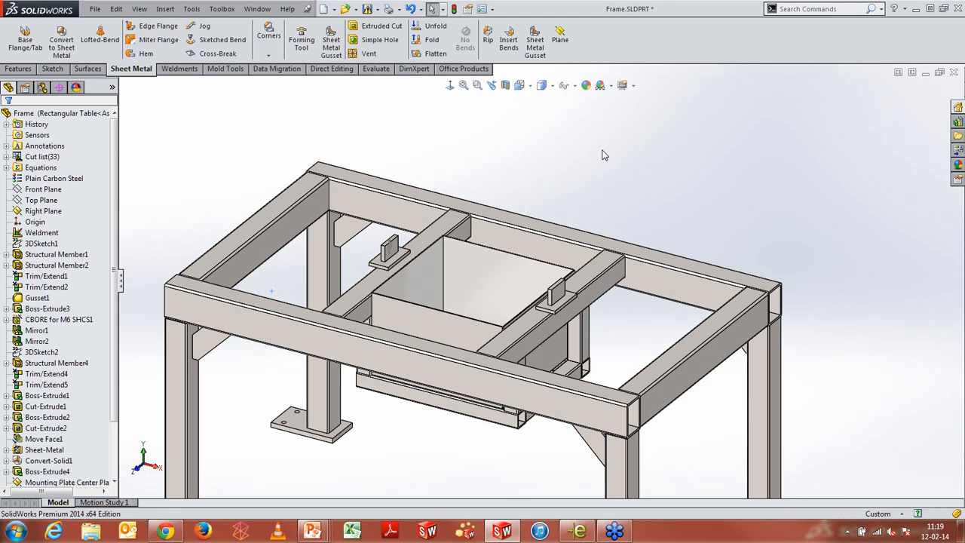
# Try editing Structural Member1 with the iso standard, rectangular tube type and 50 x 30 x 2.6 size
pyautogui.click(247, 318)
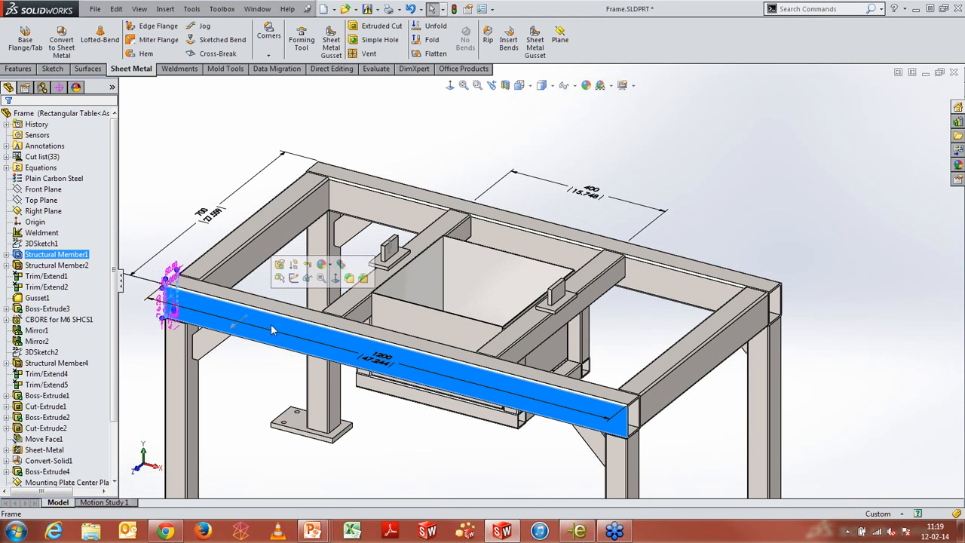
pyautogui.rightClick(76, 257)
pyautogui.click(85, 223)
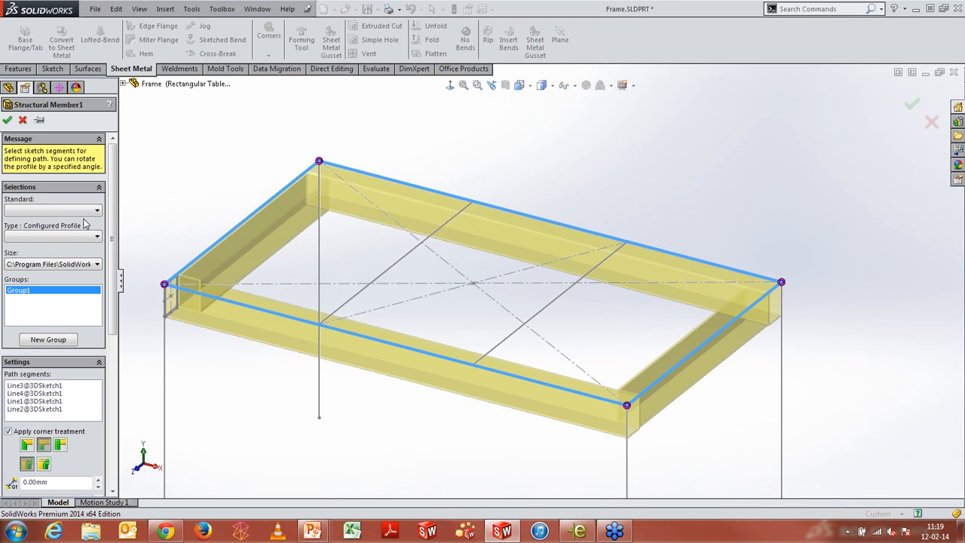
pyautogui.click(83, 211)
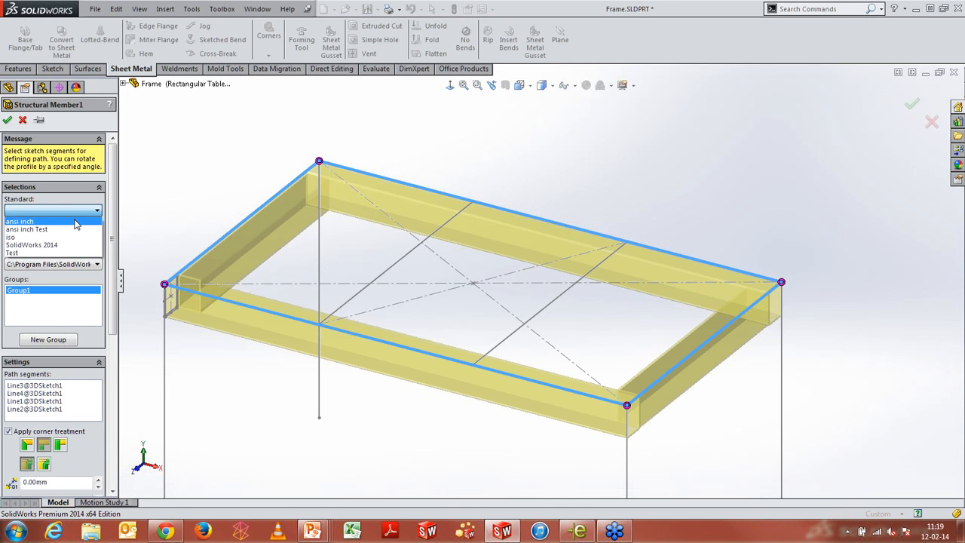
pyautogui.click(71, 238)
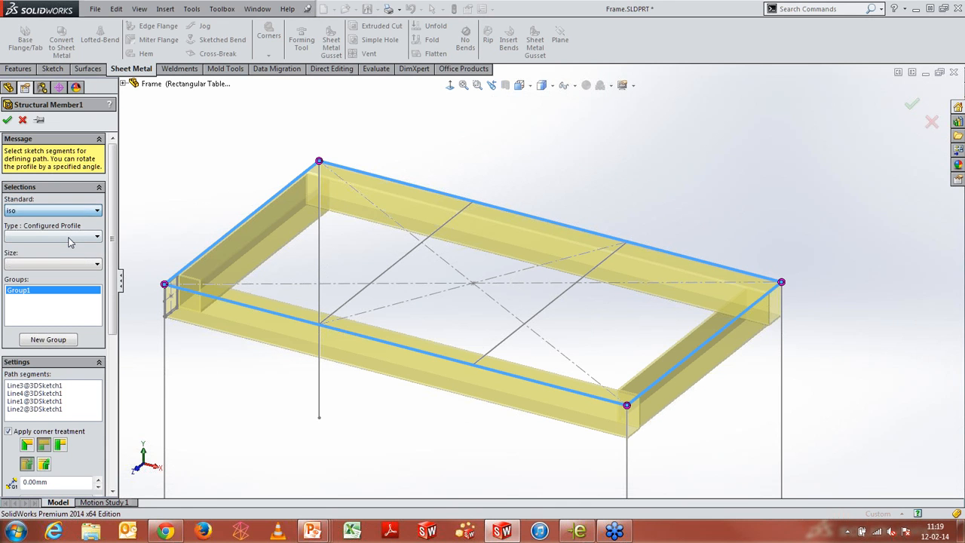
pyautogui.click(68, 238)
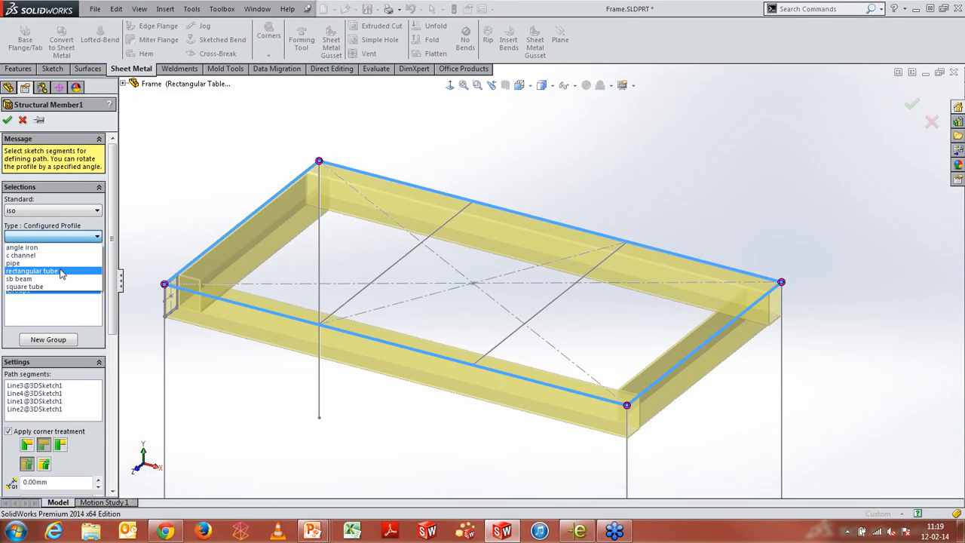
pyautogui.click(62, 272)
pyautogui.click(63, 264)
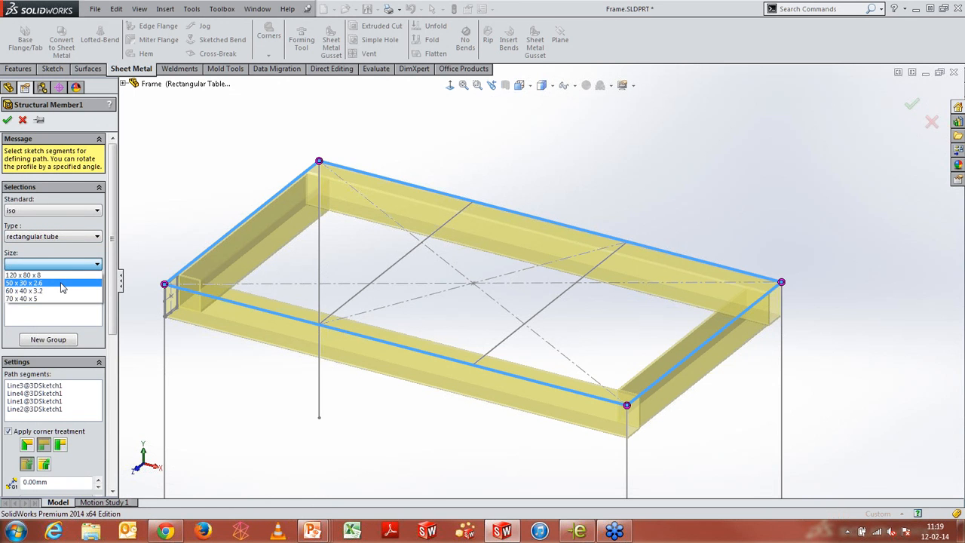
pyautogui.click(62, 282)
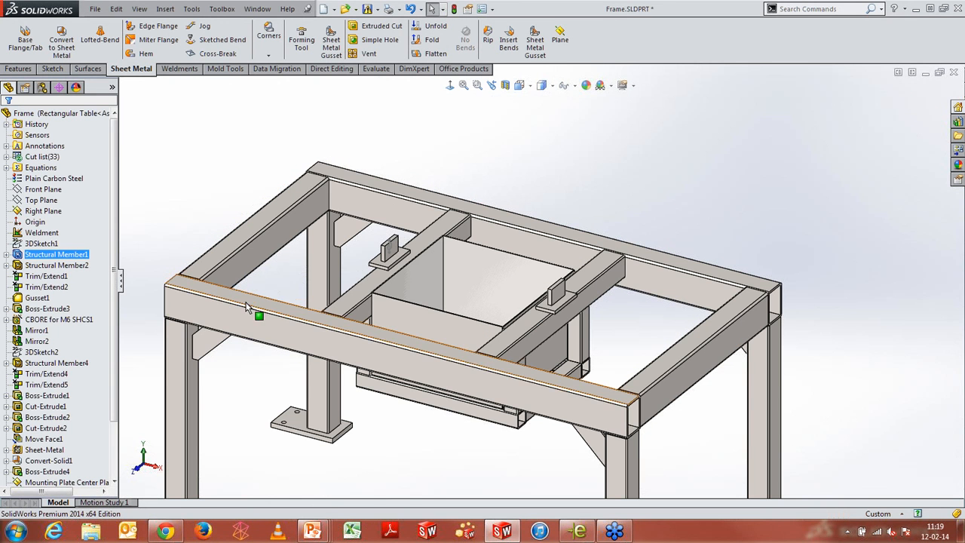
# Open the Rectangular Tube - IN profile from the Design Library's weldment profiles folder
pyautogui.click(243, 312)
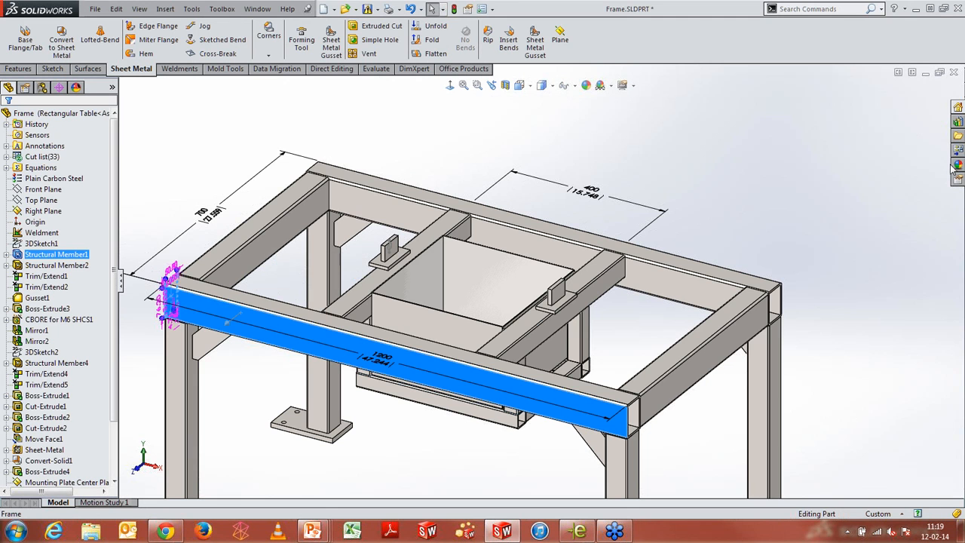
pyautogui.click(957, 122)
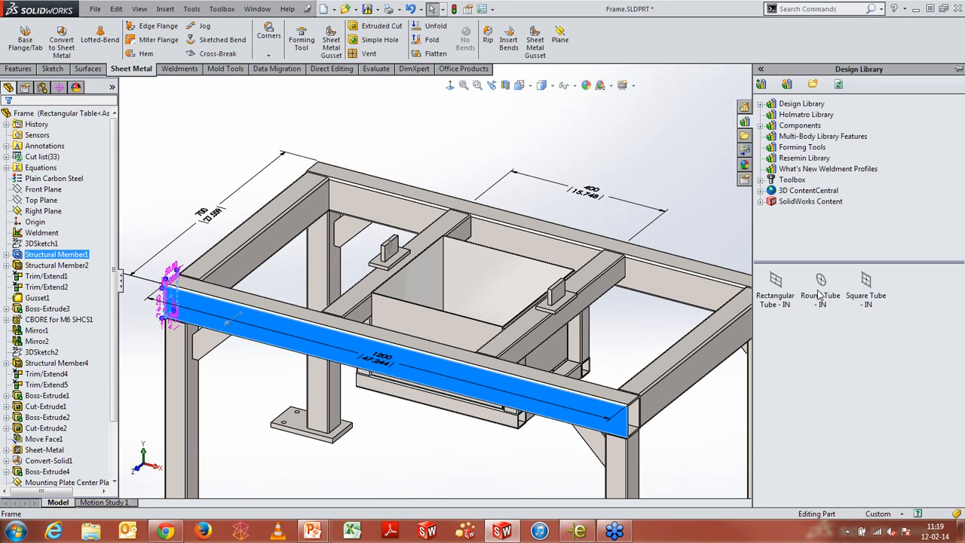
pyautogui.click(784, 291)
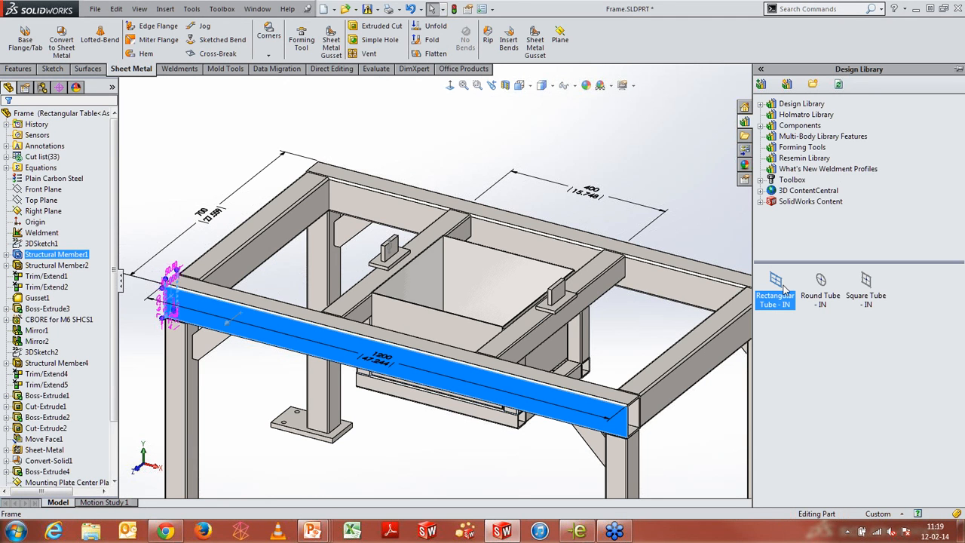
pyautogui.rightClick(784, 291)
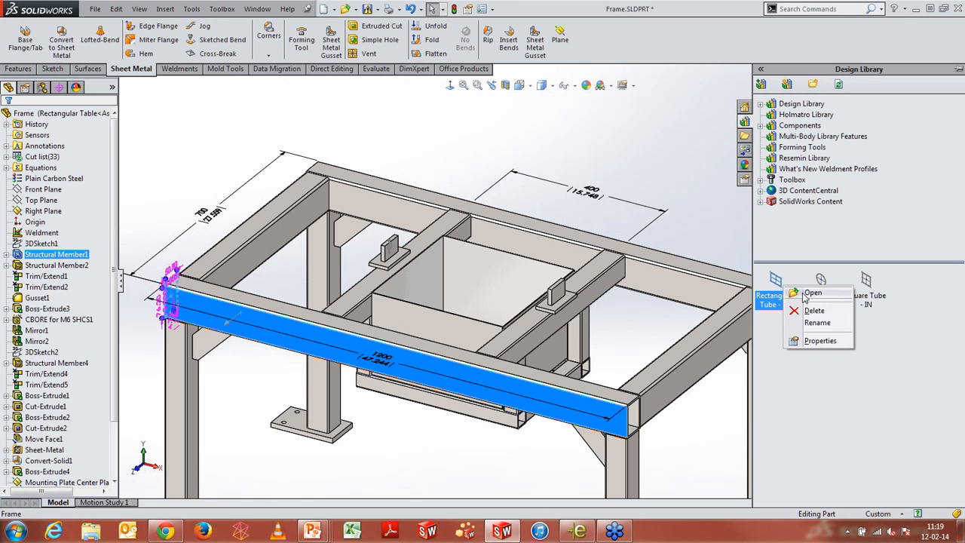
pyautogui.click(808, 291)
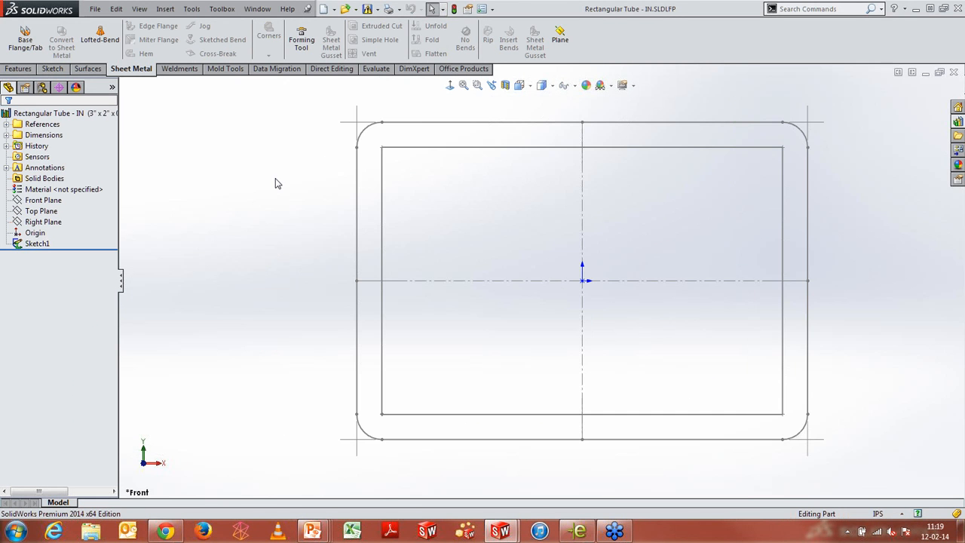
pyautogui.scroll(-1, 625, 290)
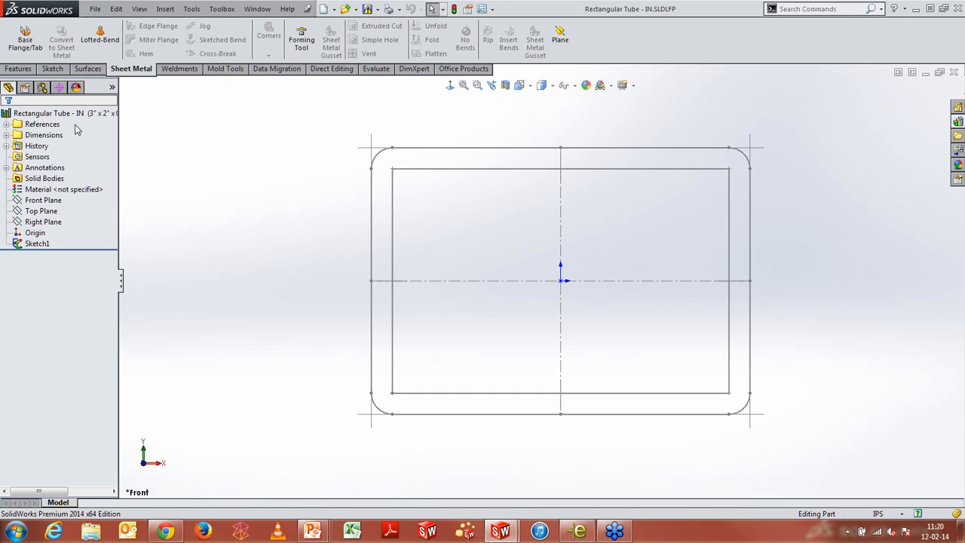
# Open the profile's design table for editing in a new window, accepting the add rows and columns prompt
pyautogui.click(42, 88)
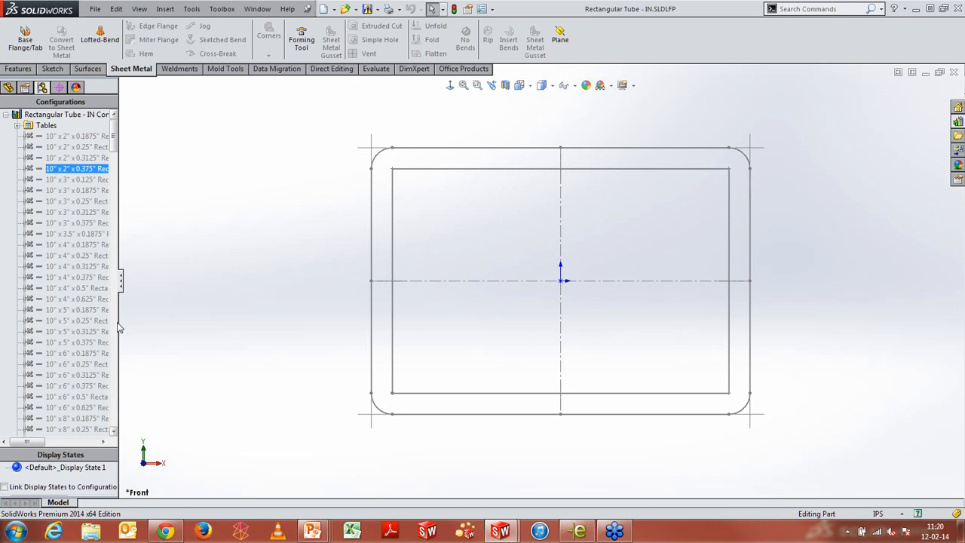
pyautogui.moveTo(118, 326); pyautogui.dragTo(156, 317)
pyautogui.click(28, 149)
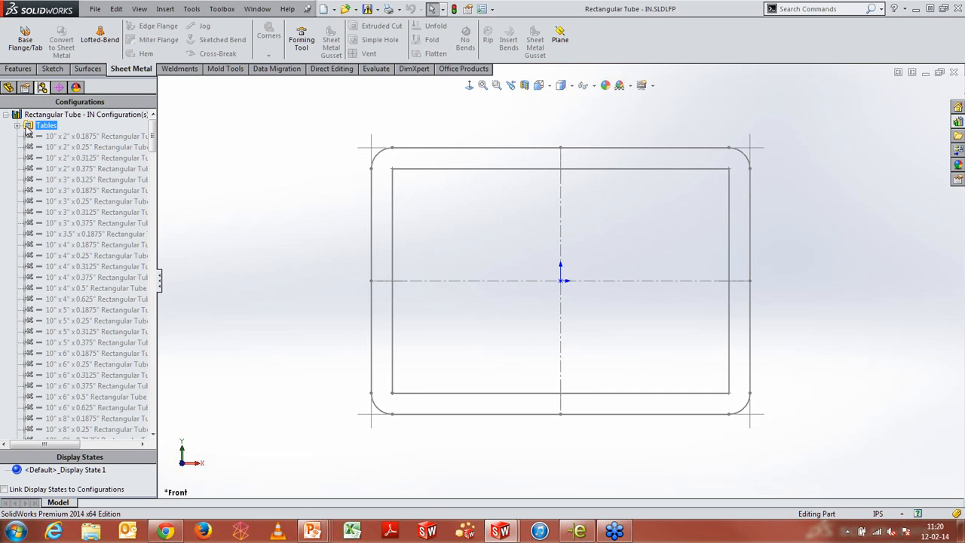
pyautogui.doubleClick(28, 127)
pyautogui.rightClick(45, 136)
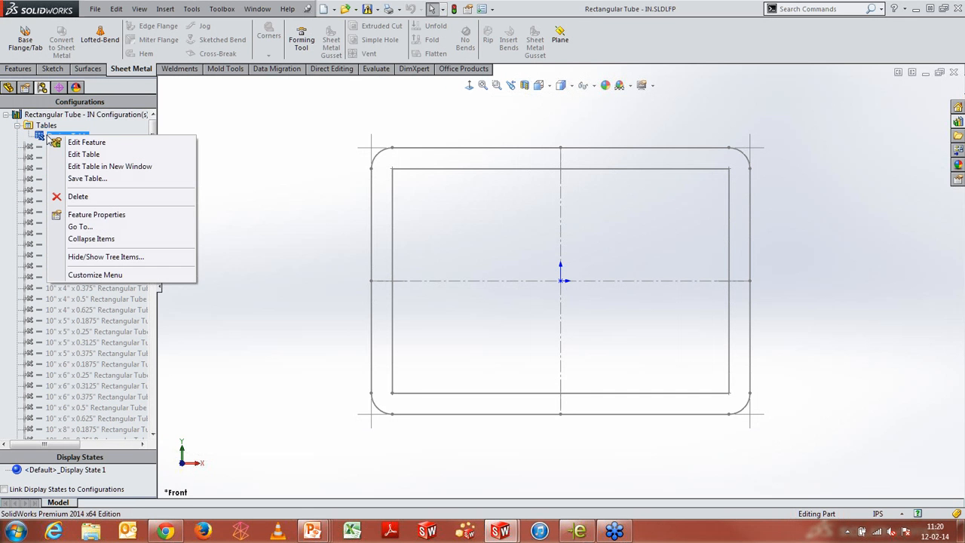
pyautogui.click(68, 167)
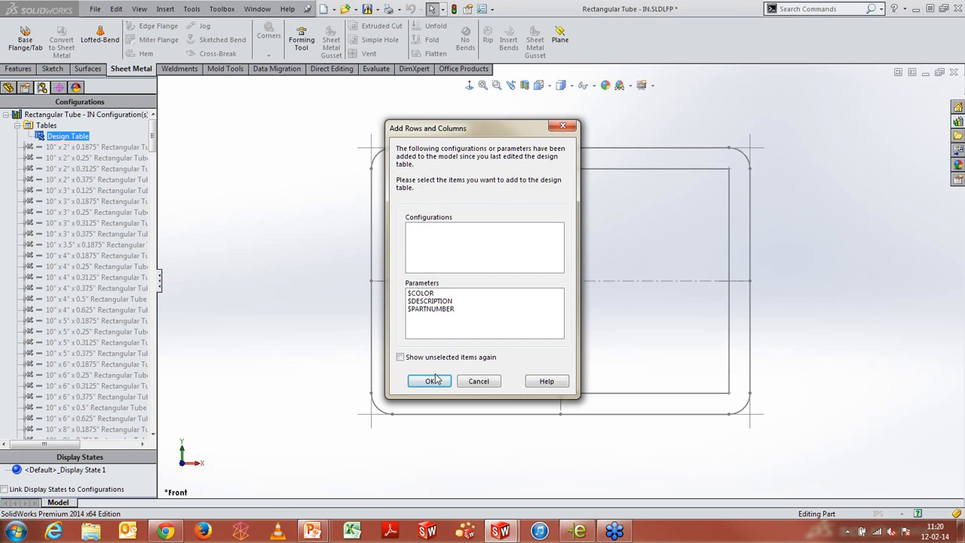
pyautogui.click(429, 380)
pyautogui.click(517, 274)
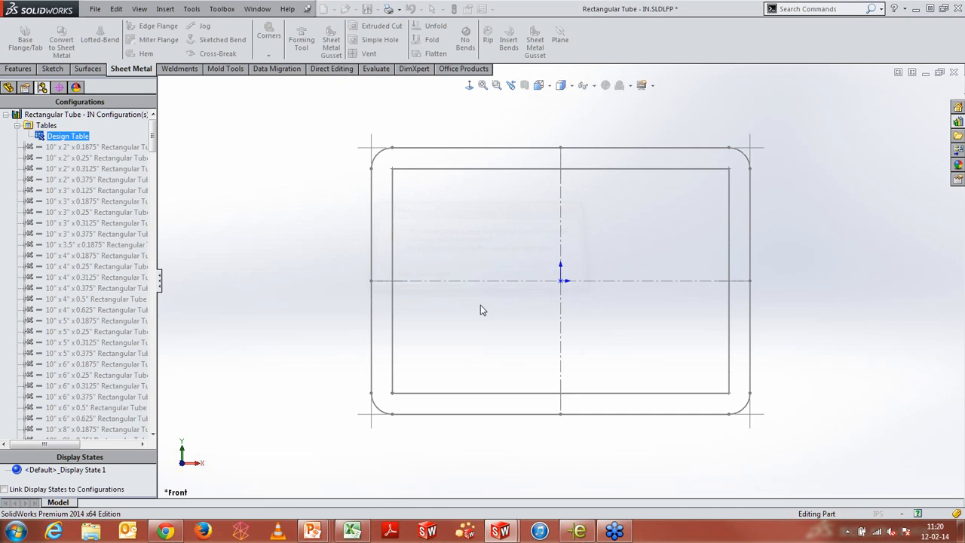
pyautogui.click(343, 533)
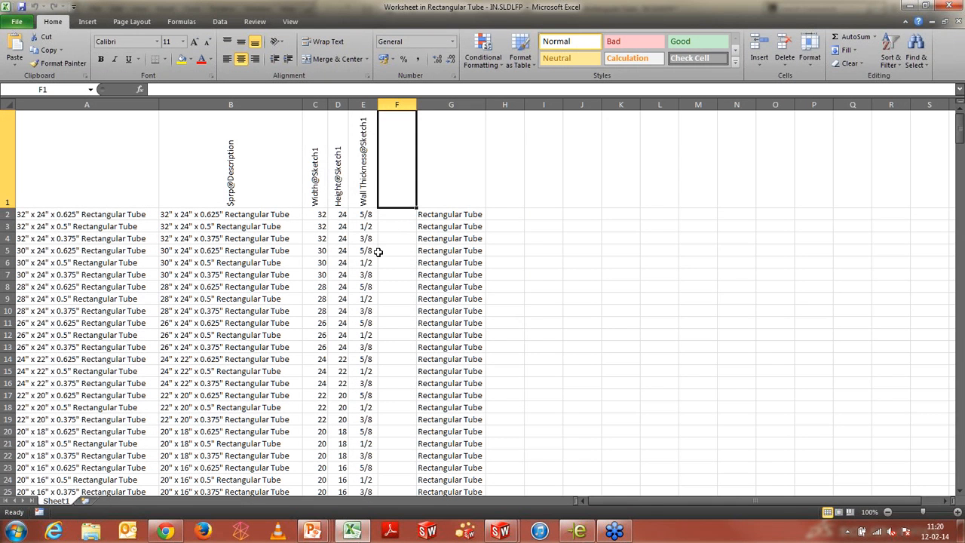
# Scroll through the design table sizes, then close the table and the profile part without saving
pyautogui.scroll(-3, 379, 256)
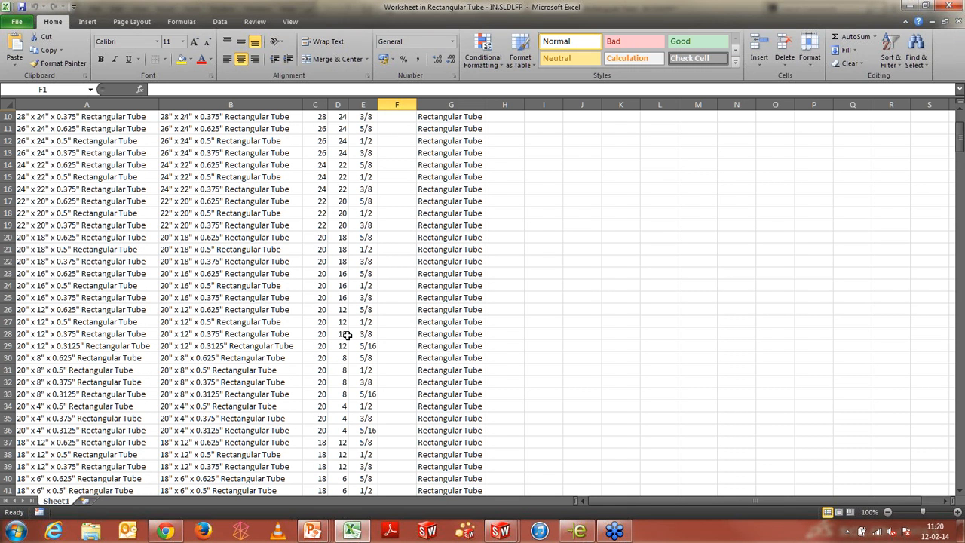
pyautogui.click(946, 7)
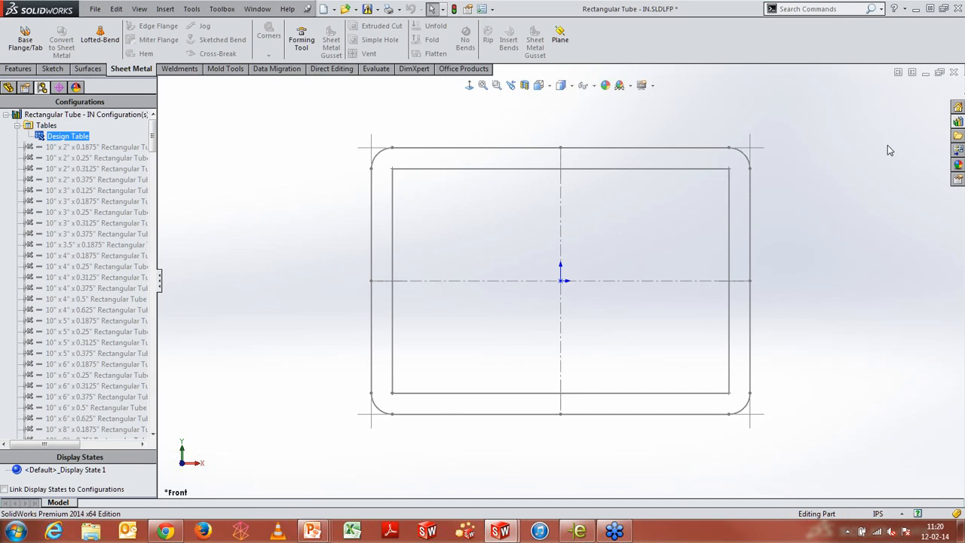
pyautogui.click(953, 72)
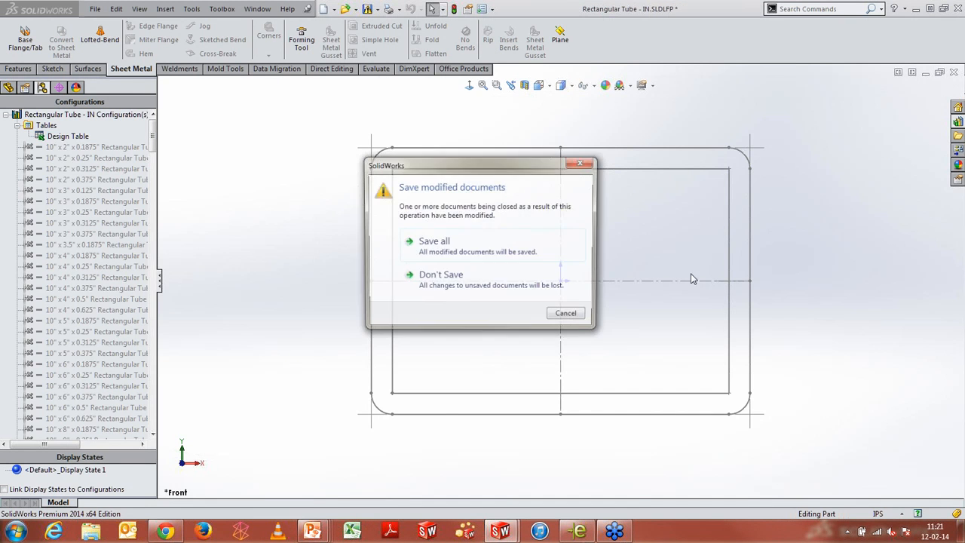
pyautogui.click(546, 276)
pyautogui.click(693, 172)
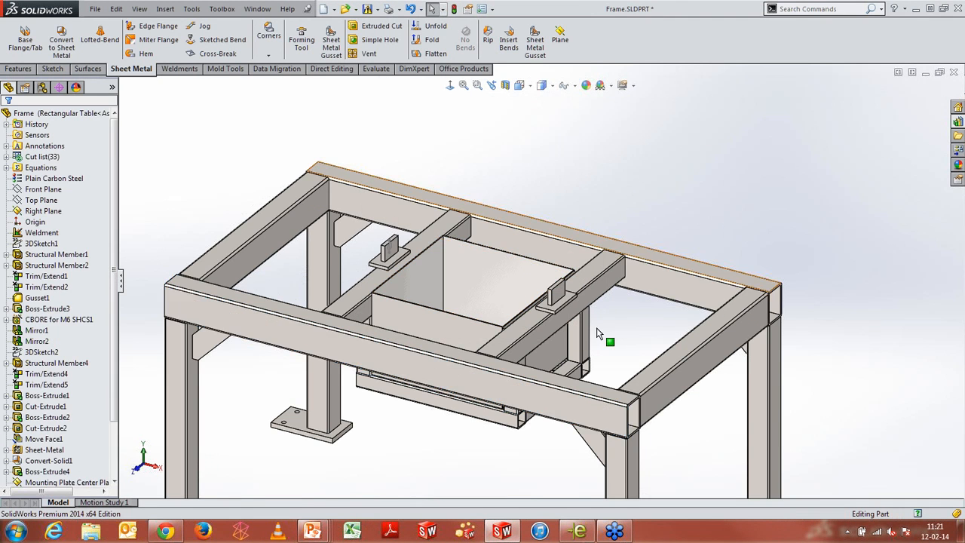
pyautogui.scroll(4, 483, 376)
pyautogui.scroll(-1, 475, 380)
pyautogui.scroll(-2, 492, 353)
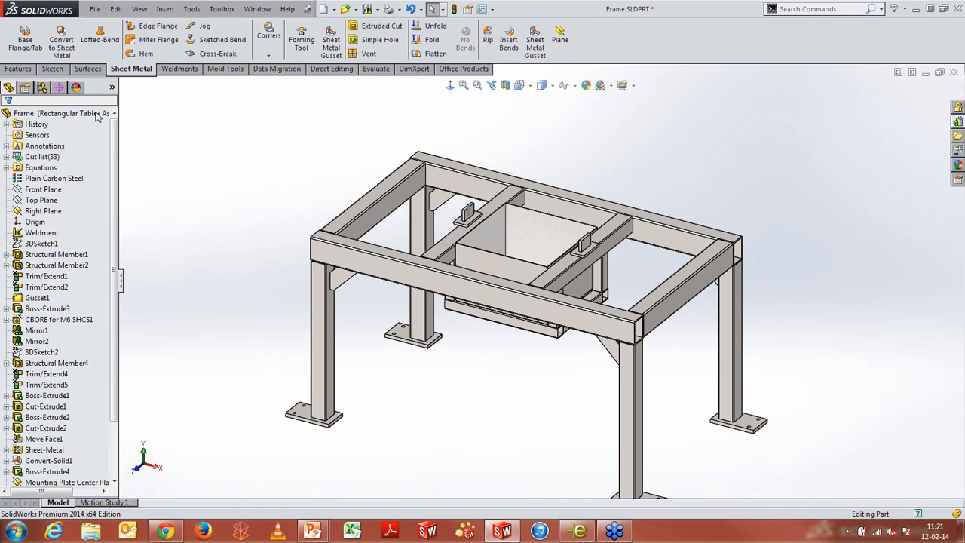
pyautogui.click(43, 88)
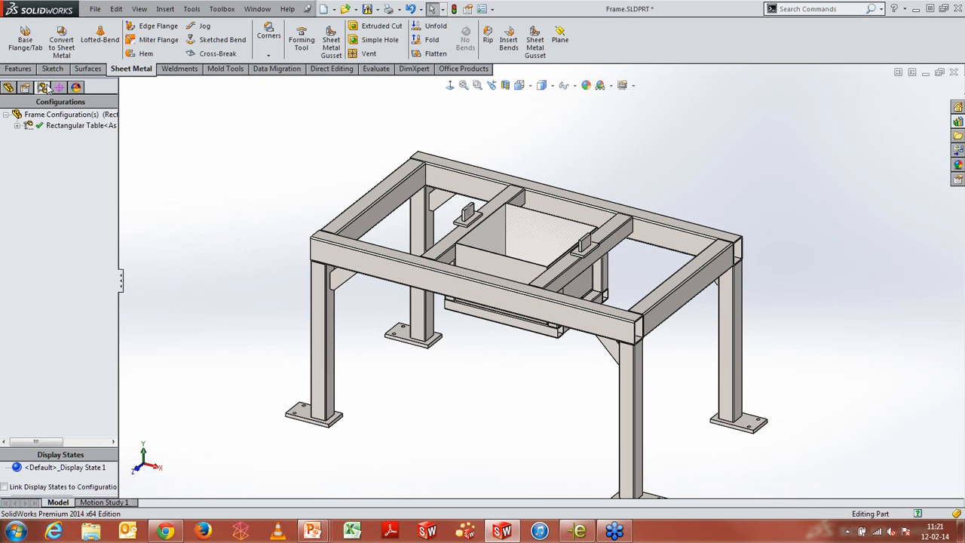
pyautogui.rightClick(68, 116)
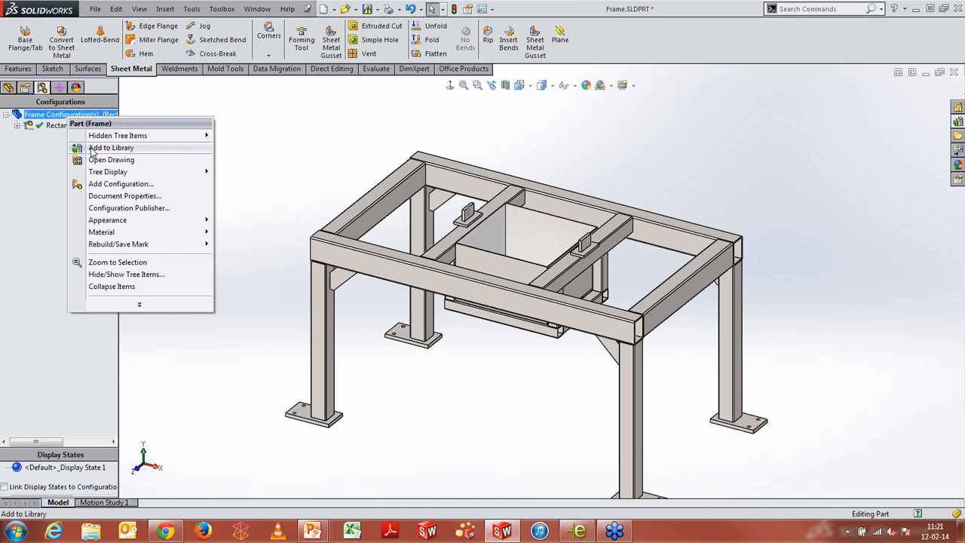
pyautogui.click(92, 151)
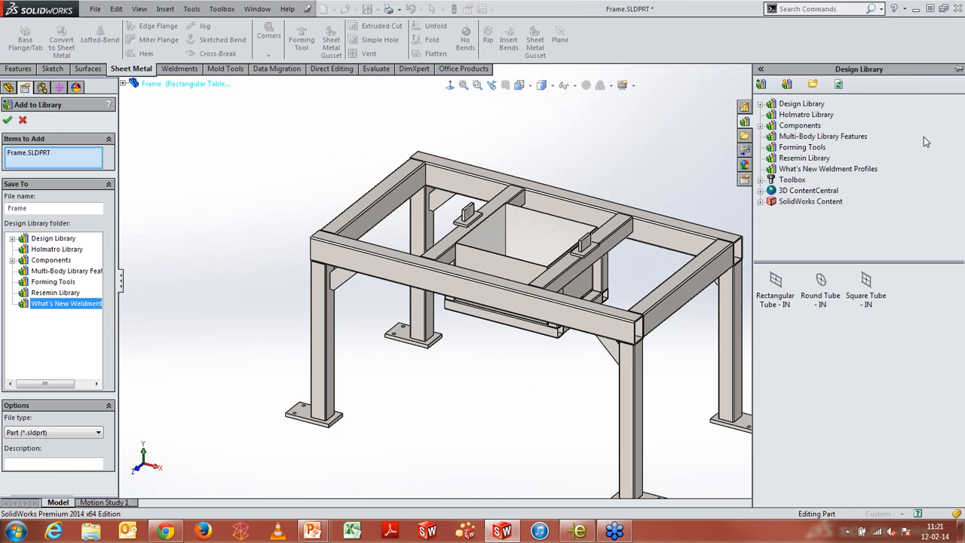
pyautogui.click(22, 120)
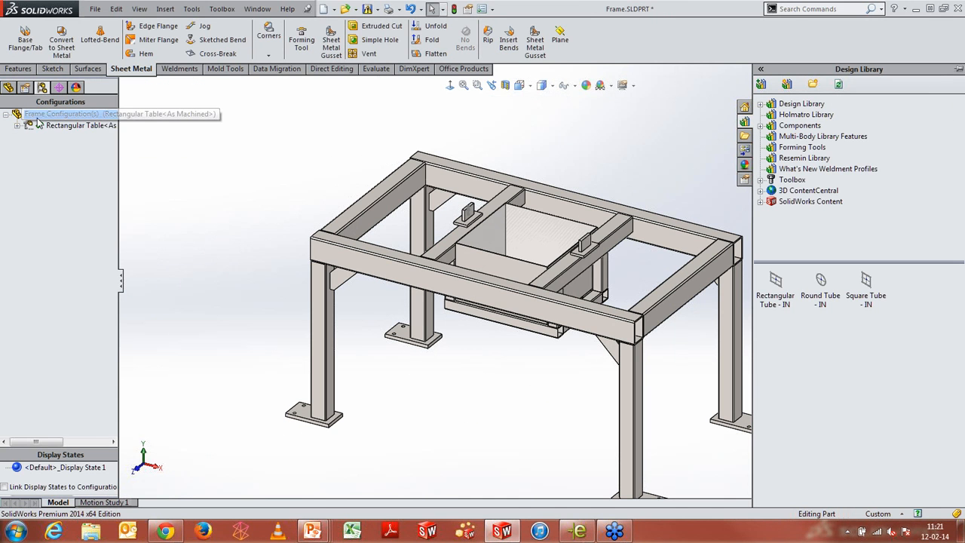
# Add a new configuration to the frame part named Square Table
pyautogui.rightClick(49, 117)
pyautogui.click(101, 182)
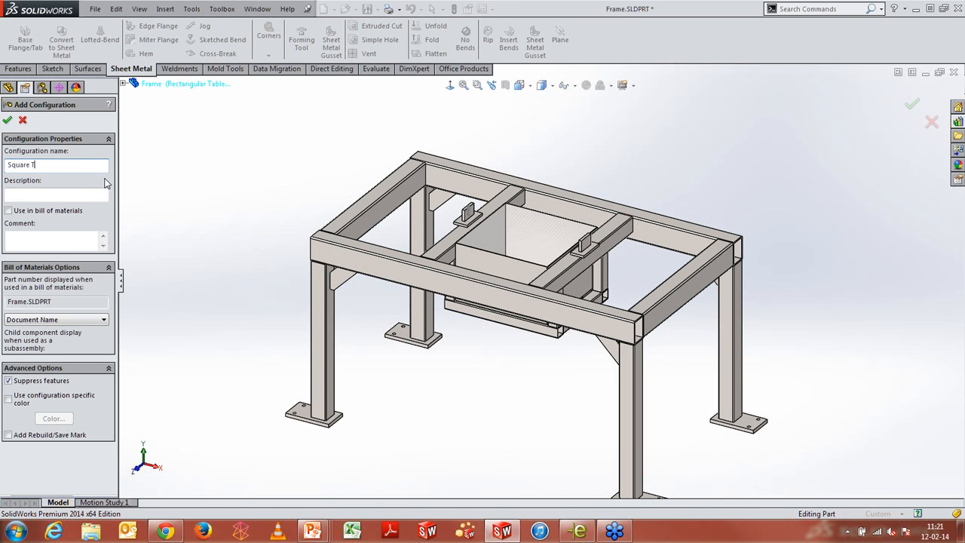
pyautogui.click(8, 120)
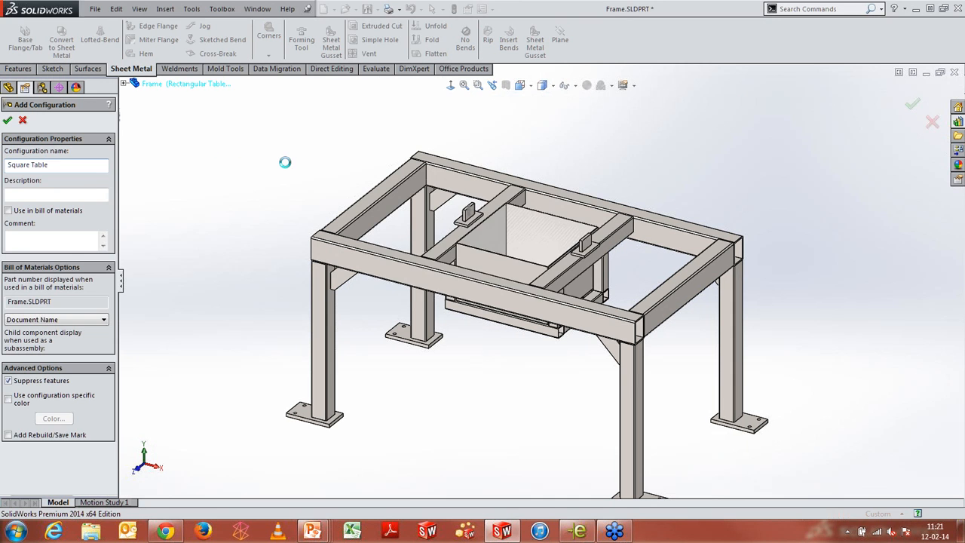
pyautogui.click(517, 279)
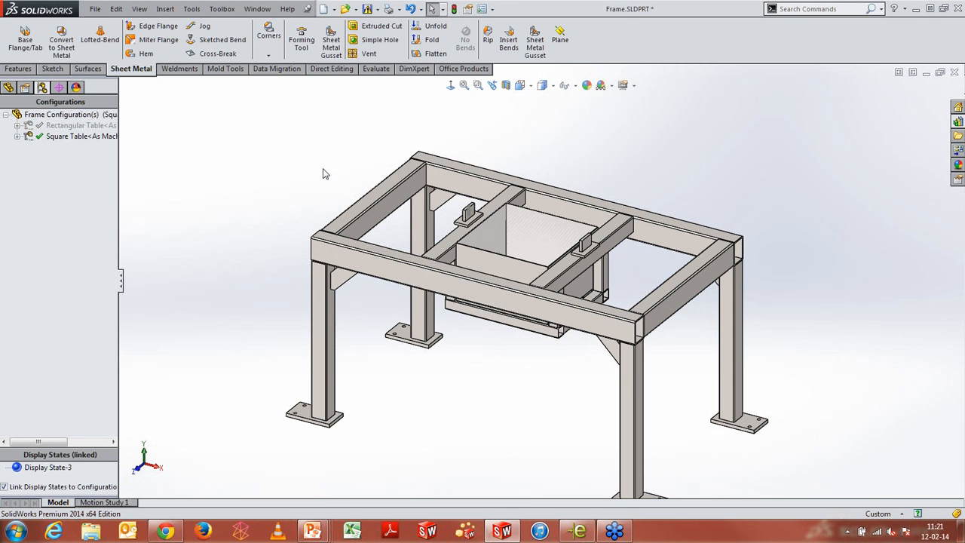
# Link the frame's 1200 mm length dimension to the 700 mm width with the equation "D1@3DSketch1" for this configuration only, updating bounding boxes
pyautogui.moveTo(479, 278); pyautogui.dragTo(450, 336, button='middle')
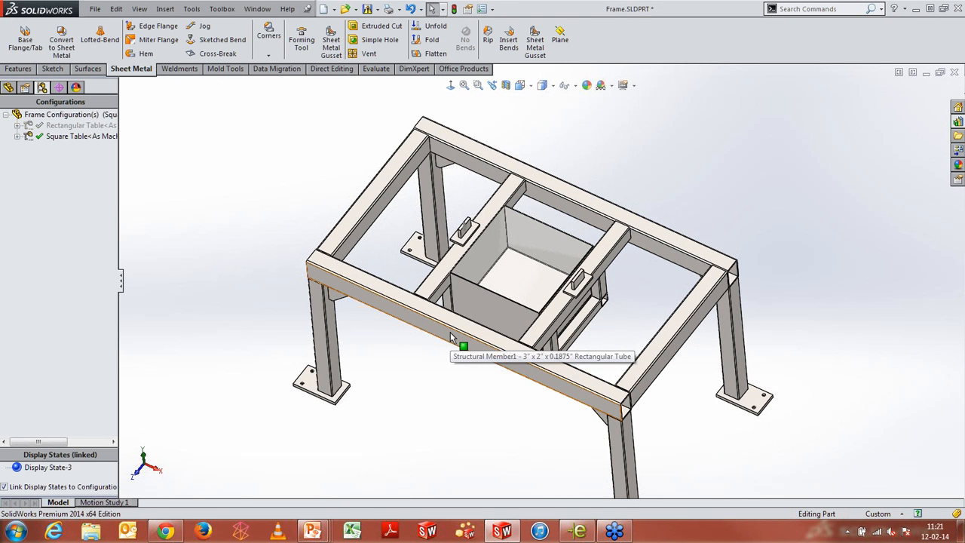
pyautogui.click(450, 332)
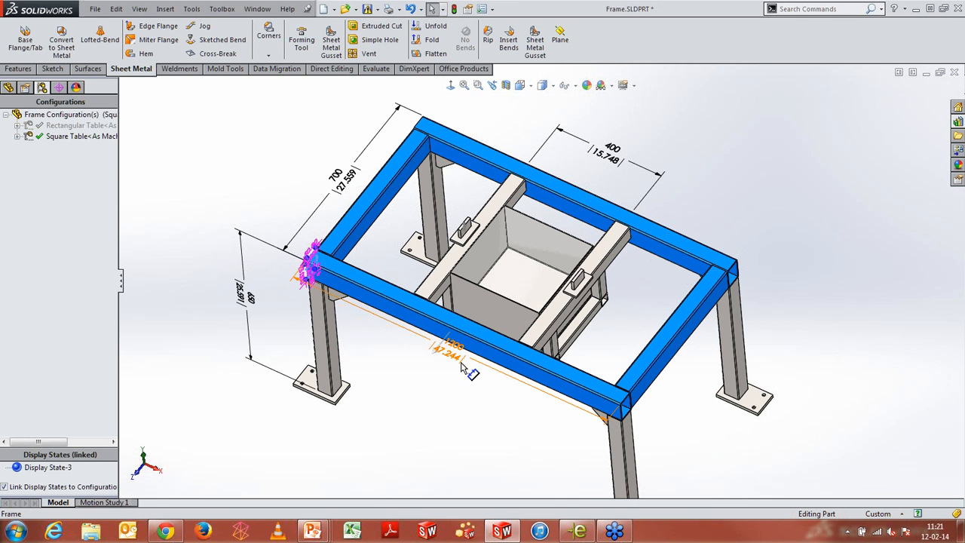
pyautogui.doubleClick(456, 365)
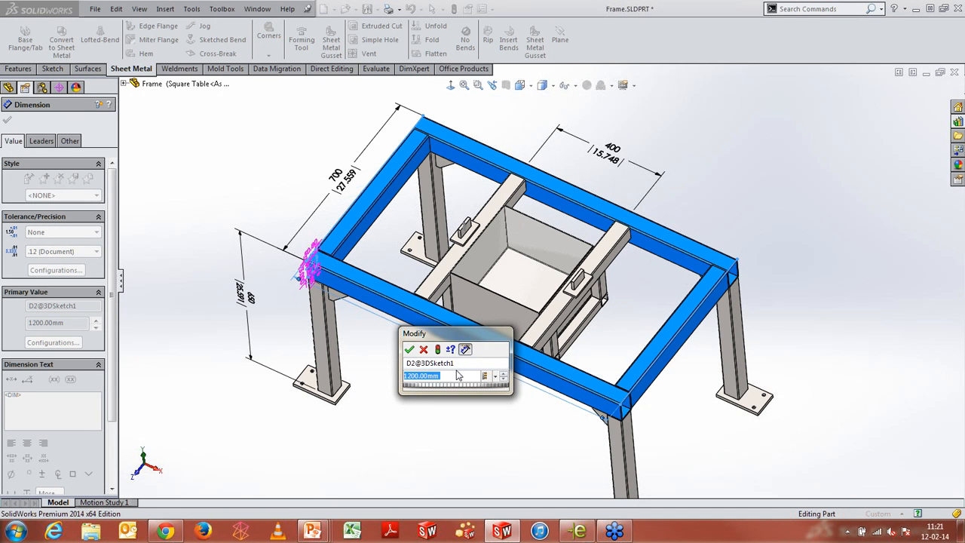
pyautogui.write('=')
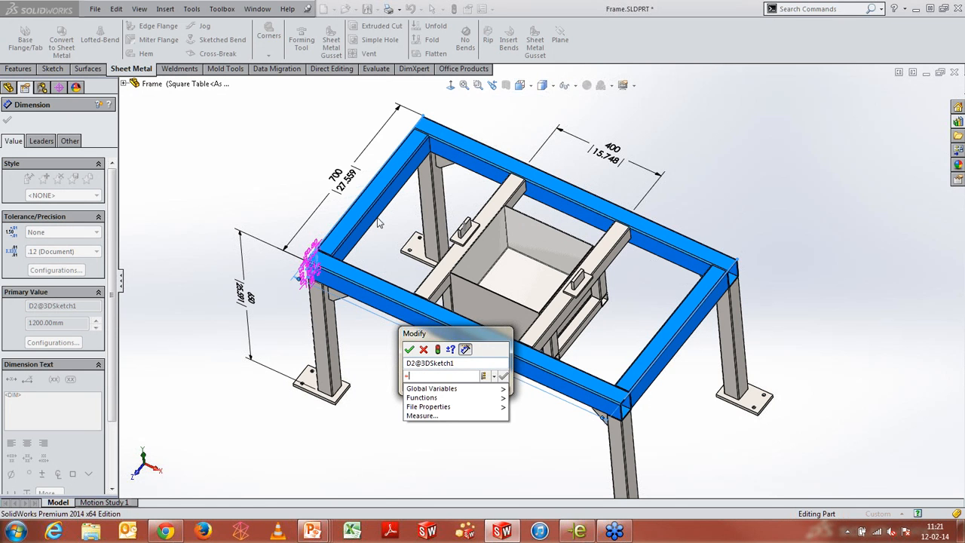
pyautogui.click(349, 186)
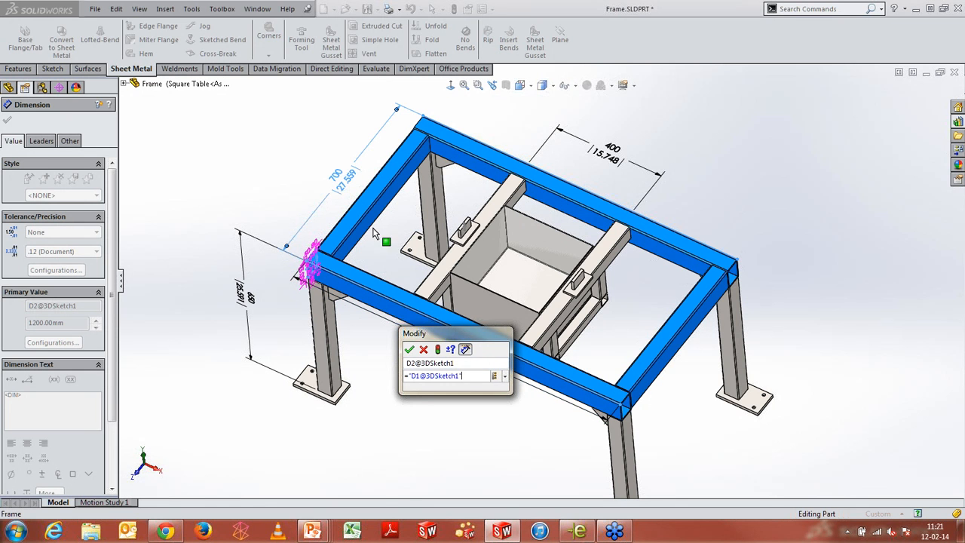
pyautogui.click(506, 377)
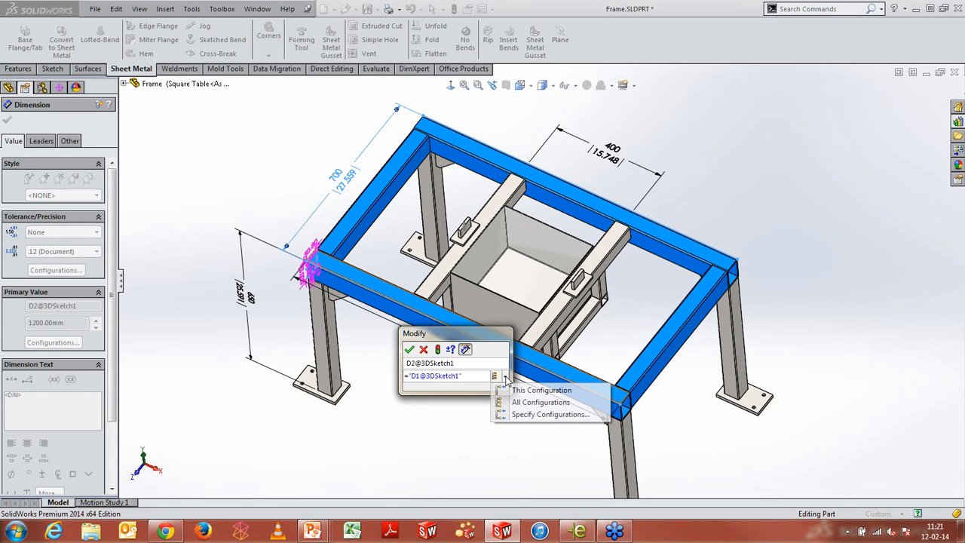
pyautogui.click(540, 390)
pyautogui.click(409, 349)
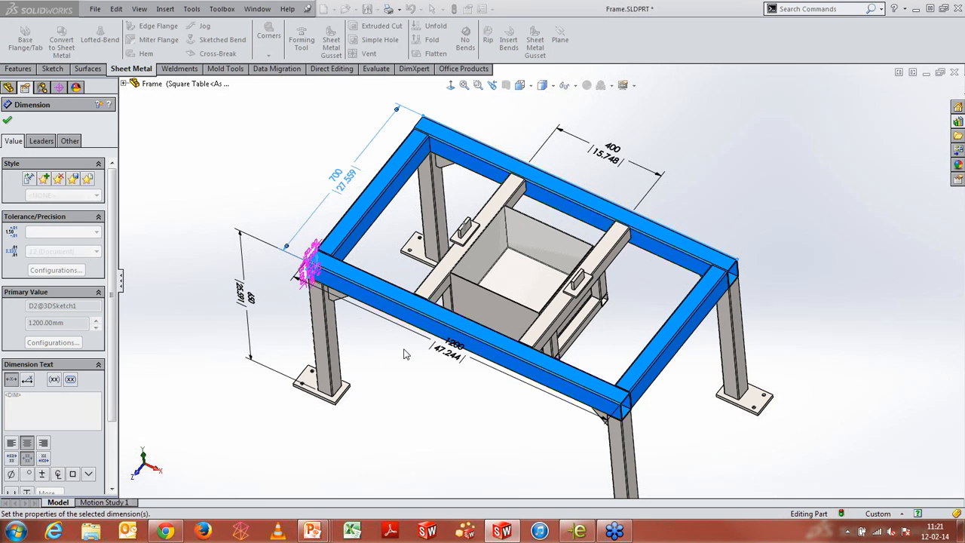
pyautogui.click(6, 120)
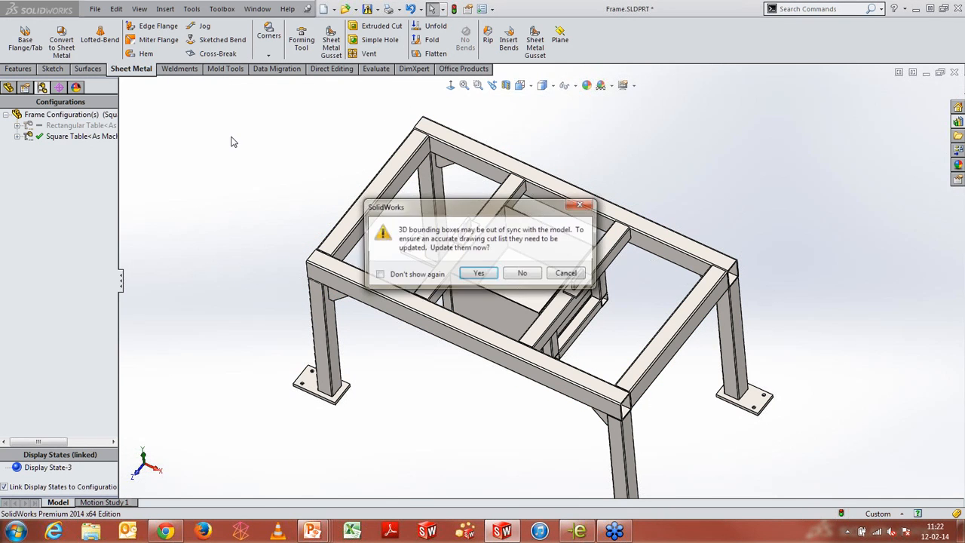
pyautogui.click(471, 274)
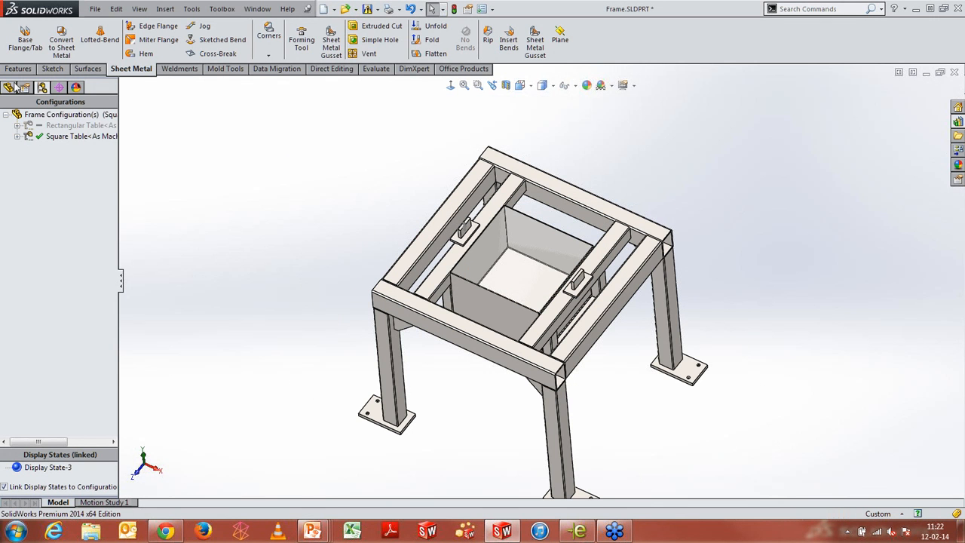
# Open Manage Equations and switch it to the Rectangular Table configuration, updating the bounding boxes
pyautogui.click(11, 86)
pyautogui.click(44, 168)
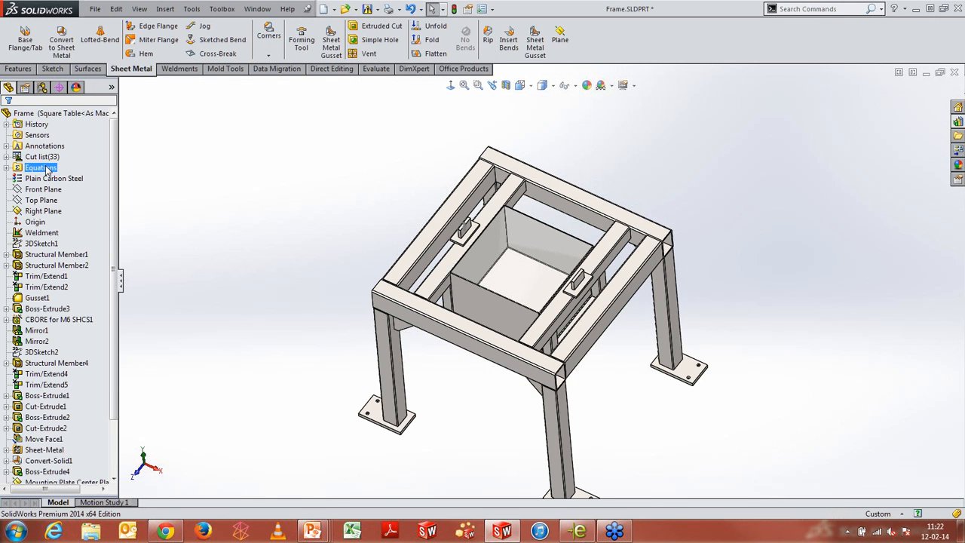
pyautogui.rightClick(47, 170)
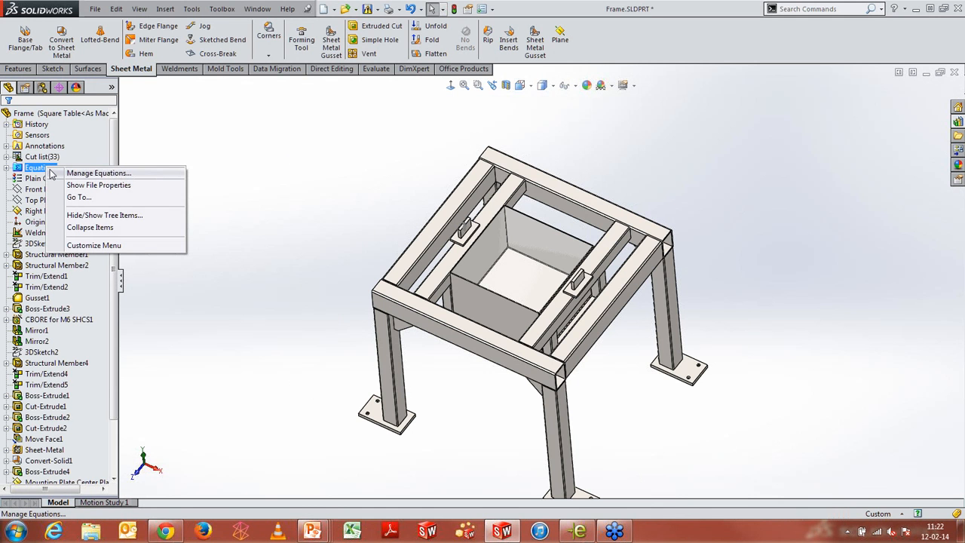
pyautogui.click(56, 174)
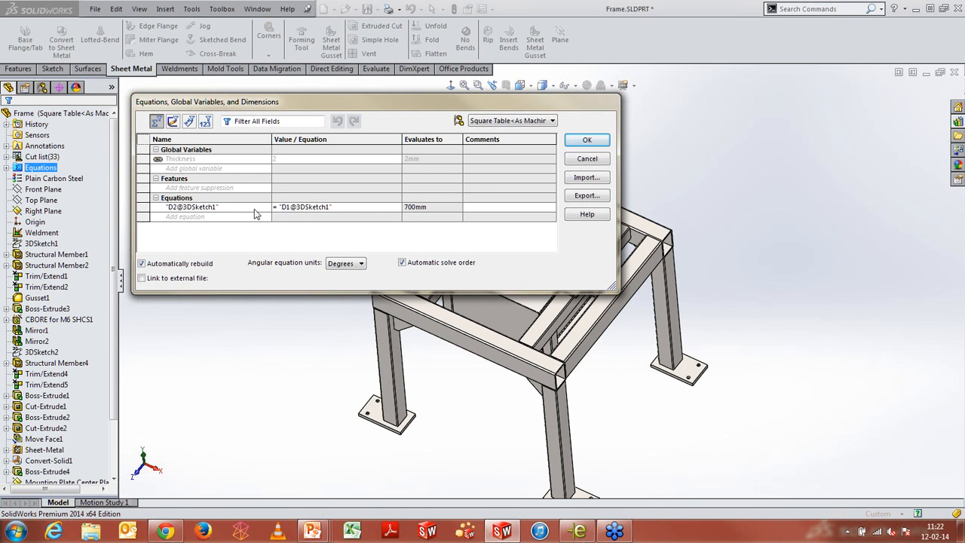
pyautogui.click(551, 121)
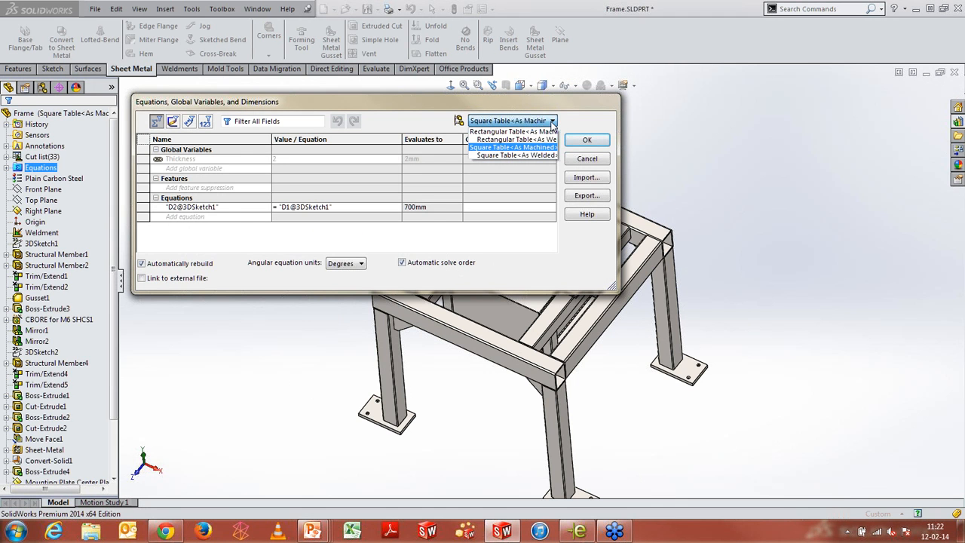
pyautogui.click(511, 131)
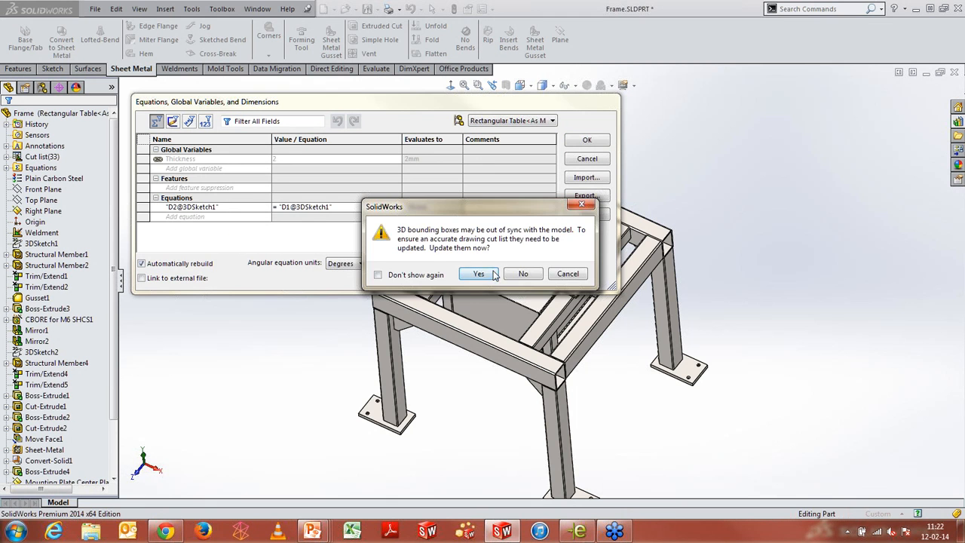
pyautogui.click(486, 277)
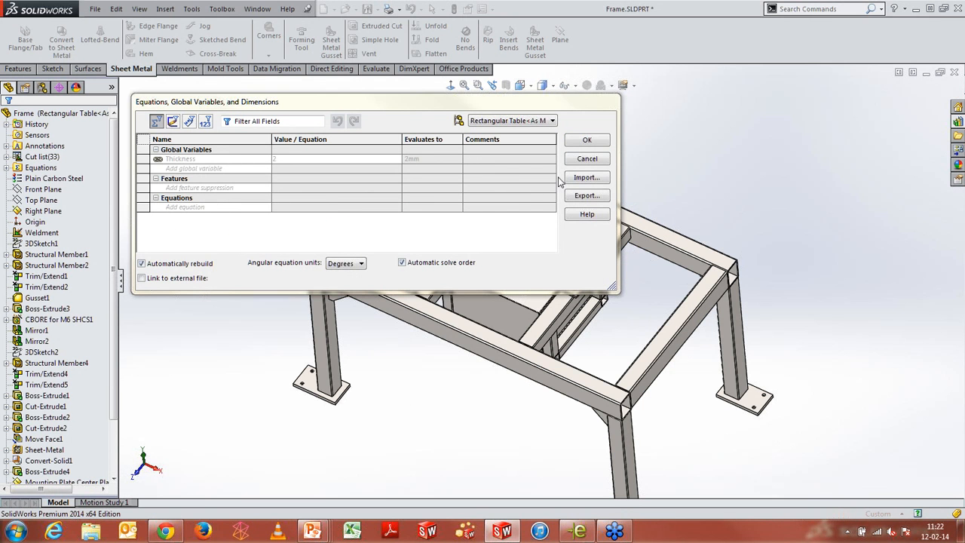
pyautogui.click(596, 144)
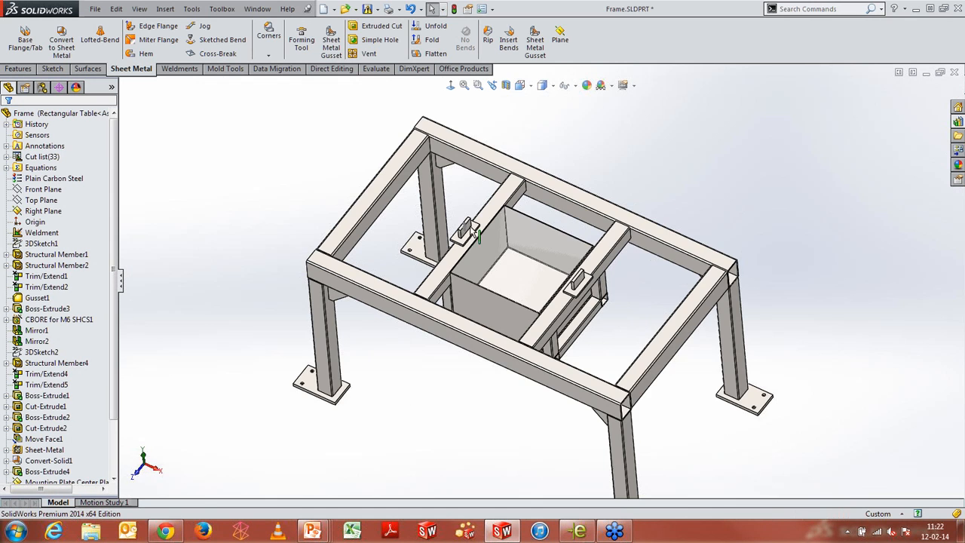
# Cut-extrude the Axle Mount Sketch circle through the mounting tab with the Through All - Both Directions end condition
pyautogui.scroll(-4, 562, 242)
pyautogui.moveTo(613, 187); pyautogui.dragTo(608, 141, button='middle')
pyautogui.scroll(-5, 458, 187)
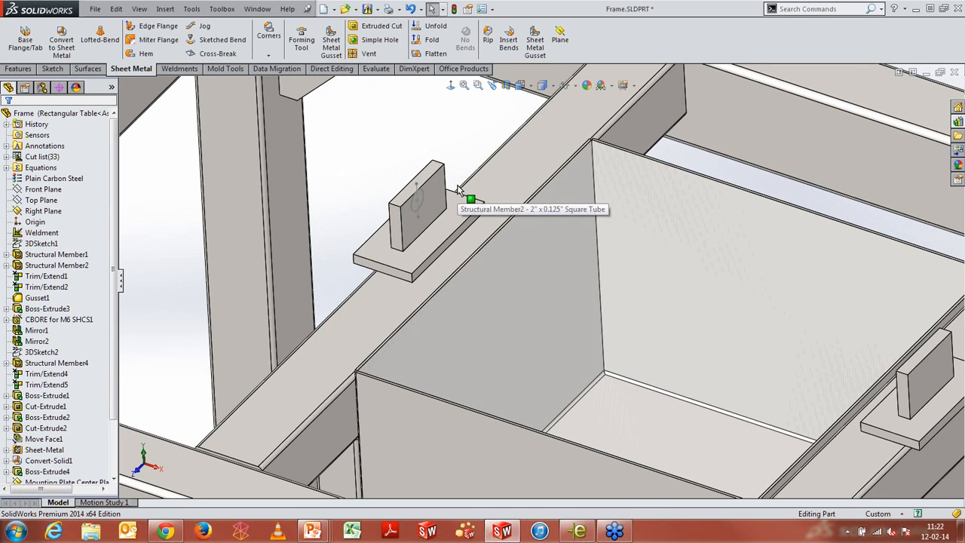
pyautogui.scroll(-4, 432, 201)
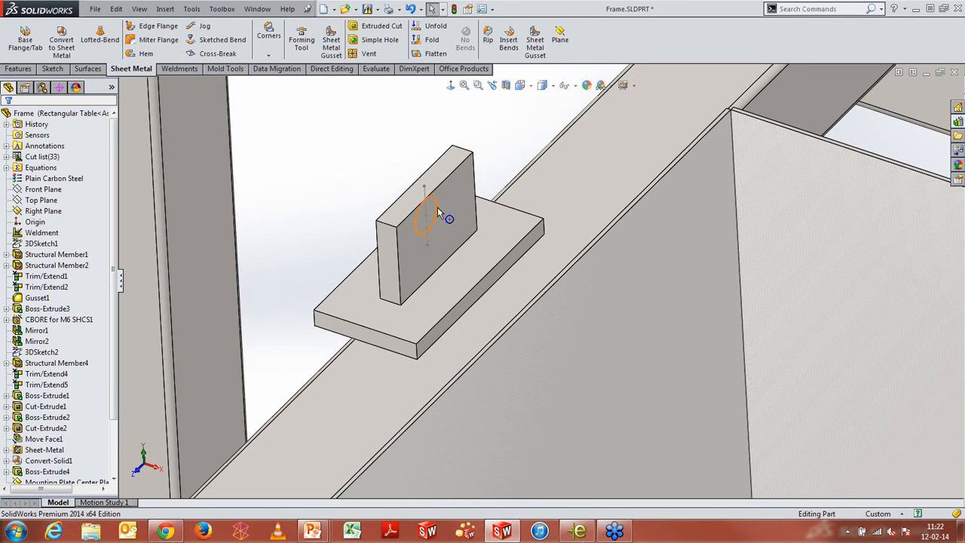
pyautogui.click(437, 208)
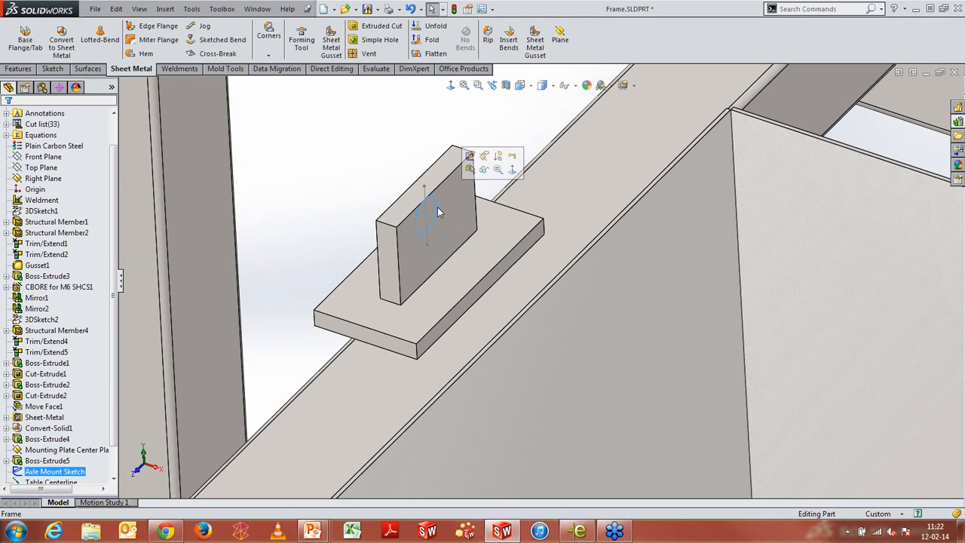
pyautogui.press('s')
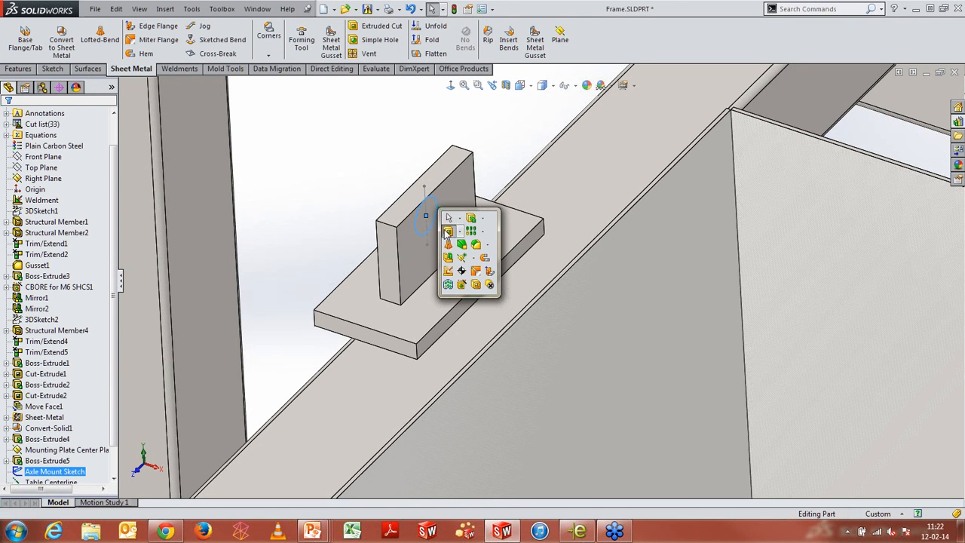
pyautogui.click(448, 233)
pyautogui.rightClick(337, 166)
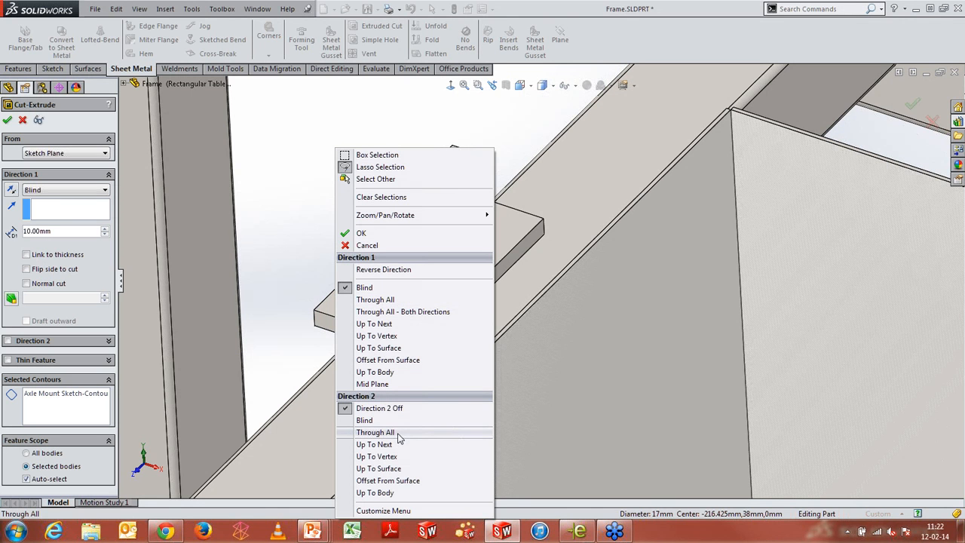
pyautogui.click(427, 315)
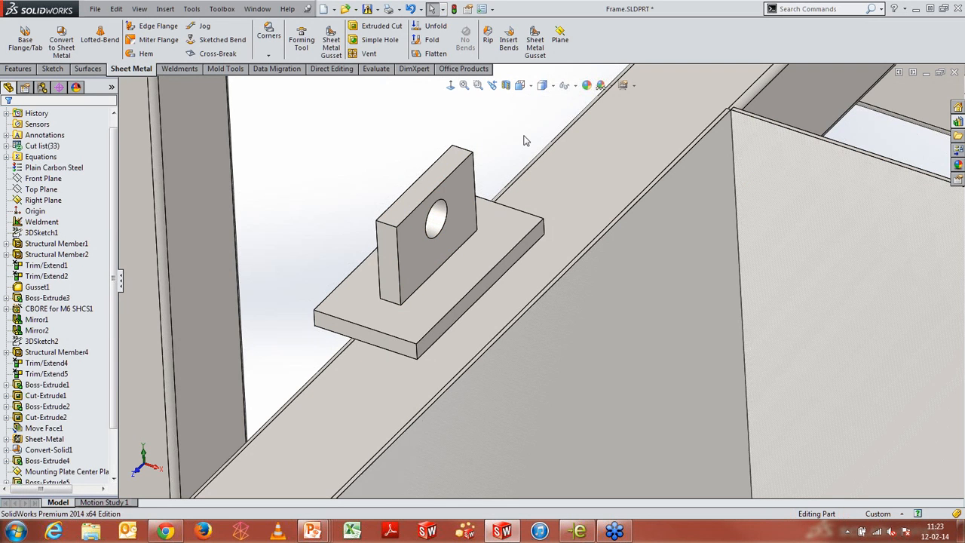
# Show planes, then start deleting the Mounting Plate Center Plane with child-feature deletion unchecked and close the confirmation
pyautogui.click(575, 86)
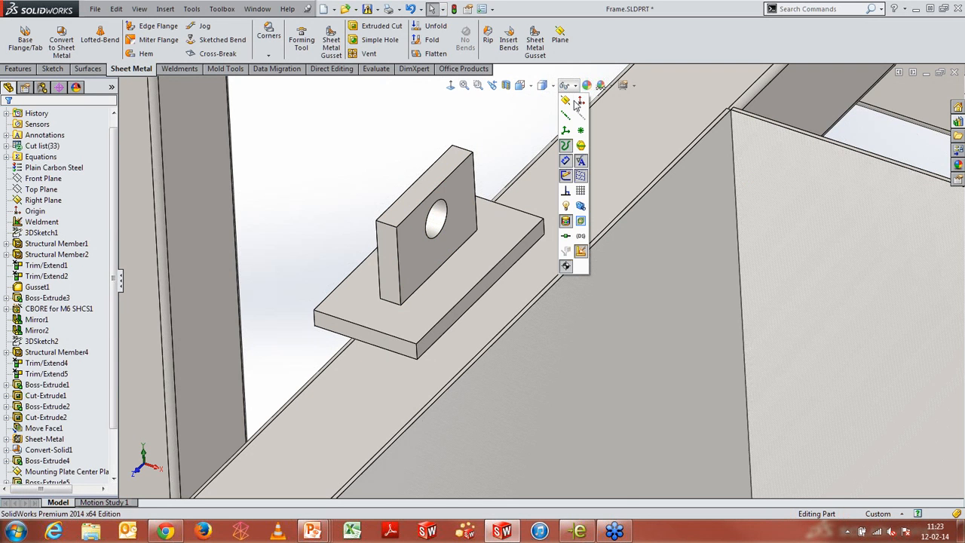
pyautogui.click(566, 101)
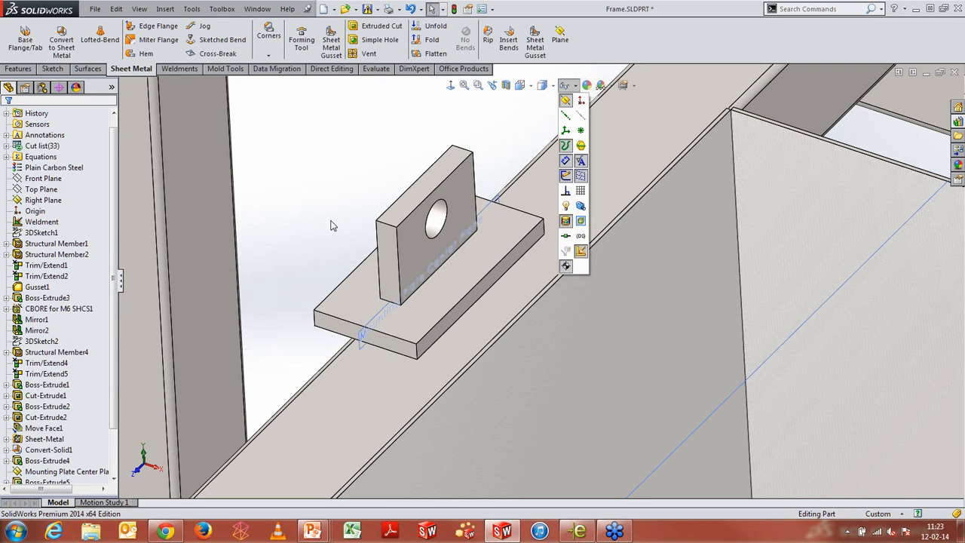
pyautogui.rightClick(361, 336)
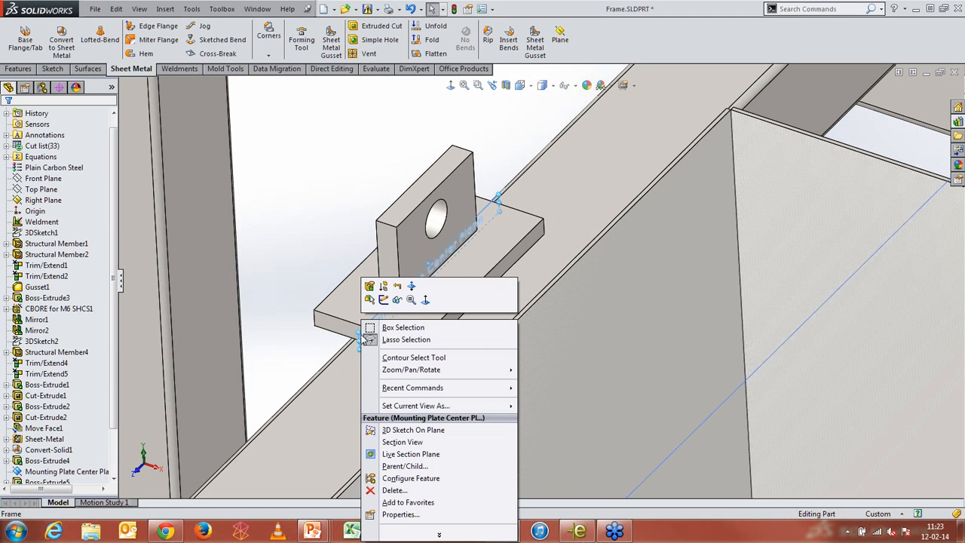
pyautogui.click(402, 491)
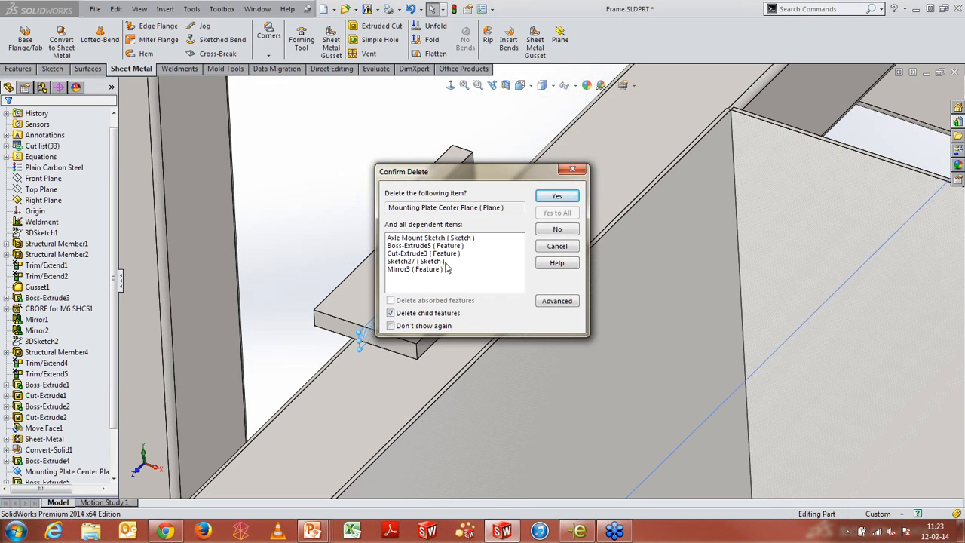
pyautogui.click(391, 313)
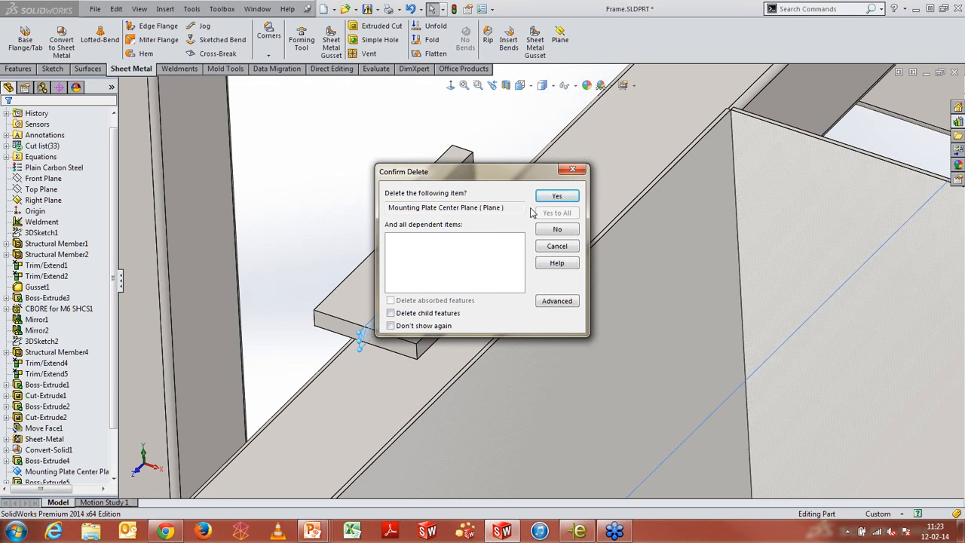
pyautogui.click(573, 170)
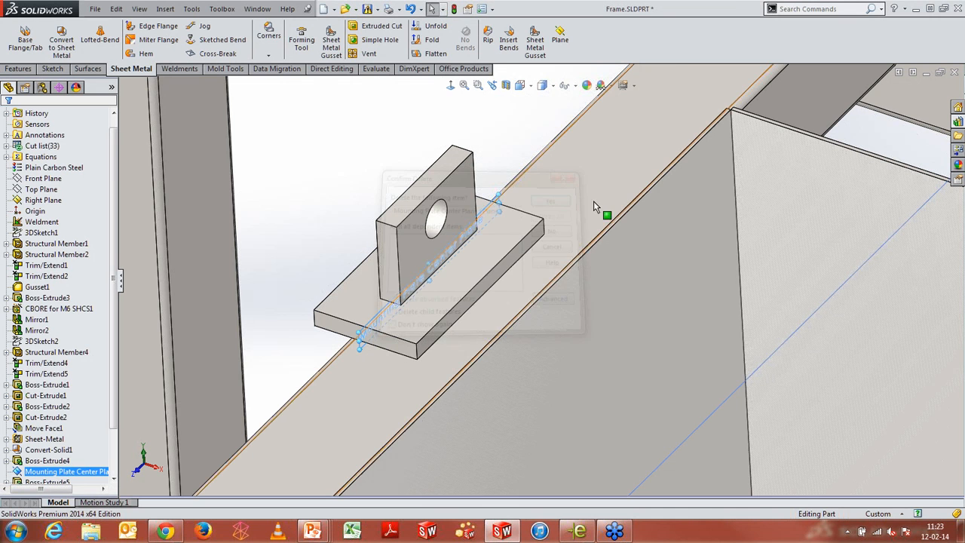
# Switch to the PowerPoint slide show of the webinar
pyautogui.hotkey('alt', 'Tab')
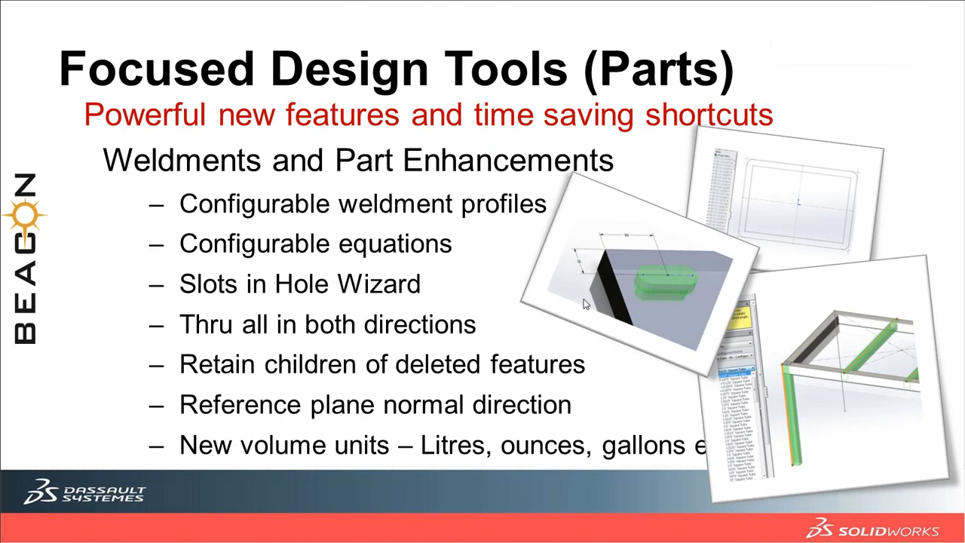
pyautogui.hotkey('alt', 'Tab')
pyautogui.hotkey('alt', 'Tab')
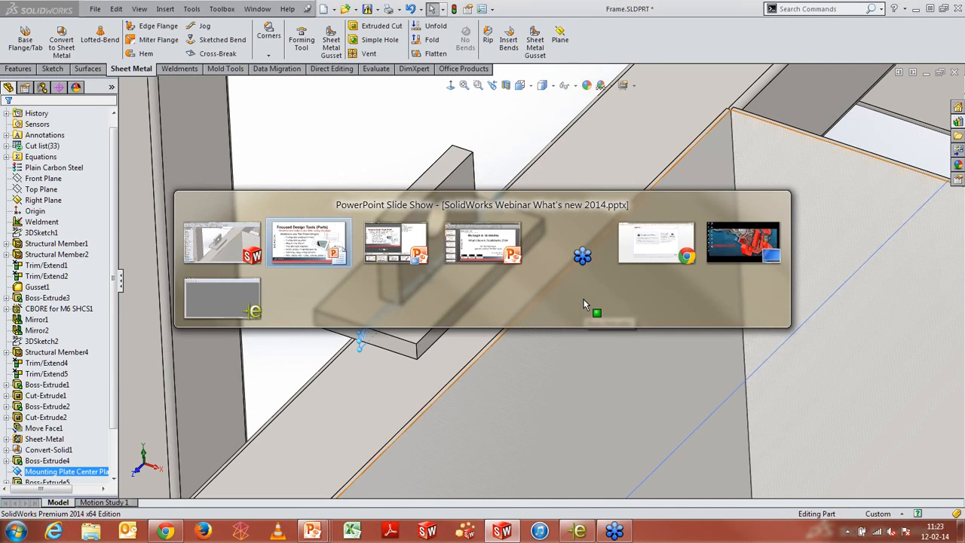
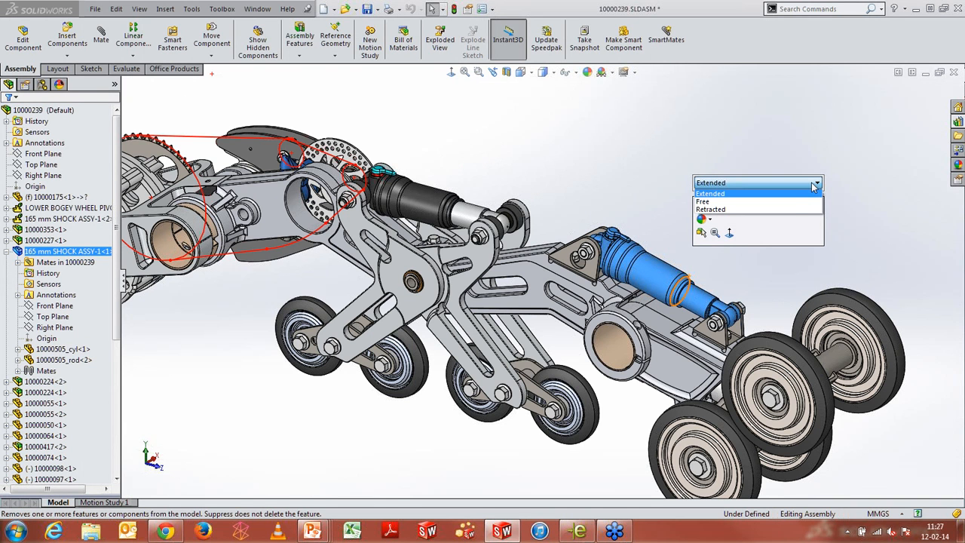
# Switch the highlighted shock subassembly to its Free configuration
pyautogui.click(791, 202)
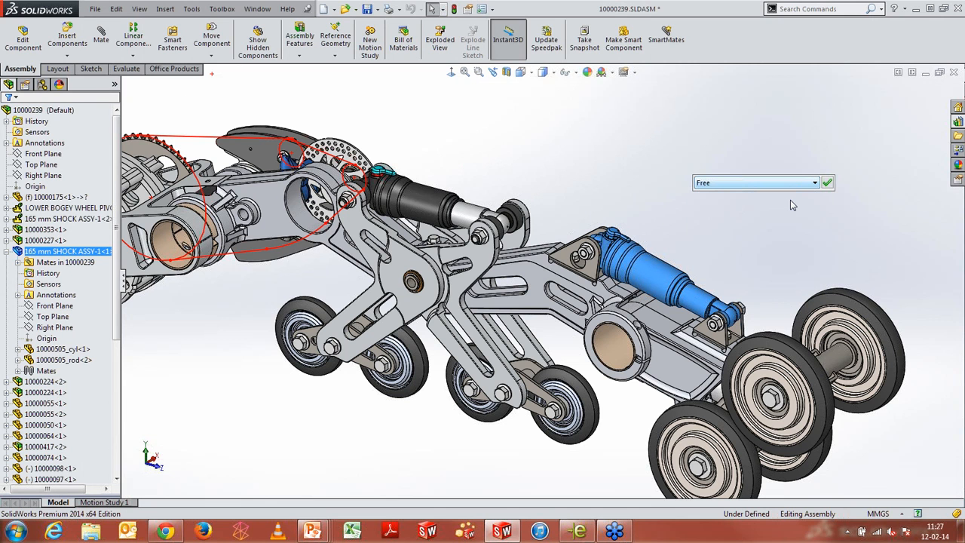
pyautogui.click(827, 183)
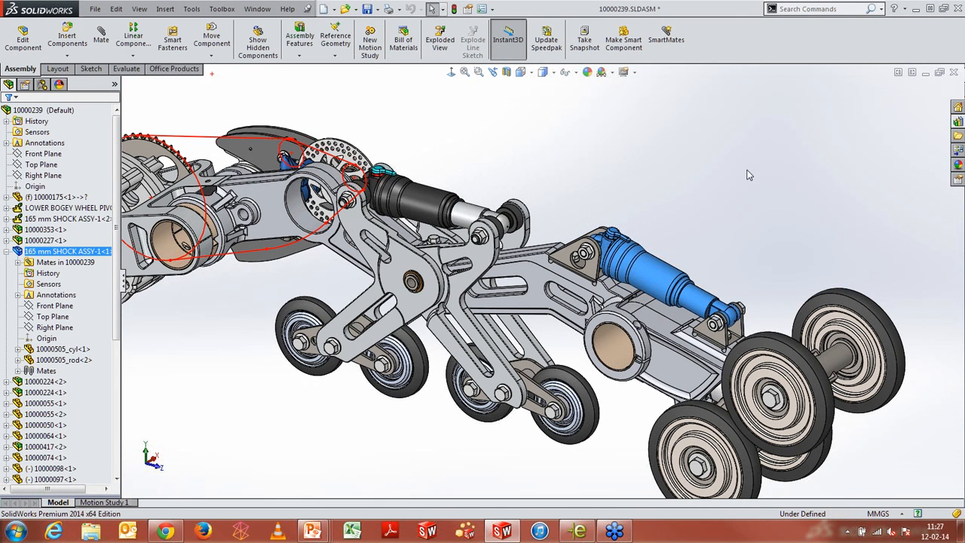
pyautogui.click(698, 157)
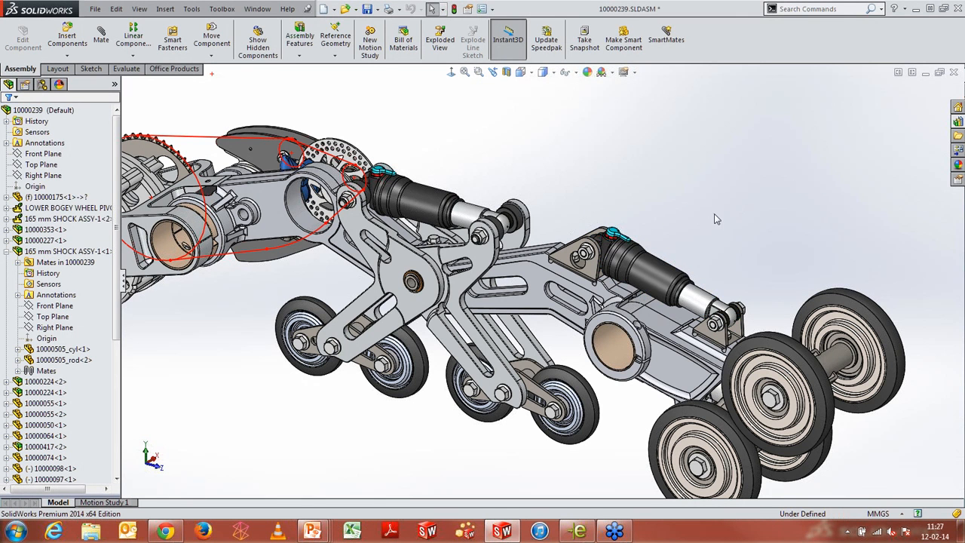
# Make the 165 mm SHOCK ASSY subassembly flexible and drag the rear swing arm downward to flex the shock
pyautogui.click(654, 275)
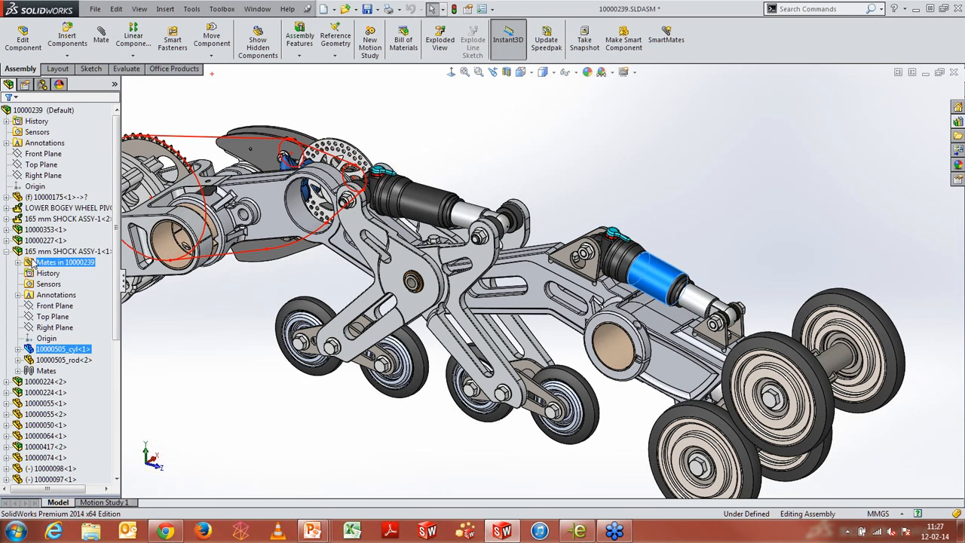
pyautogui.click(66, 252)
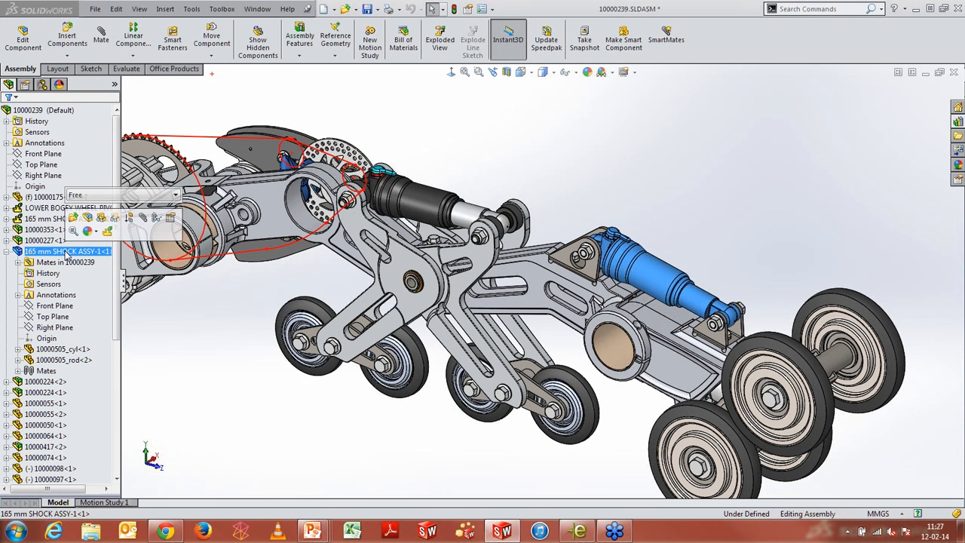
pyautogui.click(108, 233)
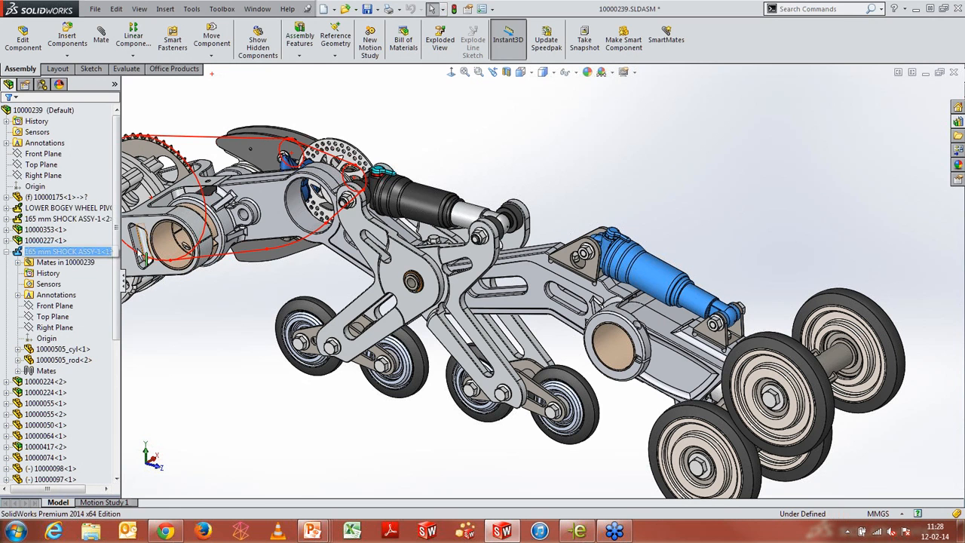
pyautogui.click(85, 251)
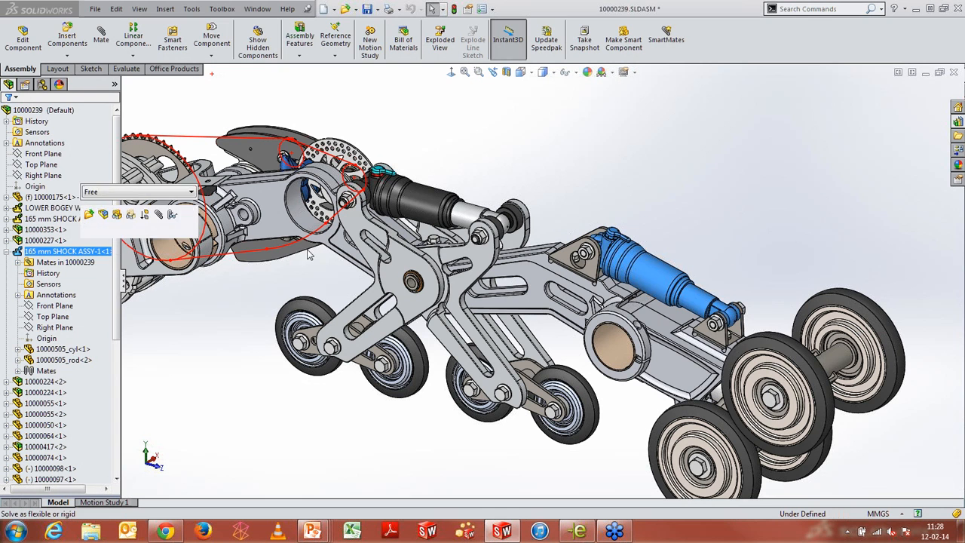
pyautogui.click(125, 230)
pyautogui.moveTo(703, 361)
pyautogui.mouseDown()
pyautogui.moveTo(701, 334)
pyautogui.moveTo(709, 382)
pyautogui.moveTo(682, 436)
pyautogui.moveTo(702, 413)
pyautogui.moveTo(695, 331)
pyautogui.moveTo(702, 407)
pyautogui.mouseUp()
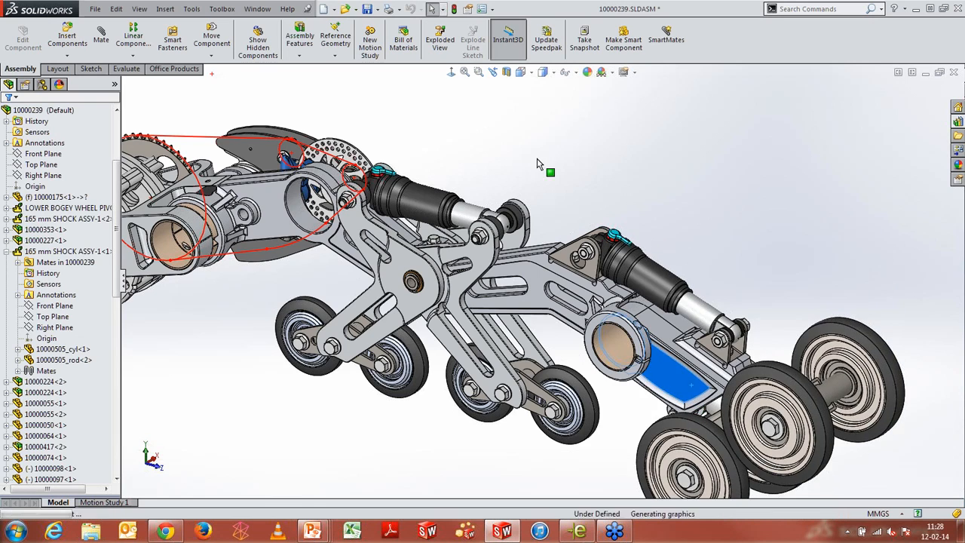
# Select components by size, using 10 percent of assembly size
pyautogui.scroll(3, 478, 183)
pyautogui.scroll(-1, 477, 182)
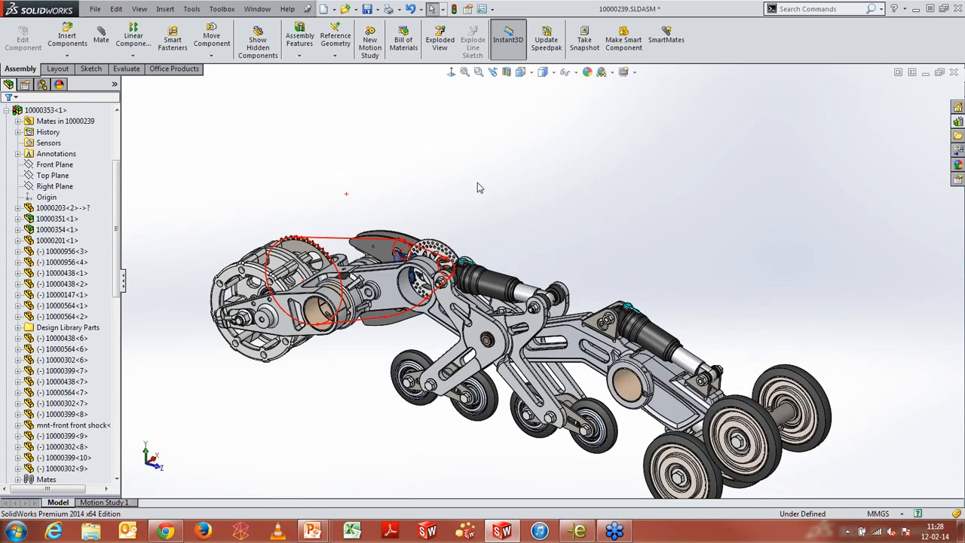
pyautogui.moveTo(551, 200)
pyautogui.mouseDown(button='middle')
pyautogui.moveTo(567, 191)
pyautogui.moveTo(623, 219)
pyautogui.mouseUp(button='middle')
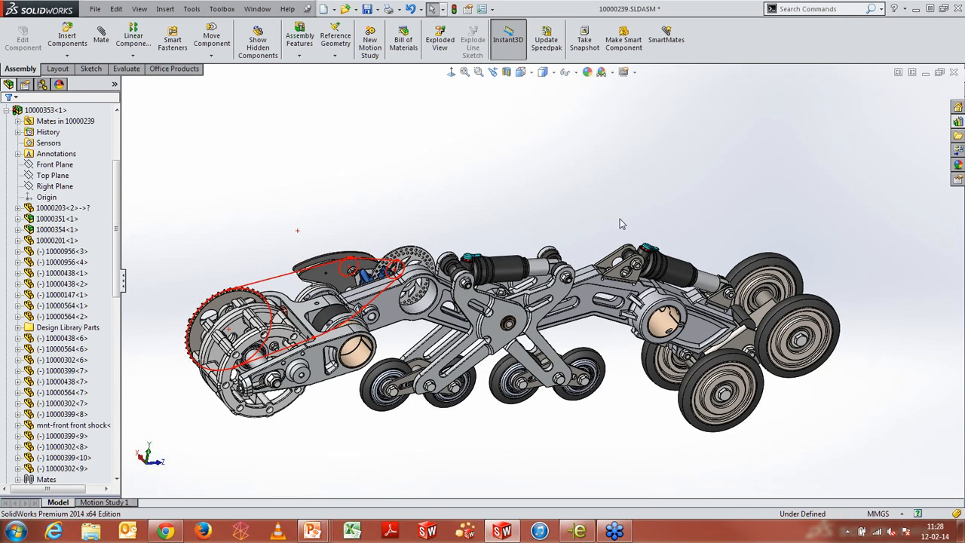
pyautogui.click(444, 9)
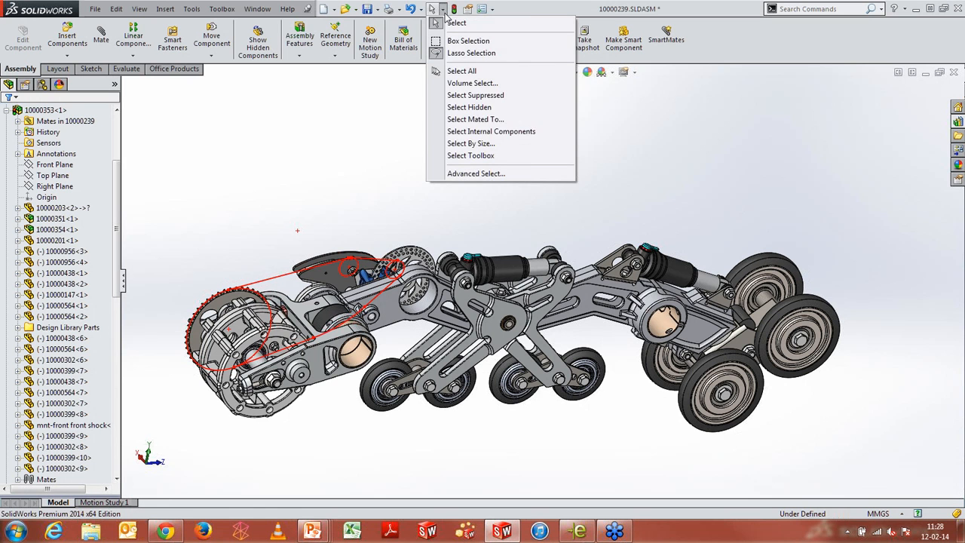
pyautogui.click(468, 144)
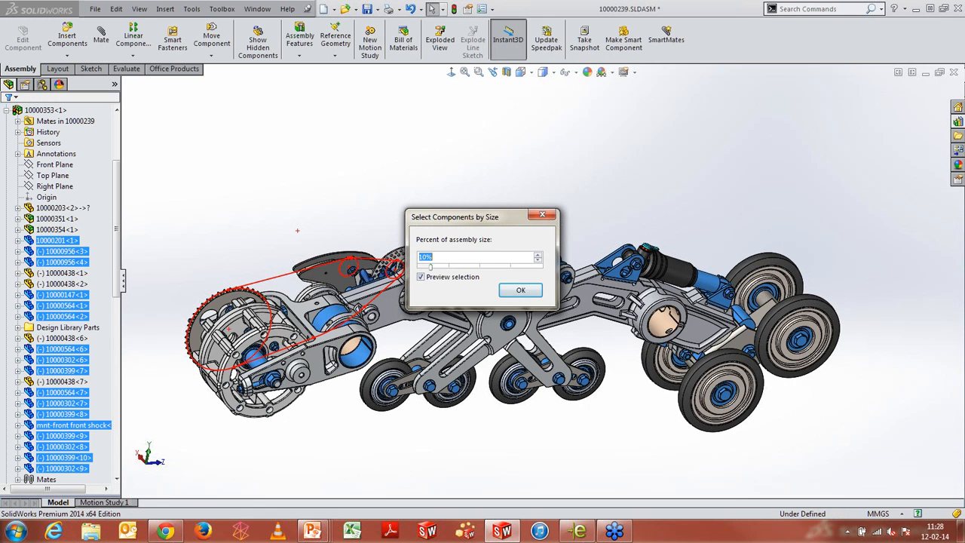
pyautogui.write('20')
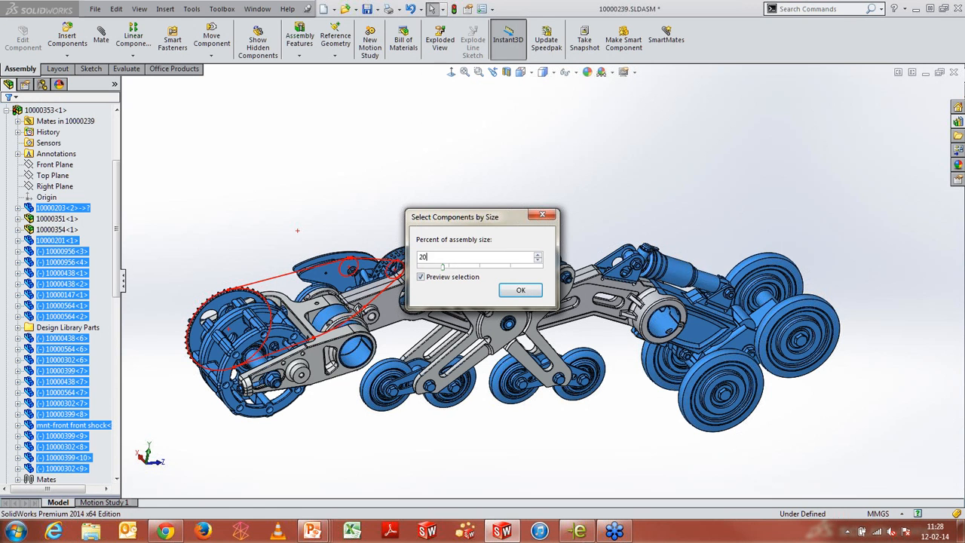
pyautogui.write('5')
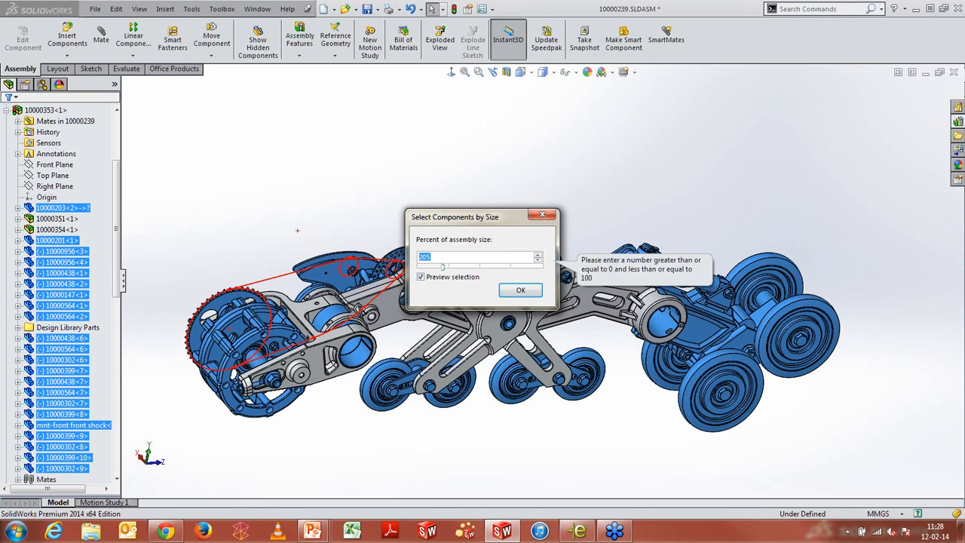
pyautogui.press('BackSpace')
pyautogui.write('5')
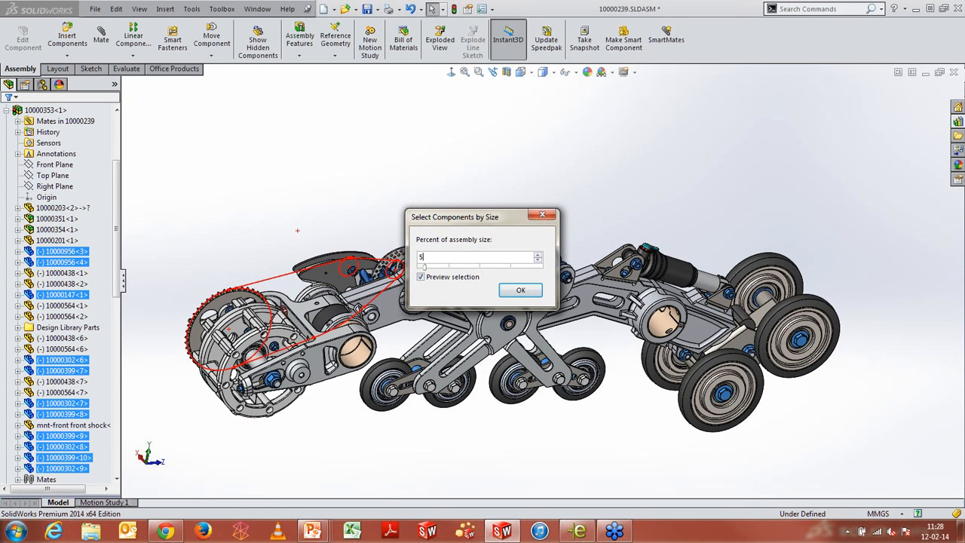
pyautogui.write('10')
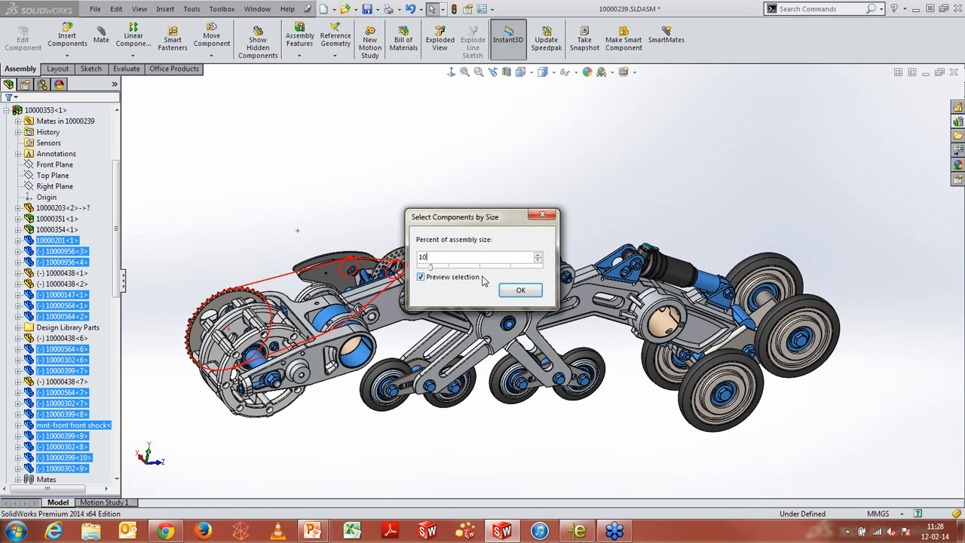
pyautogui.click(522, 292)
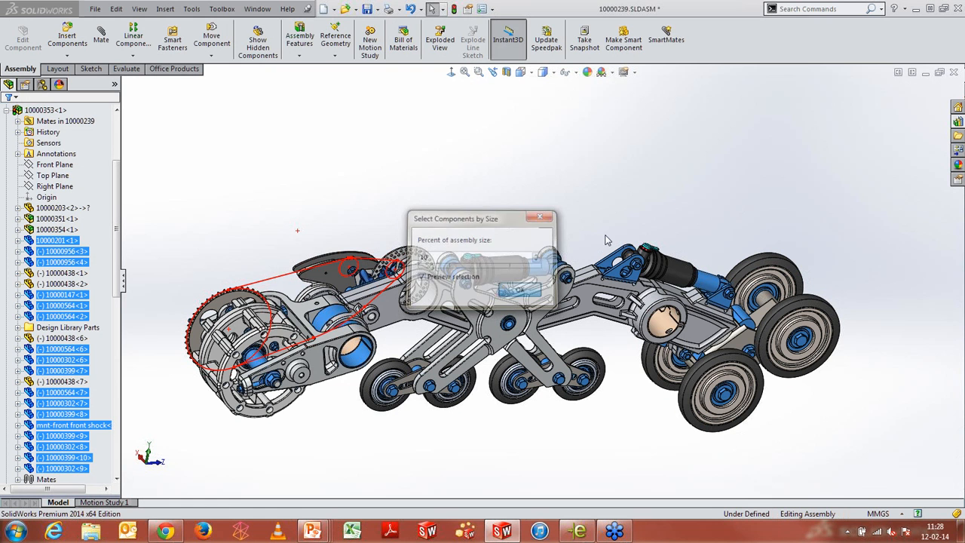
pyautogui.rightClick(642, 176)
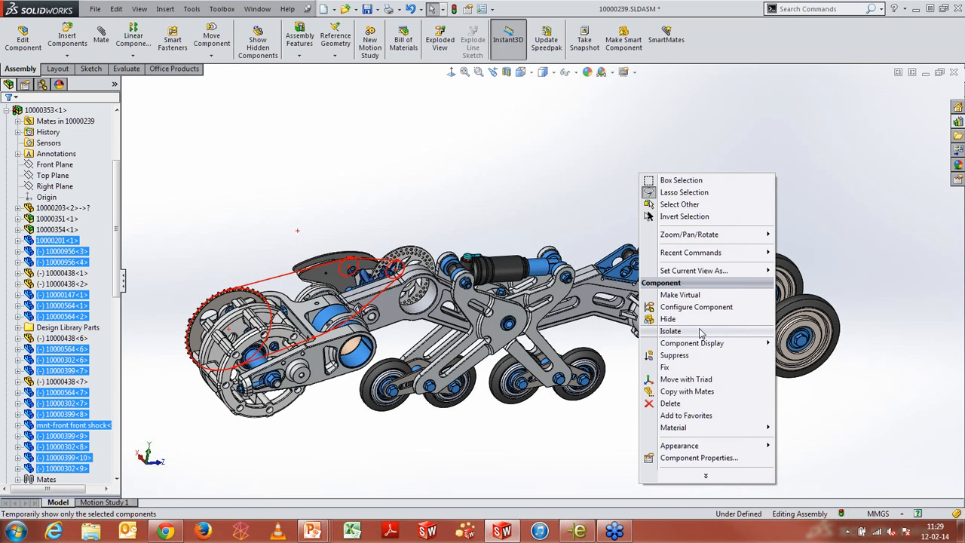
pyautogui.moveTo(706, 346)
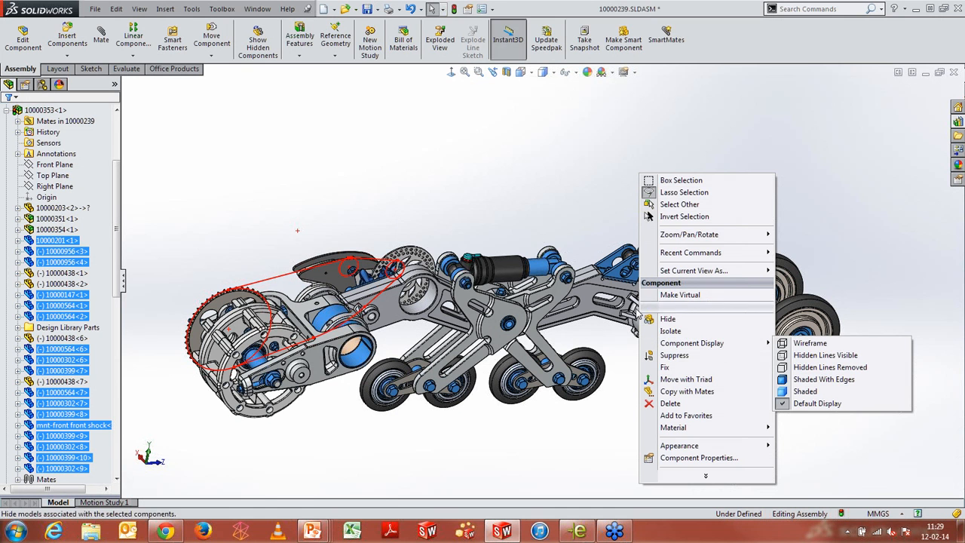
pyautogui.click(505, 152)
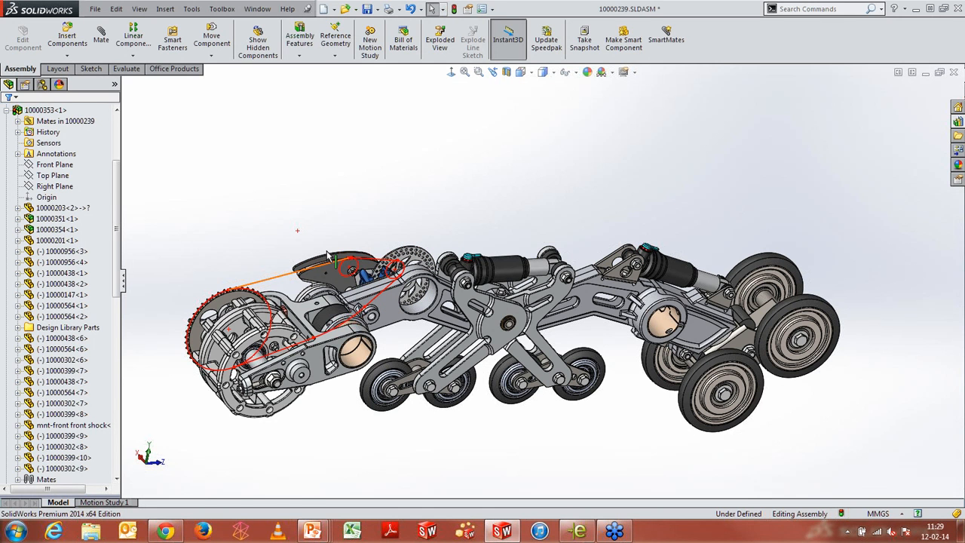
# View the mates of the 10000353 subassembly's Top Plane
pyautogui.rightClick(390, 309)
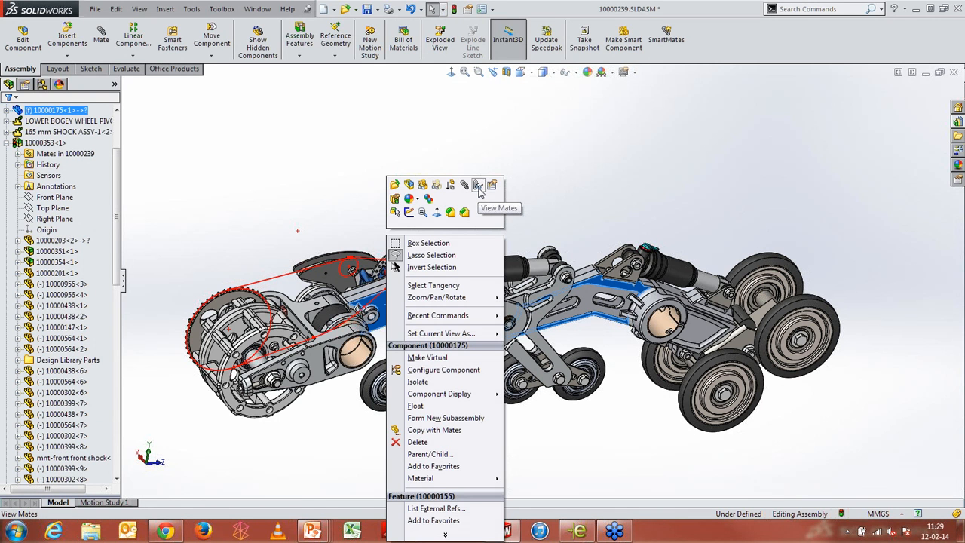
pyautogui.click(302, 141)
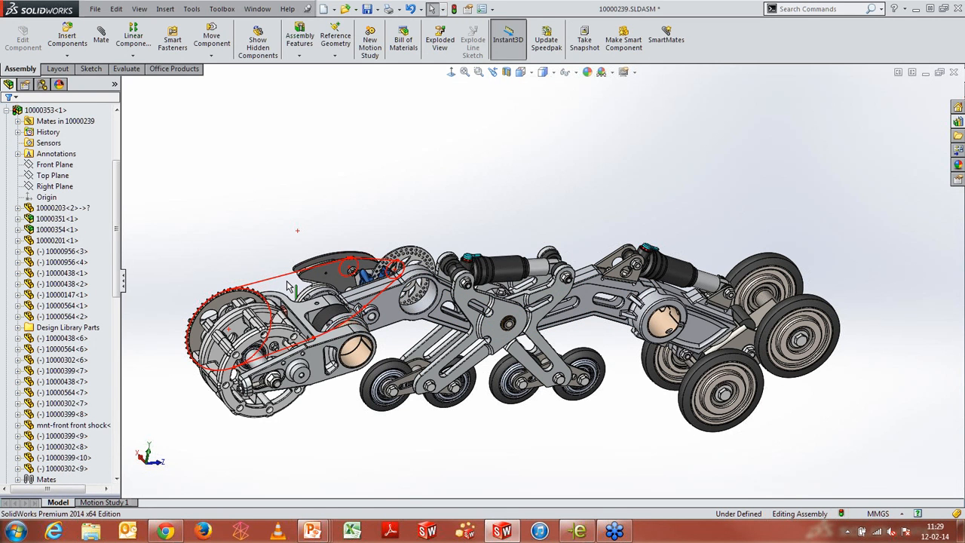
pyautogui.scroll(-2, 289, 285)
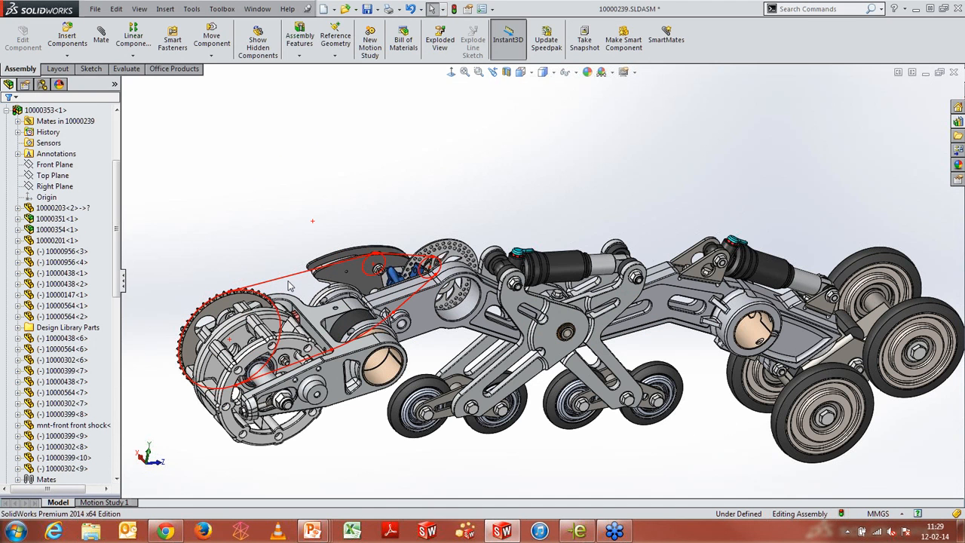
pyautogui.rightClick(49, 175)
pyautogui.click(80, 141)
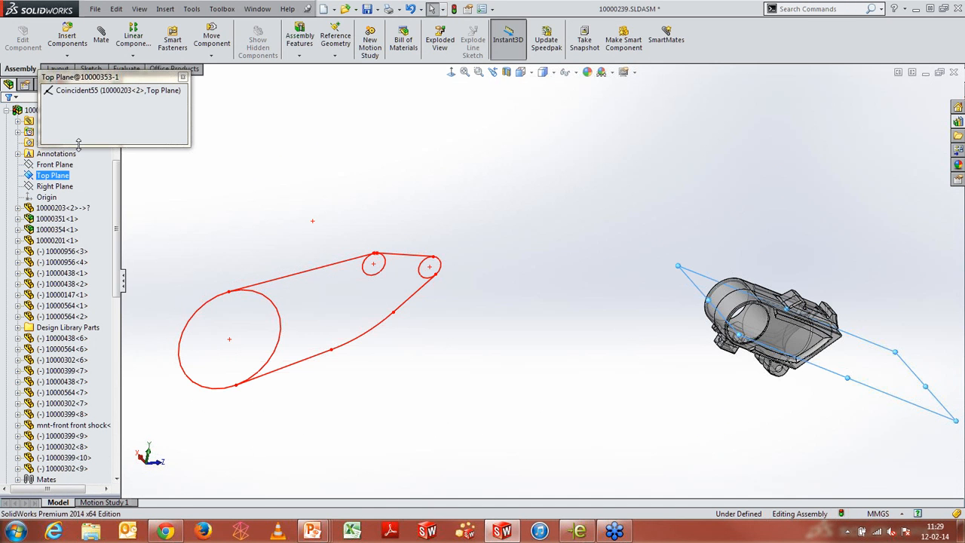
pyautogui.click(183, 77)
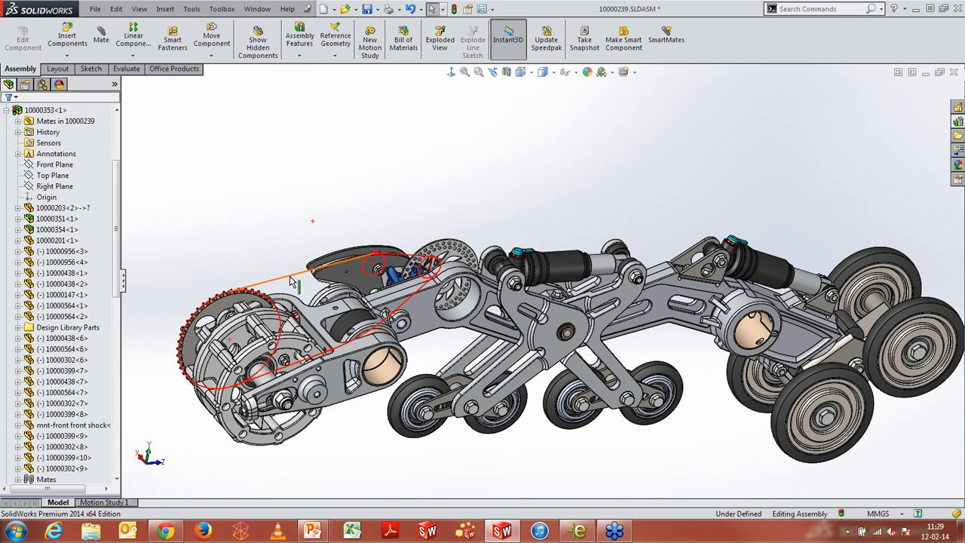
# View the mates of the Chain path sketch
pyautogui.click(293, 280)
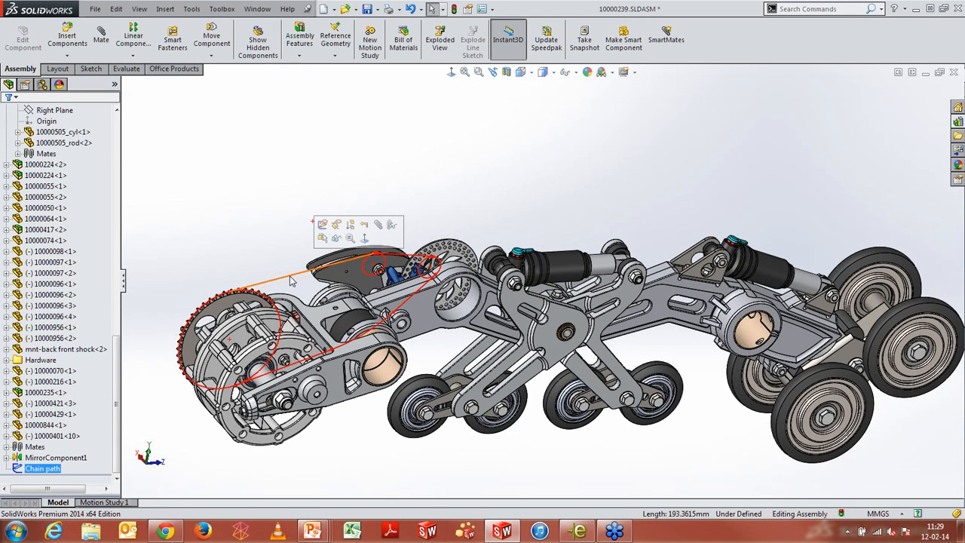
pyautogui.click(391, 225)
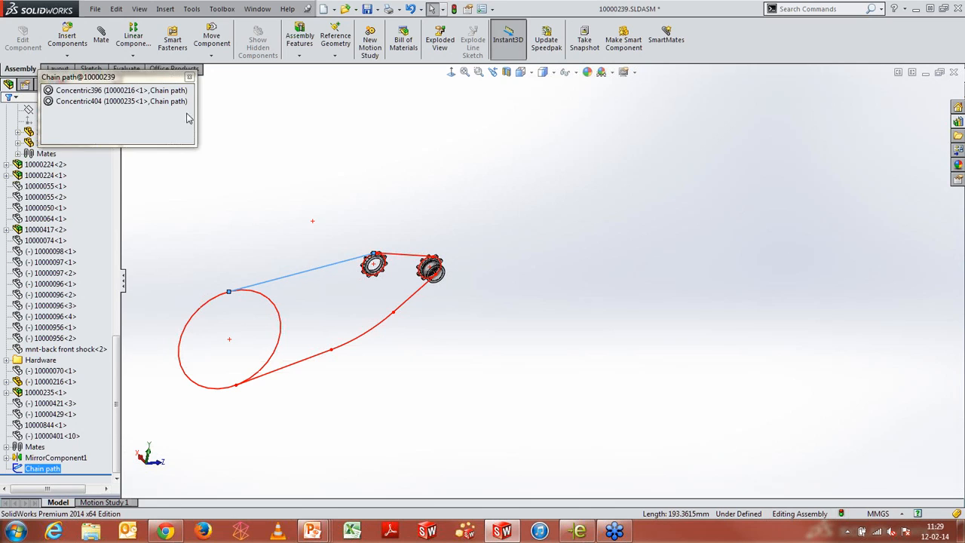
pyautogui.click(190, 77)
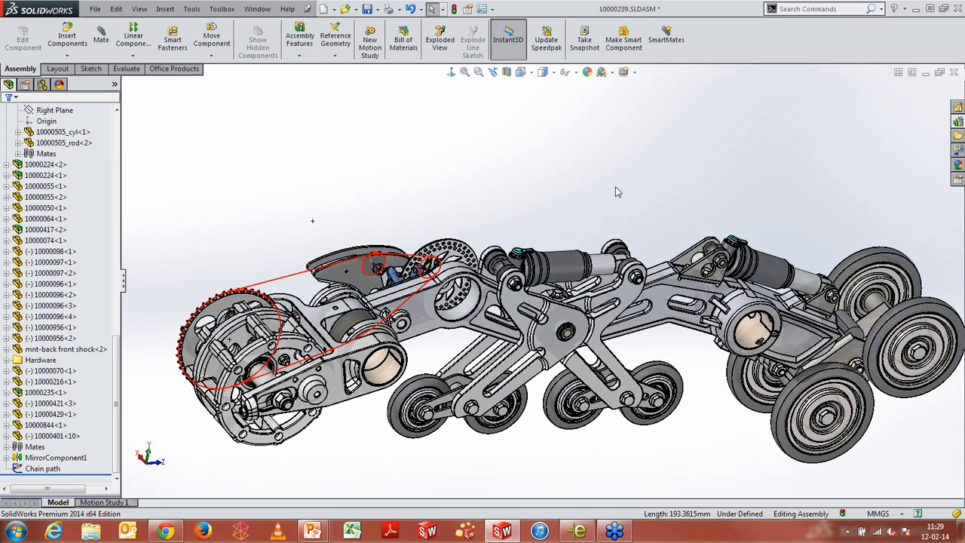
# Start an exploded view and drag both 10000412 pin components along an axis about 158 mm as an explode step
pyautogui.click(611, 170)
pyautogui.moveTo(696, 180); pyautogui.dragTo(576, 242, button='middle')
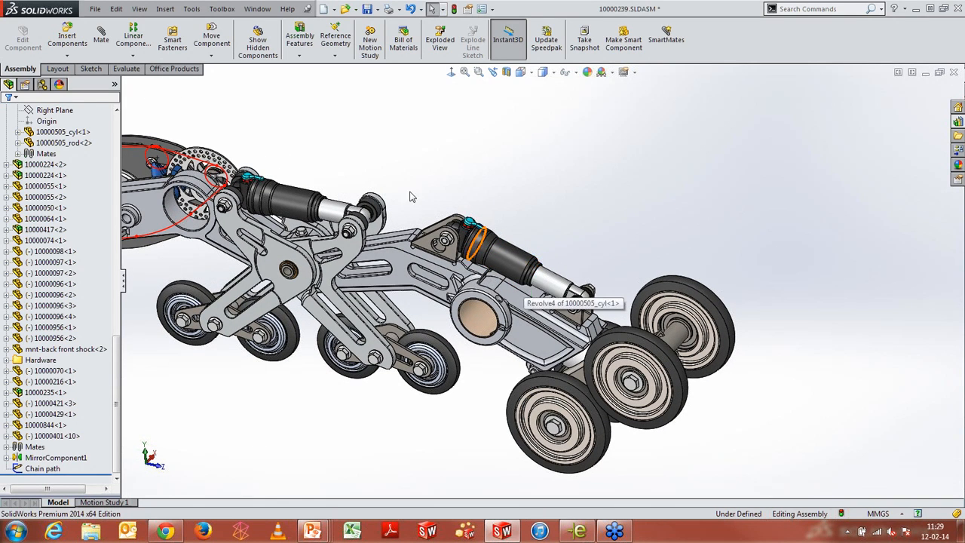
pyautogui.click(439, 43)
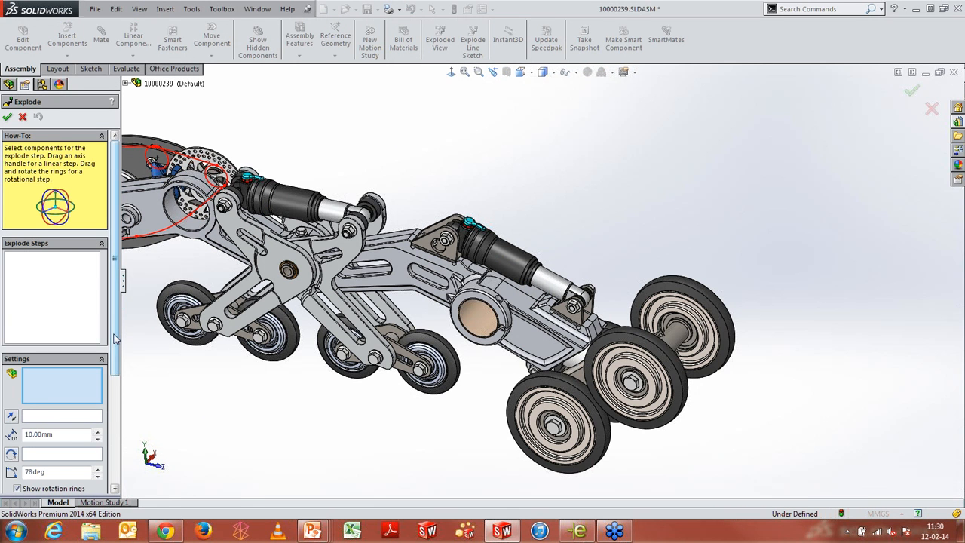
pyautogui.scroll(-3, 112, 343)
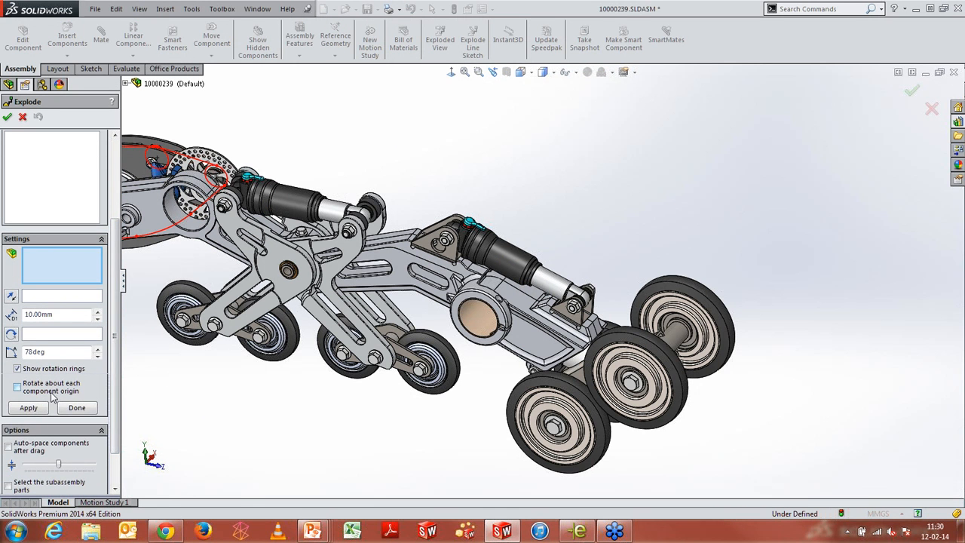
pyautogui.scroll(-1, 555, 239)
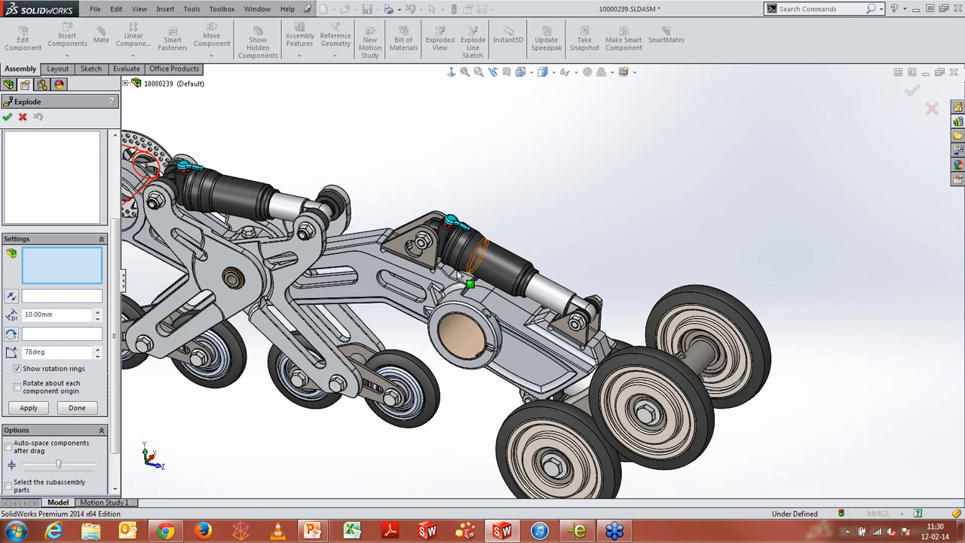
pyautogui.click(439, 243)
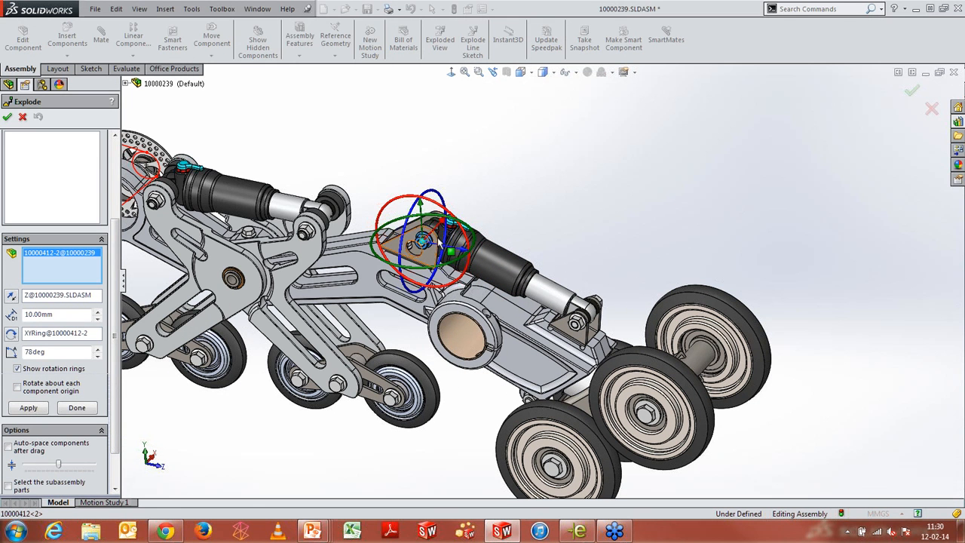
pyautogui.click(588, 323)
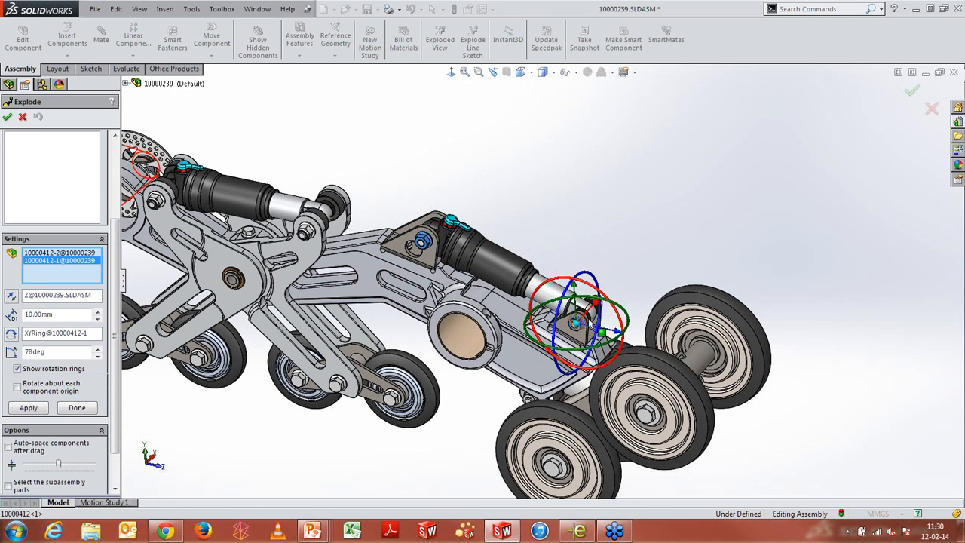
pyautogui.moveTo(588, 309); pyautogui.dragTo(527, 379)
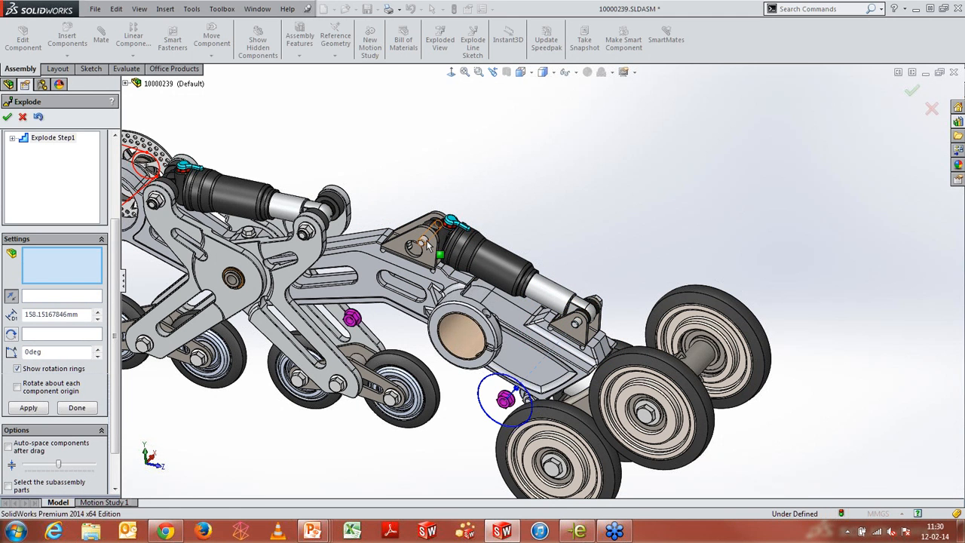
# Select both 10000401 bolt components and drag them about 155 mm along an axis as a second explode step
pyautogui.click(426, 241)
pyautogui.keyDown('ctrl'); pyautogui.click(580, 324); pyautogui.keyUp('ctrl')
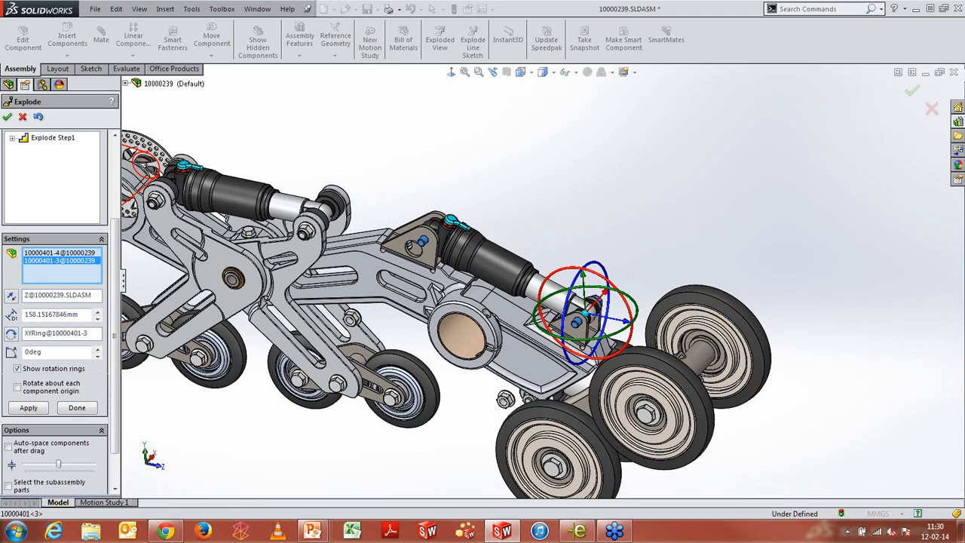
pyautogui.moveTo(588, 309); pyautogui.dragTo(665, 222)
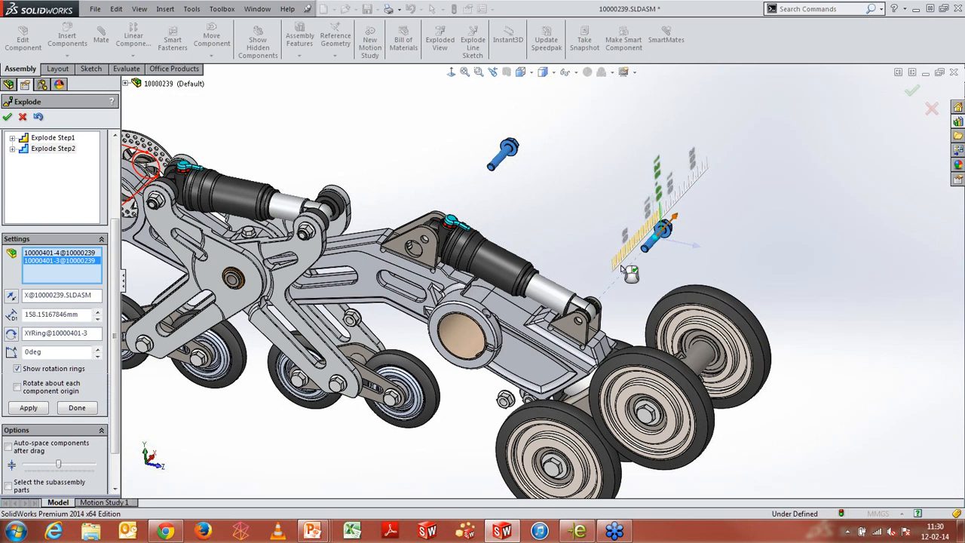
# Select the 165 mm SHOCK ASSY, move the manipulator onto the mount face, rotate it about 45.5 degrees as a third explode step, and finish the exploded view
pyautogui.click(555, 299)
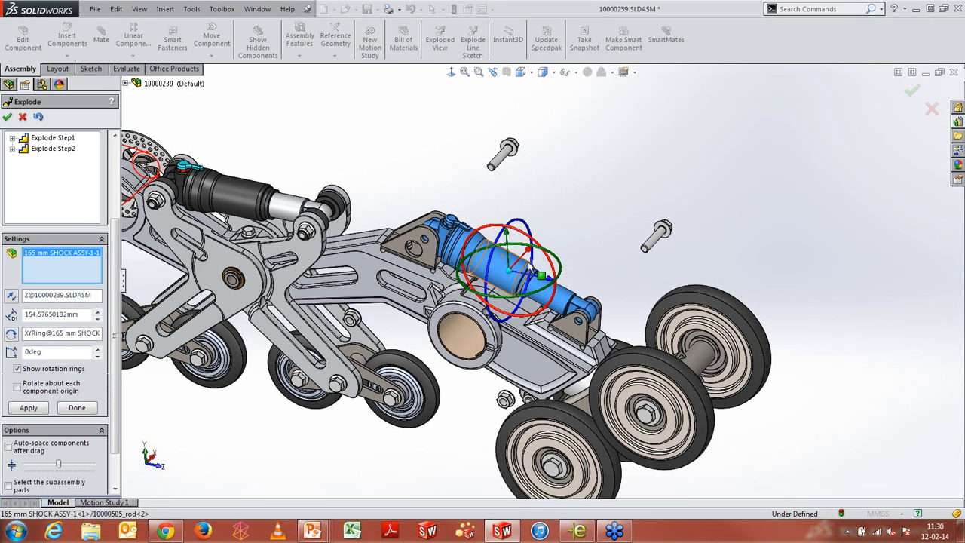
pyautogui.moveTo(509, 269); pyautogui.dragTo(408, 247)
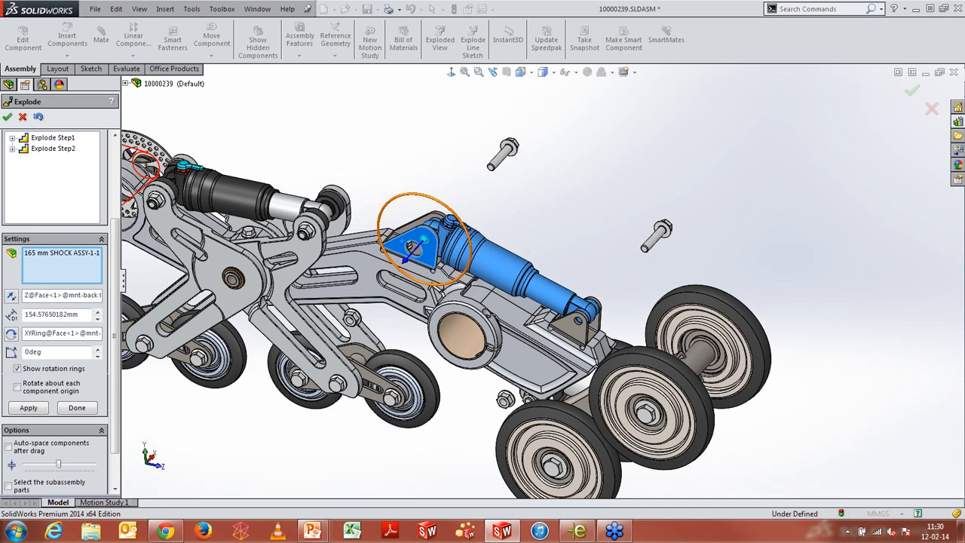
pyautogui.moveTo(446, 206); pyautogui.dragTo(398, 151)
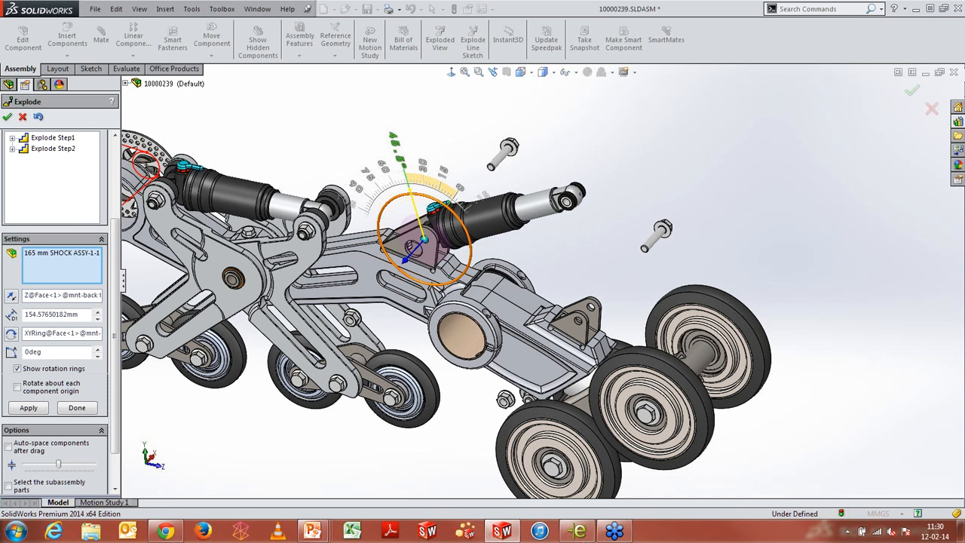
pyautogui.moveTo(411, 194); pyautogui.dragTo(409, 191)
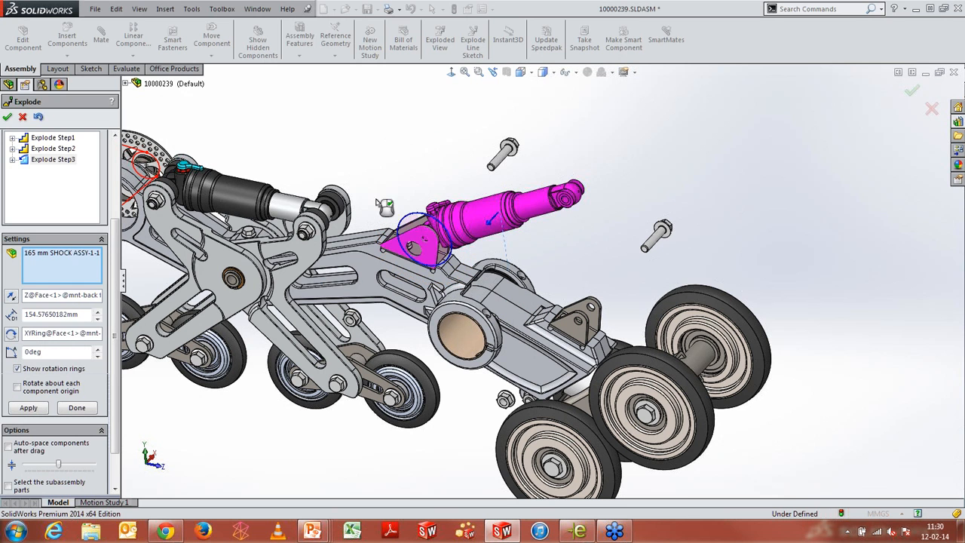
pyautogui.click(6, 116)
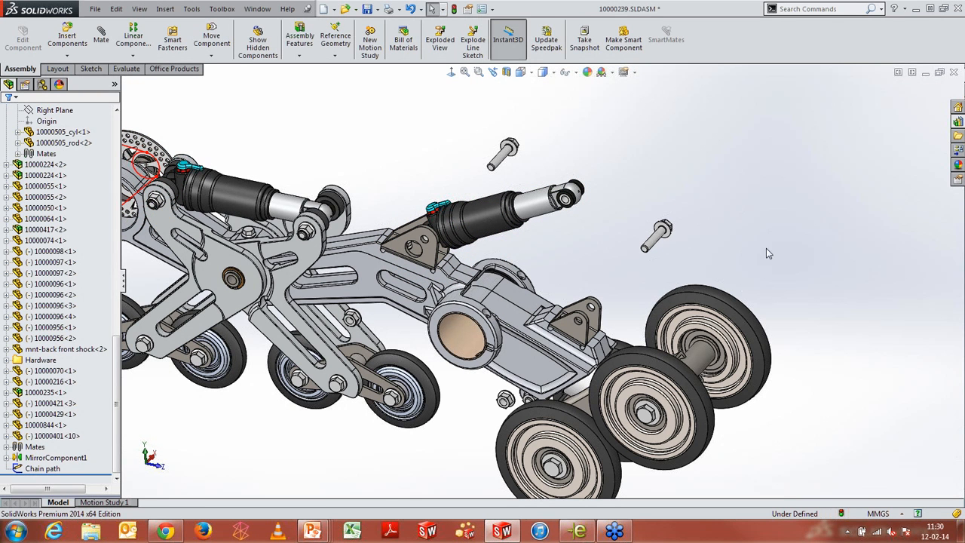
# Animate the collapse of ExplView1 from the assembly's configurations and close the animation controller
pyautogui.click(43, 84)
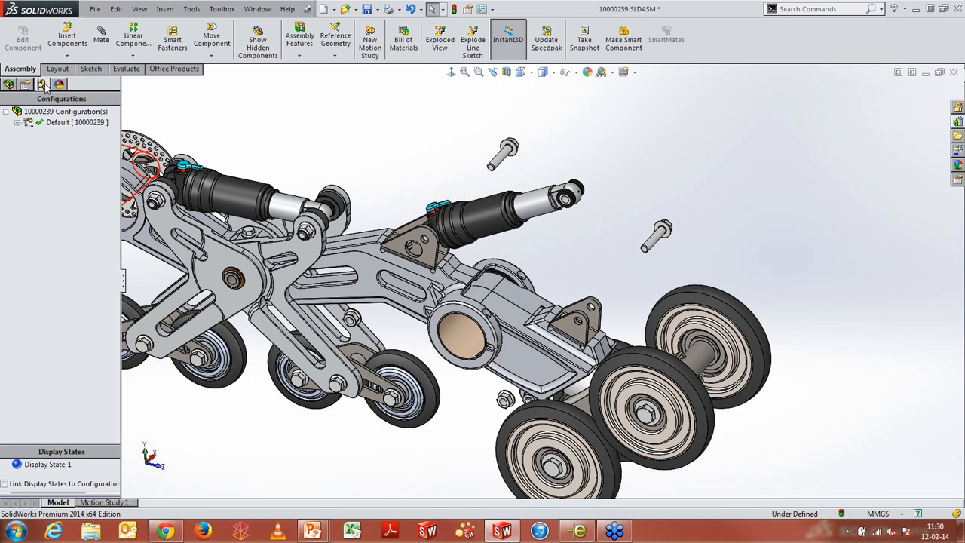
pyautogui.click(43, 123)
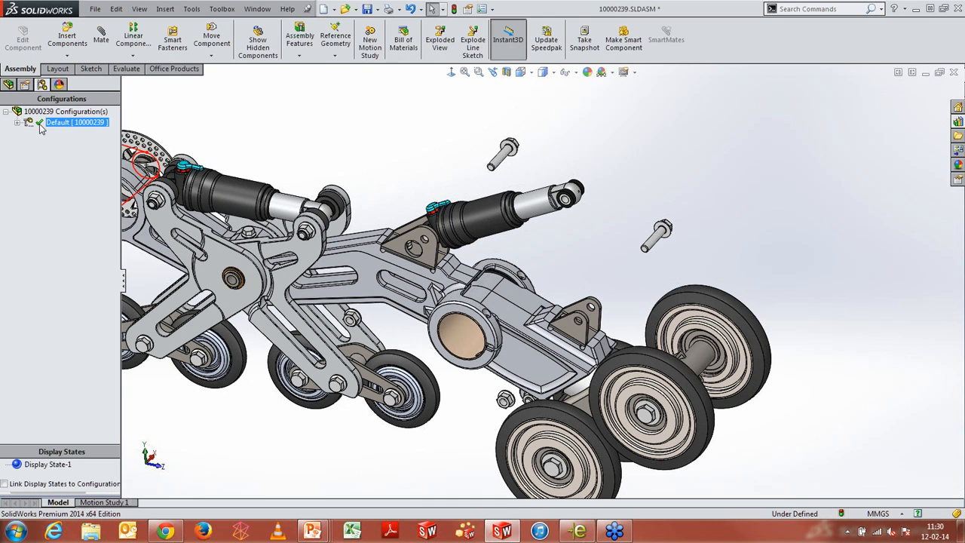
pyautogui.click(17, 123)
pyautogui.click(47, 135)
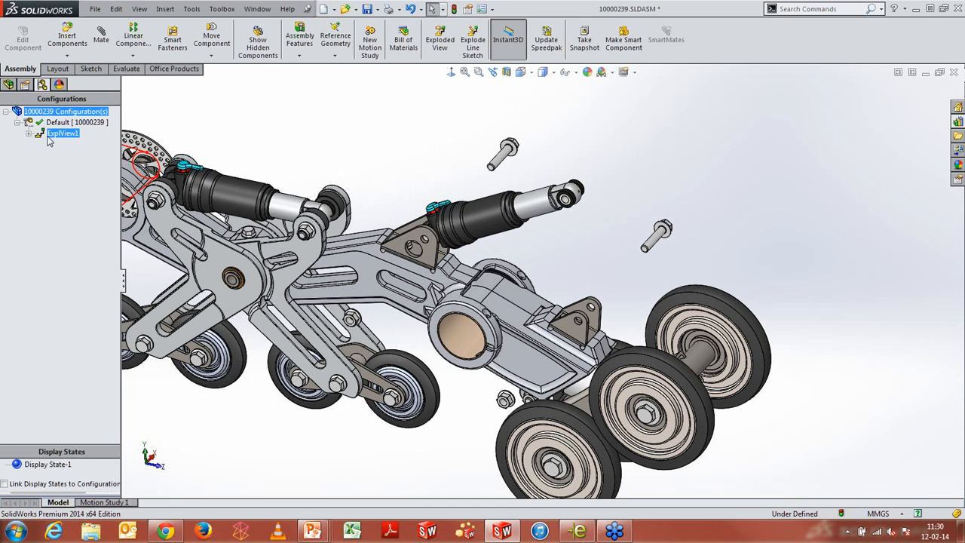
pyautogui.rightClick(54, 137)
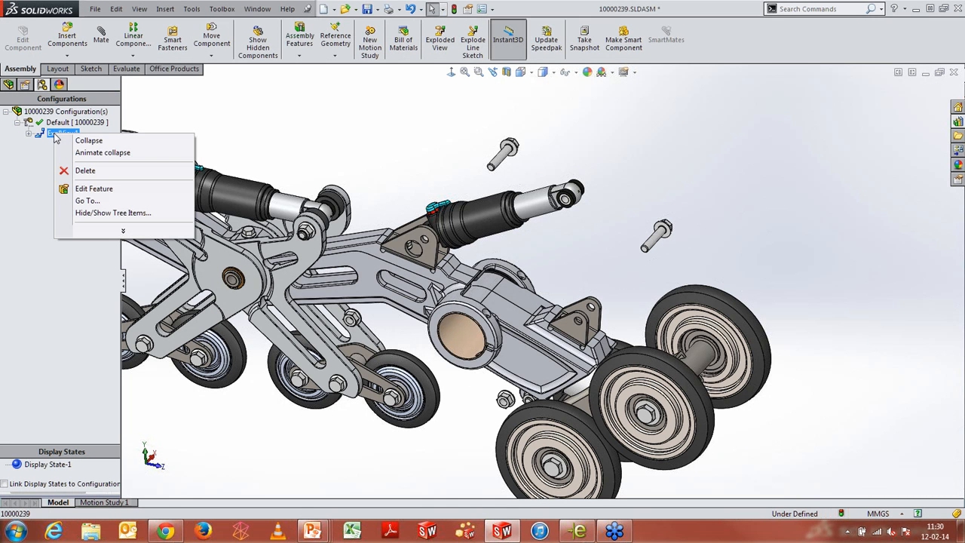
pyautogui.click(88, 153)
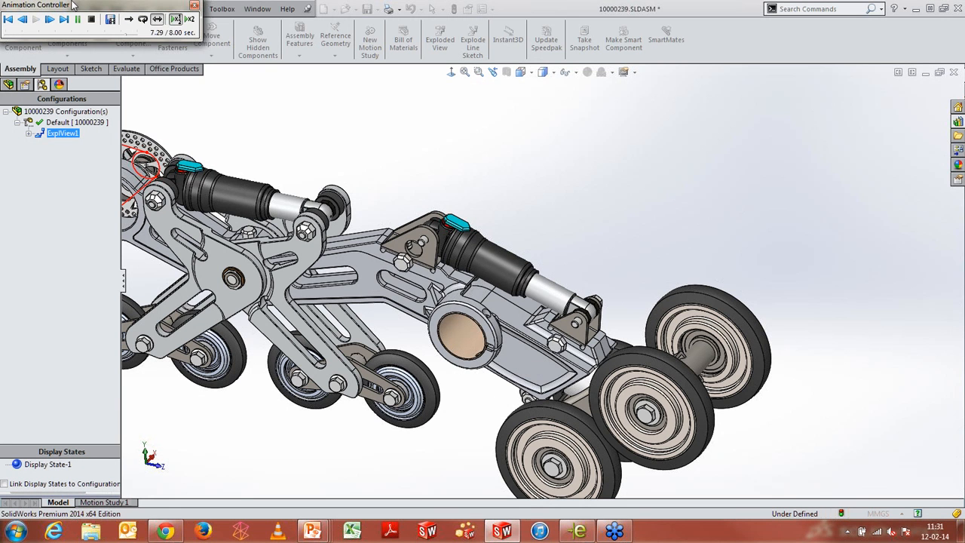
pyautogui.click(195, 7)
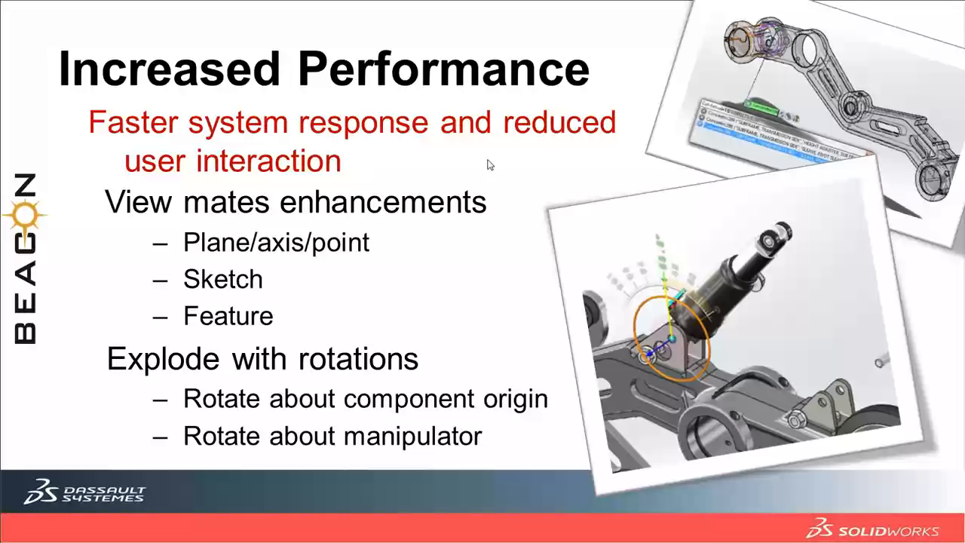
# Advance the presentation to the Mirror components slide and switch back to the assembly
pyautogui.click(487, 161)
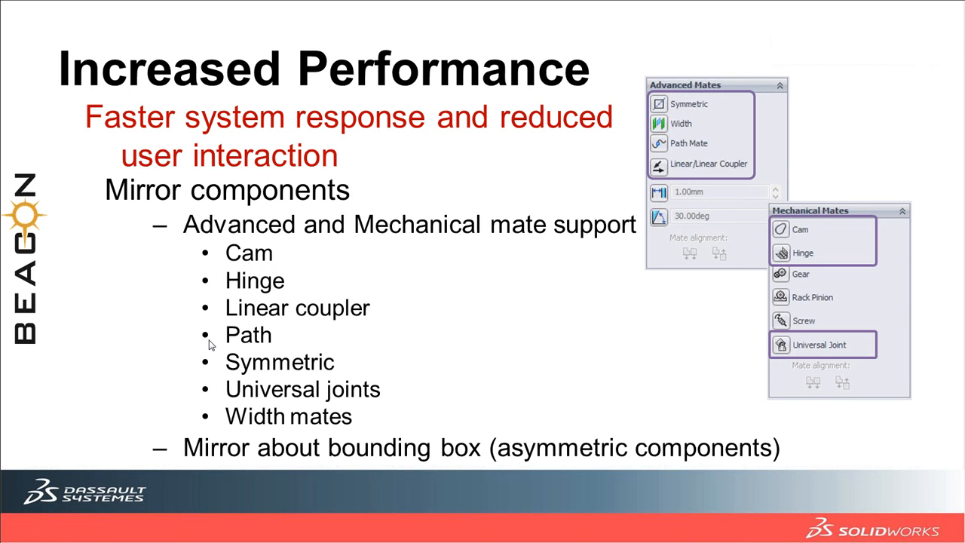
pyautogui.hotkey('alt', 'Tab')
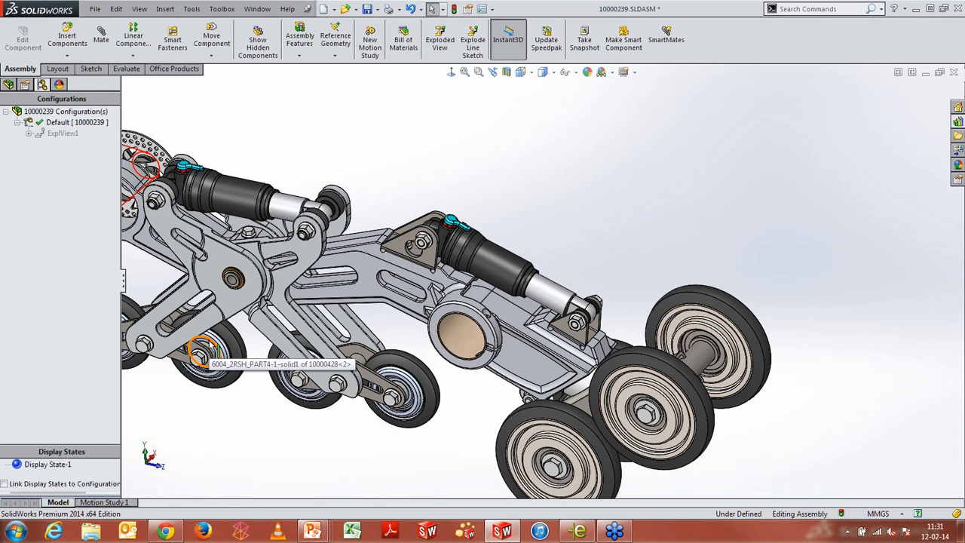
# Browse the MirrorComponent1 feature and its mates in the design tree, viewing the Width33 mate
pyautogui.scroll(5, 510, 189)
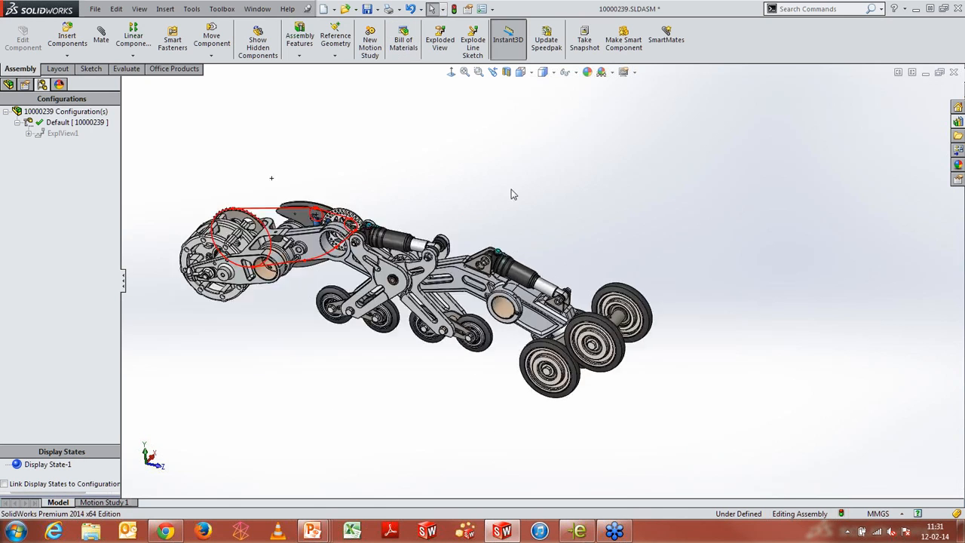
pyautogui.moveTo(452, 219); pyautogui.dragTo(542, 266, button='middle')
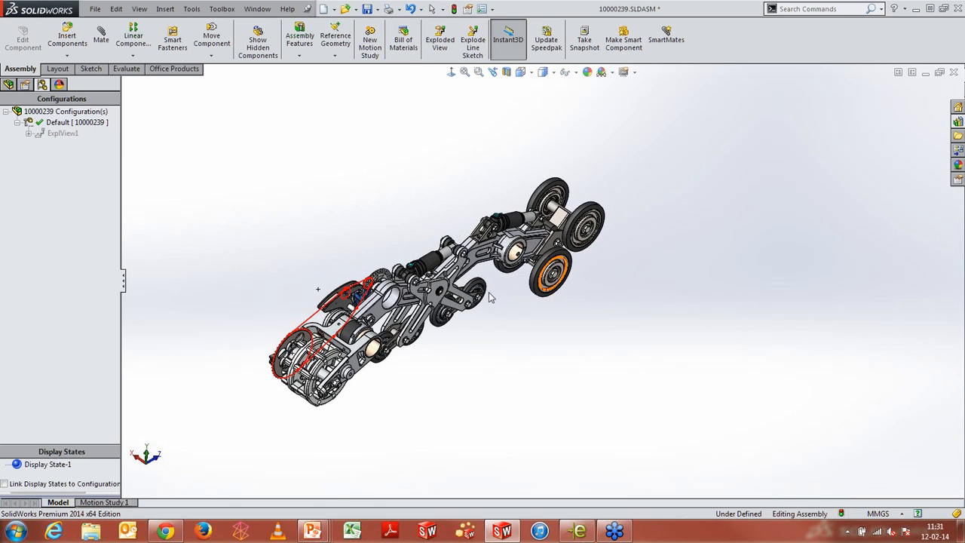
pyautogui.click(10, 89)
pyautogui.scroll(-5, 413, 266)
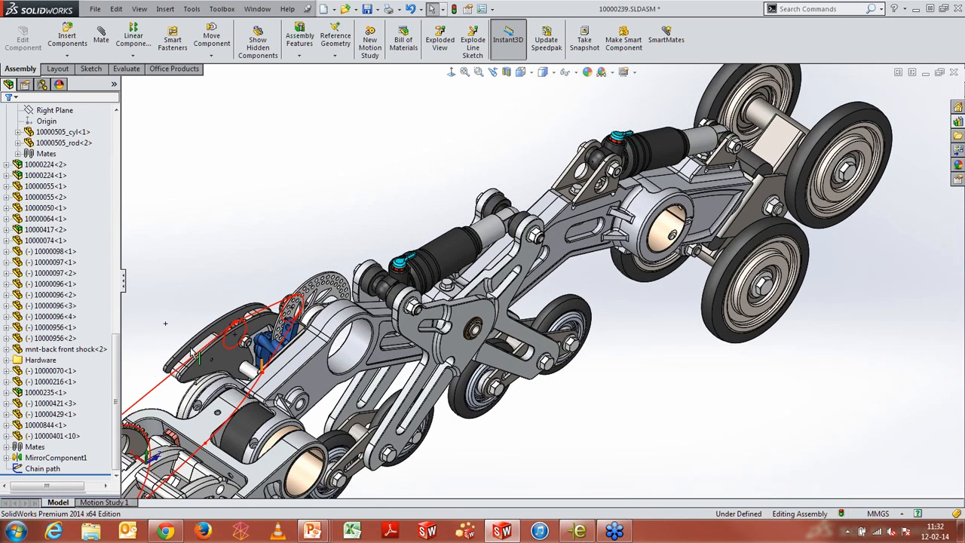
pyautogui.click(6, 458)
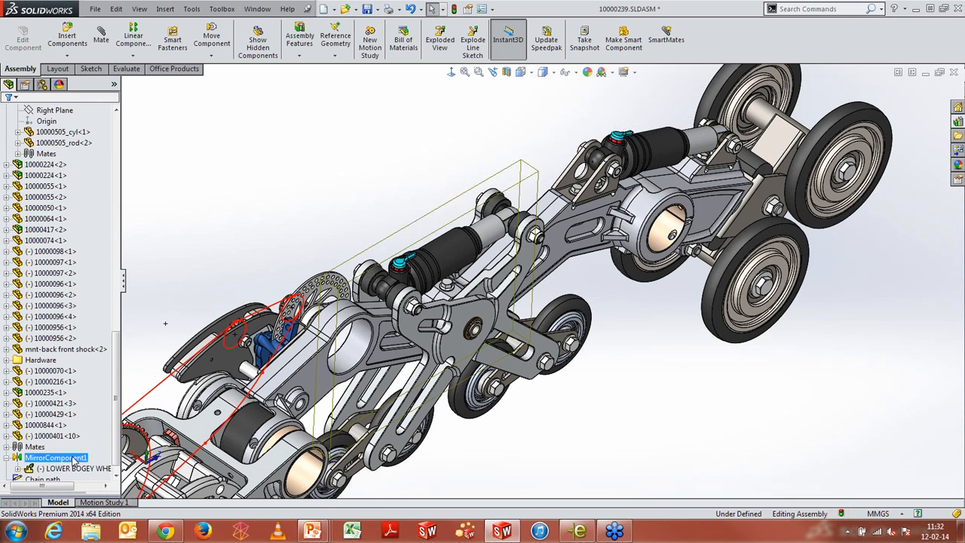
pyautogui.click(116, 476)
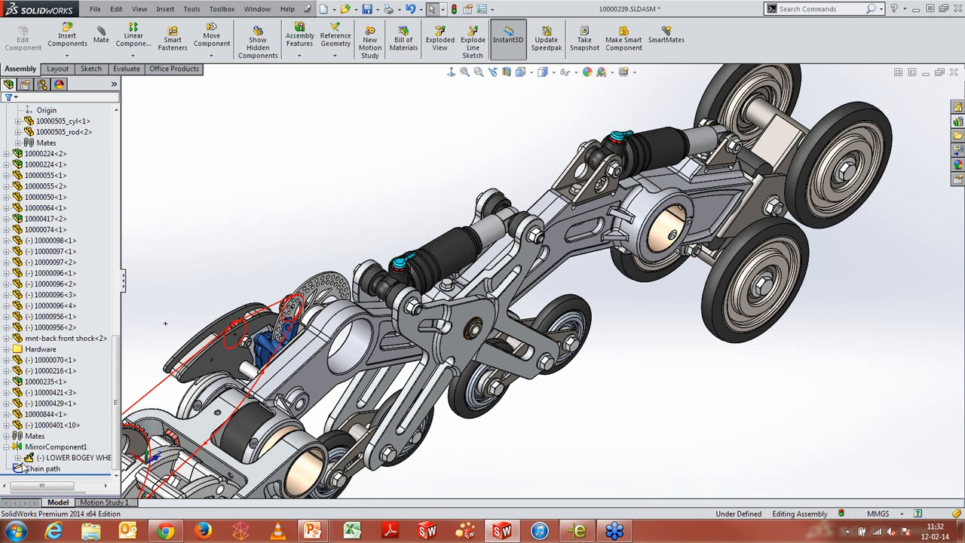
pyautogui.click(25, 468)
pyautogui.click(17, 457)
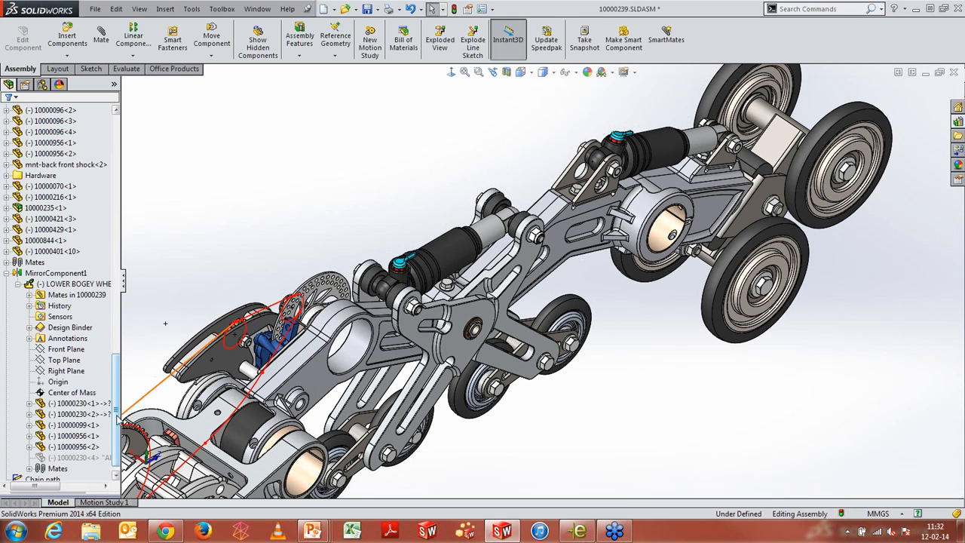
pyautogui.click(53, 468)
pyautogui.click(29, 468)
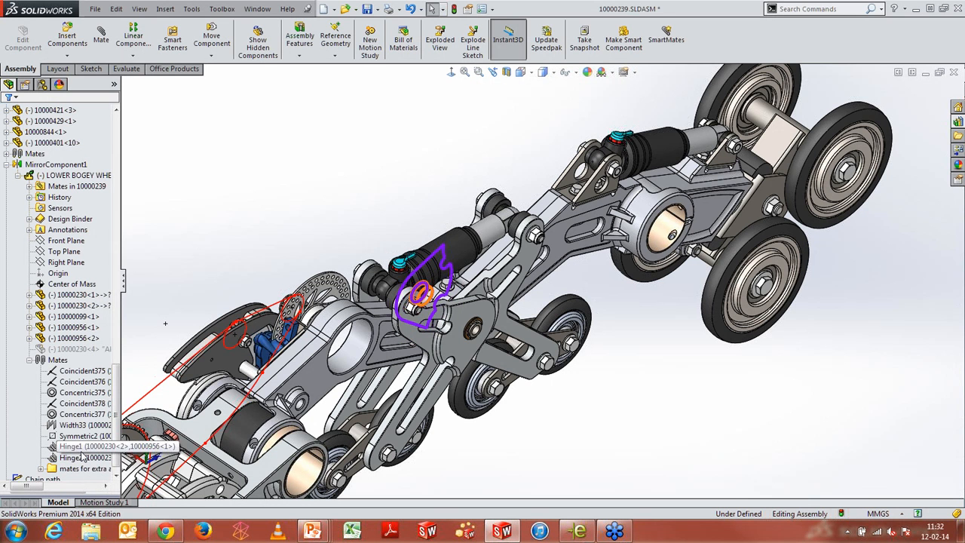
pyautogui.click(83, 425)
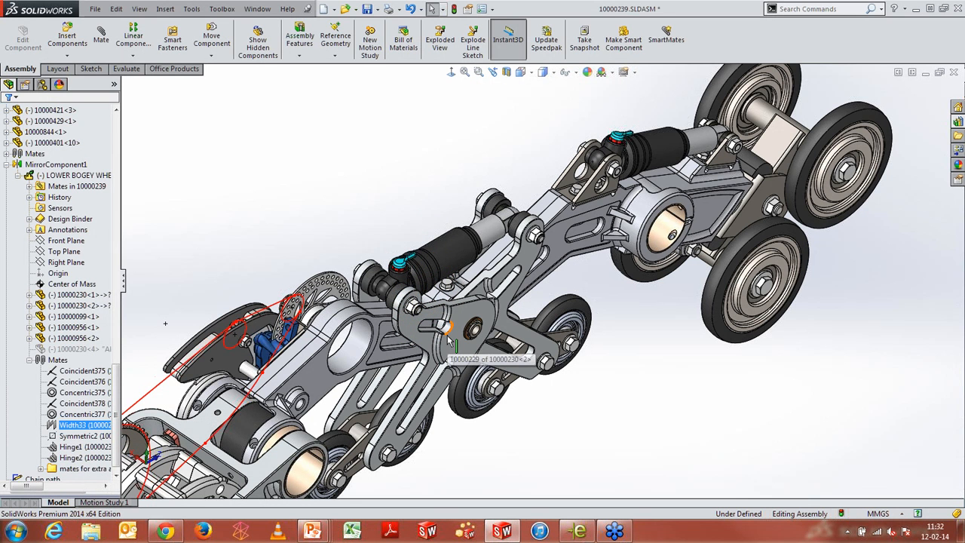
pyautogui.click(276, 226)
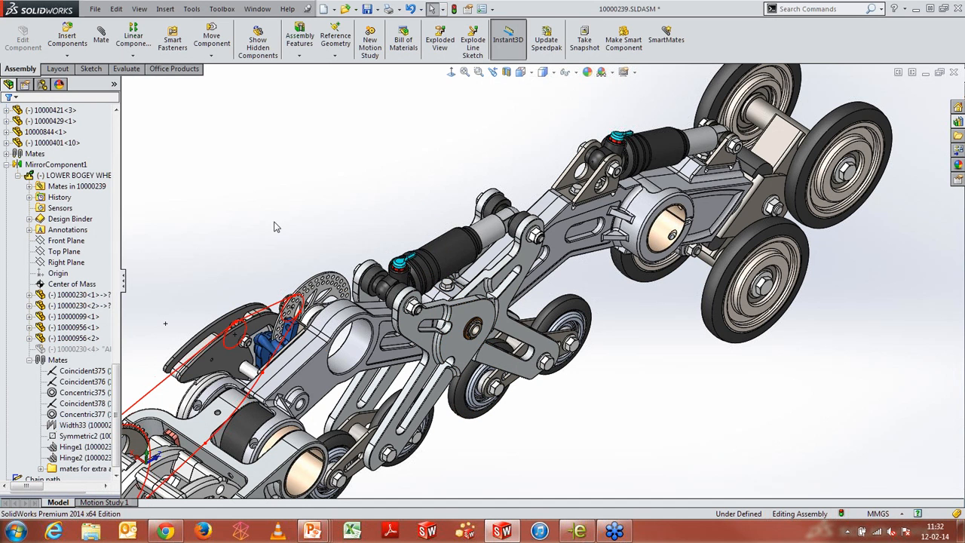
# Select the middle suspension arm in the model and locate it in the design tree
pyautogui.click(447, 346)
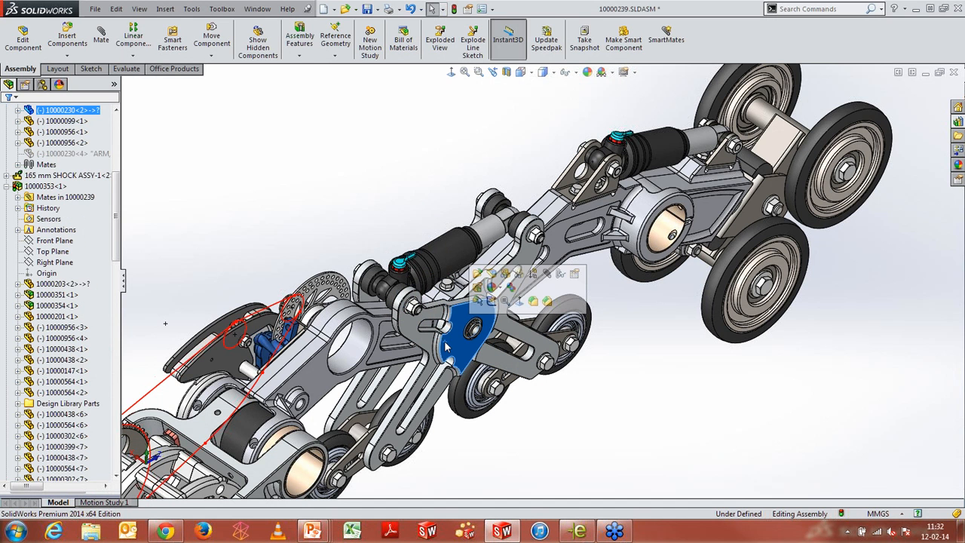
pyautogui.rightClick(82, 157)
pyautogui.click(118, 123)
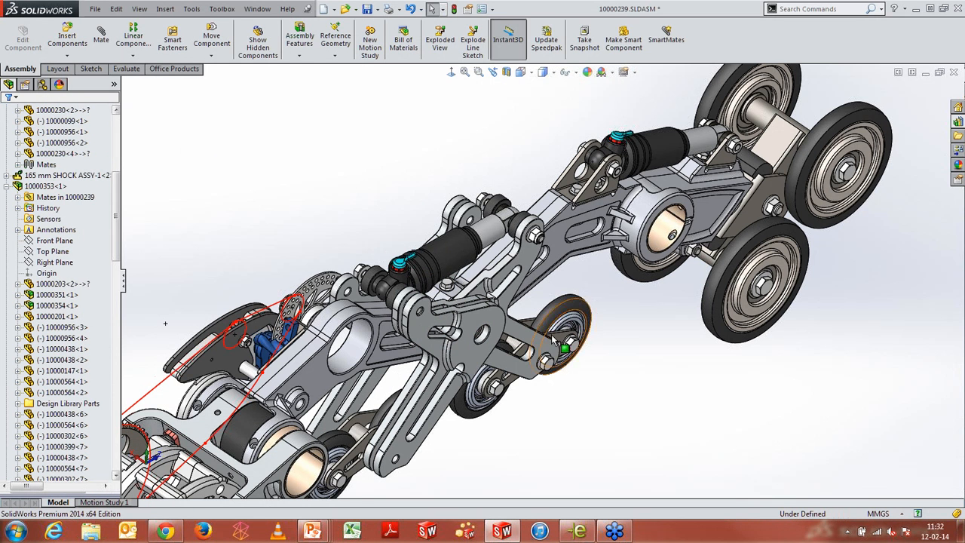
pyautogui.moveTo(547, 365); pyautogui.dragTo(517, 398, button='middle')
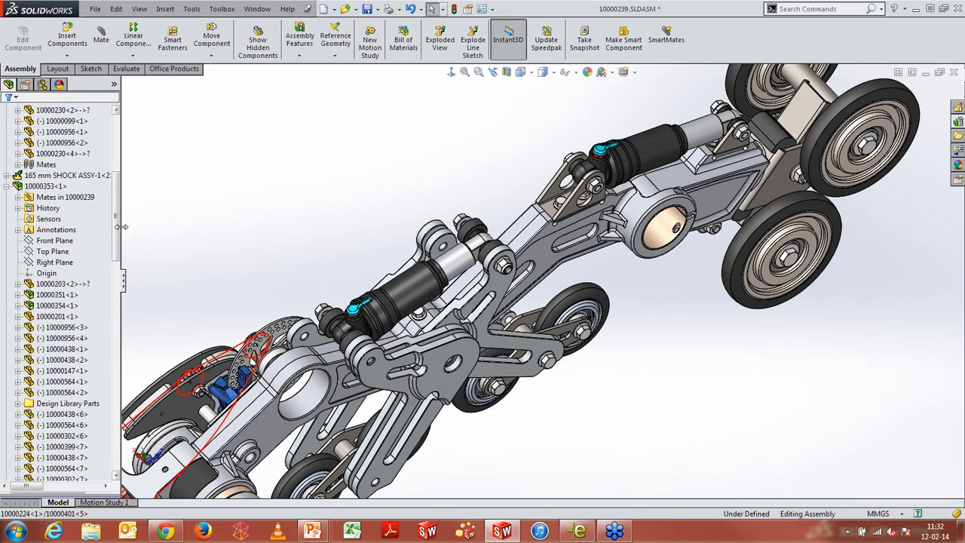
pyautogui.moveTo(121, 235); pyautogui.dragTo(115, 438)
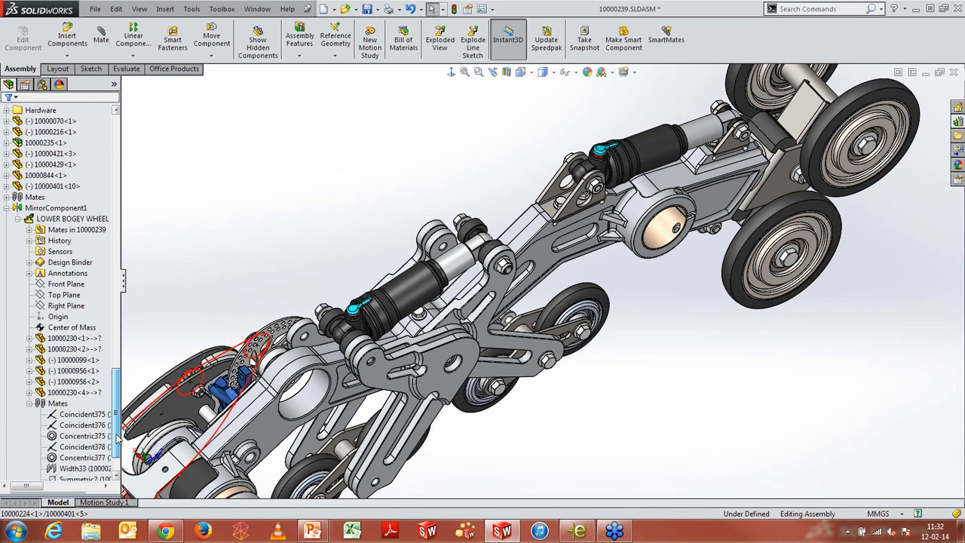
# Edit the MirrorComponent1 feature and advance to its component orientation step
pyautogui.click(68, 208)
pyautogui.rightClick(73, 214)
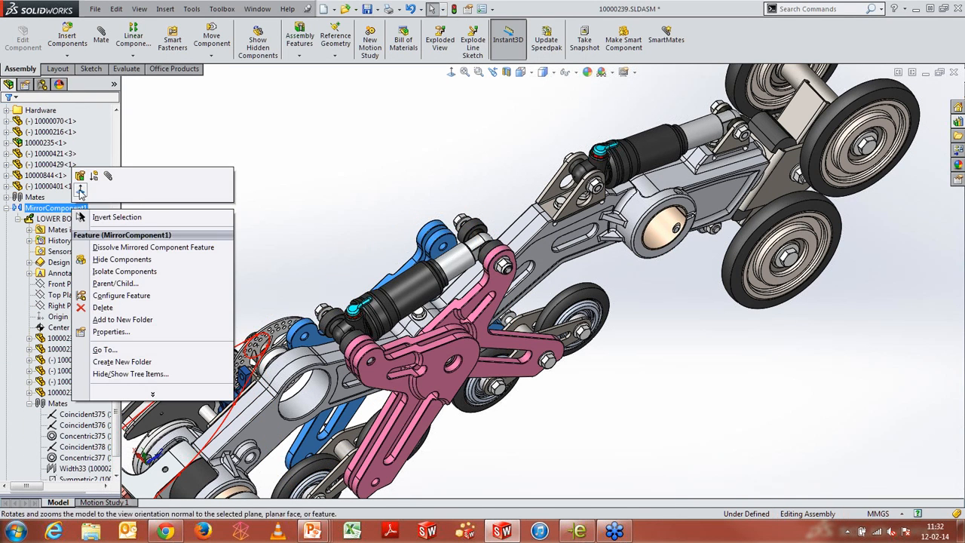
pyautogui.click(83, 184)
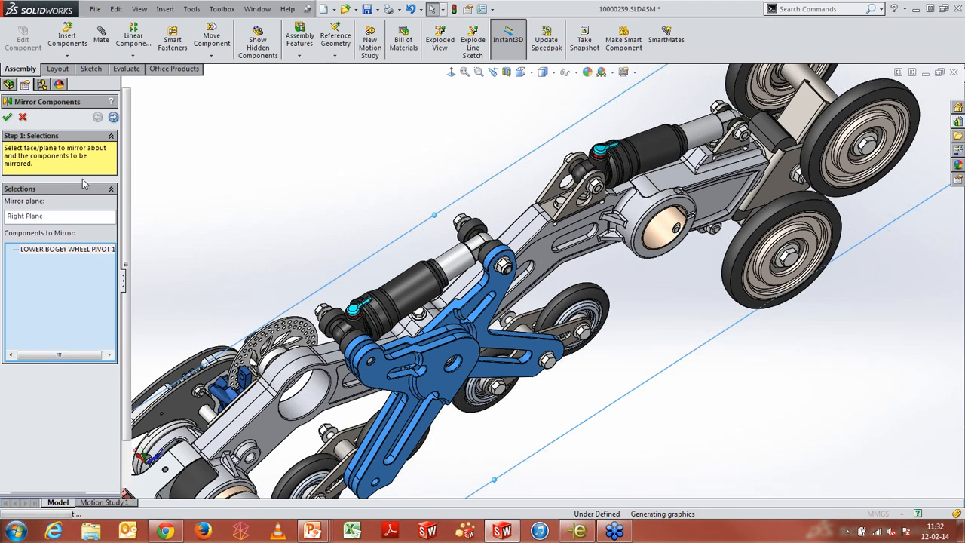
pyautogui.click(113, 118)
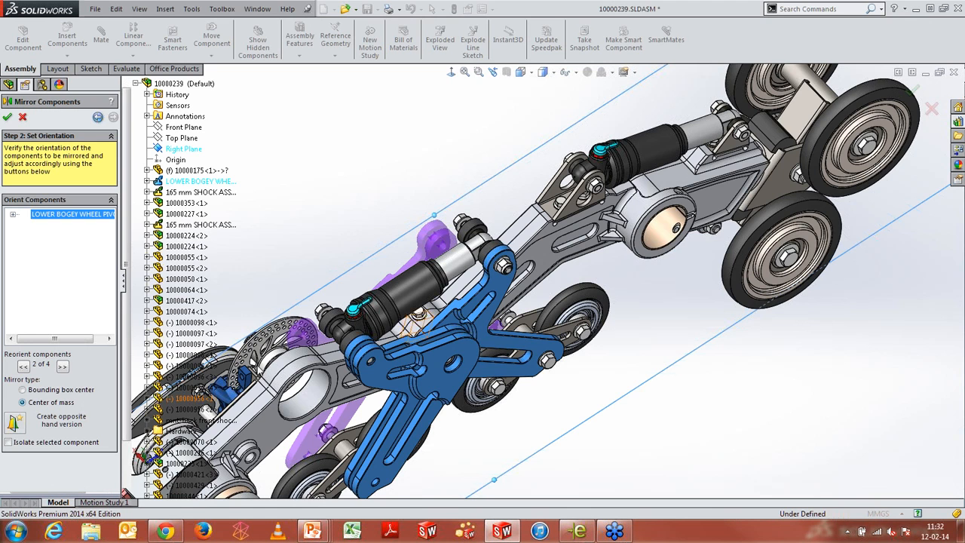
# Change the mirror type to Bounding box center and accept the Mirror Components feature
pyautogui.scroll(5, 366, 232)
pyautogui.scroll(-2, 368, 230)
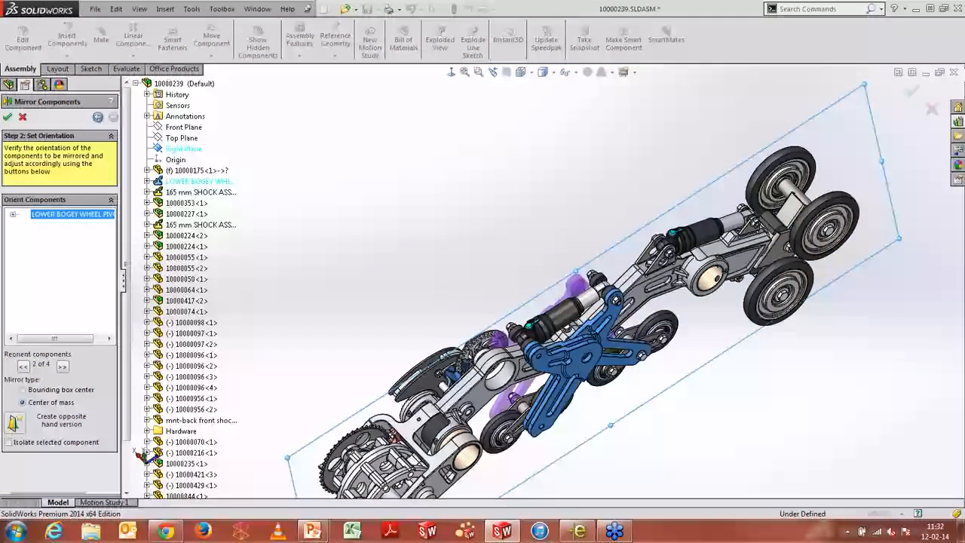
pyautogui.scroll(-3, 584, 453)
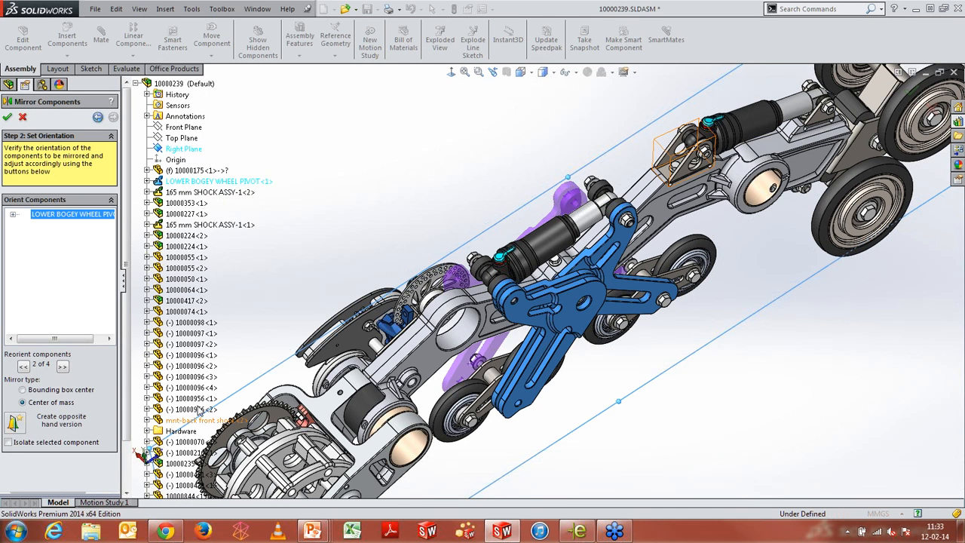
pyautogui.click(467, 219)
pyautogui.moveTo(467, 219); pyautogui.dragTo(462, 245, button='middle')
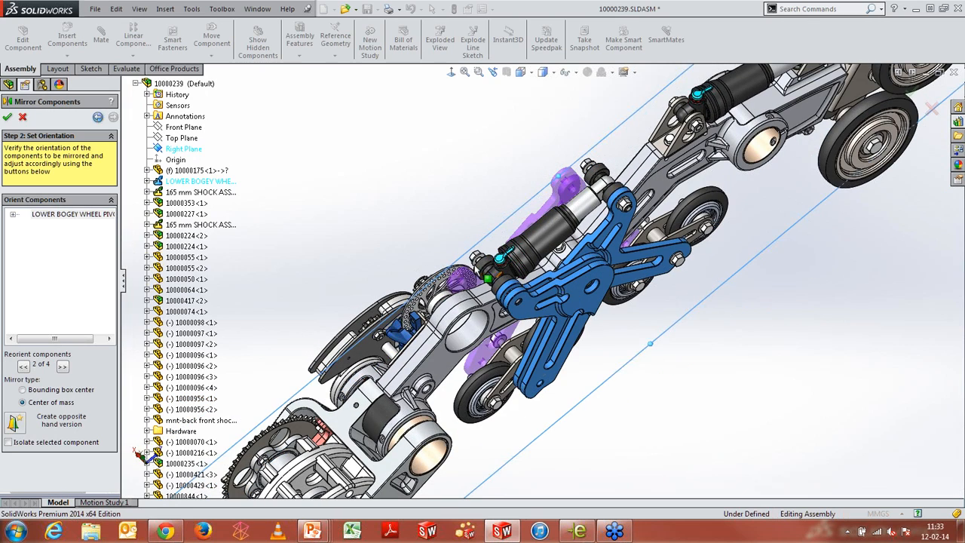
pyautogui.scroll(-3, 513, 265)
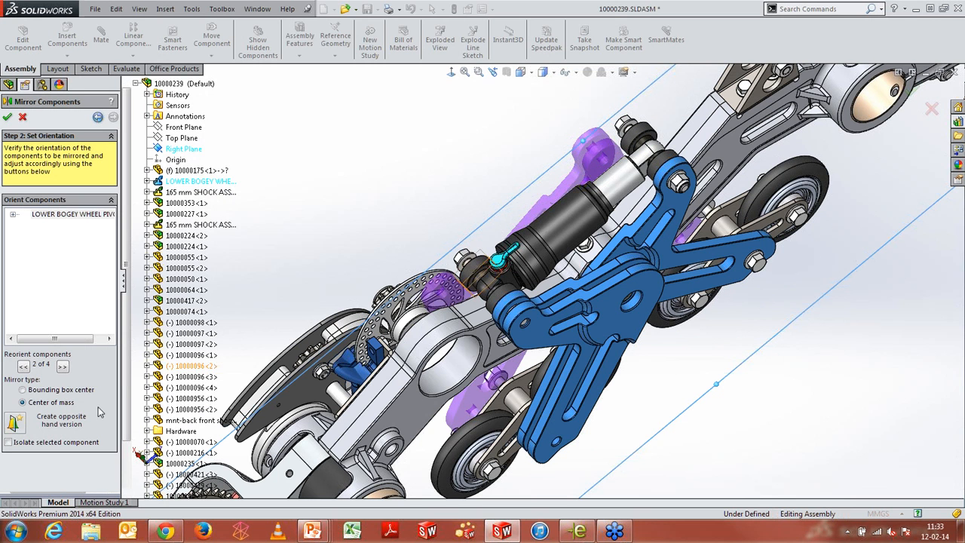
pyautogui.click(23, 390)
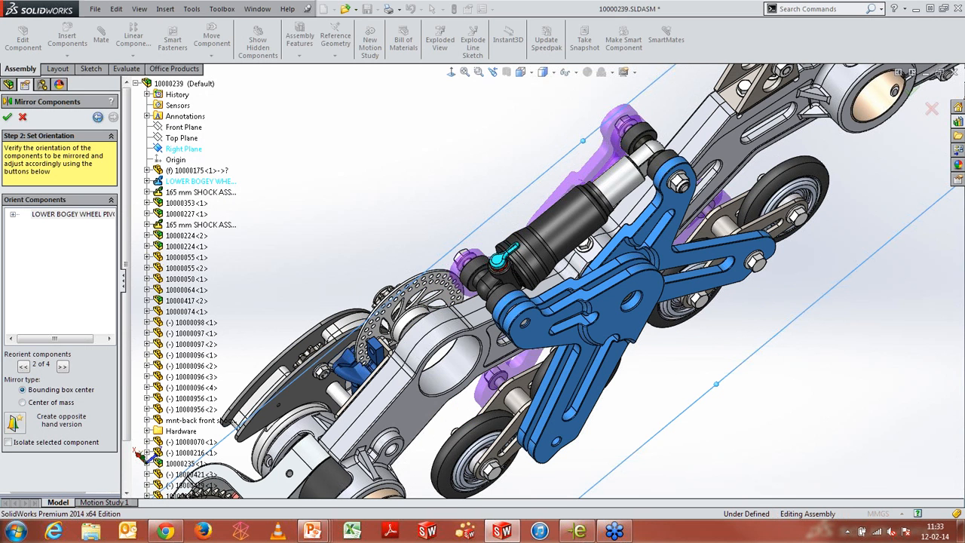
pyautogui.moveTo(530, 261); pyautogui.dragTo(553, 275, button='middle')
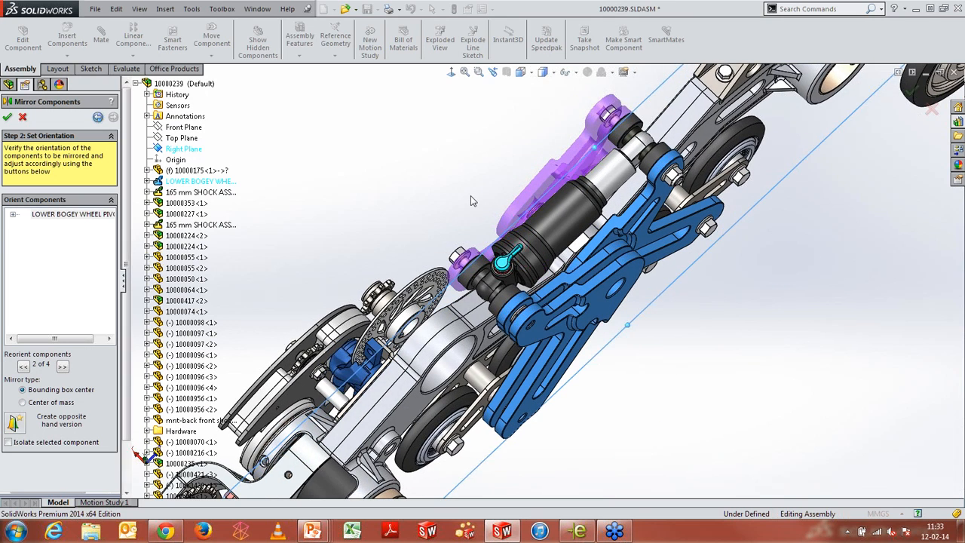
pyautogui.click(8, 117)
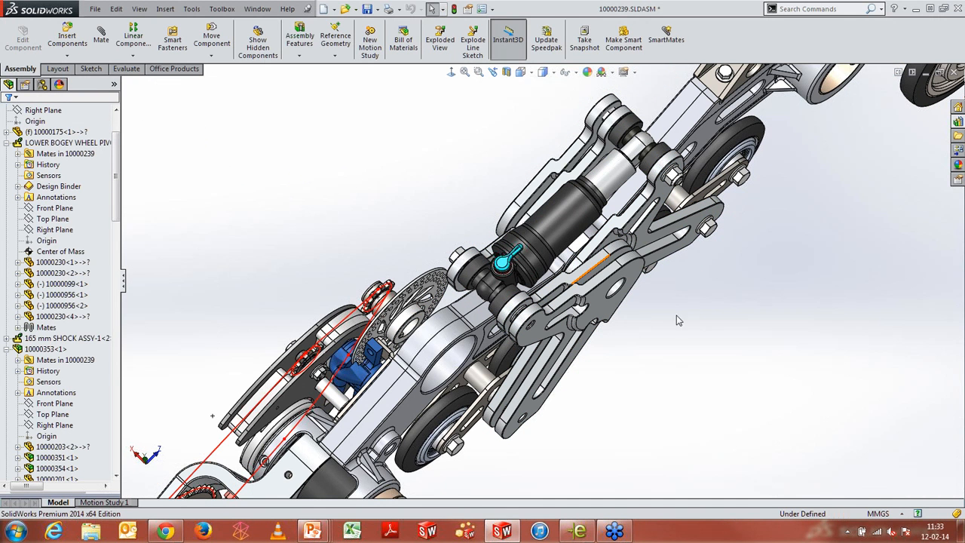
# Close the assembly without saving the modified documents and return to the Integrated Workflows slide
pyautogui.moveTo(657, 244); pyautogui.dragTo(715, 250, button='middle')
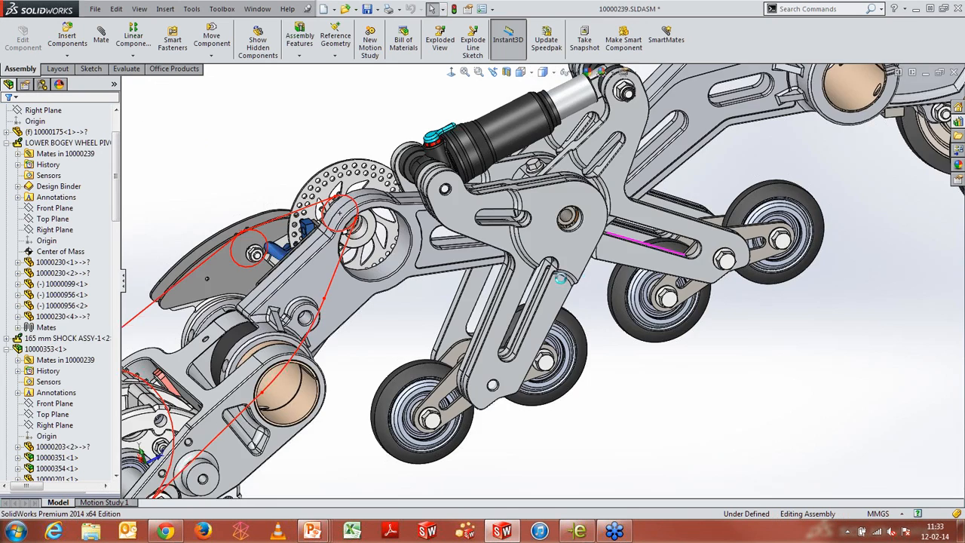
pyautogui.scroll(5, 561, 279)
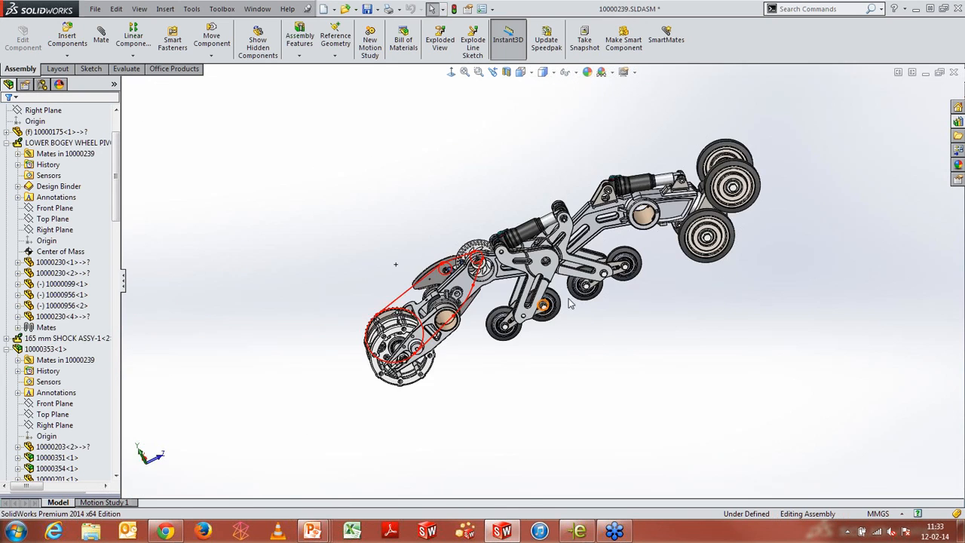
pyautogui.moveTo(571, 303); pyautogui.dragTo(701, 196, button='middle')
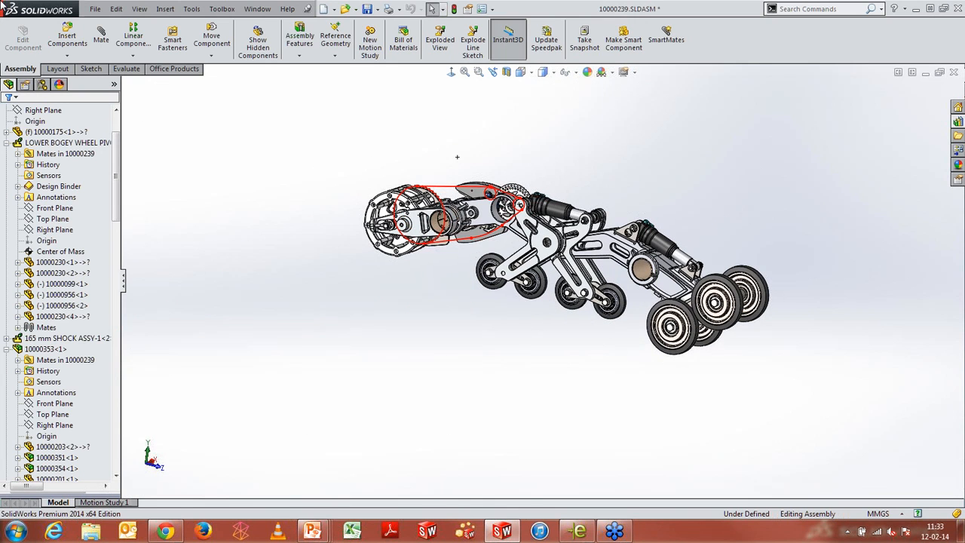
pyautogui.click(951, 74)
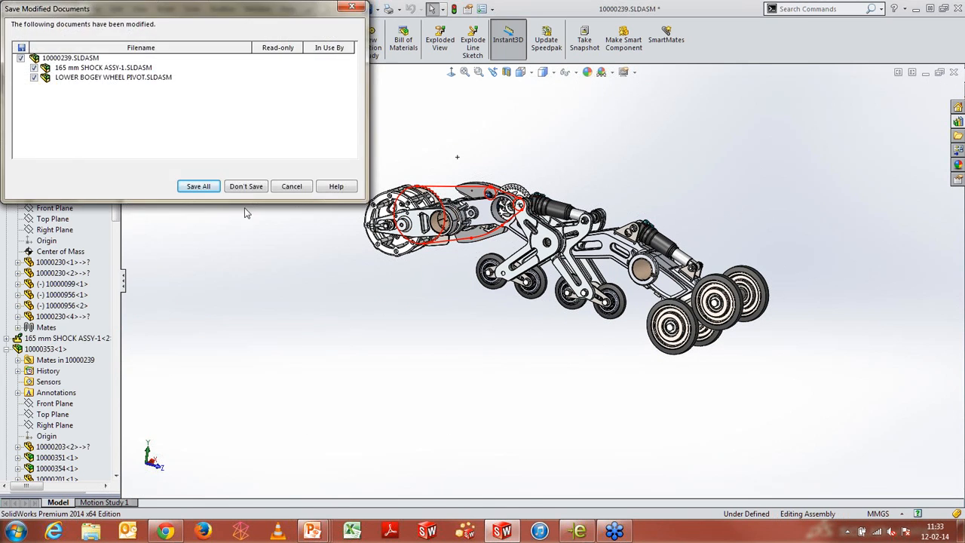
pyautogui.click(250, 185)
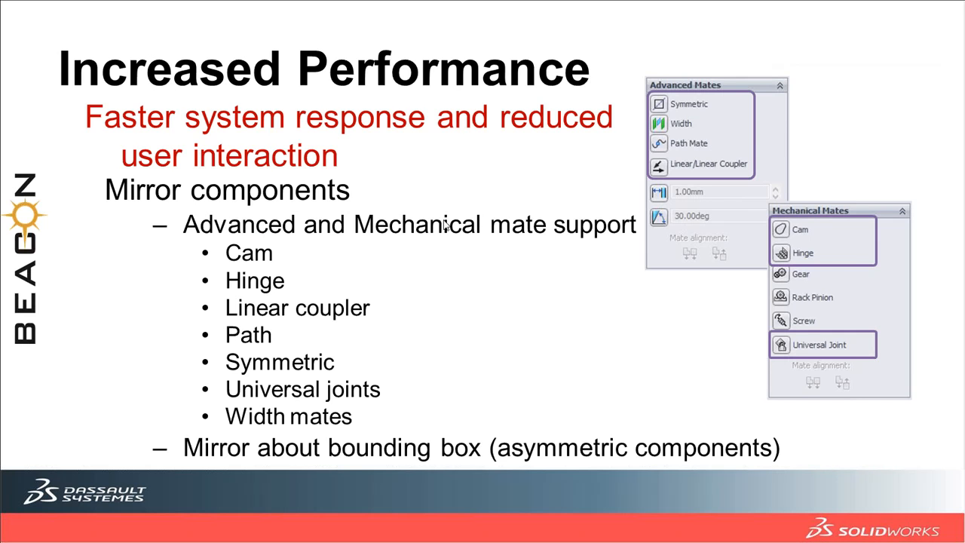
pyautogui.click(444, 224)
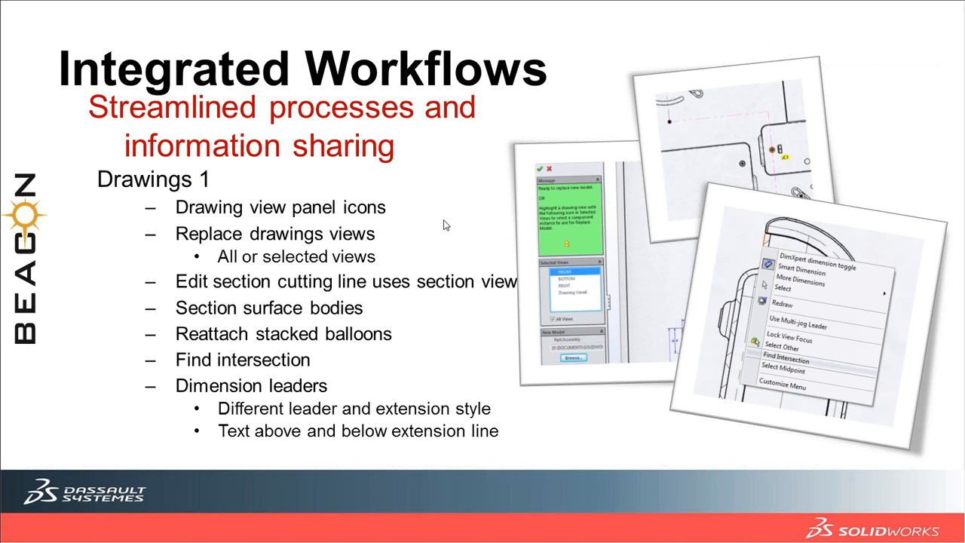
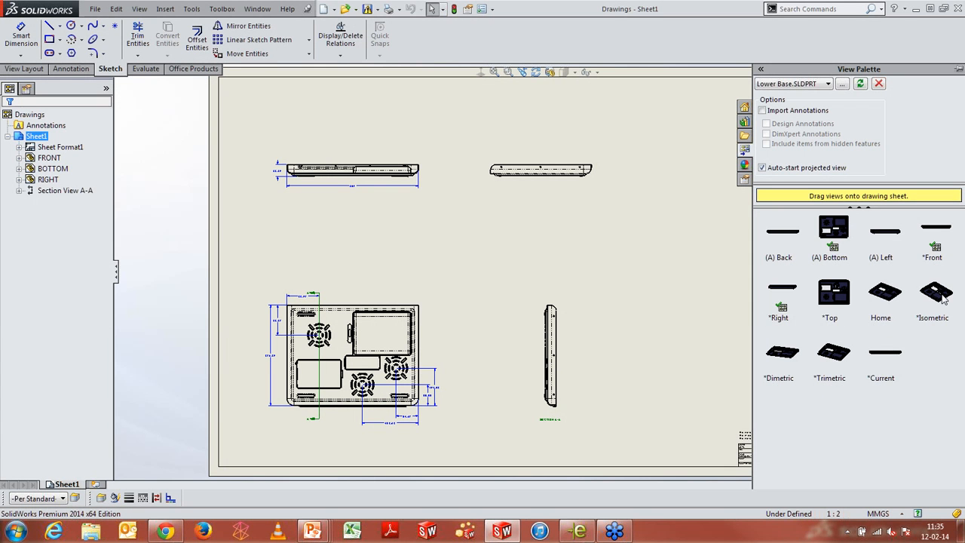
# Place an isometric view of Lower Base from the View Palette onto the drawing sheet
pyautogui.moveTo(942, 300)
pyautogui.mouseDown()
pyautogui.moveTo(896, 335)
pyautogui.moveTo(662, 275)
pyautogui.moveTo(671, 269)
pyautogui.mouseUp()
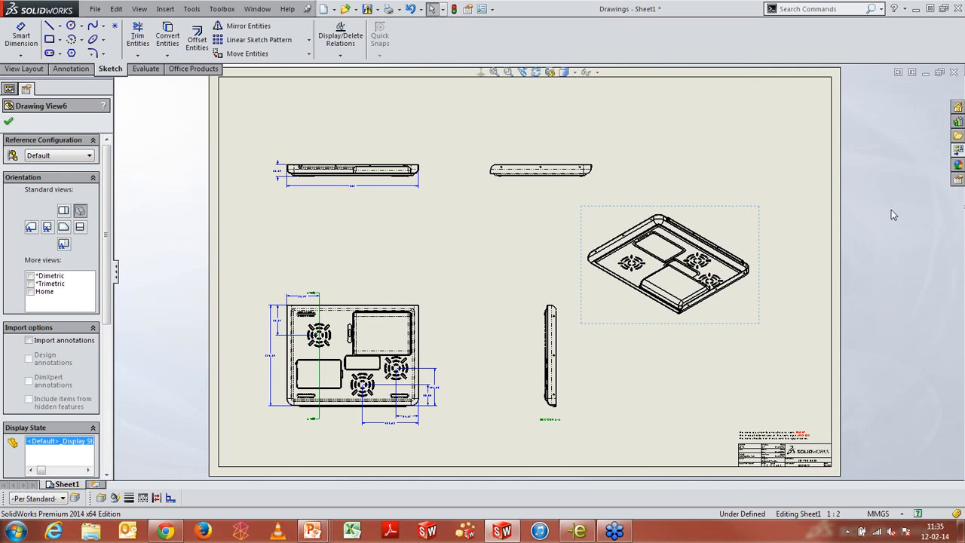
pyautogui.click(957, 151)
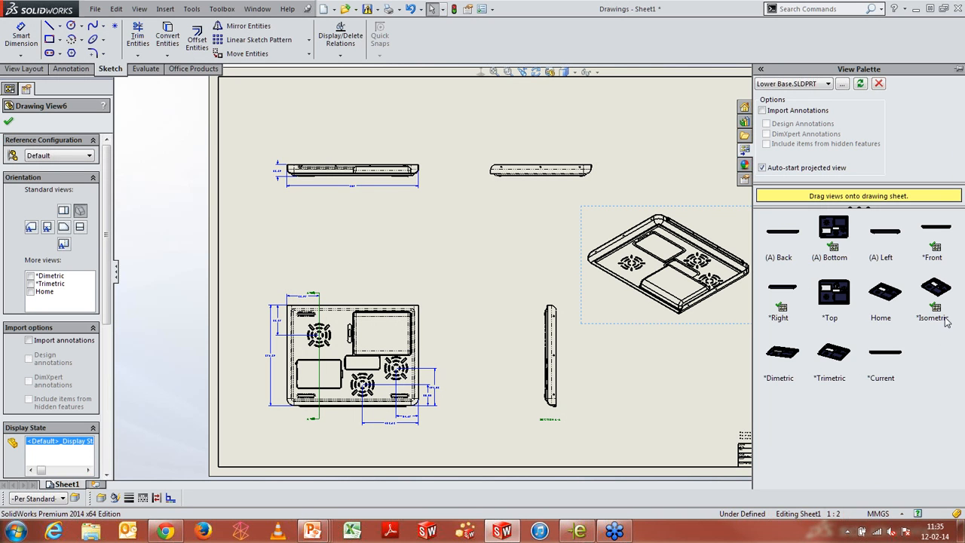
pyautogui.click(9, 121)
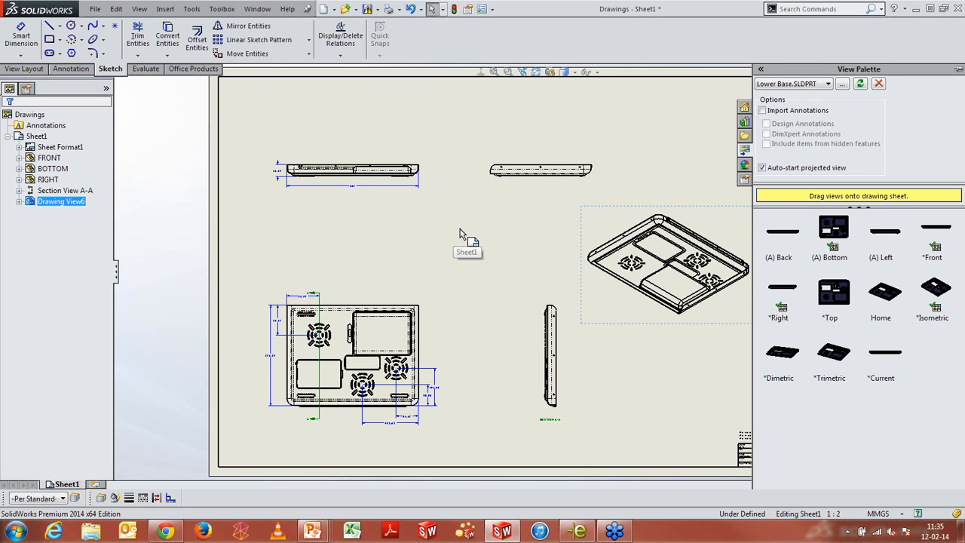
pyautogui.scroll(-2, 418, 288)
pyautogui.scroll(2, 418, 288)
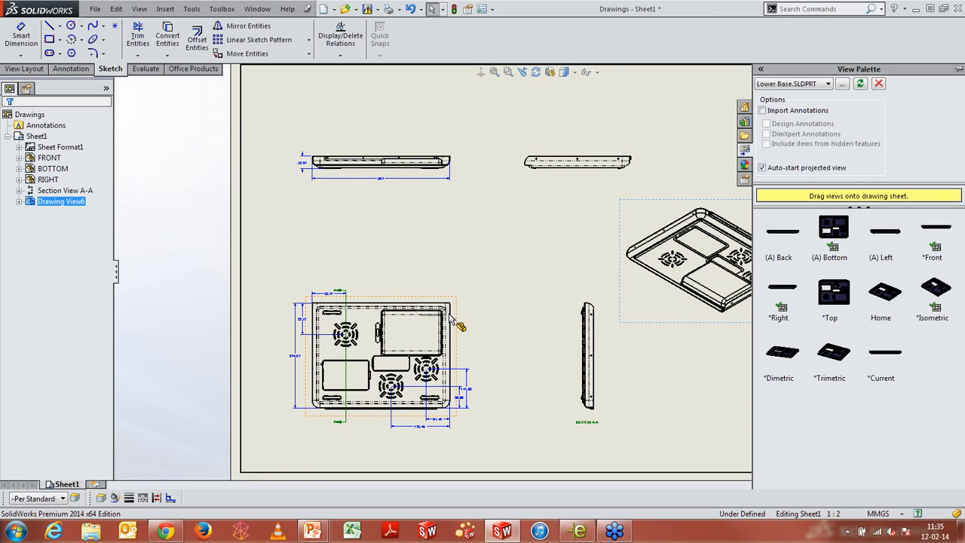
# Replace the model referenced by all drawing views with Laptop.SLDASM, rebuilding the document
pyautogui.click(30, 68)
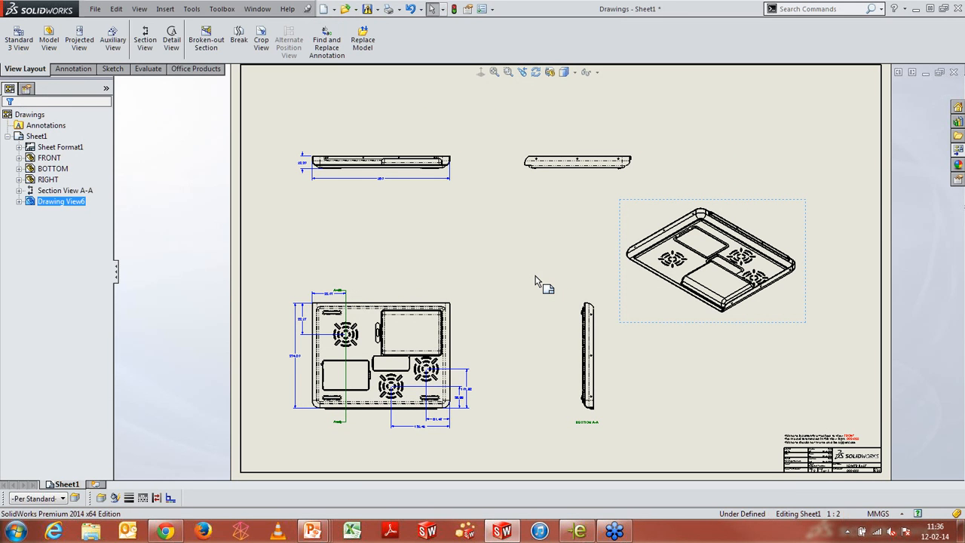
pyautogui.click(365, 45)
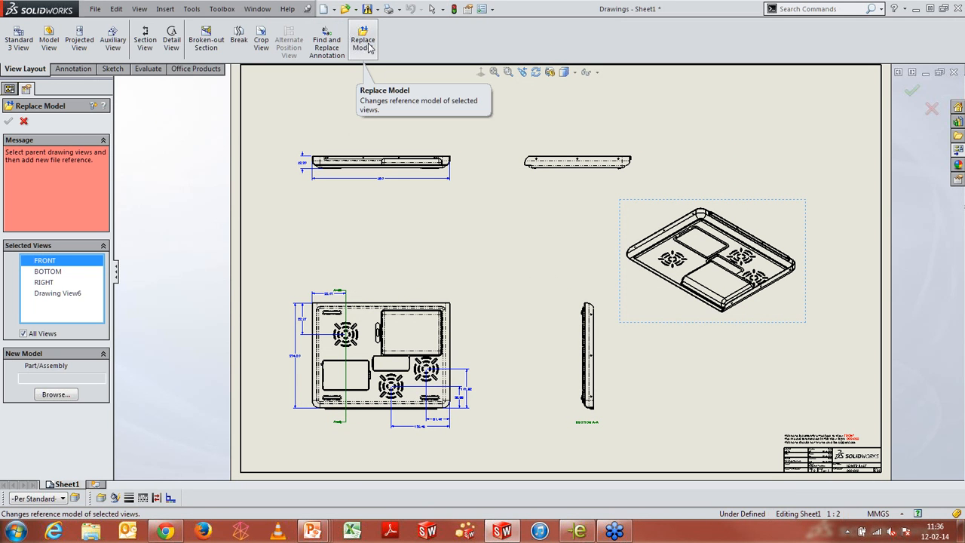
pyautogui.click(55, 394)
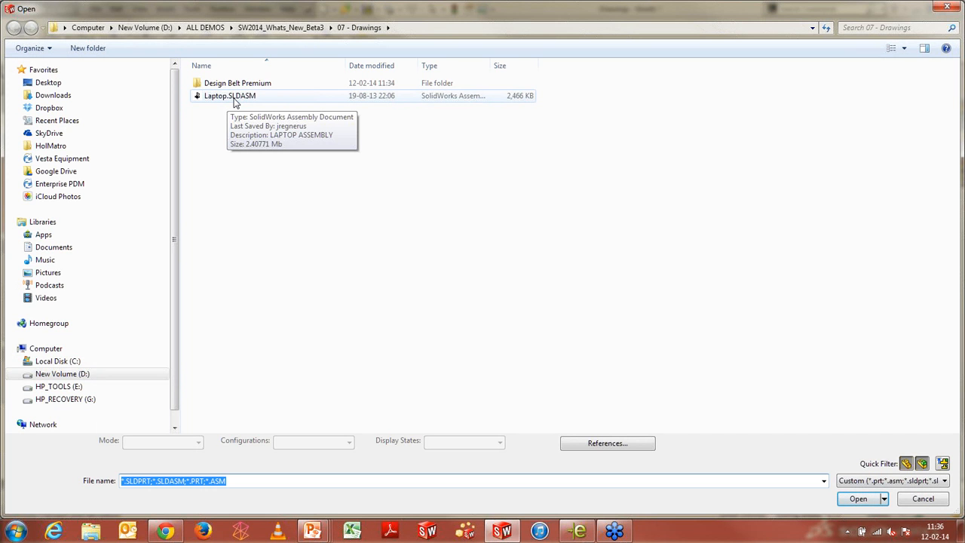
pyautogui.click(233, 99)
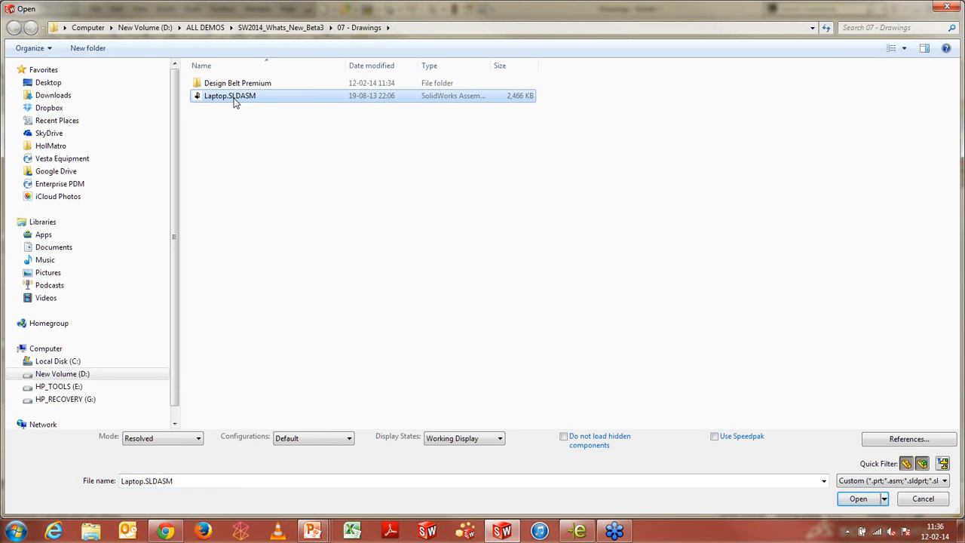
pyautogui.click(858, 500)
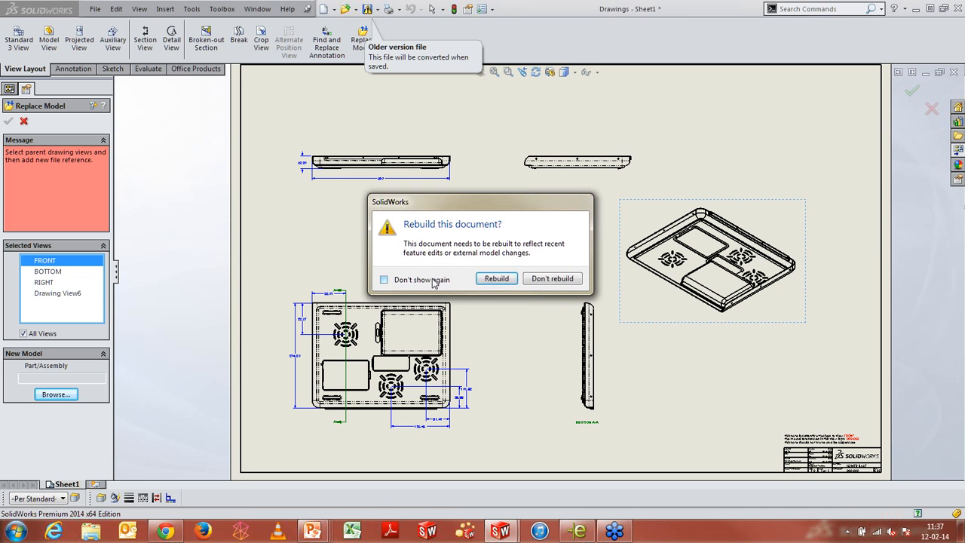
pyautogui.click(483, 282)
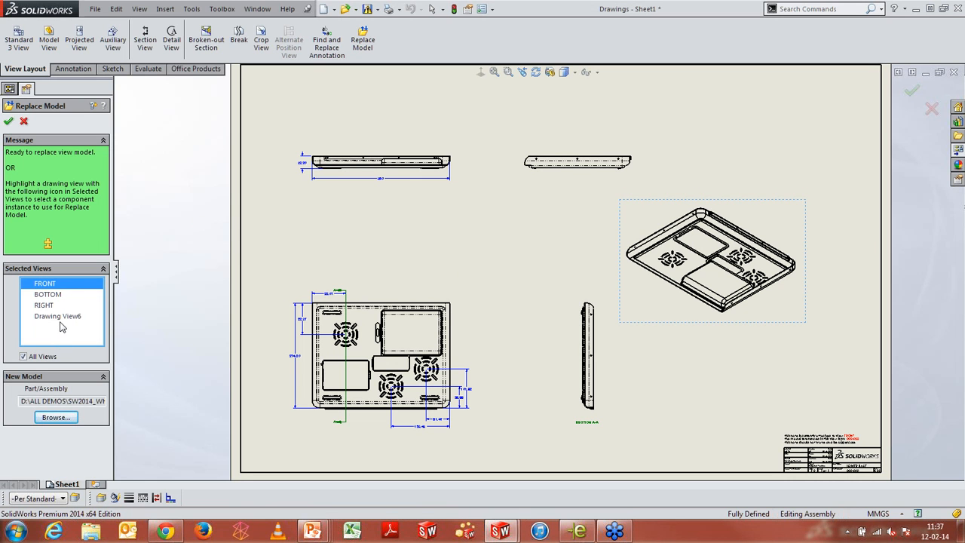
pyautogui.click(8, 120)
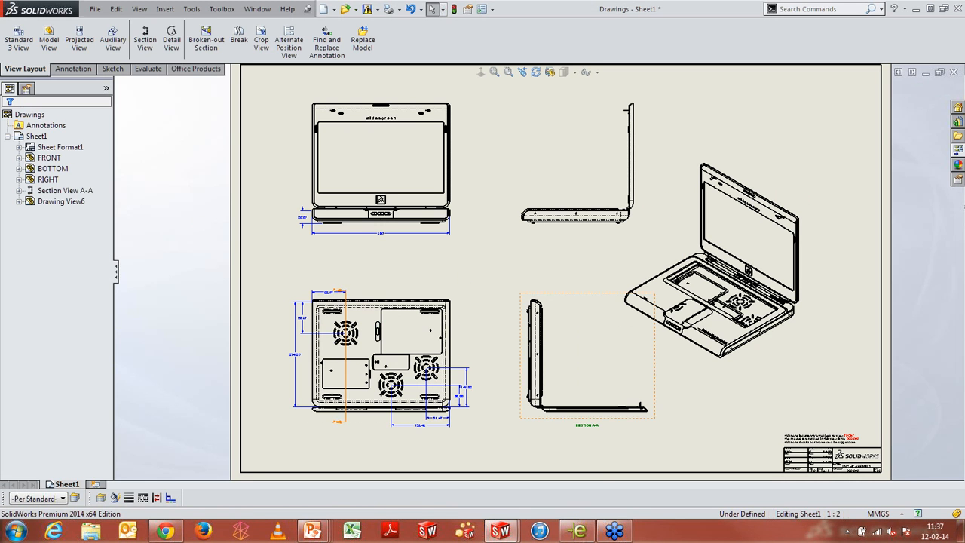
# Select the section line in the BOTTOM view and start editing its cutting line
pyautogui.scroll(-1, 640, 422)
pyautogui.scroll(-3, 637, 373)
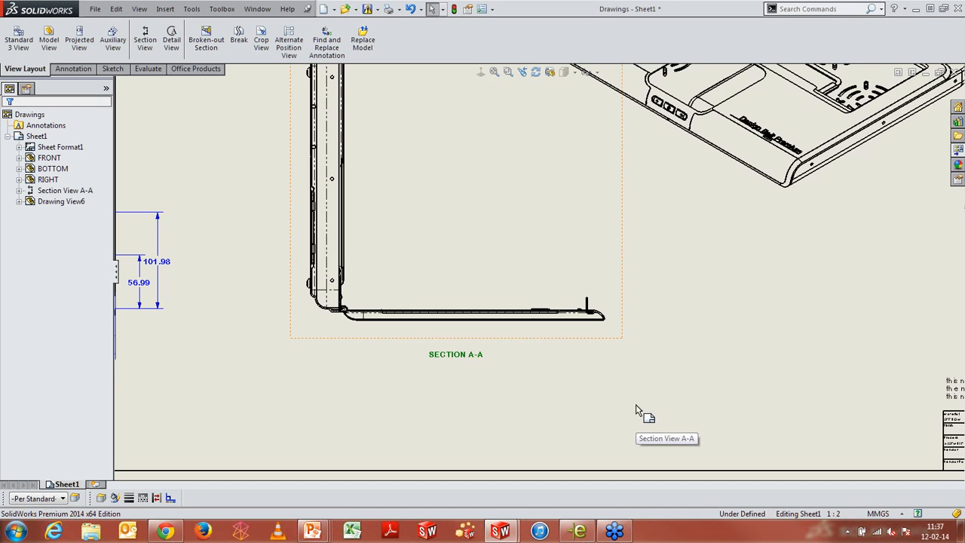
pyautogui.press('f')
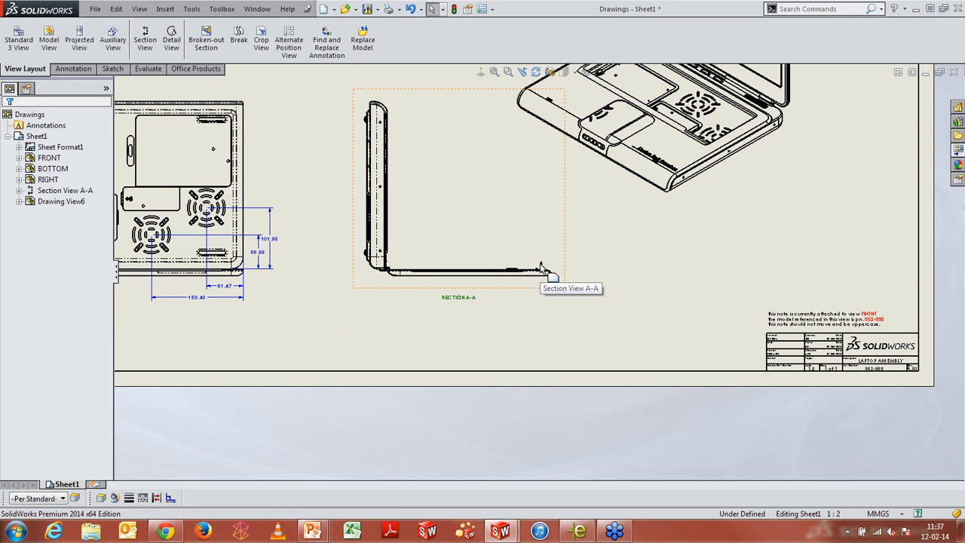
pyautogui.scroll(4, 276, 186)
pyautogui.scroll(-4, 614, 340)
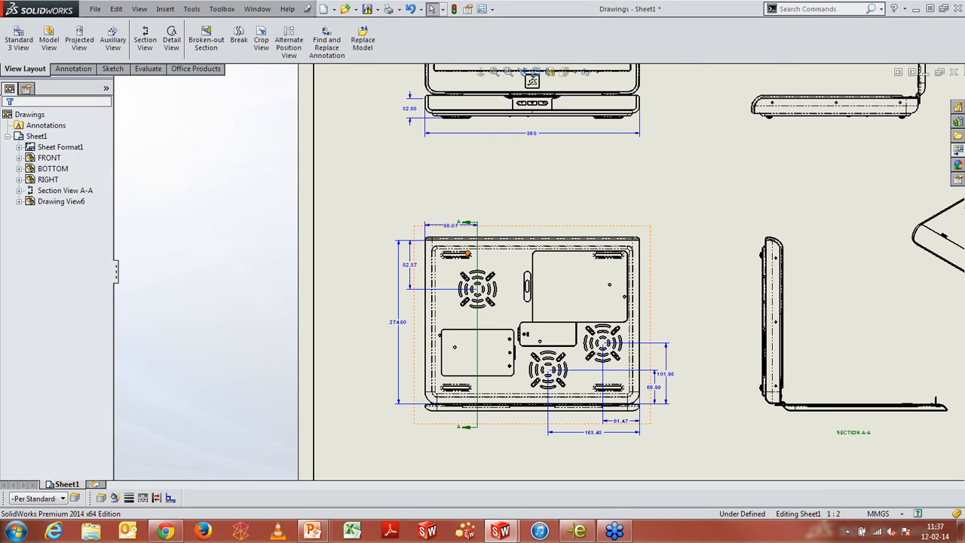
pyautogui.click(478, 323)
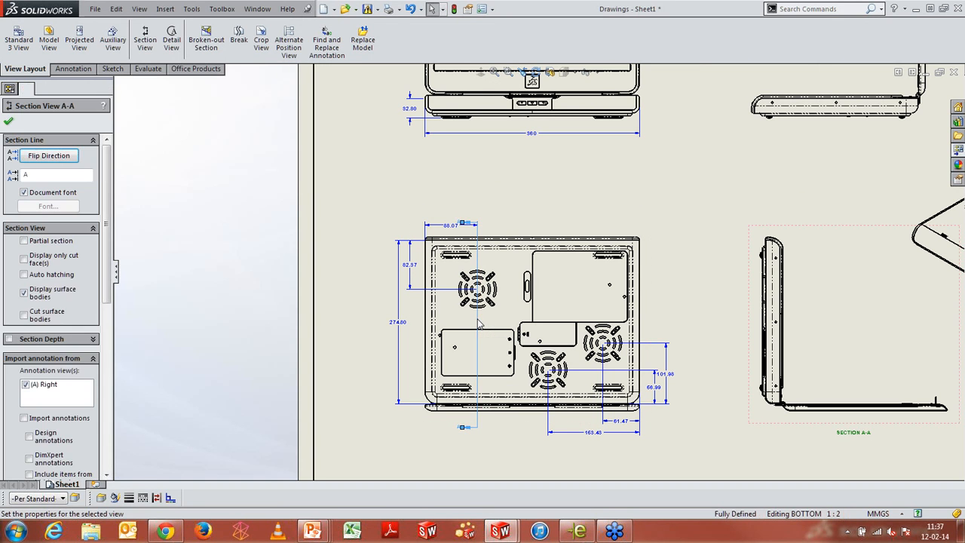
pyautogui.rightClick(478, 323)
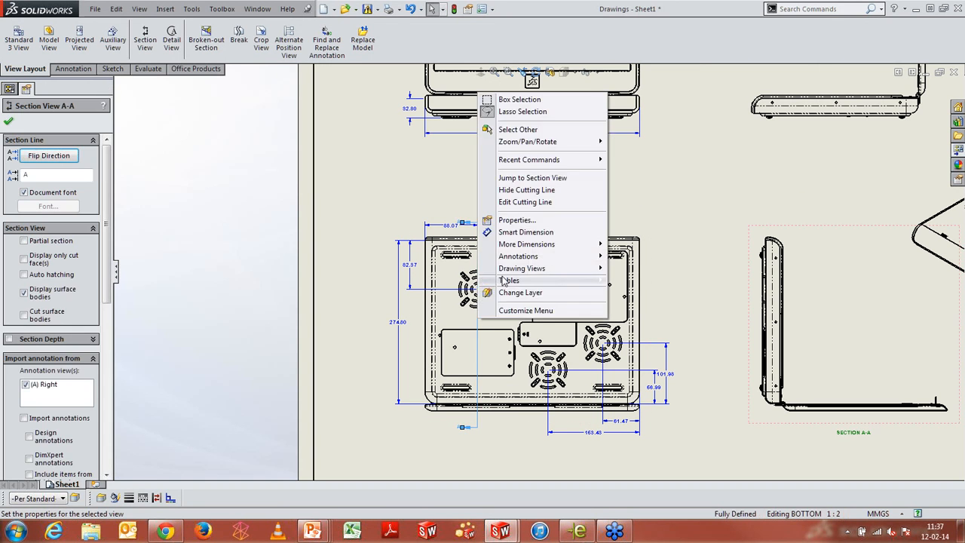
pyautogui.click(530, 202)
# Add a single offset to the cutting line, stepping it over to the small hole, and accept the section
pyautogui.scroll(5, 557, 313)
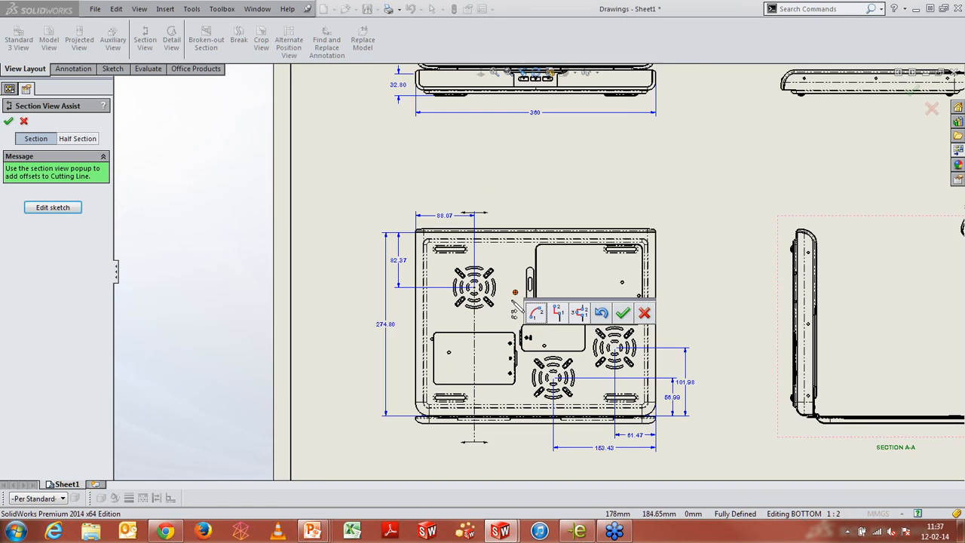
pyautogui.click(558, 313)
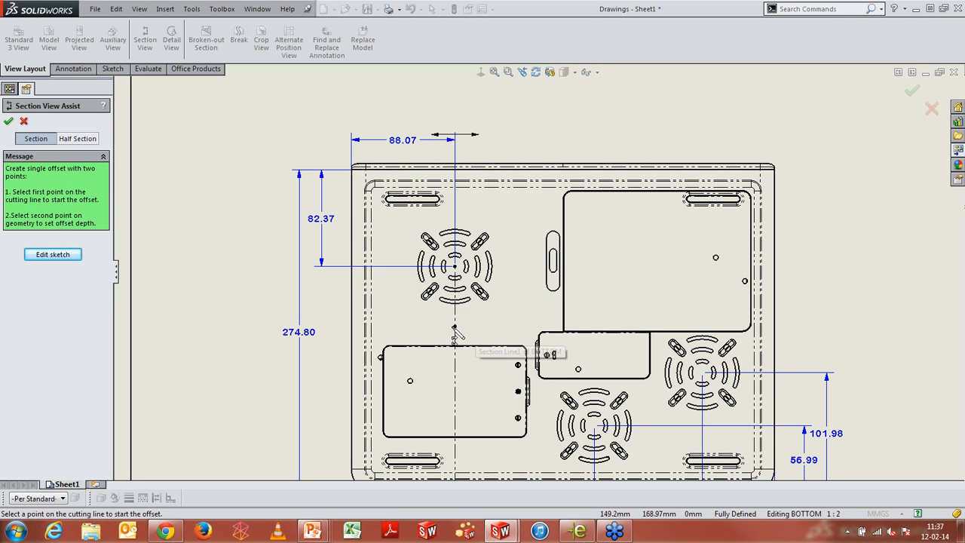
pyautogui.click(454, 326)
pyautogui.scroll(4, 554, 351)
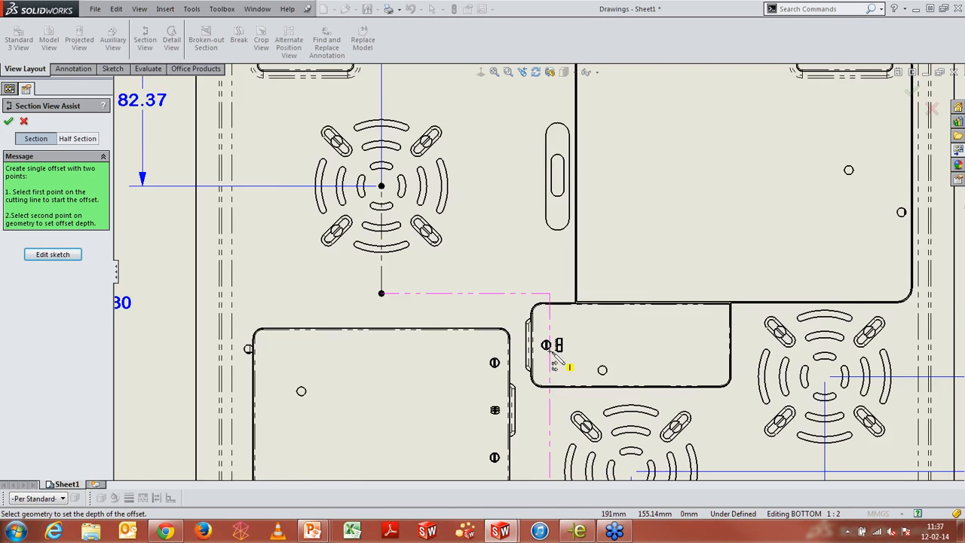
pyautogui.click(548, 346)
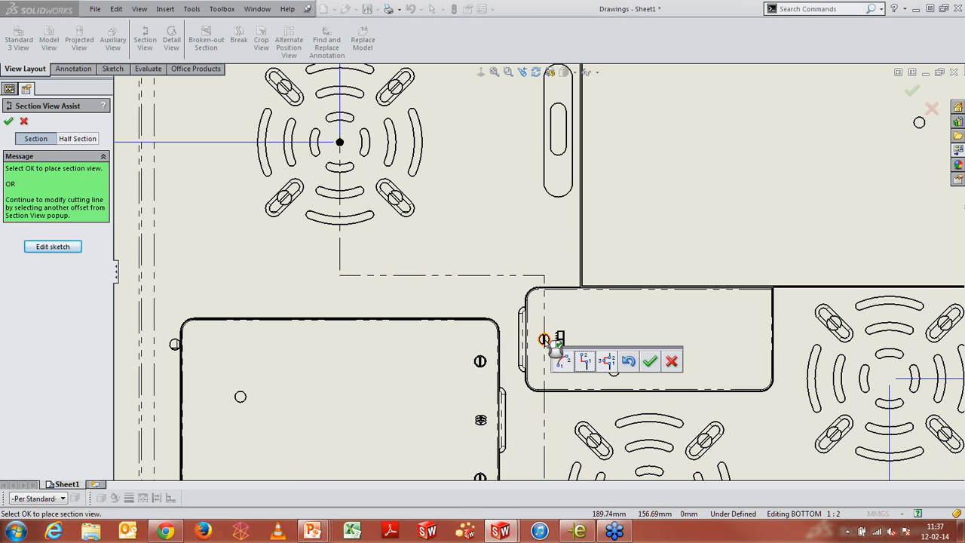
pyautogui.click(653, 363)
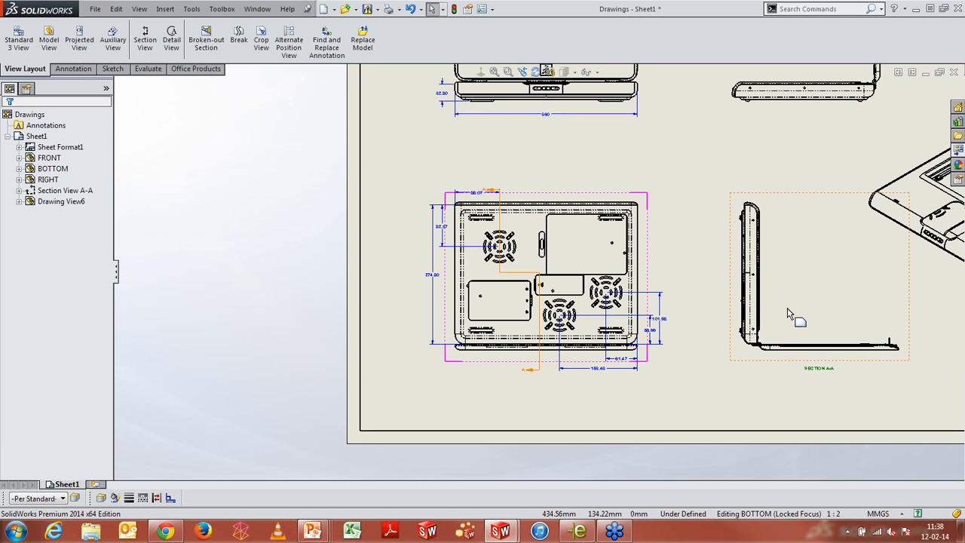
# Inspect the updated Section A-A view up close
pyautogui.scroll(-3, 787, 309)
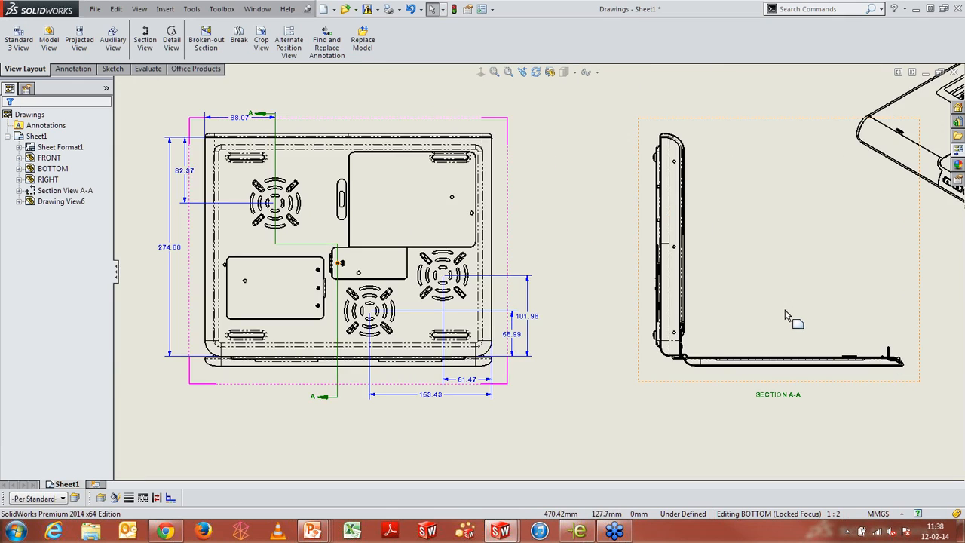
pyautogui.scroll(5, 787, 315)
pyautogui.scroll(-2, 774, 226)
pyautogui.scroll(3, 762, 227)
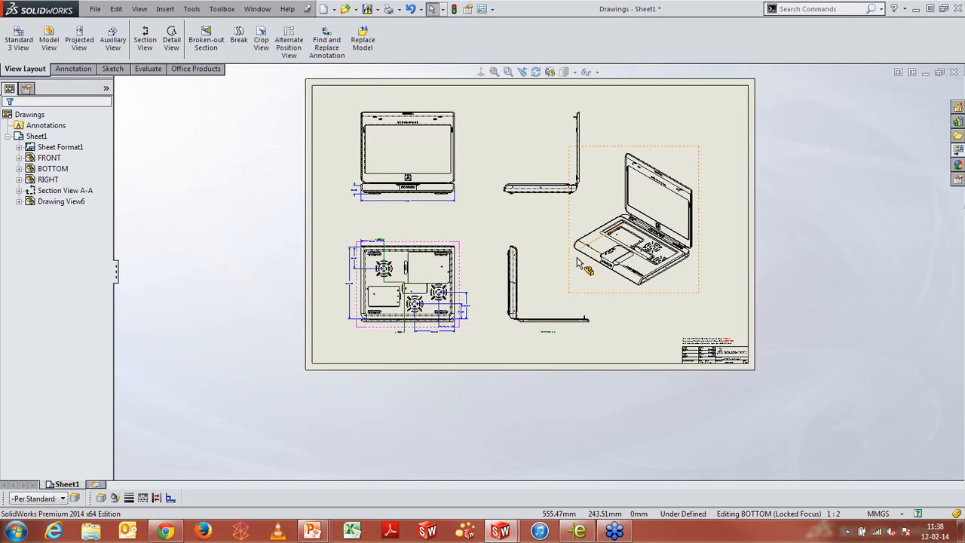
pyautogui.scroll(-4, 546, 301)
pyautogui.scroll(-2, 549, 299)
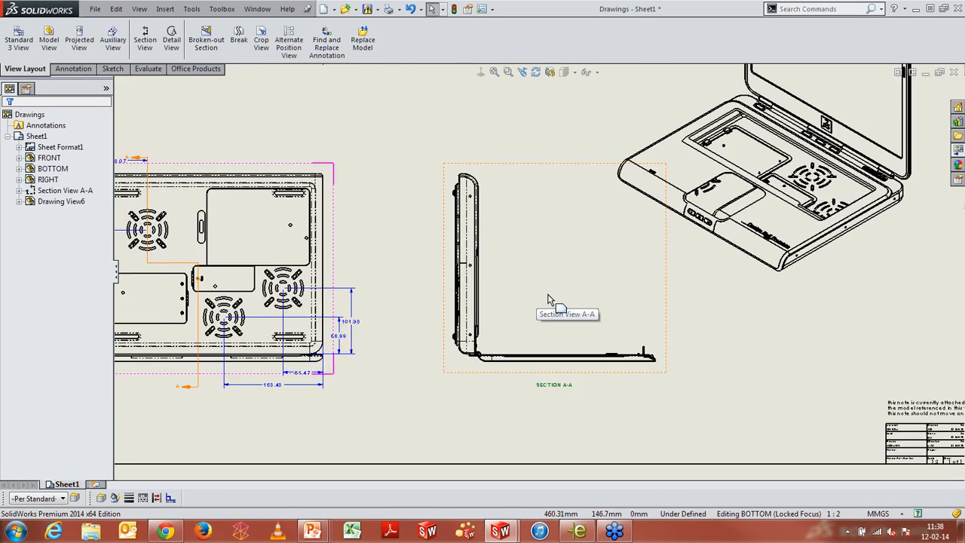
pyautogui.scroll(-3, 641, 362)
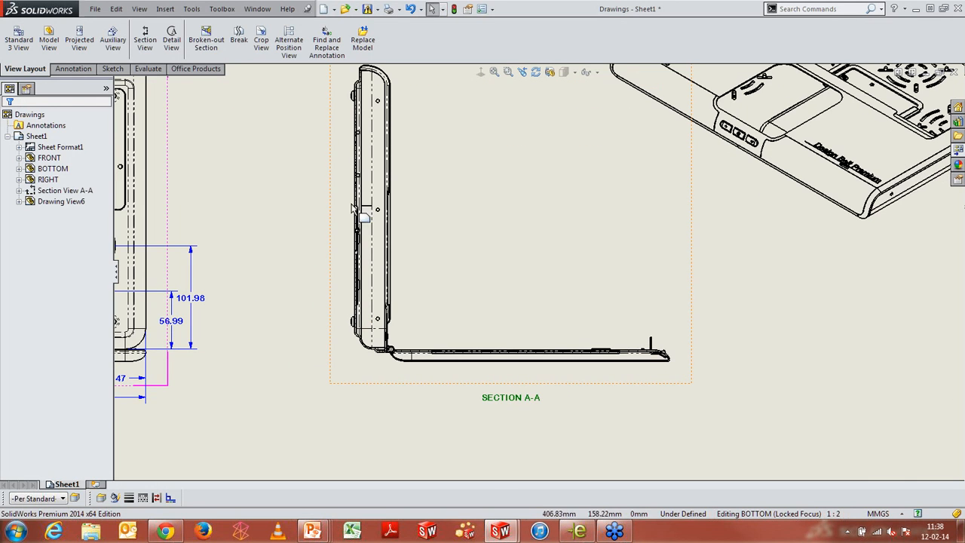
pyautogui.scroll(-4, 656, 363)
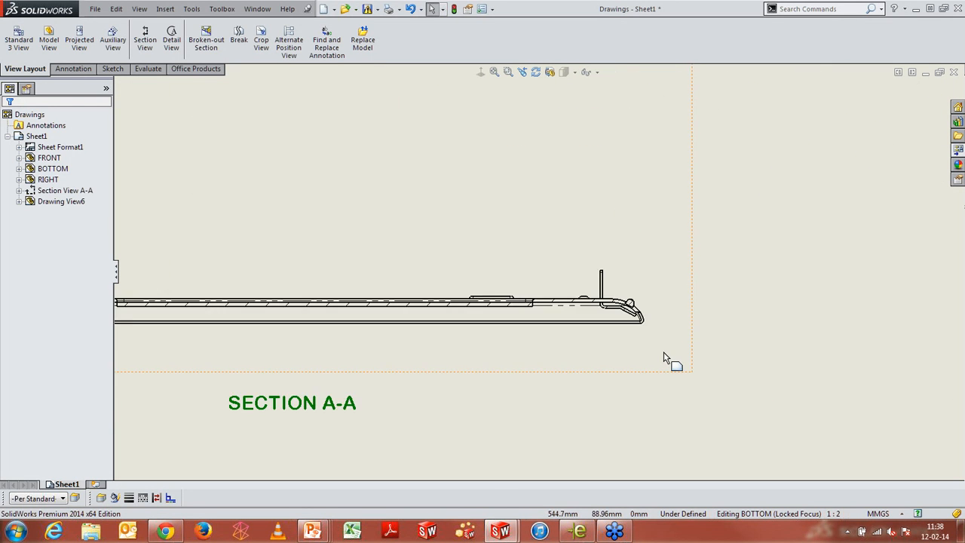
pyautogui.scroll(-3, 663, 358)
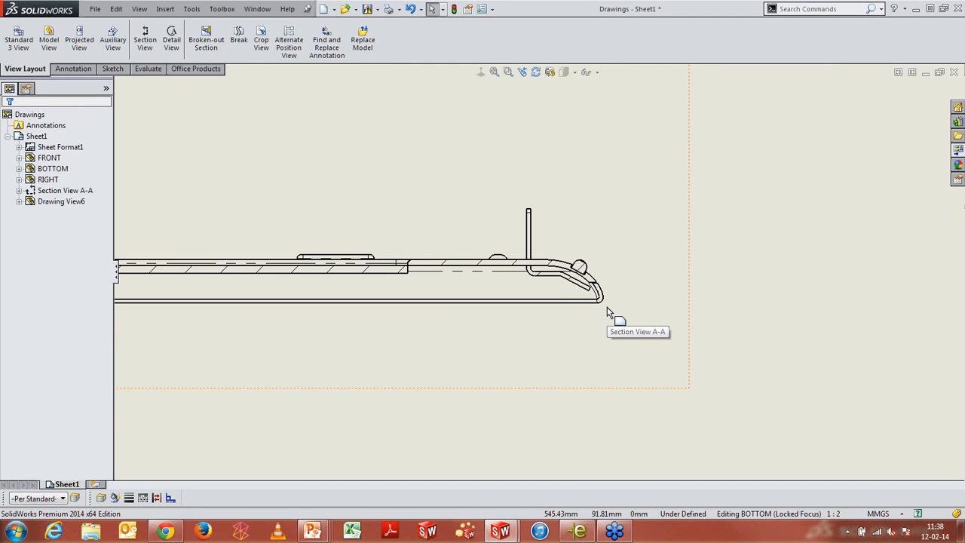
pyautogui.scroll(-3, 607, 311)
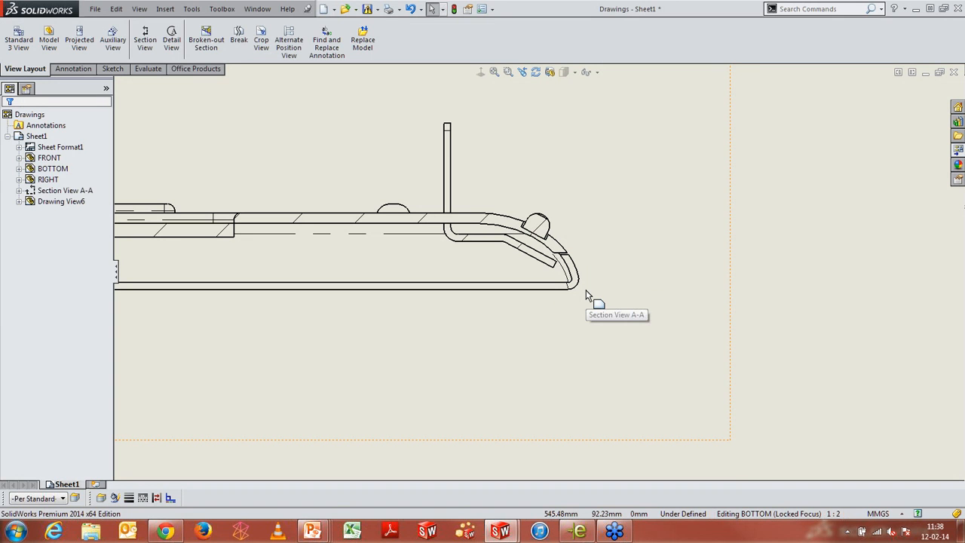
# Start a dimension in Section A-A and find the intersection of the rounded corner edge with the bottom edge
pyautogui.click(662, 285)
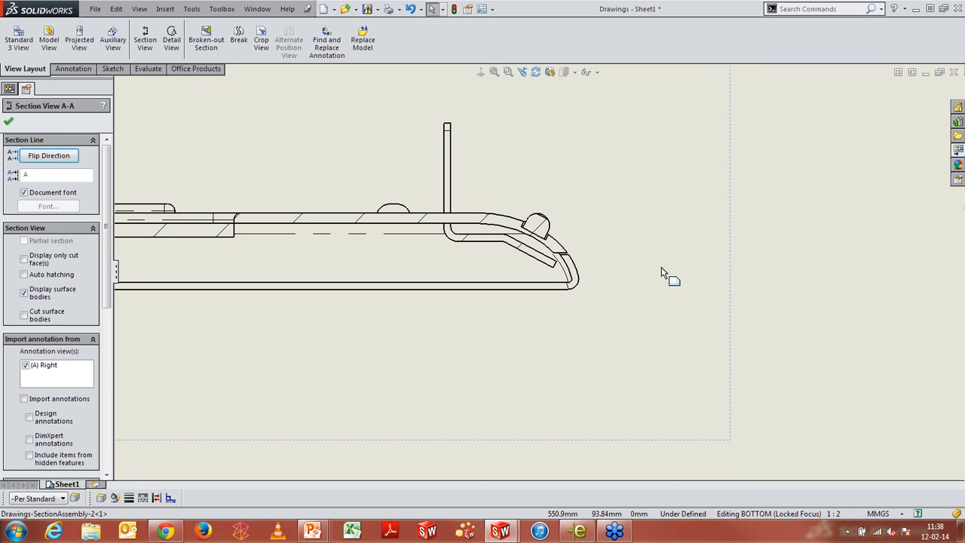
pyautogui.moveTo(668, 273); pyautogui.dragTo(662, 224, button='right')
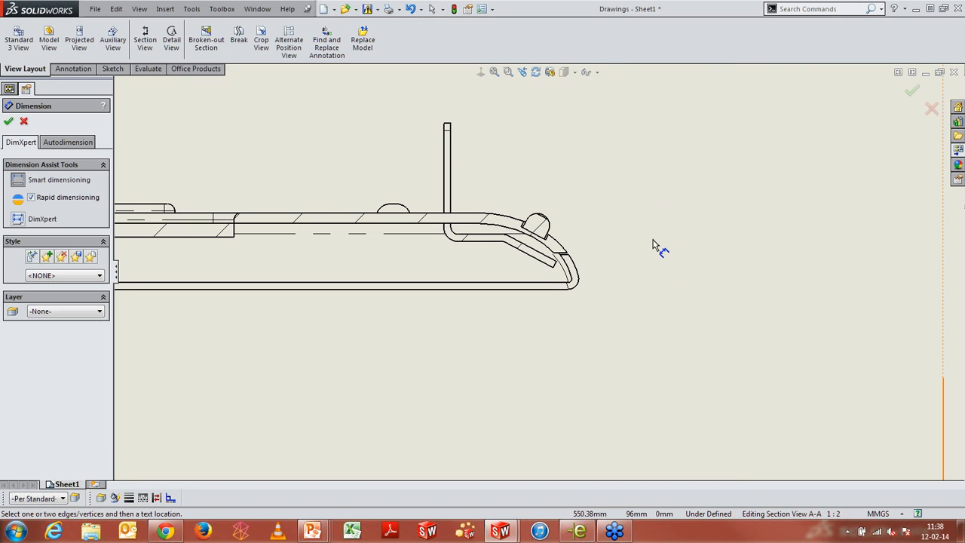
pyautogui.rightClick(578, 271)
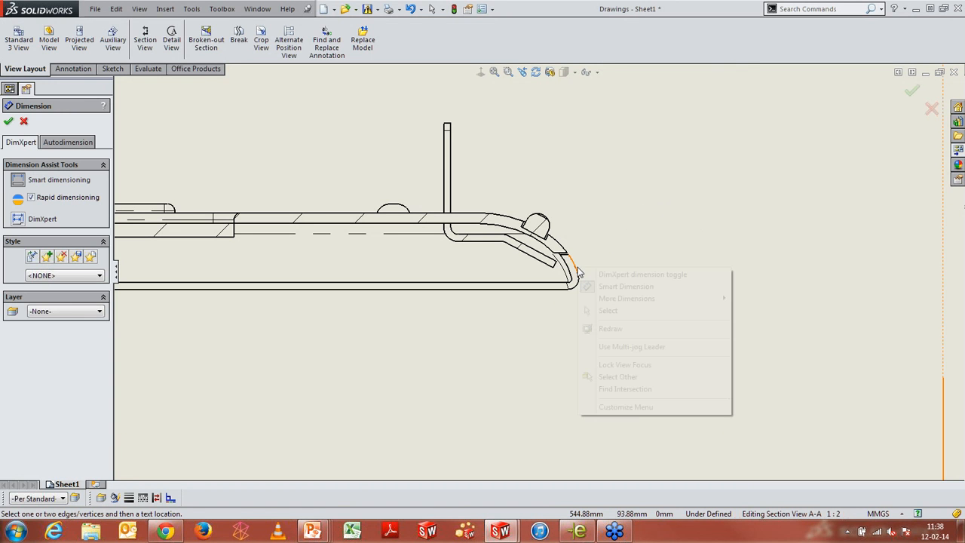
pyautogui.click(625, 389)
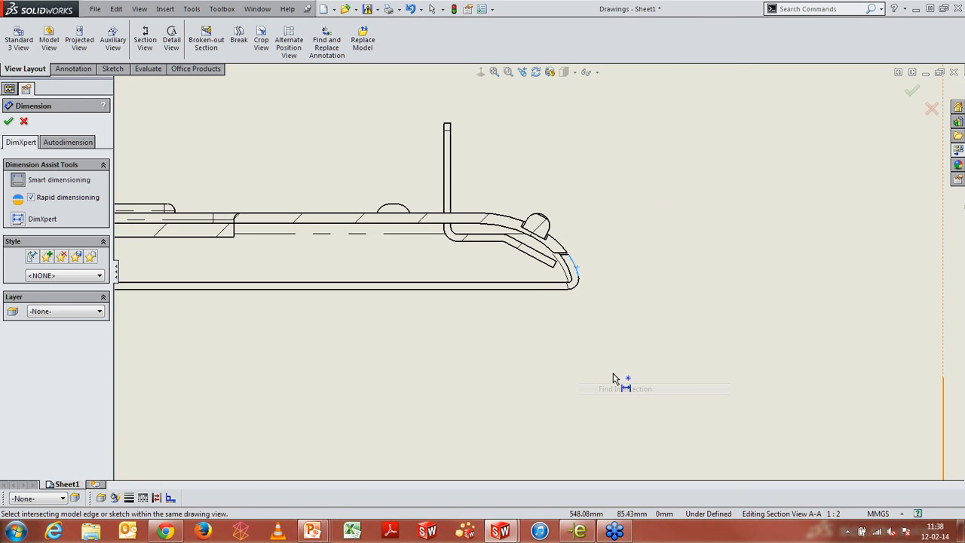
pyautogui.click(542, 289)
# Find the virtual intersection of the top rounded edge and the vertical edge, and place the horizontal dimension above Section A-A
pyautogui.scroll(14, 579, 293)
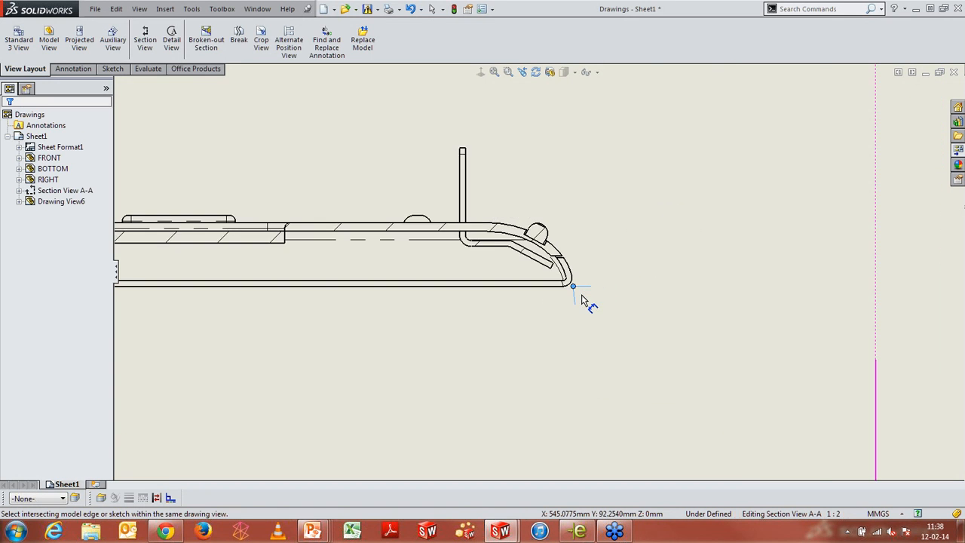
pyautogui.scroll(-4, 409, 136)
pyautogui.scroll(-6, 444, 164)
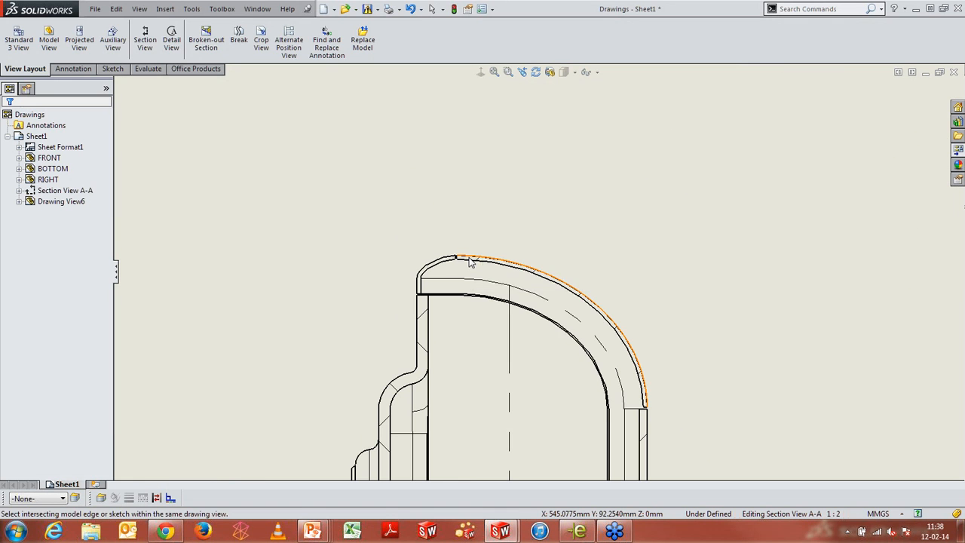
pyautogui.rightClick(470, 261)
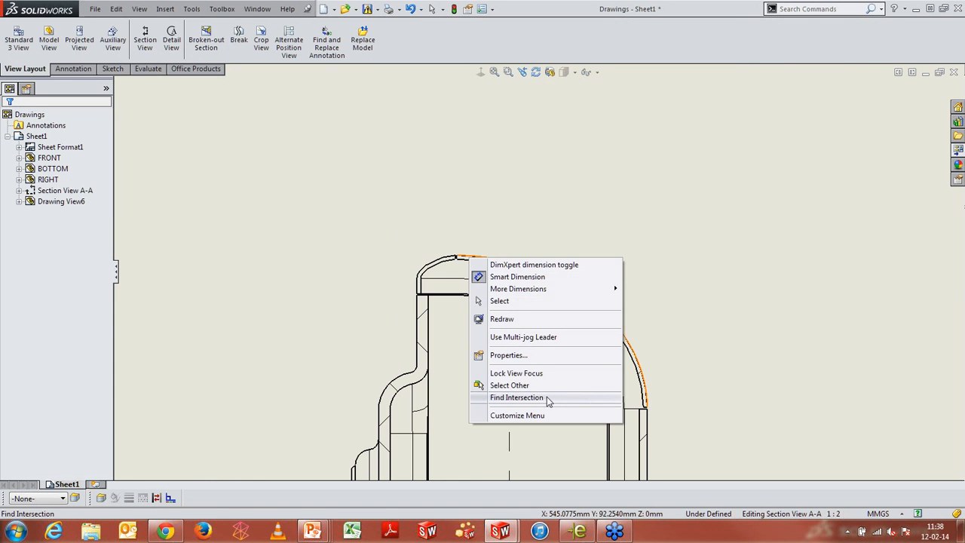
pyautogui.click(521, 397)
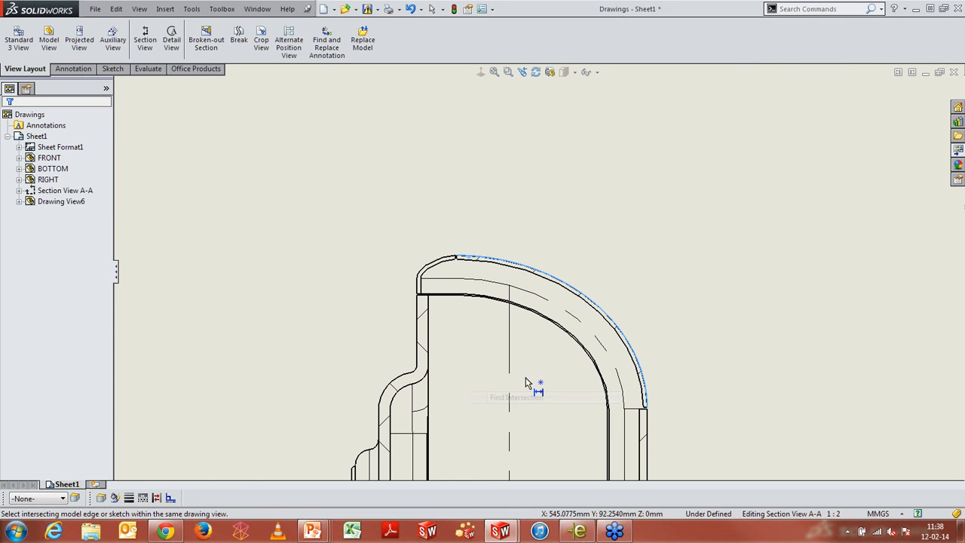
pyautogui.click(418, 287)
pyautogui.scroll(10, 797, 208)
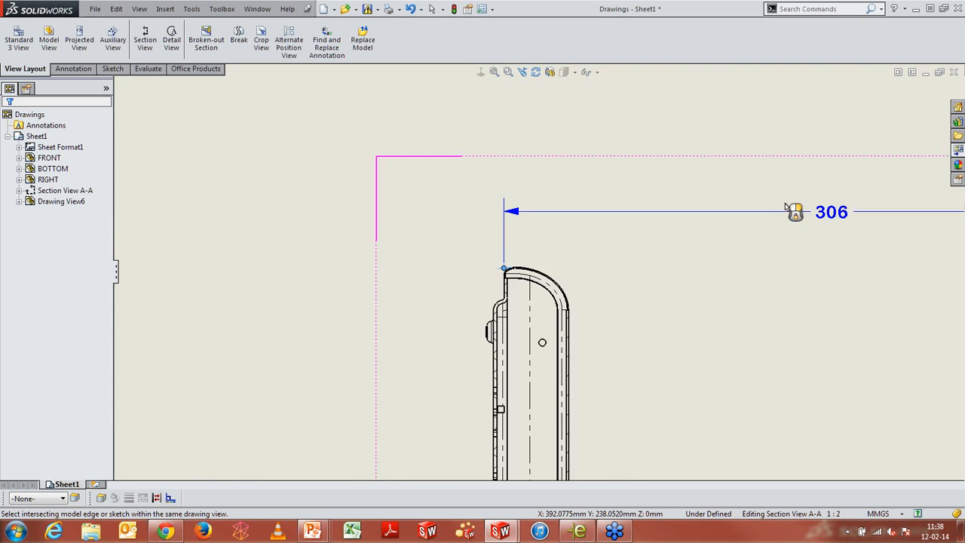
pyautogui.scroll(4, 678, 256)
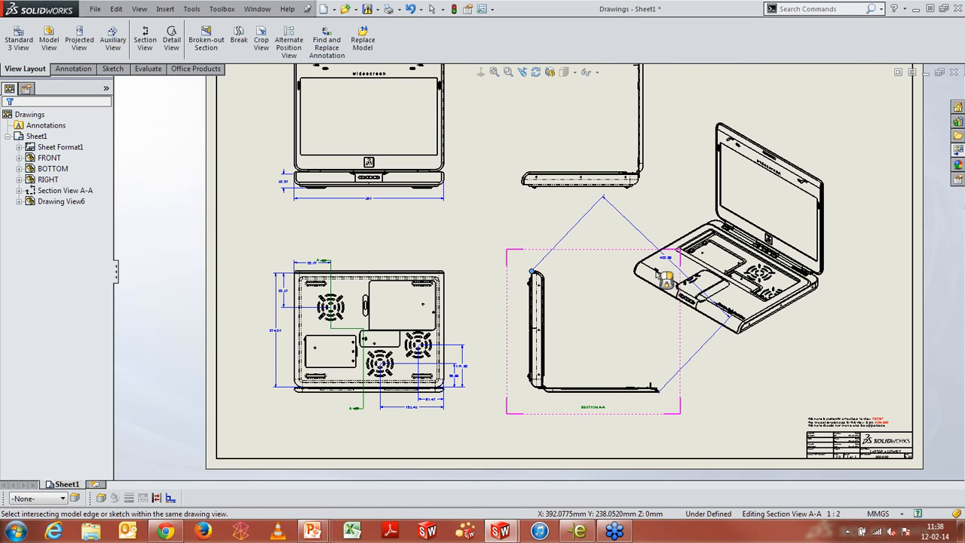
pyautogui.click(590, 262)
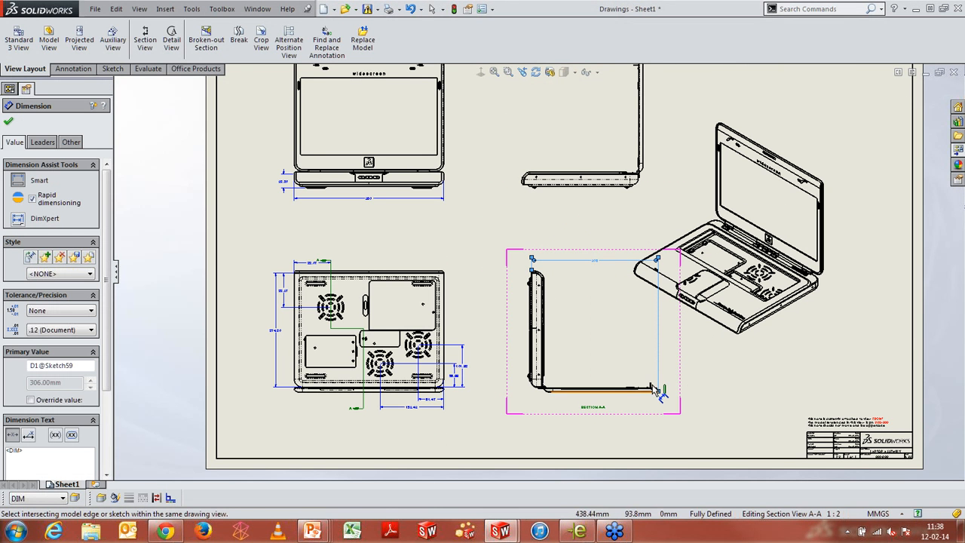
# Override the document display and set the dimension's leader line style to a dashed line
pyautogui.scroll(-2, 686, 411)
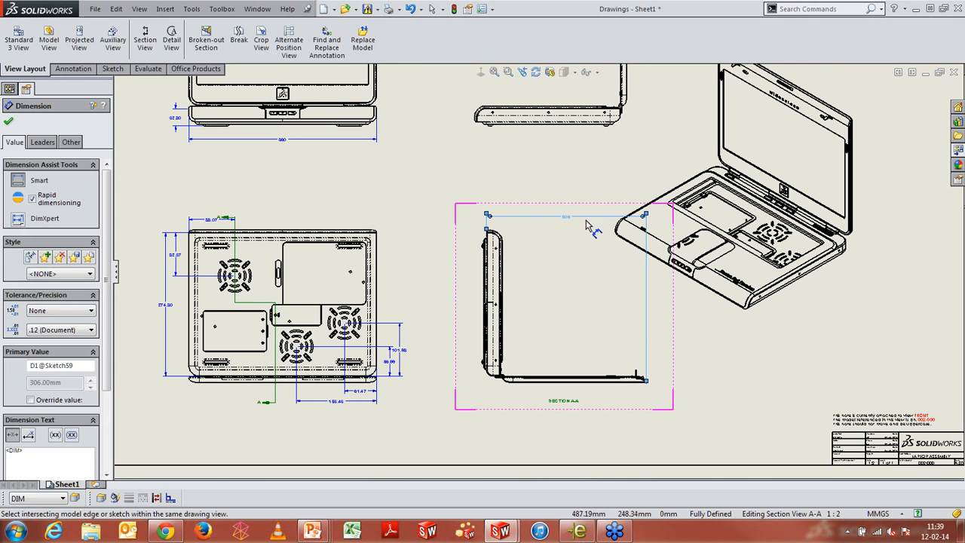
pyautogui.scroll(-1, 585, 224)
pyautogui.scroll(-1, 584, 224)
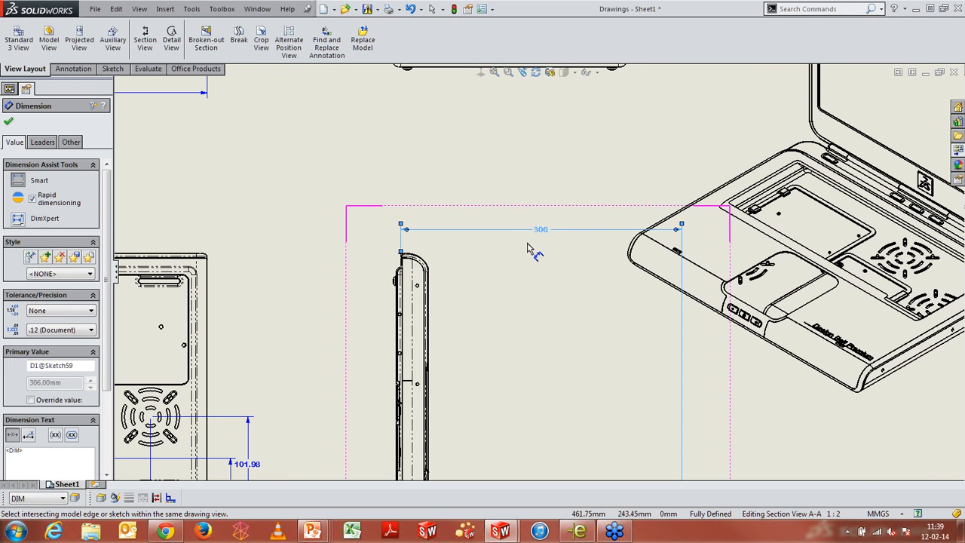
pyautogui.click(49, 144)
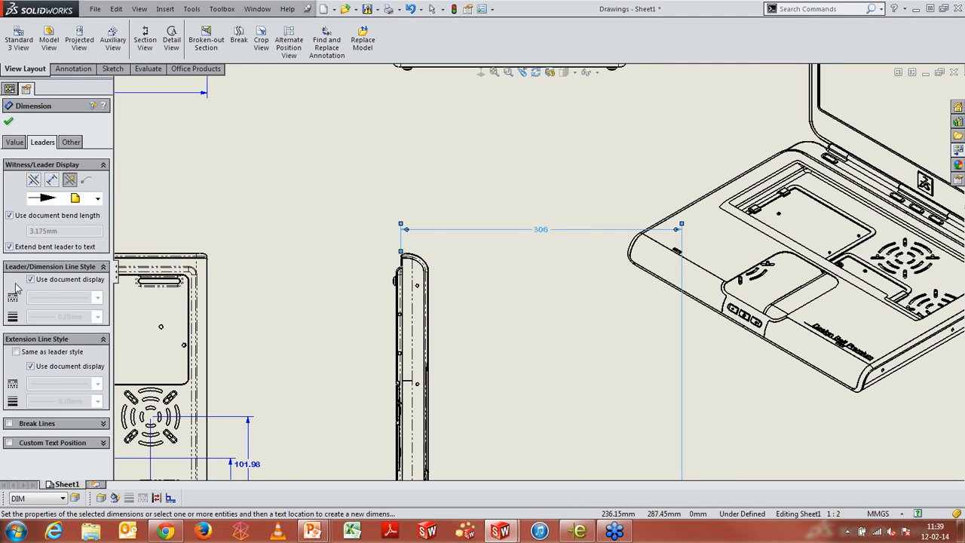
pyautogui.click(31, 280)
pyautogui.click(97, 299)
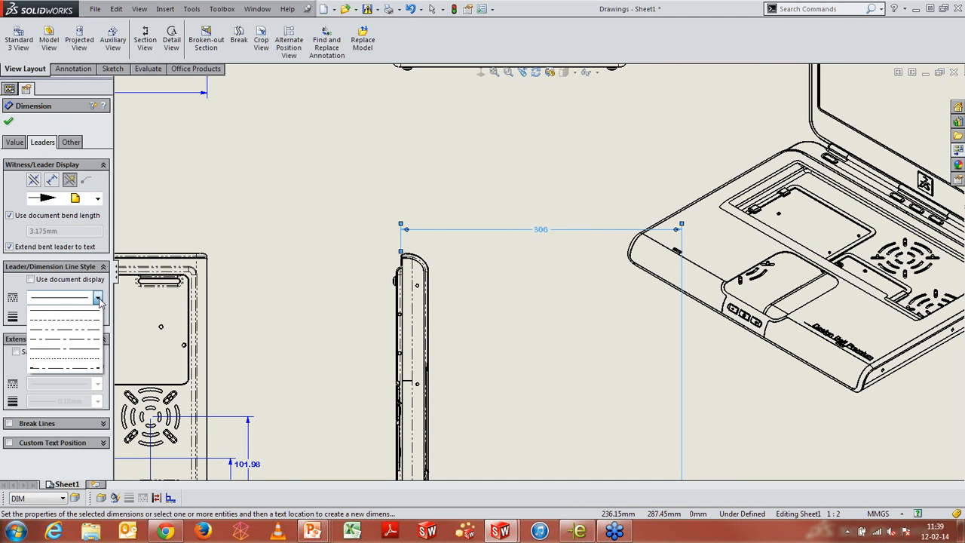
pyautogui.click(90, 320)
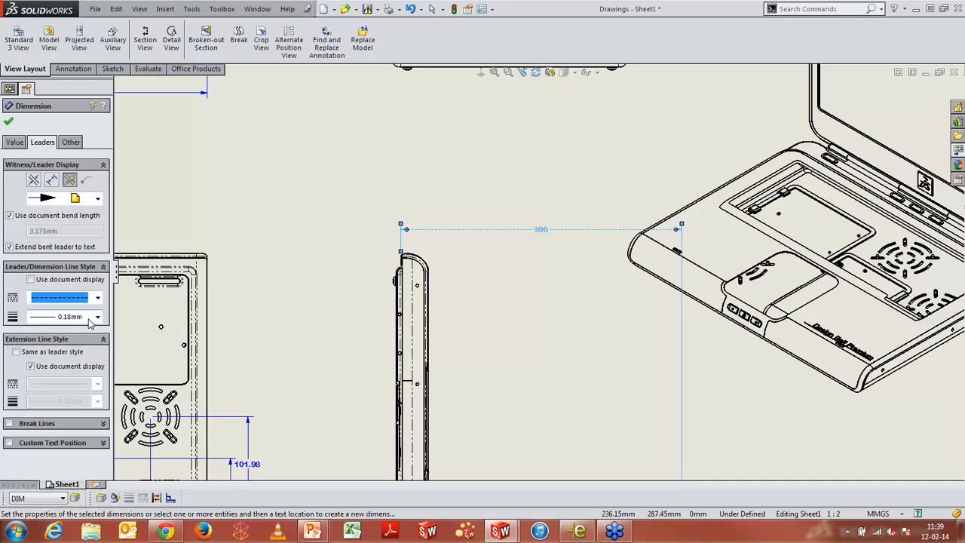
# Set the dimension's extension lines to a dash-dot style and enable the first custom text position option
pyautogui.click(30, 367)
pyautogui.click(97, 384)
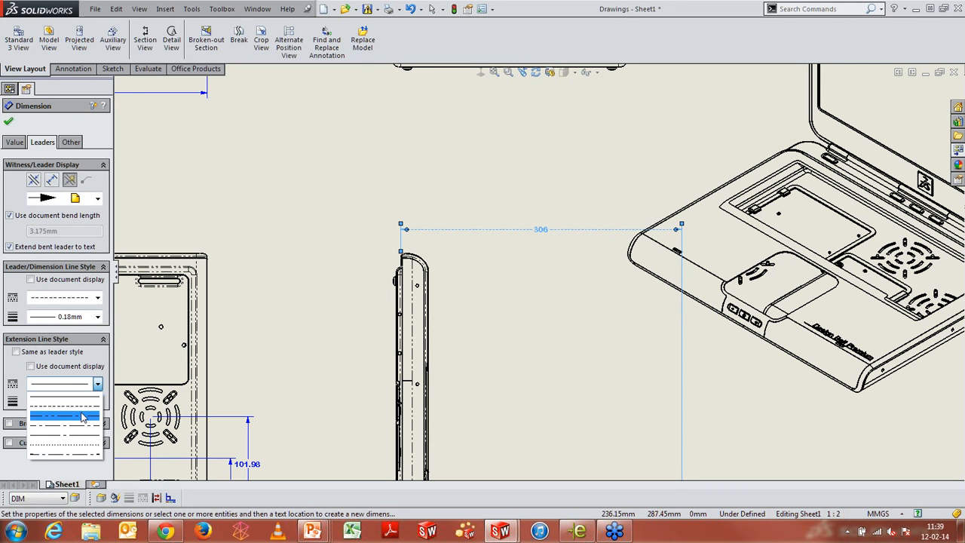
pyautogui.click(83, 416)
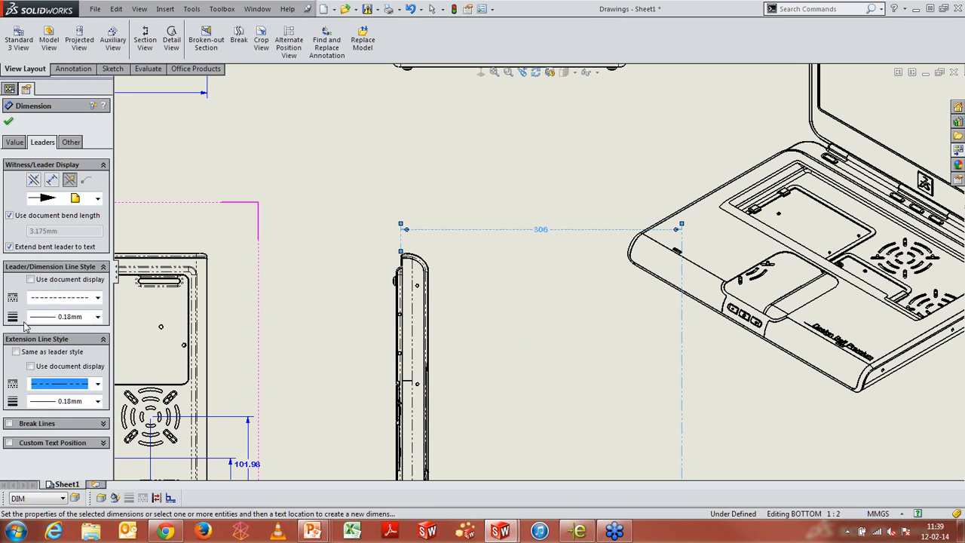
pyautogui.click(7, 442)
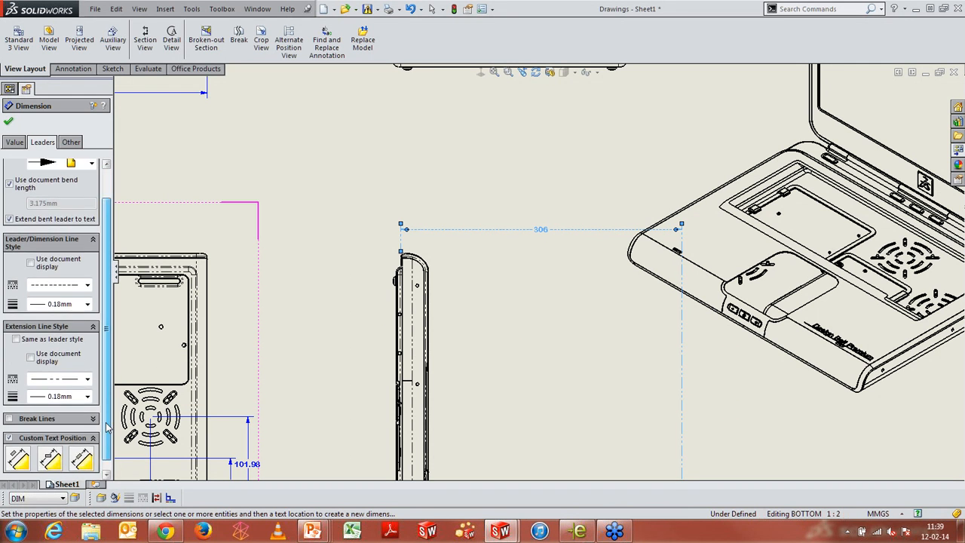
pyautogui.click(18, 450)
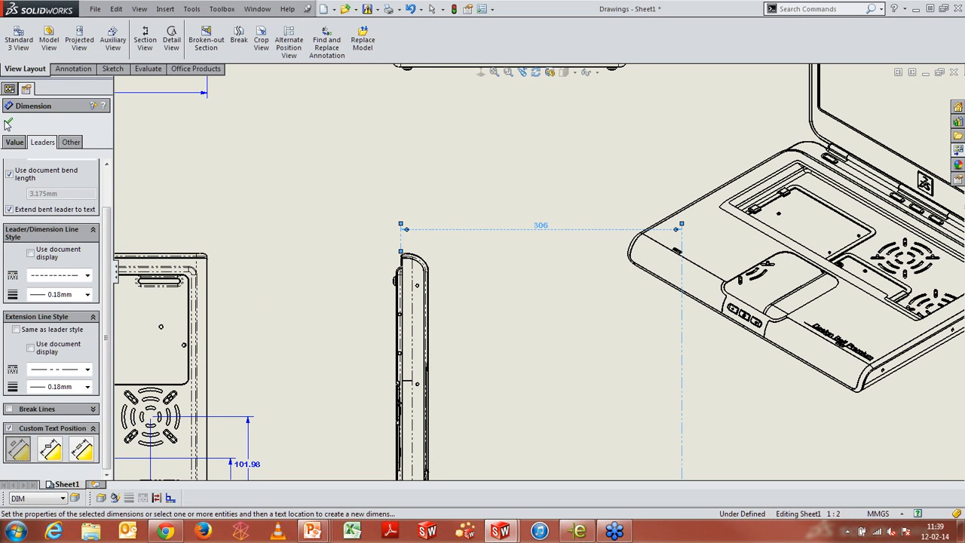
# Try a dual dimension display with the split option, and switch dual dimension off again
pyautogui.click(14, 142)
pyautogui.scroll(-3, 102, 355)
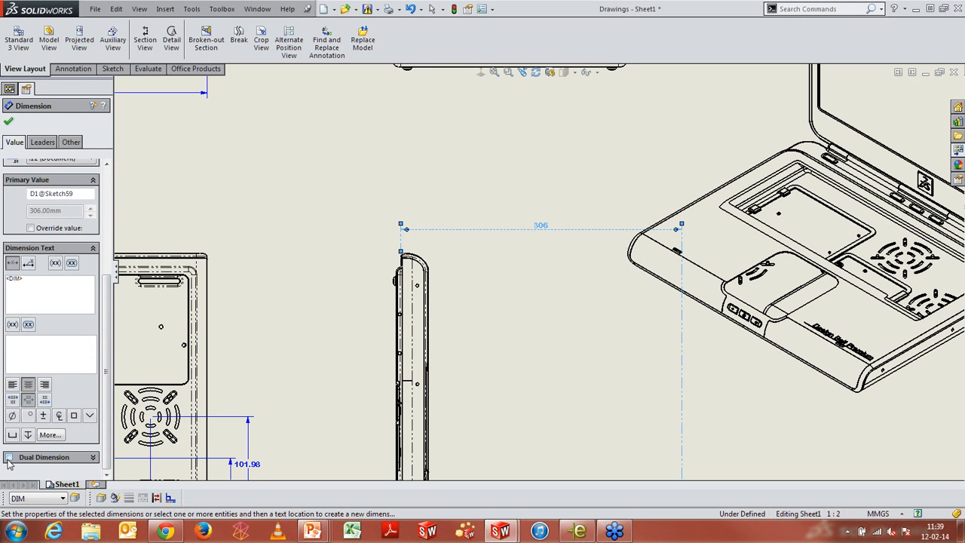
pyautogui.click(8, 457)
pyautogui.scroll(-1, 106, 437)
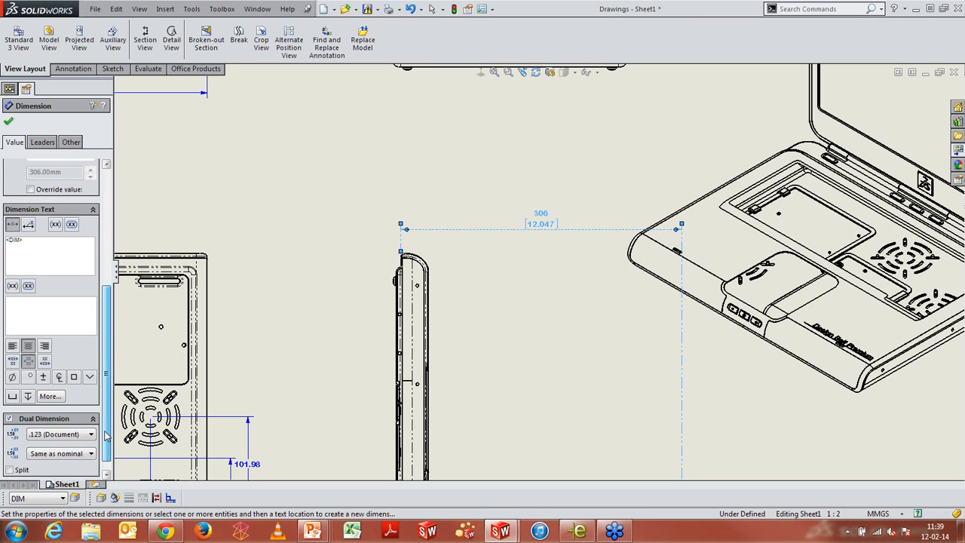
pyautogui.scroll(-1, 105, 436)
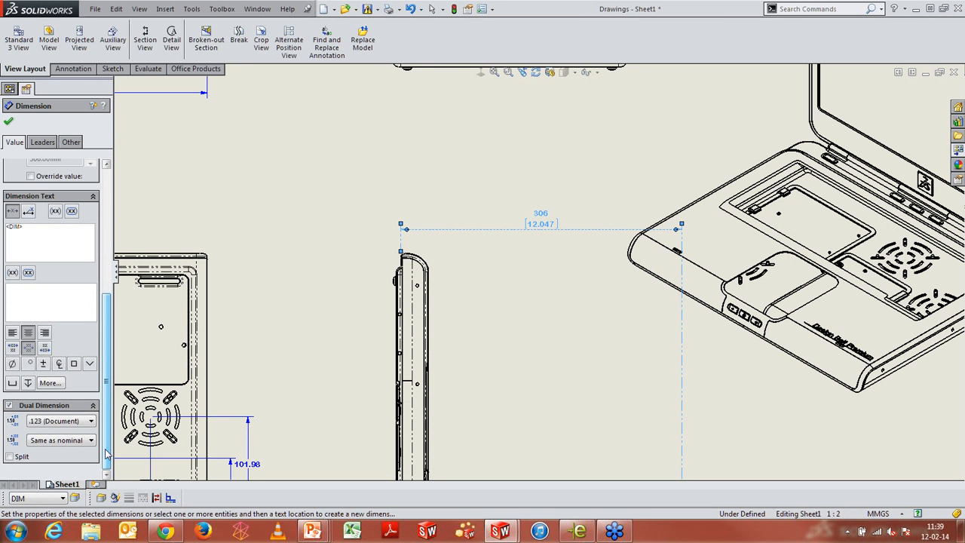
pyautogui.click(10, 458)
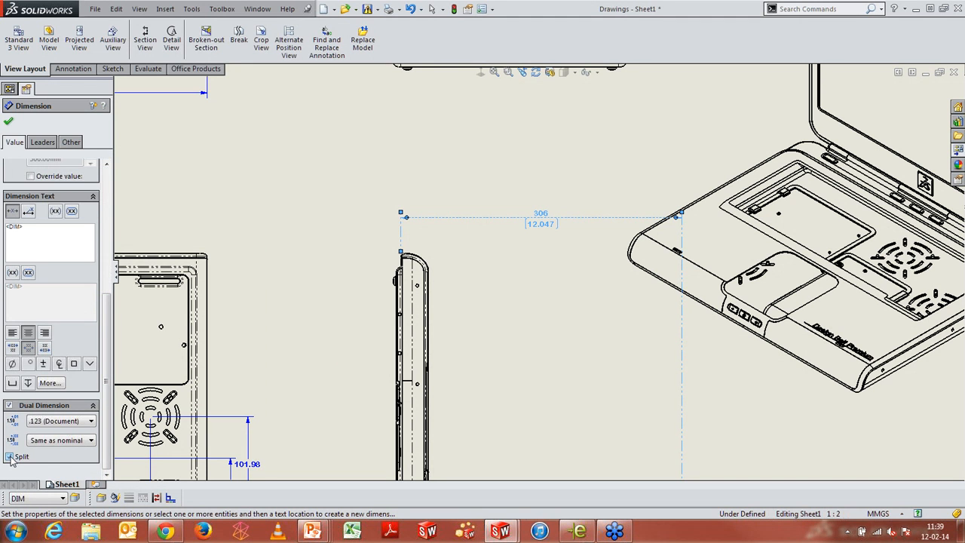
pyautogui.click(10, 457)
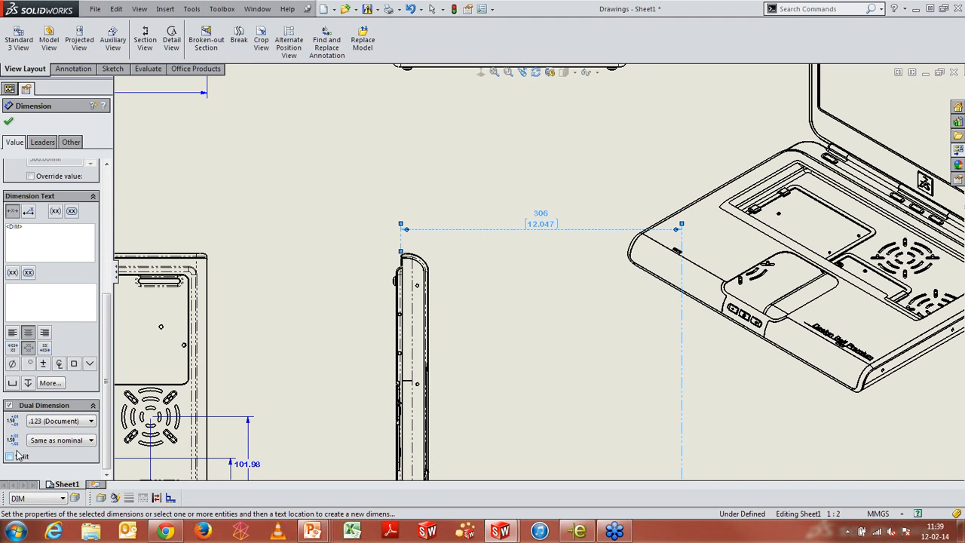
pyautogui.click(9, 405)
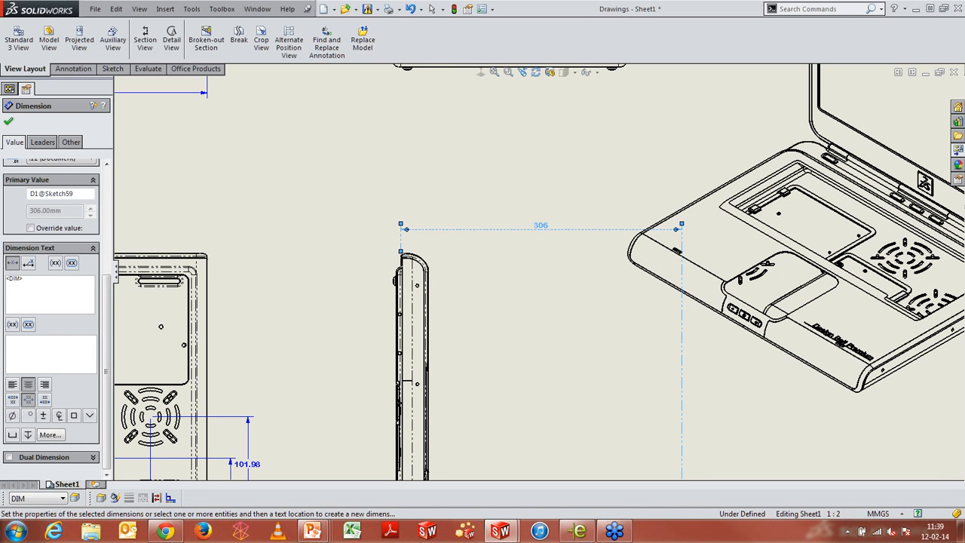
# Add dimension text "Above the Leader Line" above and "Below the leader line" below the dimension line, and accept
pyautogui.write('Above the Leader ')
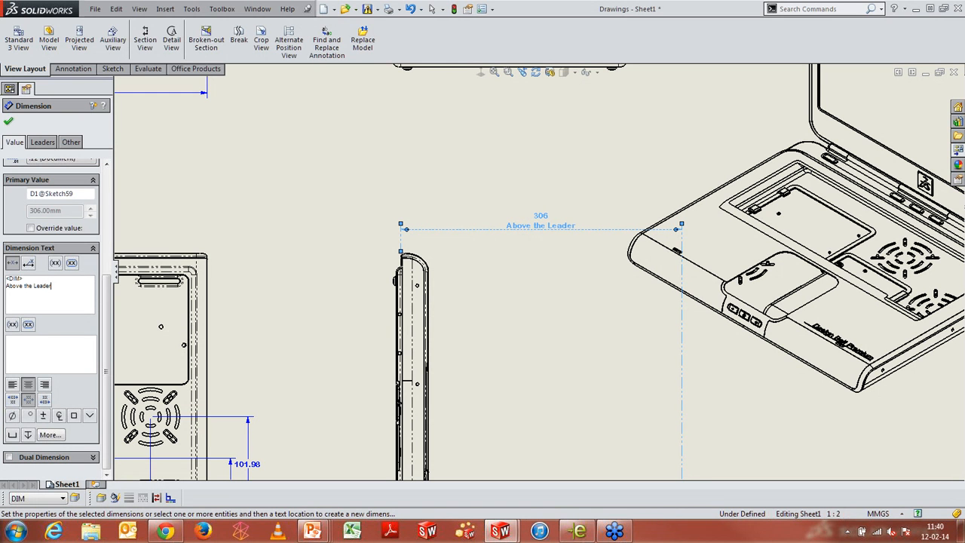
pyautogui.write('Line')
pyautogui.write('B')
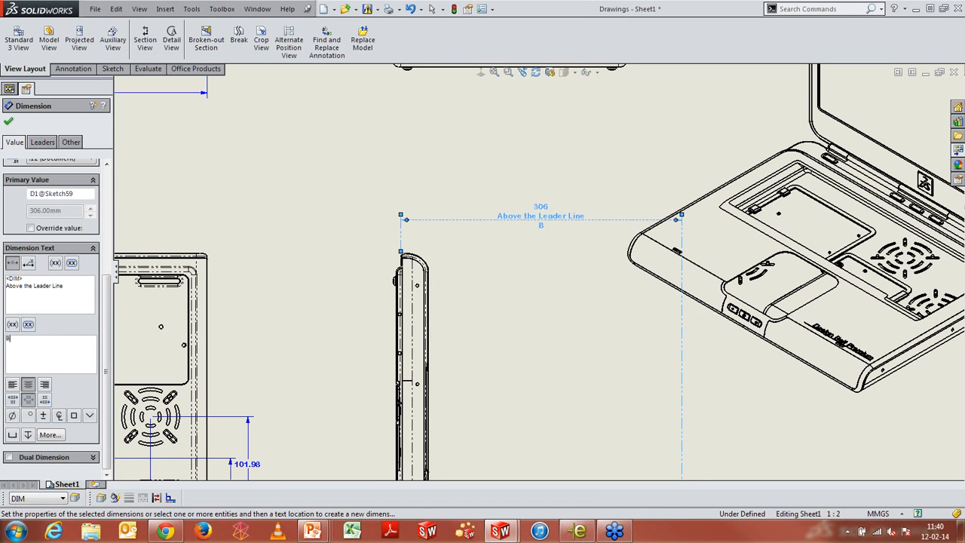
pyautogui.write('elow the leader line')
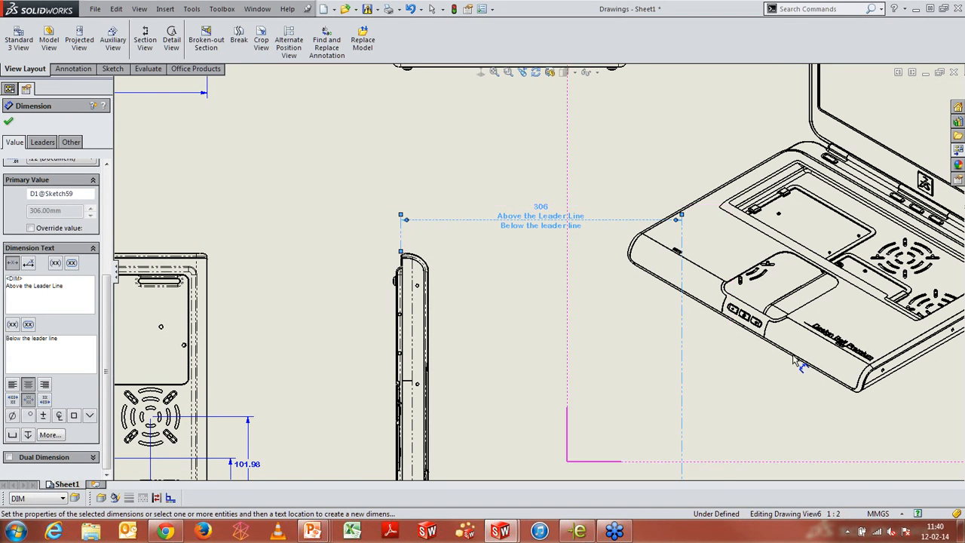
pyautogui.scroll(3, 624, 310)
pyautogui.scroll(-4, 631, 264)
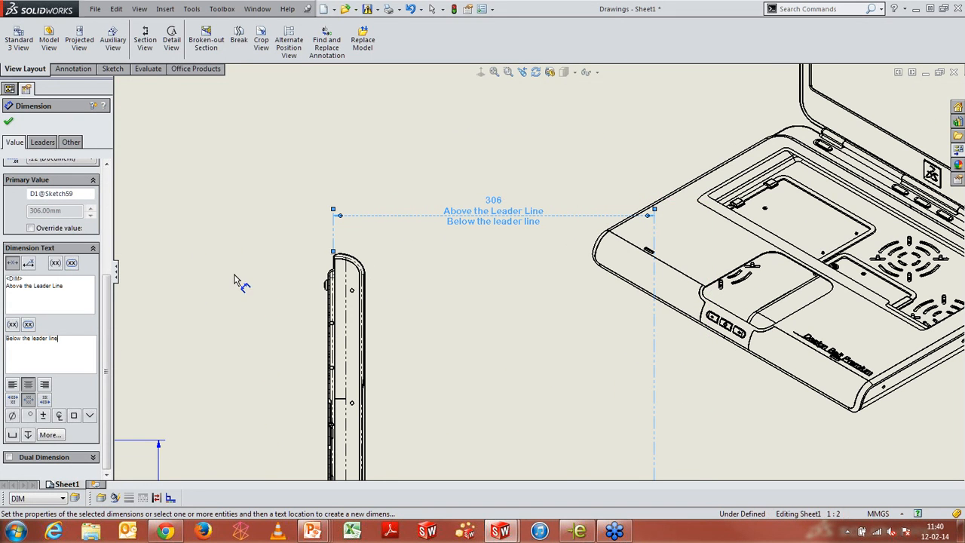
pyautogui.click(7, 124)
# Reattach the note above the title block to the BOTTOM view
pyautogui.scroll(3, 528, 322)
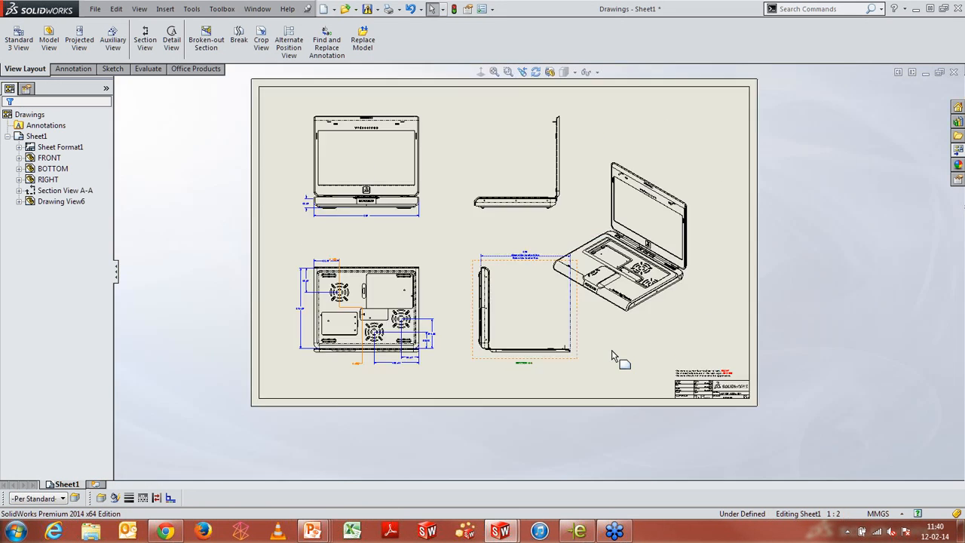
pyautogui.scroll(-4, 620, 357)
pyautogui.scroll(-3, 708, 335)
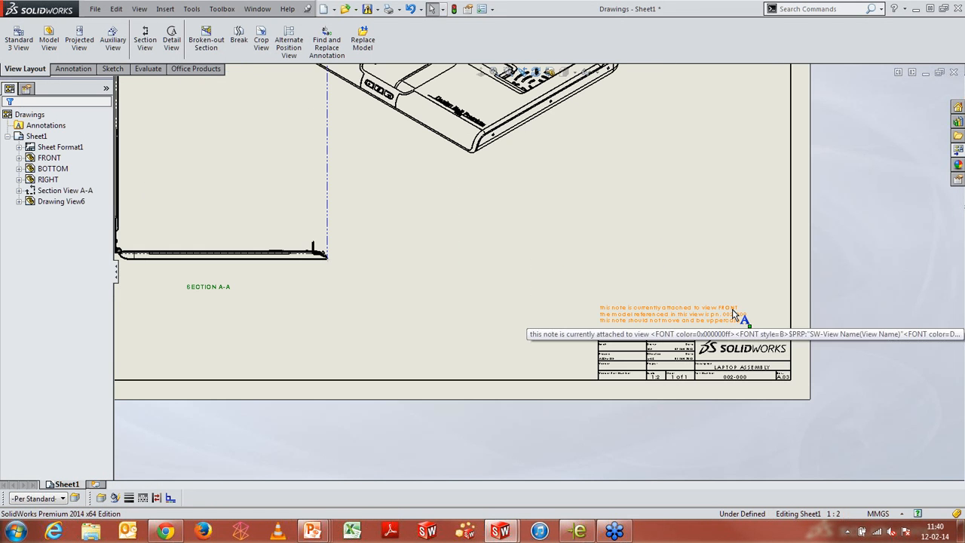
pyautogui.scroll(-1, 730, 316)
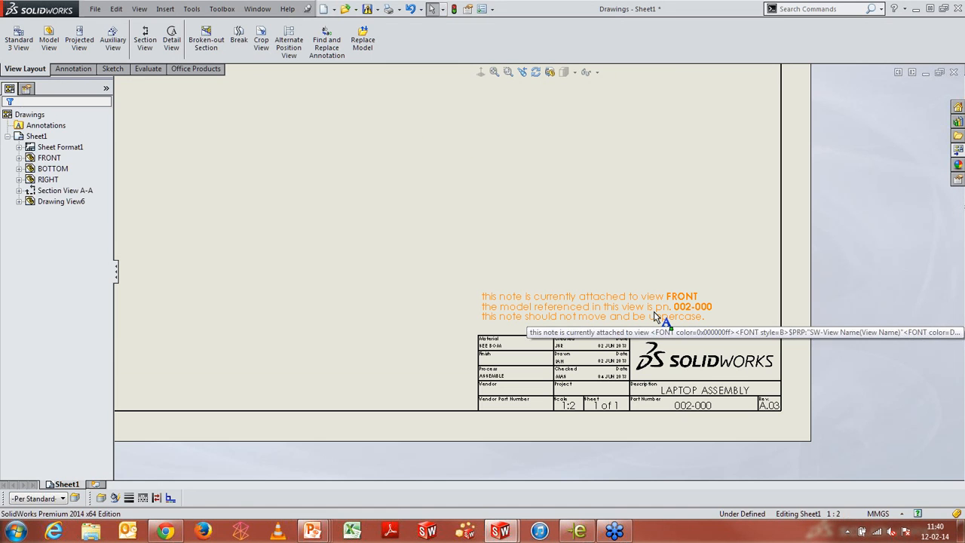
pyautogui.click(654, 316)
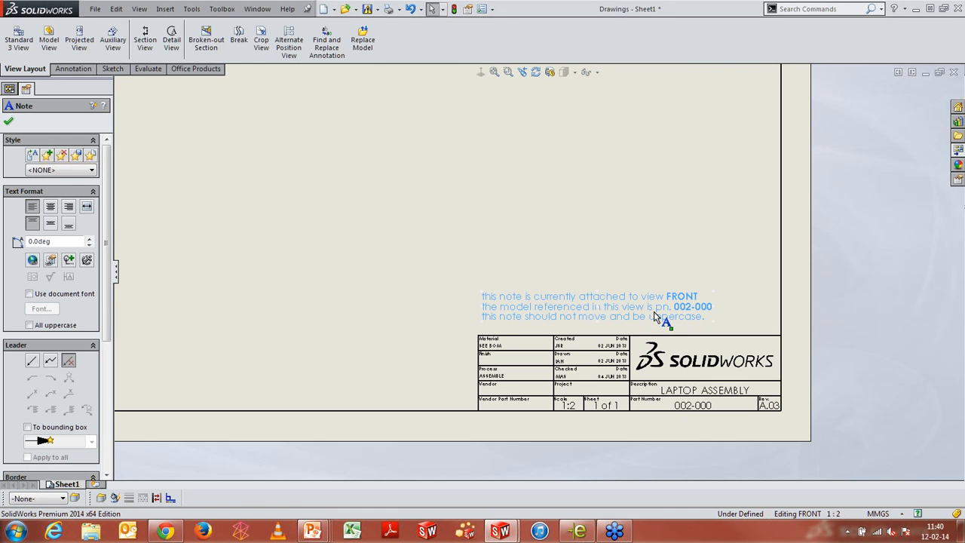
pyautogui.rightClick(578, 307)
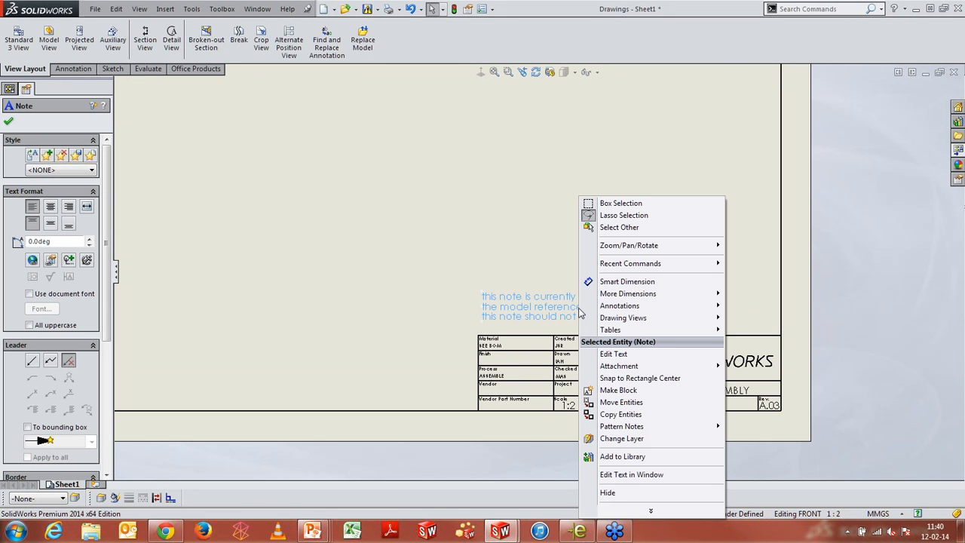
pyautogui.moveTo(612, 370)
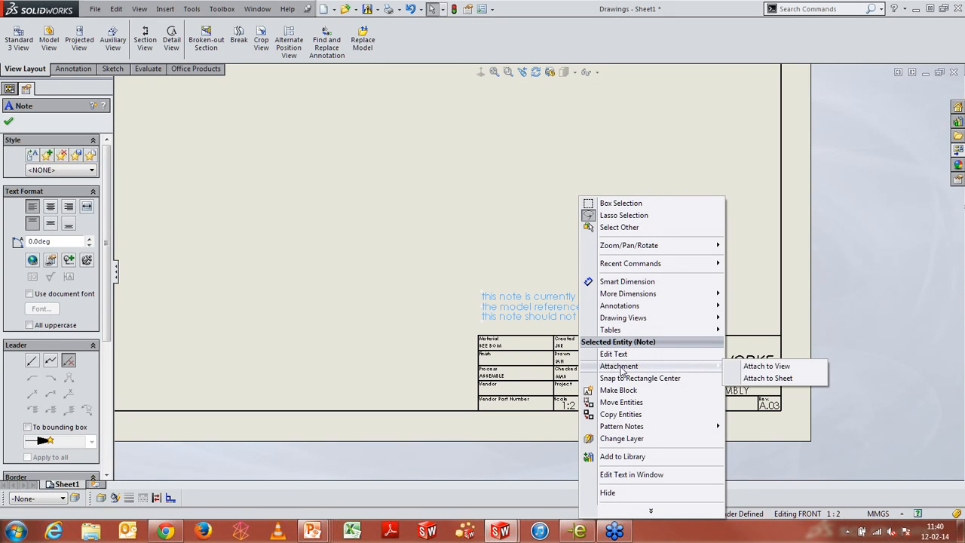
pyautogui.click(762, 366)
pyautogui.scroll(5, 497, 244)
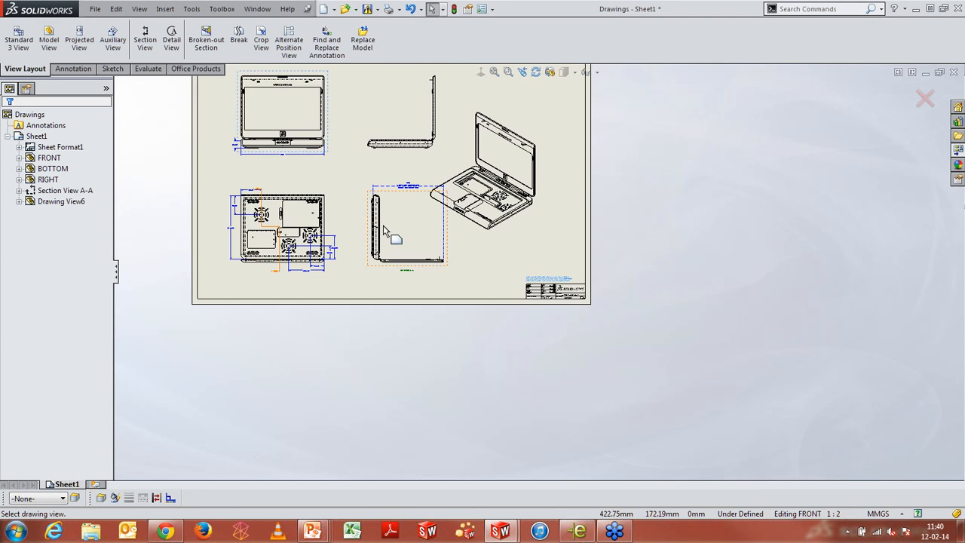
pyautogui.scroll(-4, 373, 233)
pyautogui.click(354, 236)
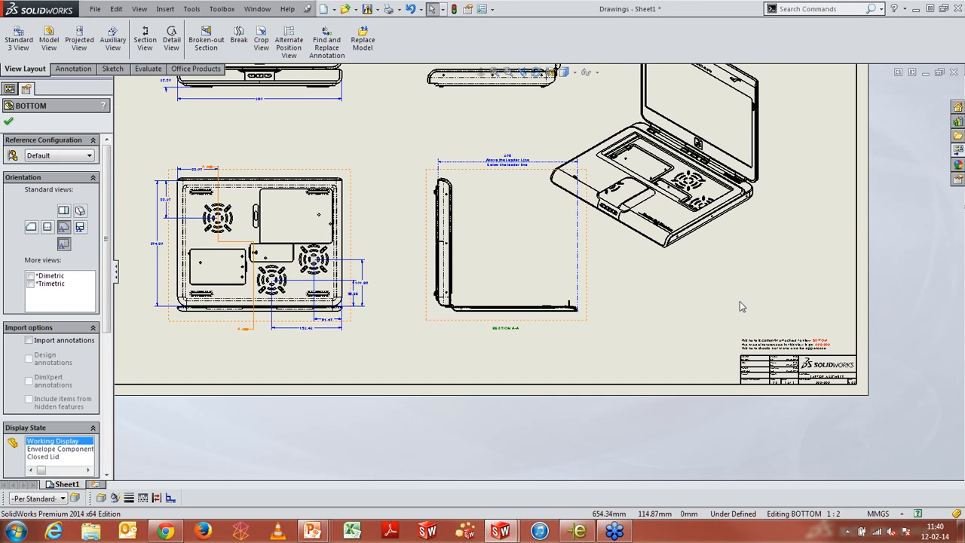
pyautogui.scroll(-3, 739, 306)
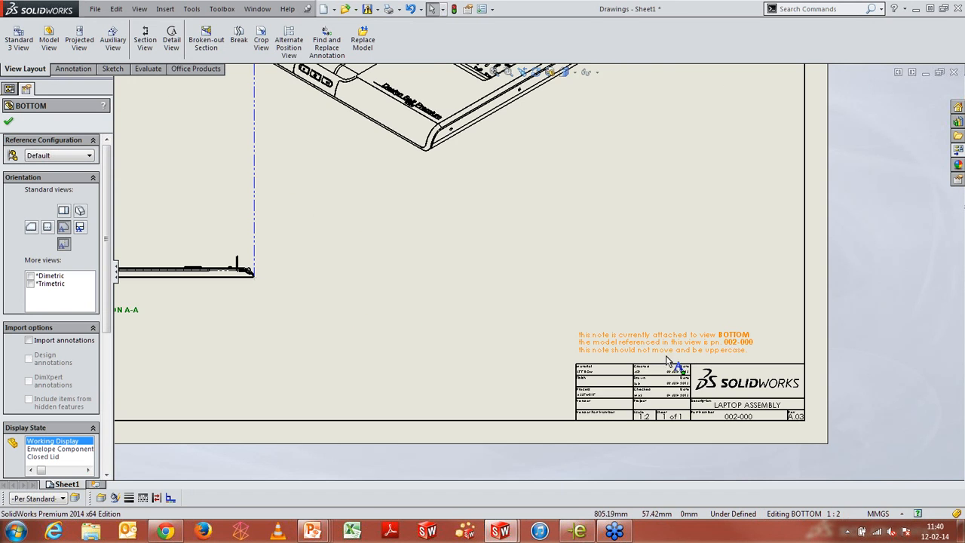
# Create detail view B by circling the lower-right fan grille in the BOTTOM view and placing it beside the section view
pyautogui.scroll(3, 541, 360)
pyautogui.scroll(3, 456, 277)
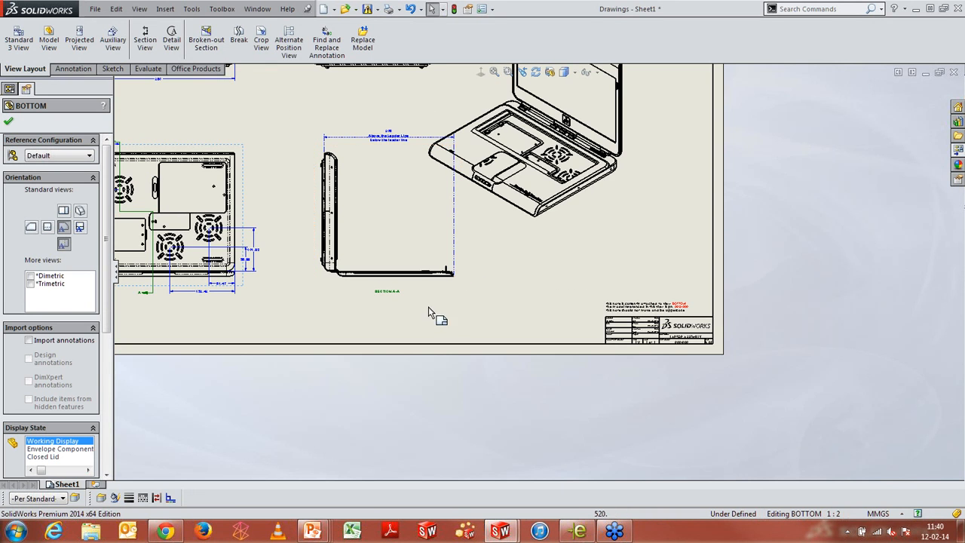
pyautogui.scroll(-1, 279, 245)
pyautogui.scroll(2, 304, 239)
pyautogui.scroll(-2, 307, 238)
pyautogui.scroll(-1, 337, 253)
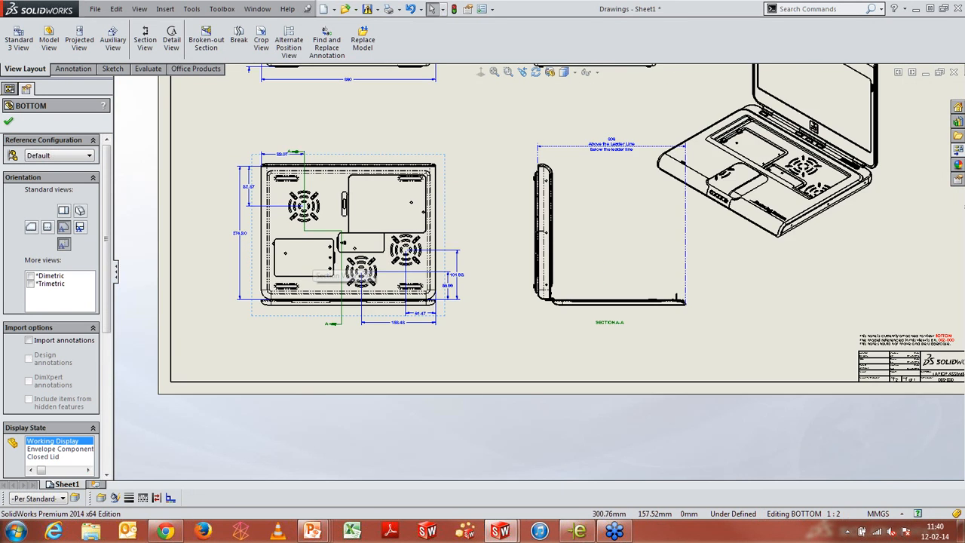
pyautogui.scroll(-5, 455, 252)
pyautogui.press('Escape')
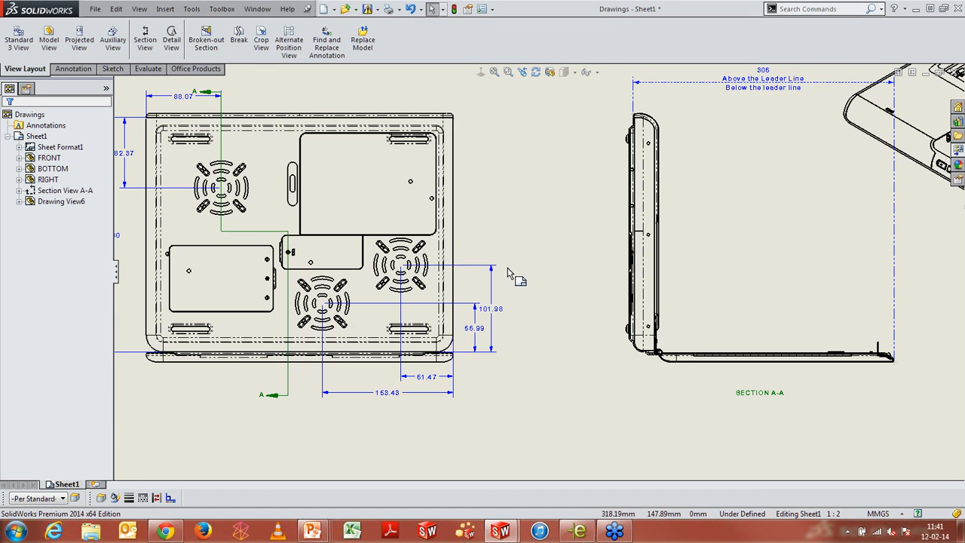
pyautogui.scroll(-3, 443, 274)
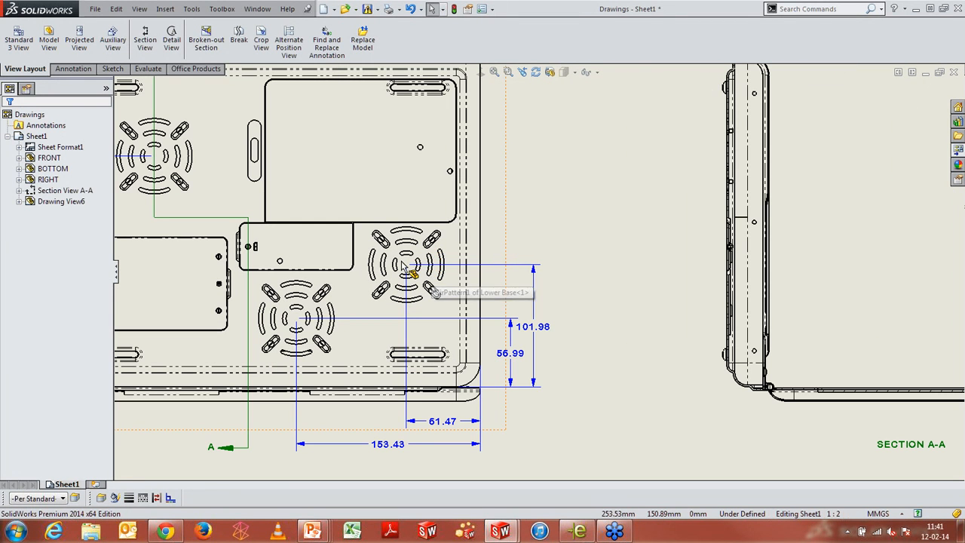
pyautogui.press('s')
pyautogui.click(428, 325)
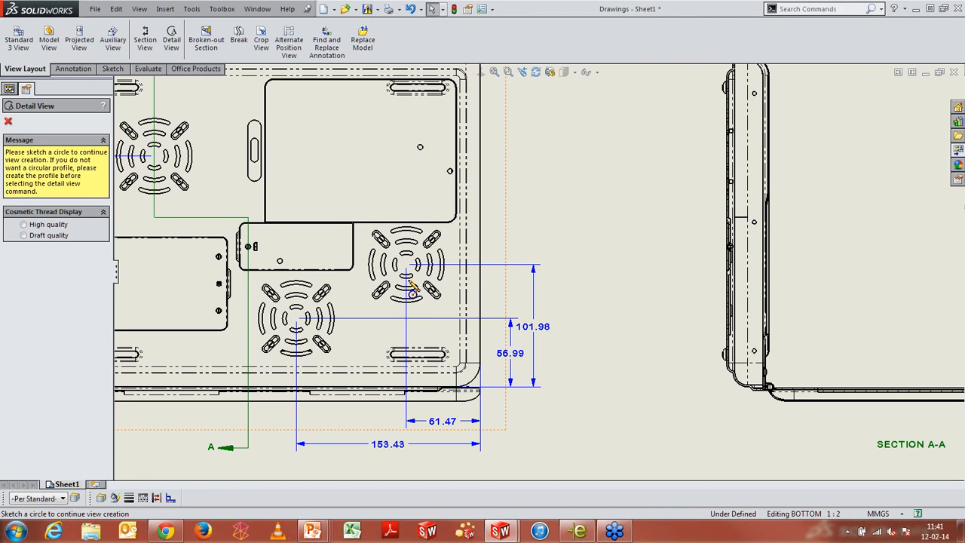
pyautogui.click(406, 264)
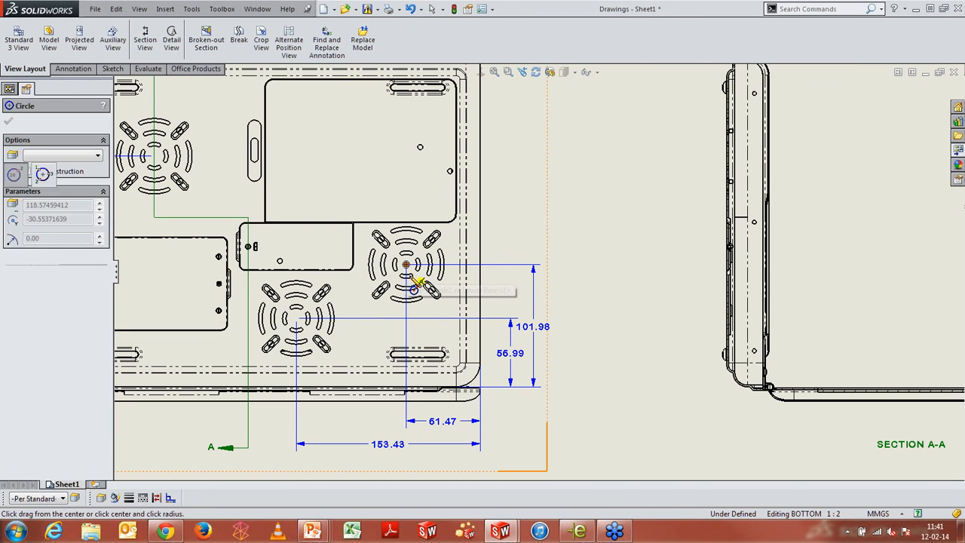
pyautogui.click(439, 329)
pyautogui.scroll(4, 539, 275)
pyautogui.scroll(-3, 735, 358)
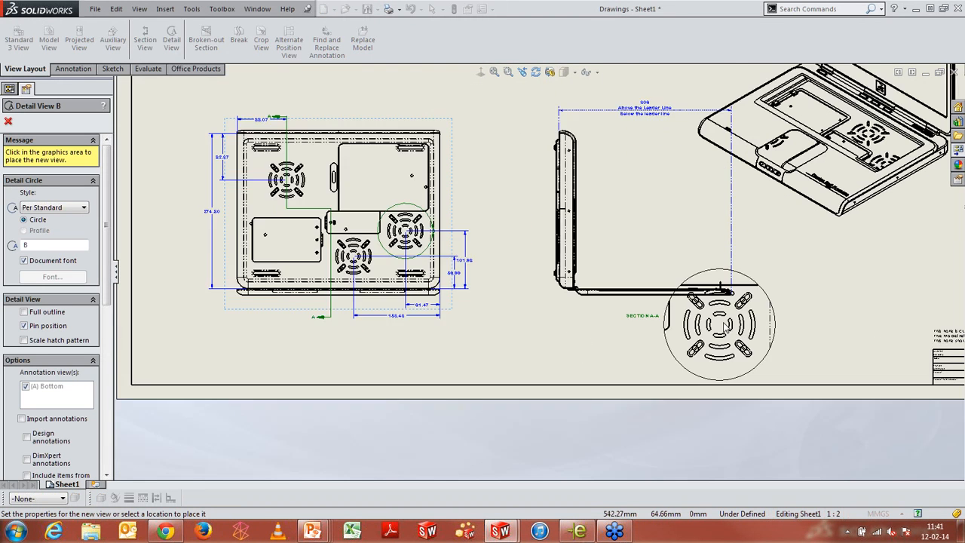
pyautogui.click(855, 279)
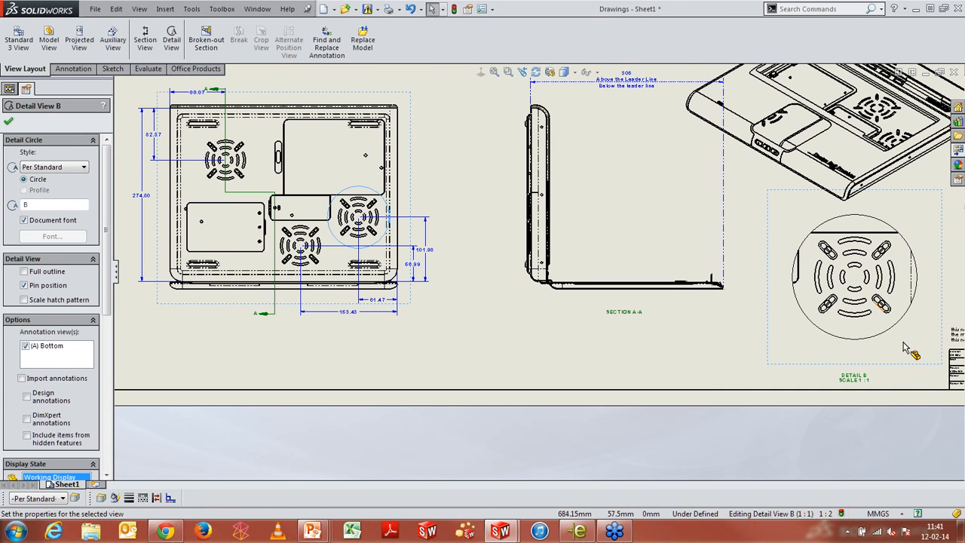
# Open the Detail B view label for editing and delete its scale line
pyautogui.scroll(-3, 900, 381)
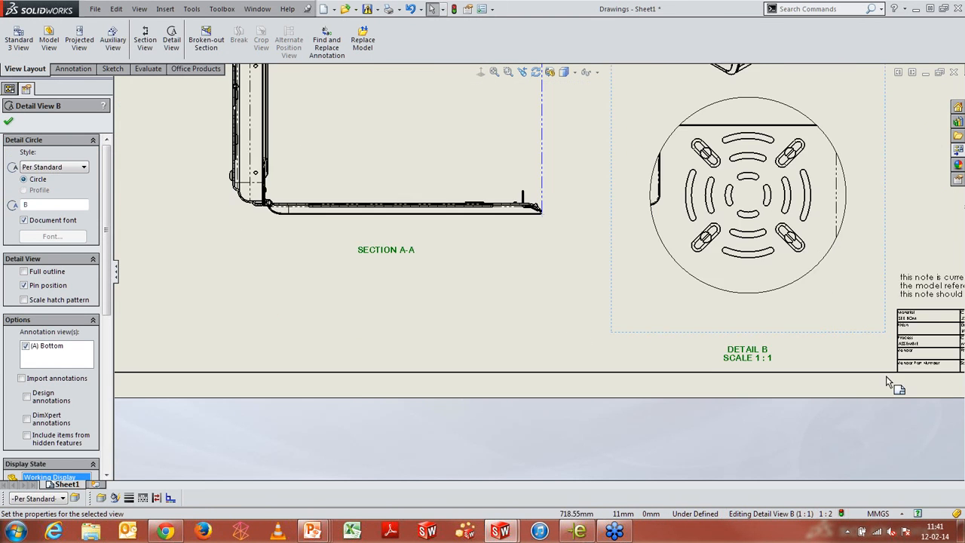
pyautogui.click(728, 351)
pyautogui.doubleClick(728, 351)
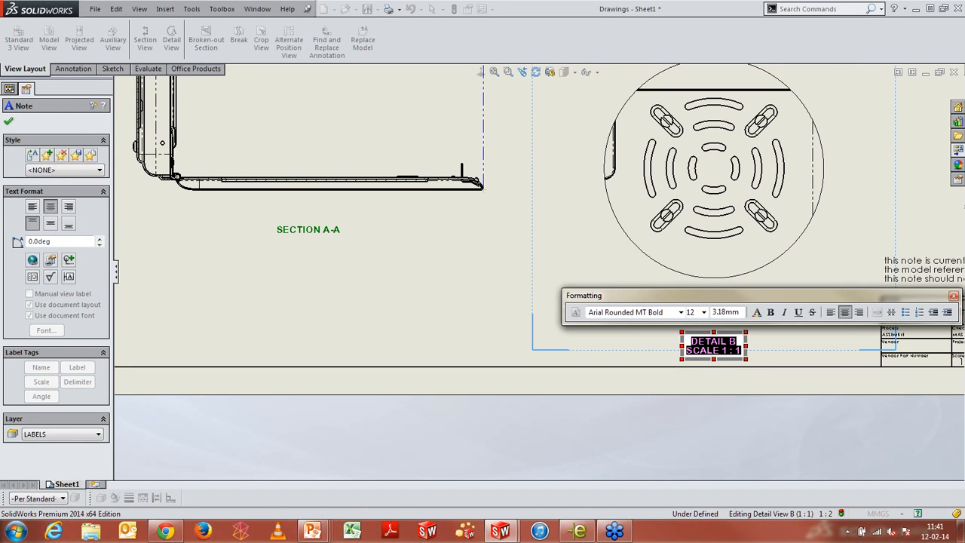
pyautogui.click(742, 350)
pyautogui.press('BackSpace')
pyautogui.press('BackSpace')
pyautogui.press('BackSpace')
pyautogui.press('BackSpace')
pyautogui.press('BackSpace')
pyautogui.press('BackSpace')
pyautogui.press('BackSpace')
pyautogui.press('BackSpace')
pyautogui.press('BackSpace')
pyautogui.press('BackSpace')
pyautogui.press('BackSpace')
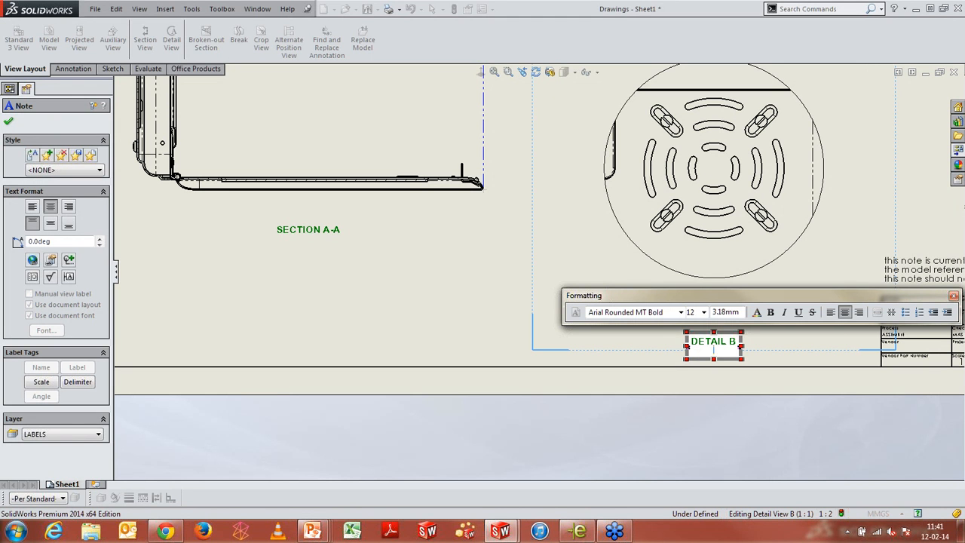
pyautogui.click(41, 382)
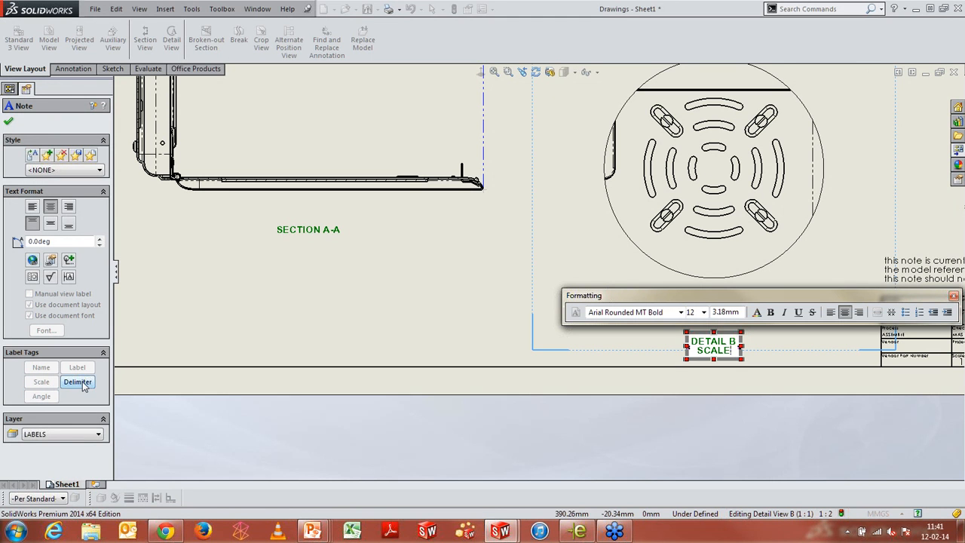
pyautogui.click(78, 382)
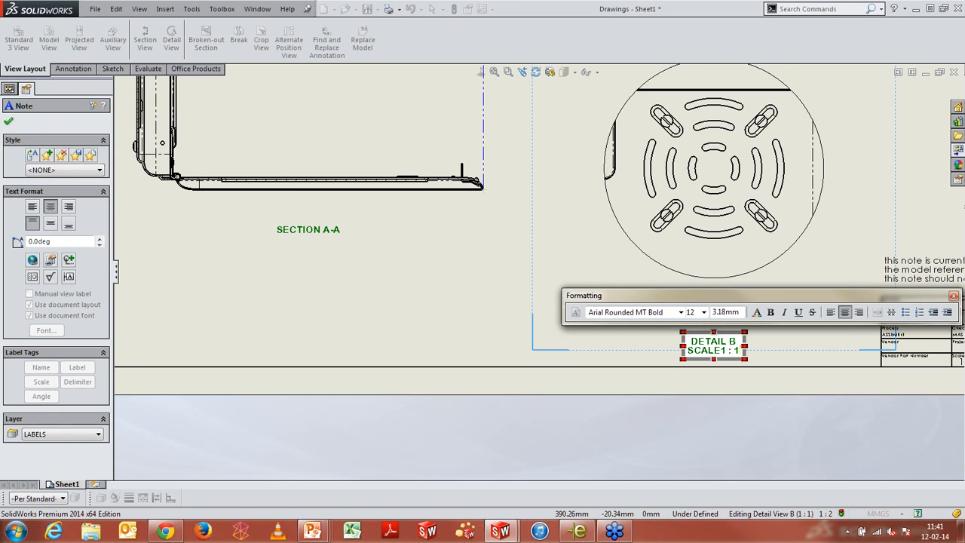
pyautogui.press('BackSpace')
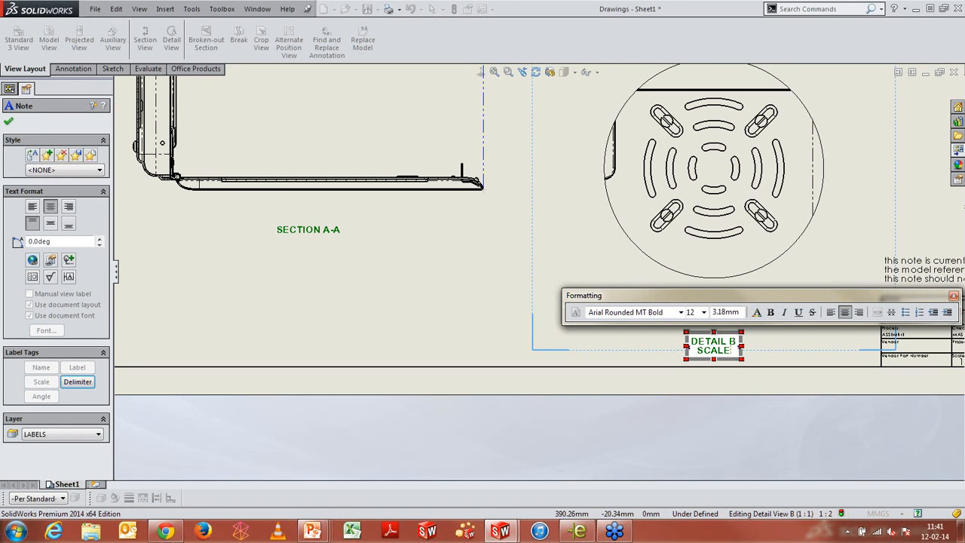
pyautogui.press('BackSpace')
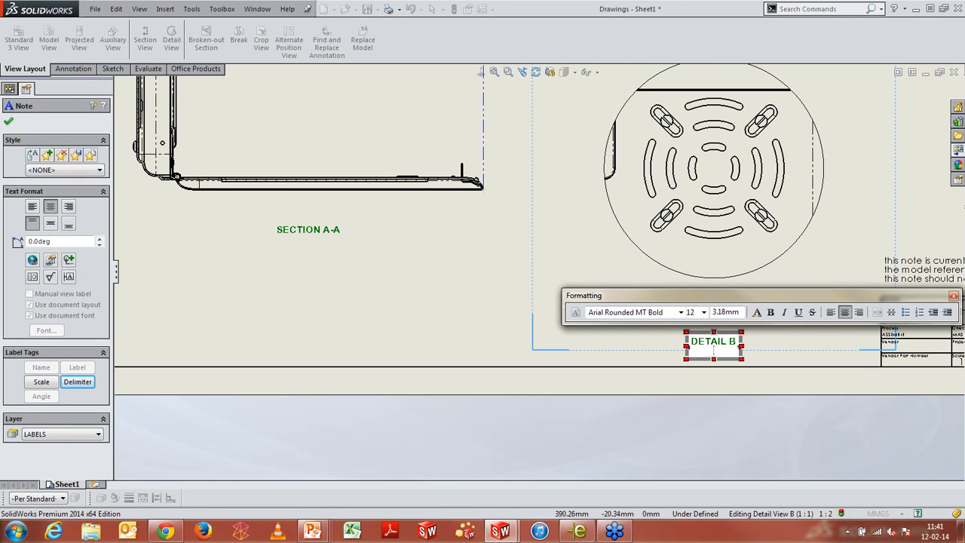
# Insert the Scale label tag back into the Detail B label and accept the note
pyautogui.click(41, 382)
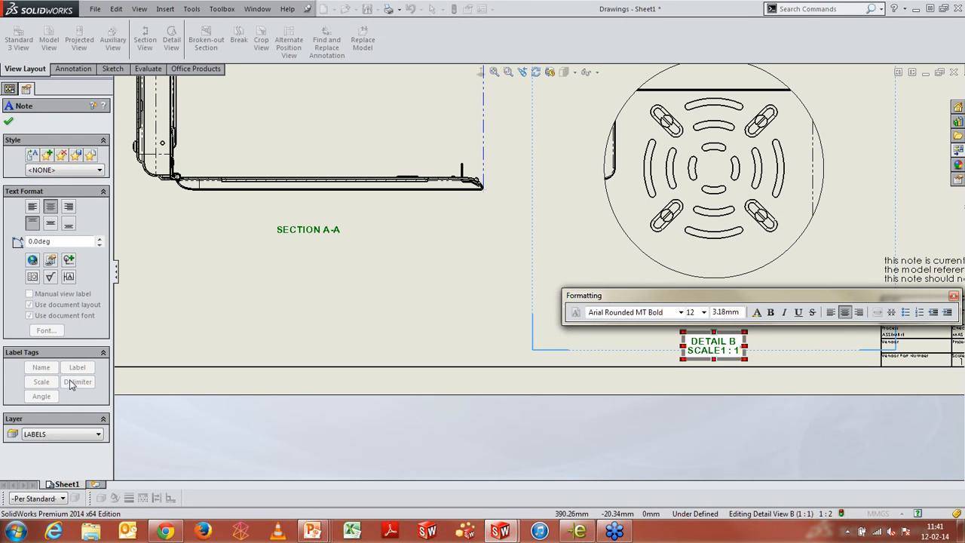
pyautogui.click(8, 121)
# Add a circular center mark pattern through the grille slots of detail view B and accept
pyautogui.scroll(-3, 723, 162)
pyautogui.scroll(5, 726, 167)
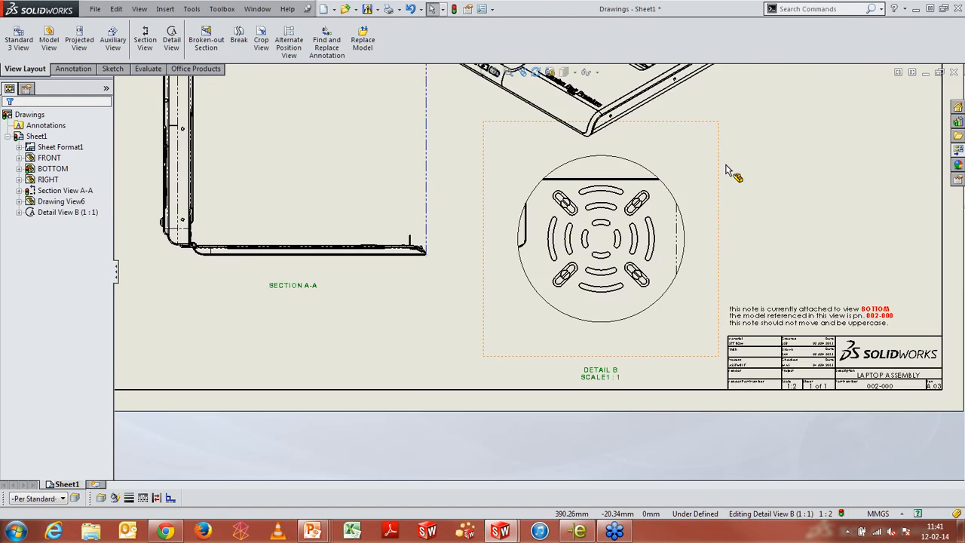
pyautogui.scroll(-4, 678, 207)
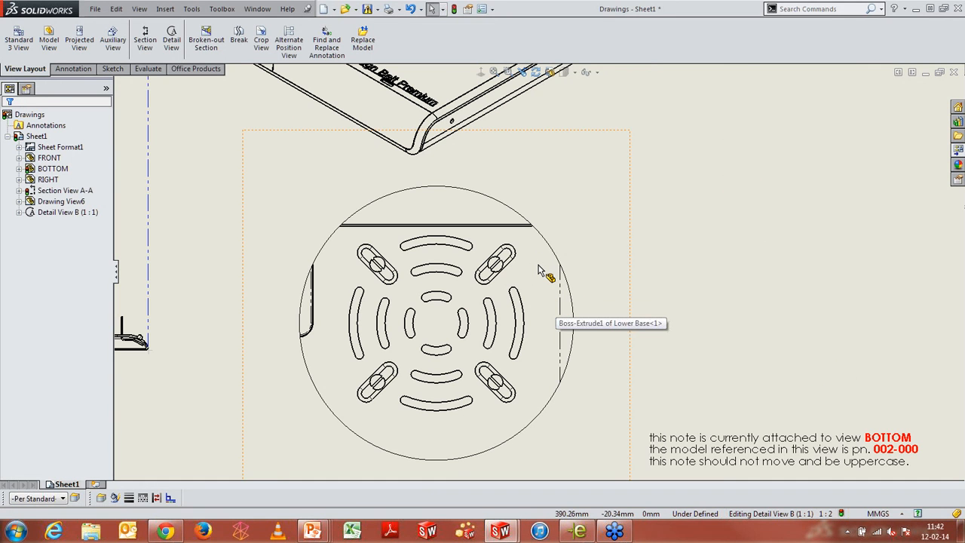
pyautogui.press('s')
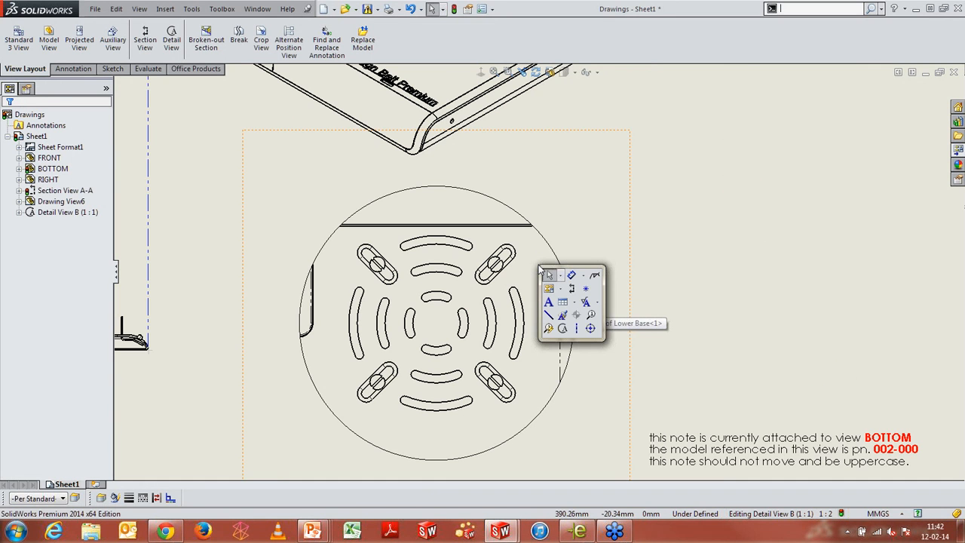
pyautogui.click(591, 329)
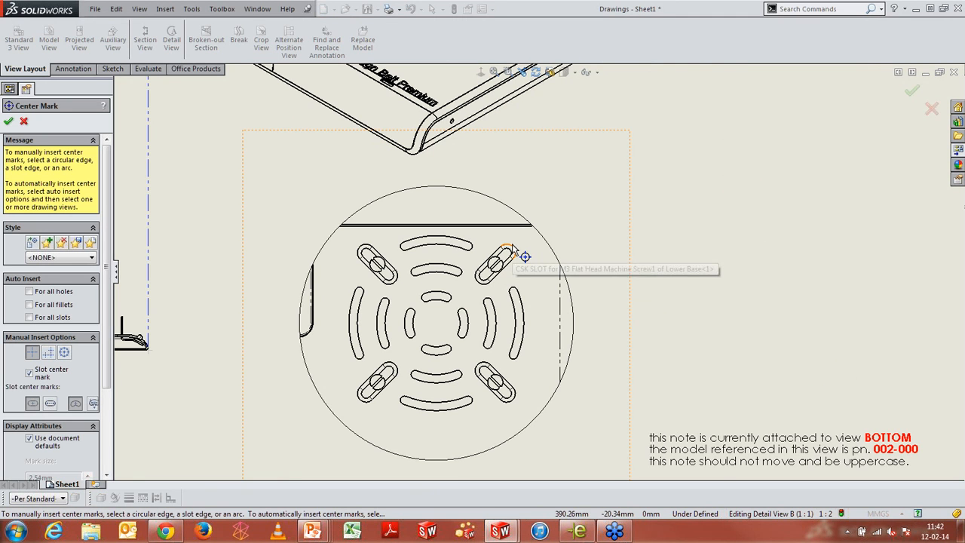
pyautogui.click(443, 241)
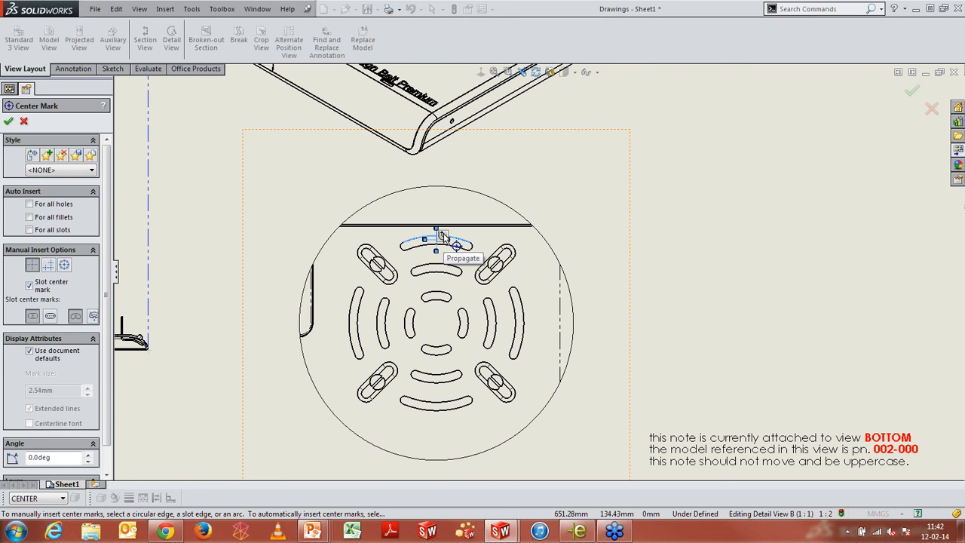
pyautogui.click(444, 238)
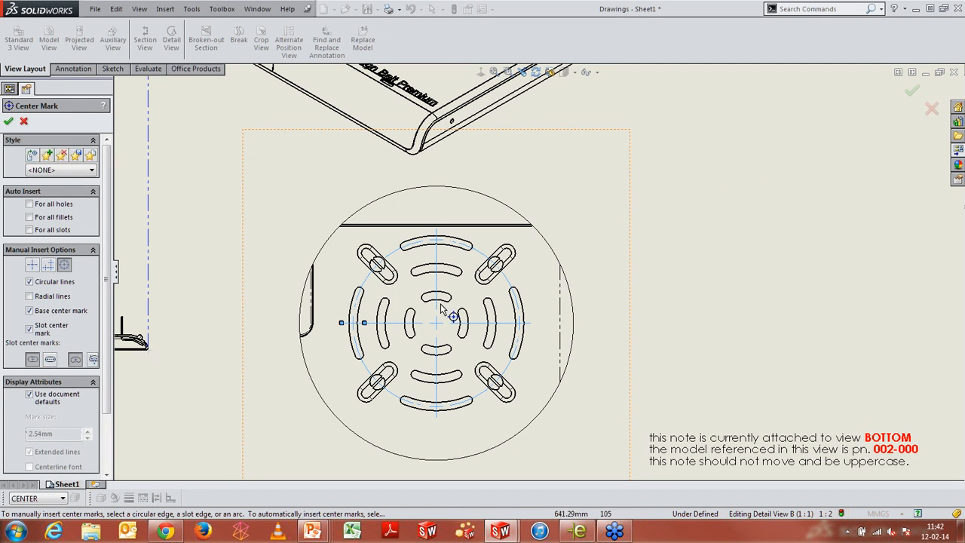
pyautogui.click(514, 251)
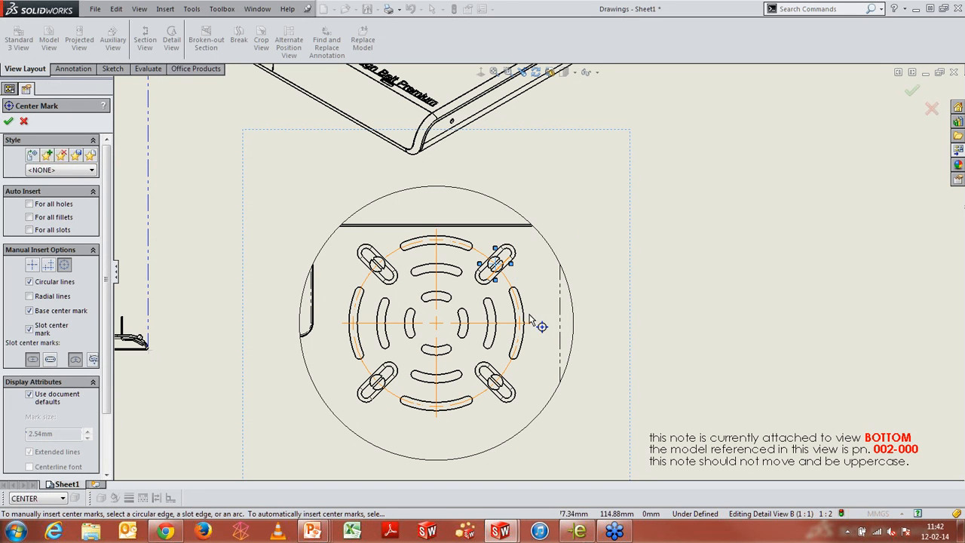
pyautogui.click(516, 398)
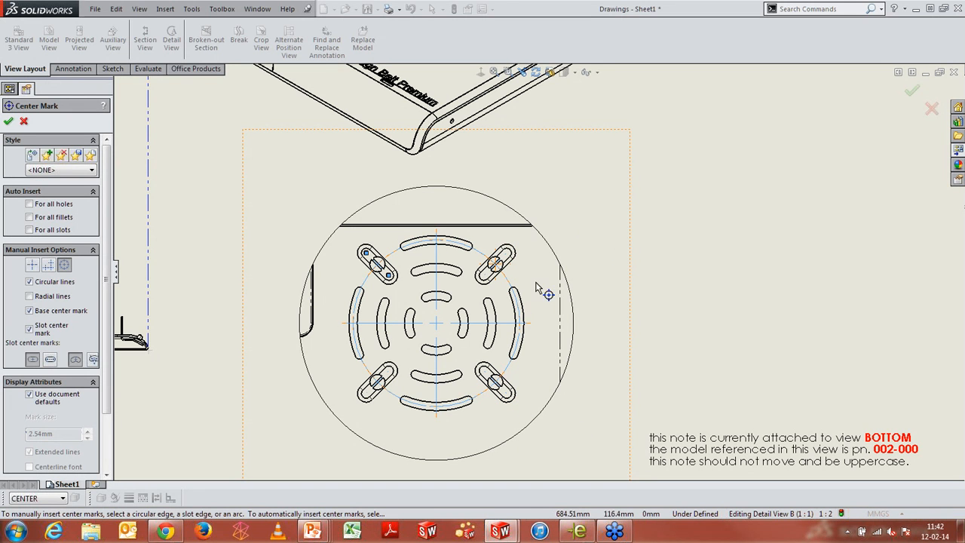
pyautogui.click(8, 122)
pyautogui.press('f')
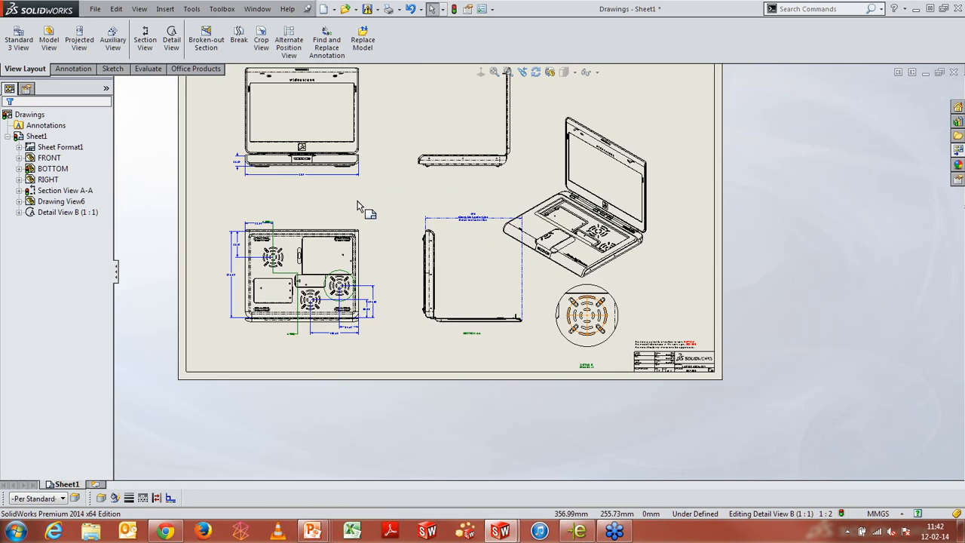
pyautogui.scroll(1, 357, 201)
pyautogui.scroll(-3, 422, 213)
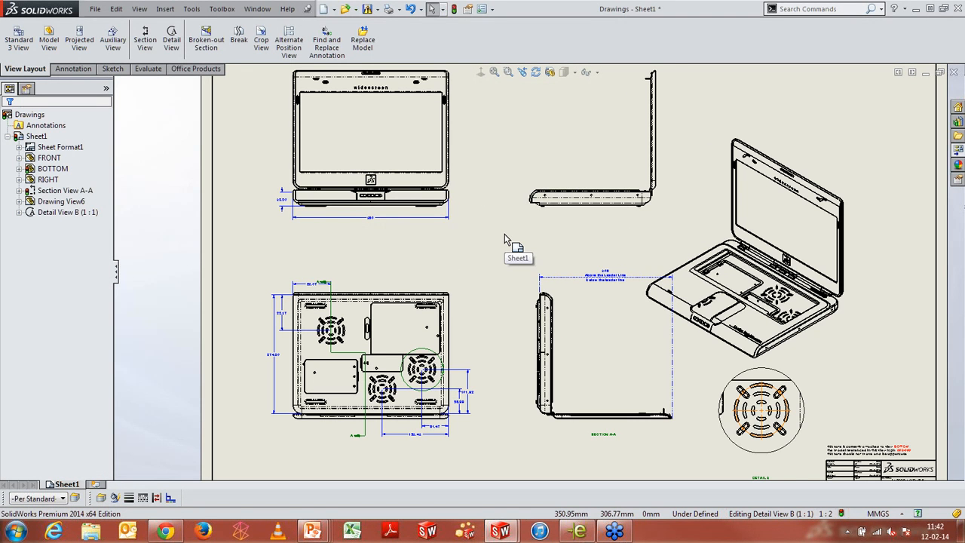
pyautogui.scroll(-1, 505, 238)
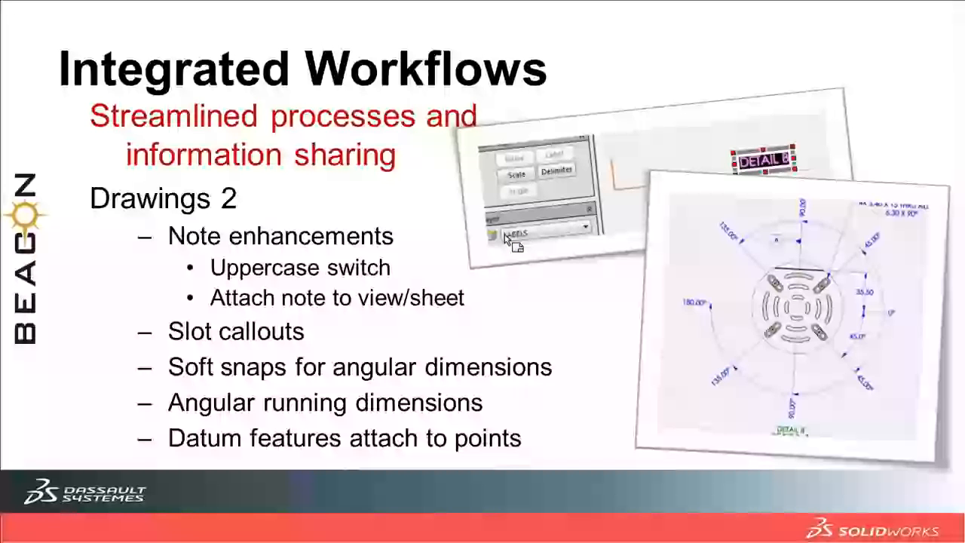
pyautogui.press('Right')
pyautogui.press('Right')
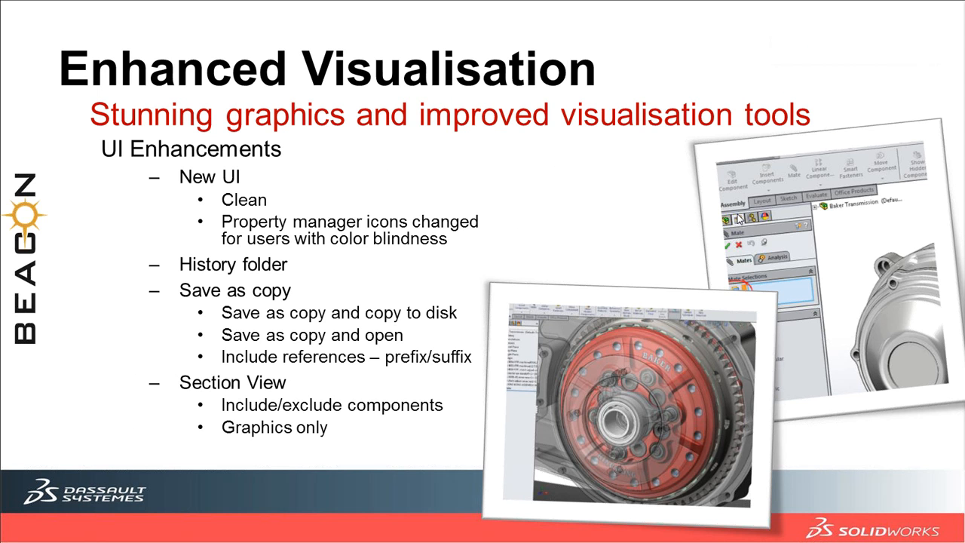
# Close the drawing and the Speaker Grill part without saving either document
pyautogui.hotkey('alt', 'Tab')
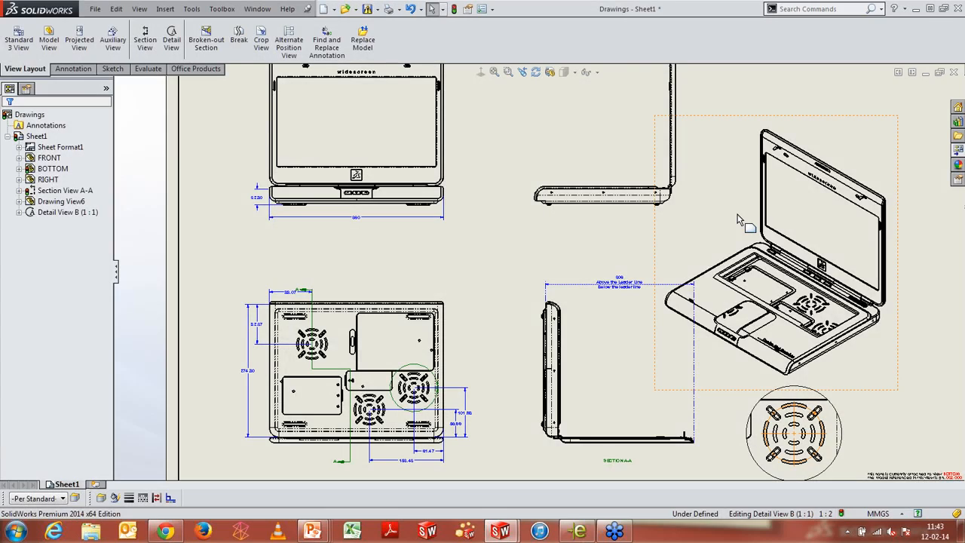
pyautogui.hotkey('alt', 'Tab')
pyautogui.hotkey('alt', 'Tab')
pyautogui.click(954, 71)
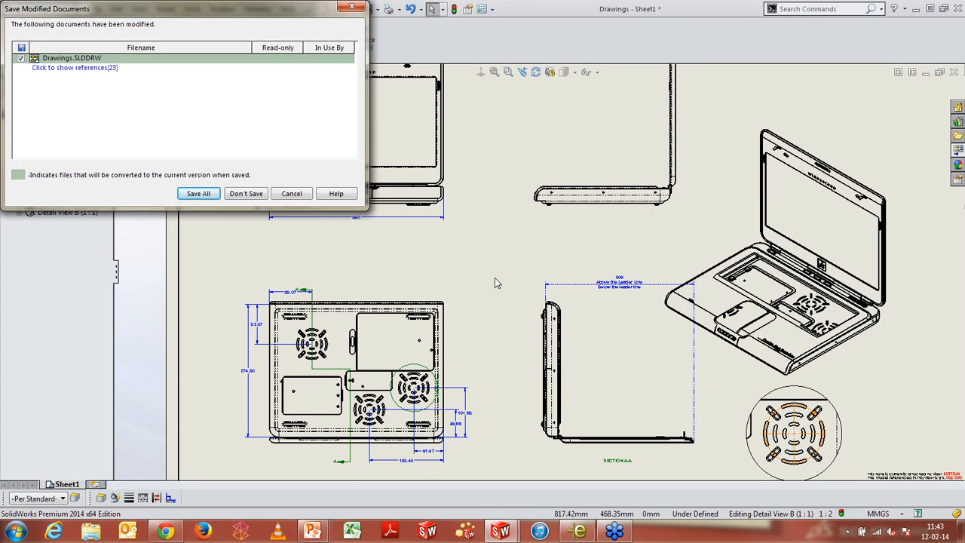
pyautogui.click(244, 195)
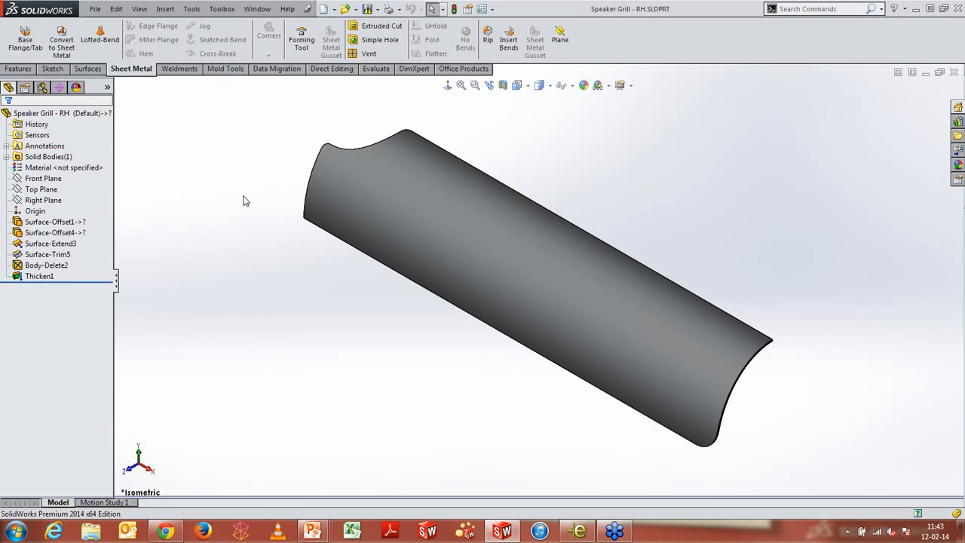
pyautogui.click(954, 71)
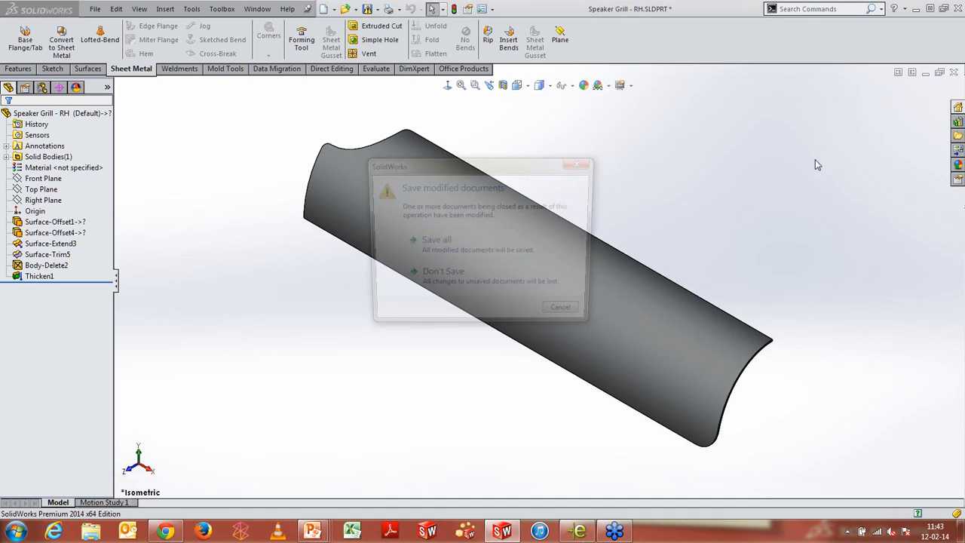
pyautogui.click(490, 294)
# Open the recent Baker Transmission assembly and select its History folder in the feature tree
pyautogui.press('r')
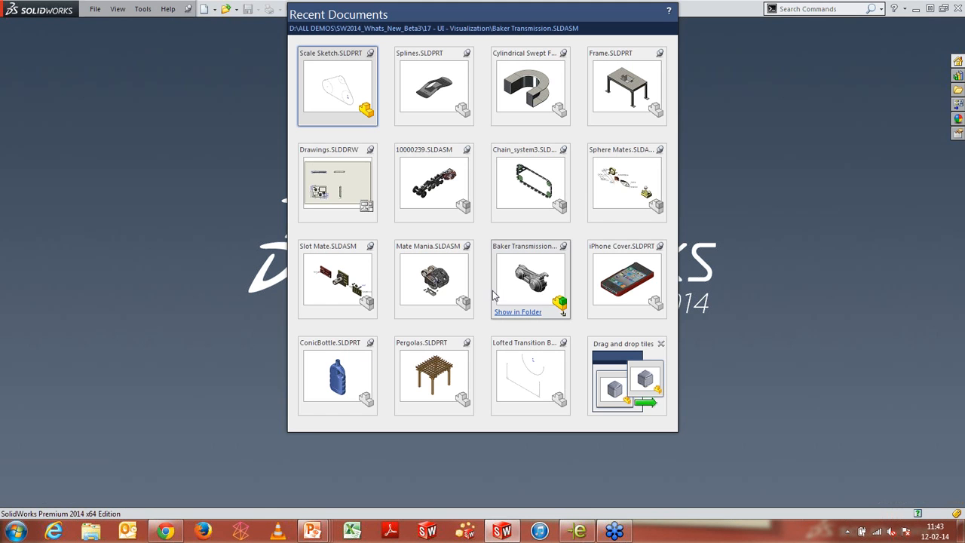
pyautogui.click(523, 273)
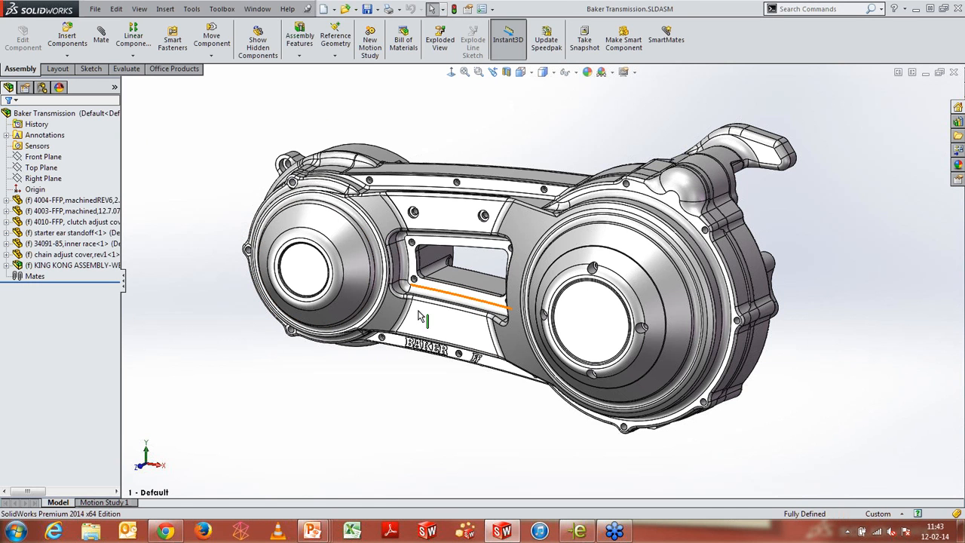
pyautogui.click(36, 124)
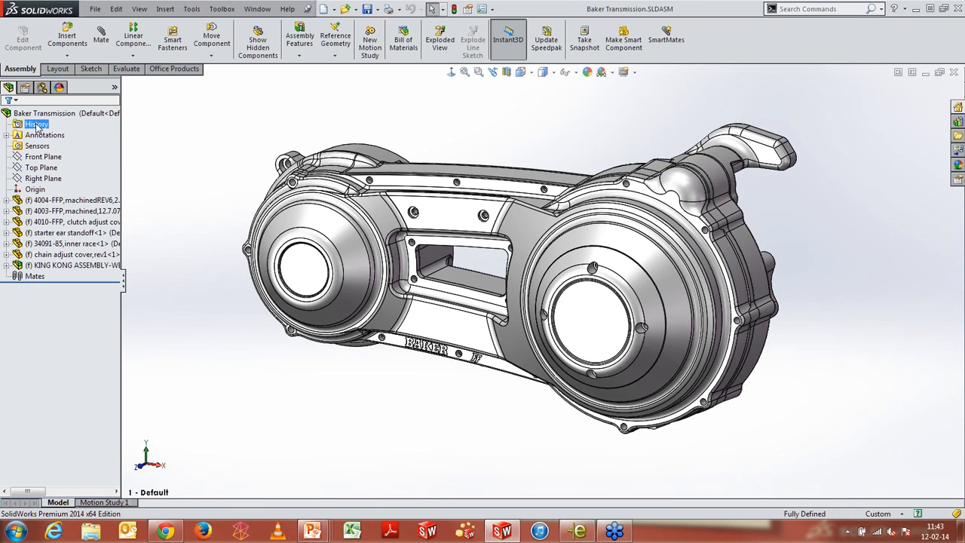
# Open the KING KONG ASSEMBLY-WEB subassembly and expand the pressure plate component and its History folder
pyautogui.click(64, 255)
pyautogui.keyDown('ctrl'); pyautogui.click(64, 265); pyautogui.keyUp('ctrl')
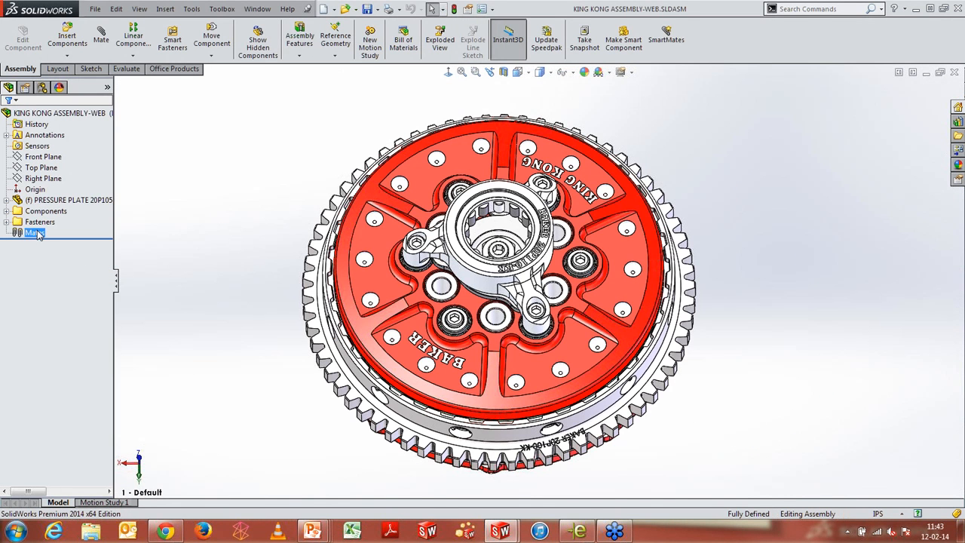
pyautogui.click(18, 224)
pyautogui.click(280, 252)
pyautogui.click(6, 200)
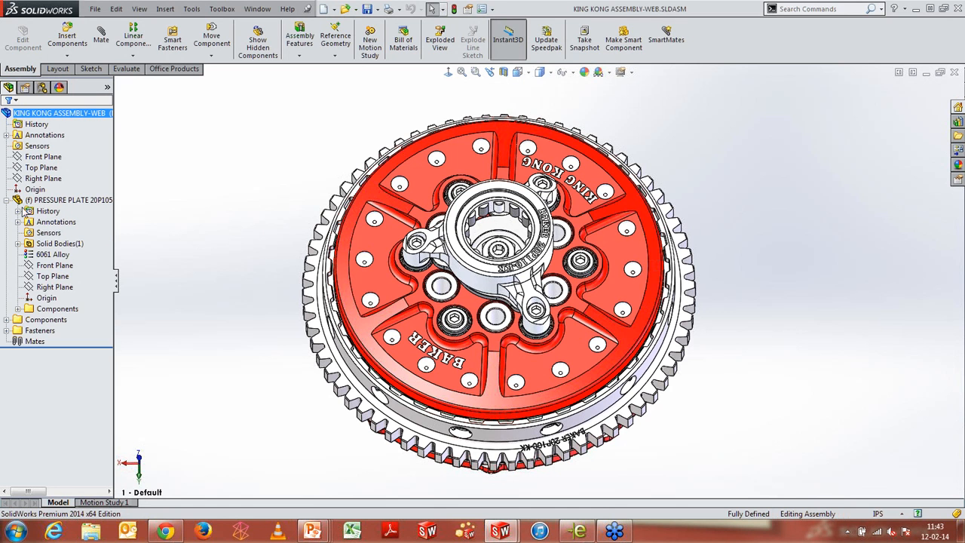
pyautogui.click(18, 211)
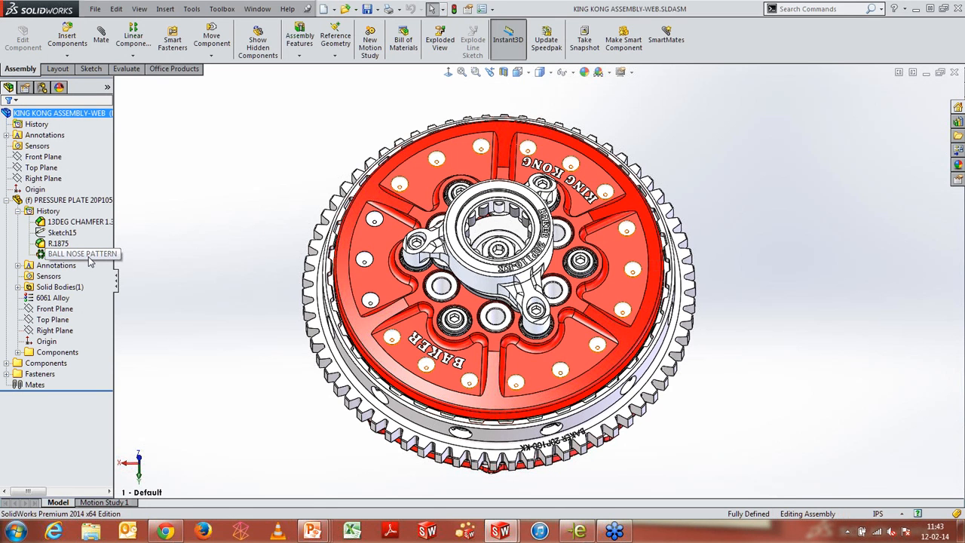
# Edit the BALL NOSE PATTERN feature from the pressure plate's History folder and accept it unchanged
pyautogui.moveTo(89, 260)
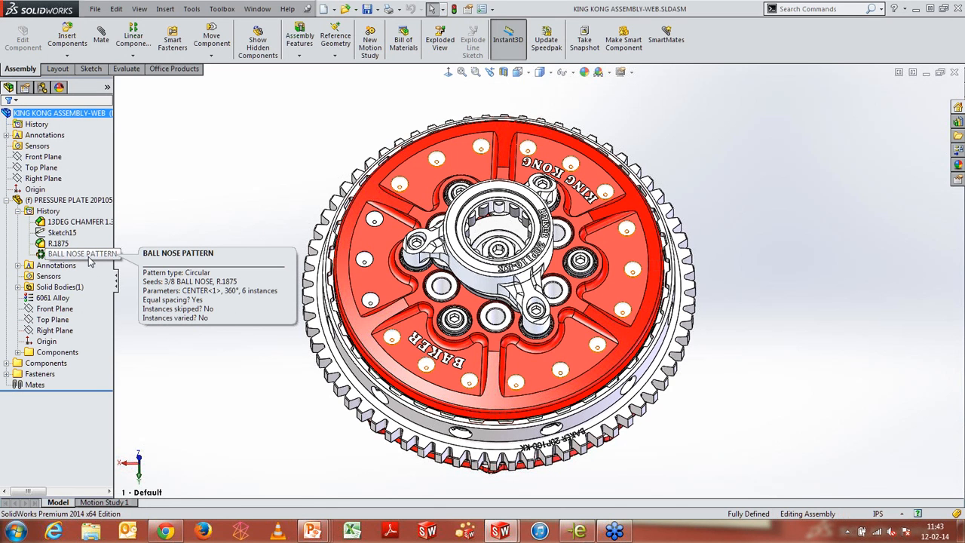
pyautogui.click(88, 259)
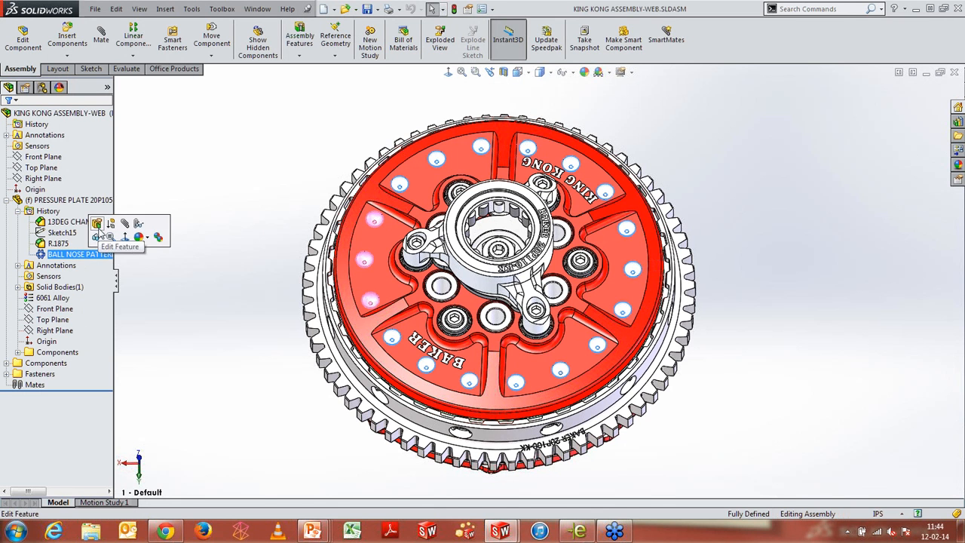
pyautogui.click(136, 223)
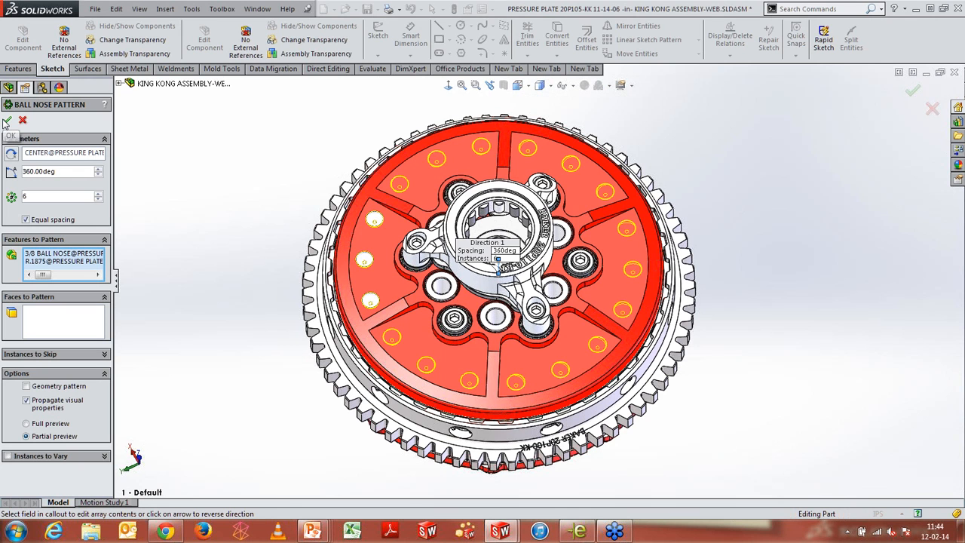
pyautogui.click(7, 122)
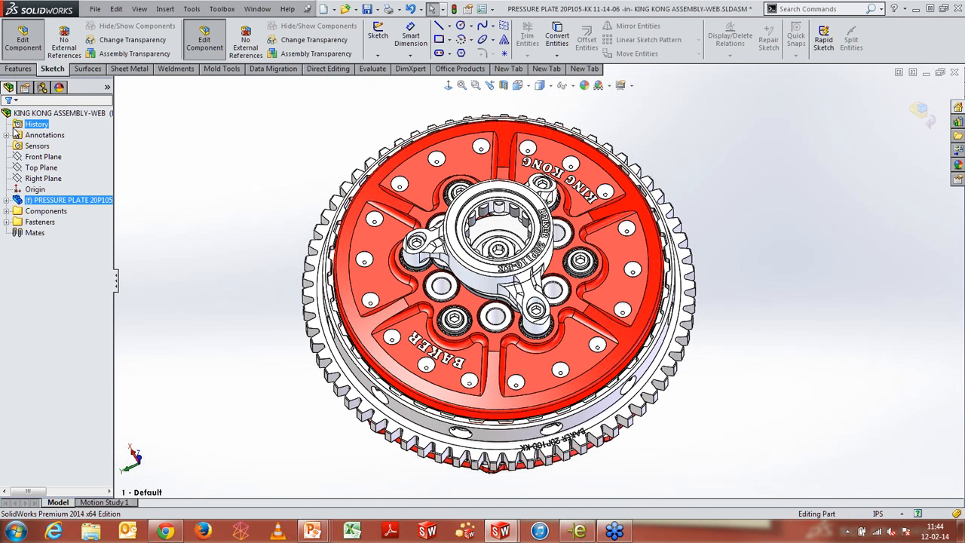
# Exit editing the pressure plate and close the King Kong subassembly, discarding all changes
pyautogui.click(7, 200)
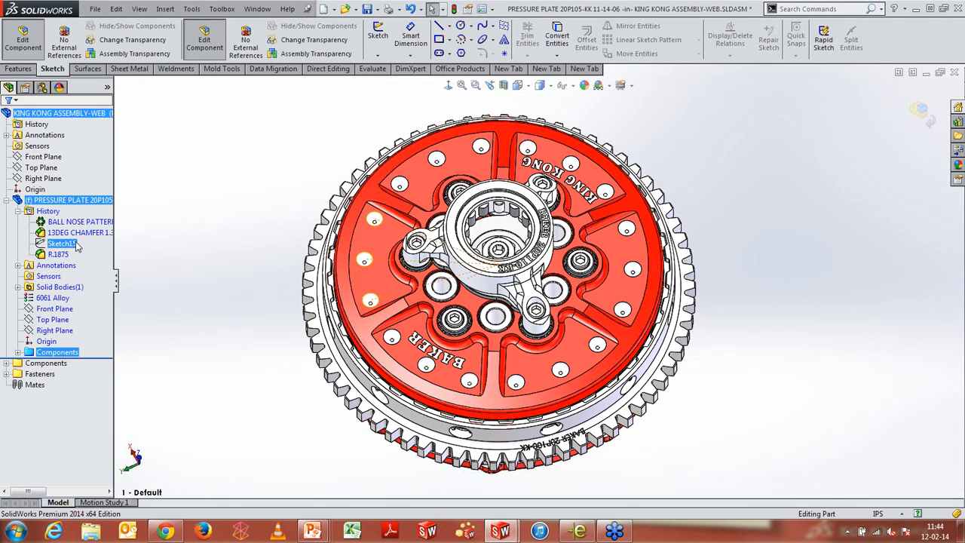
pyautogui.moveTo(61, 223)
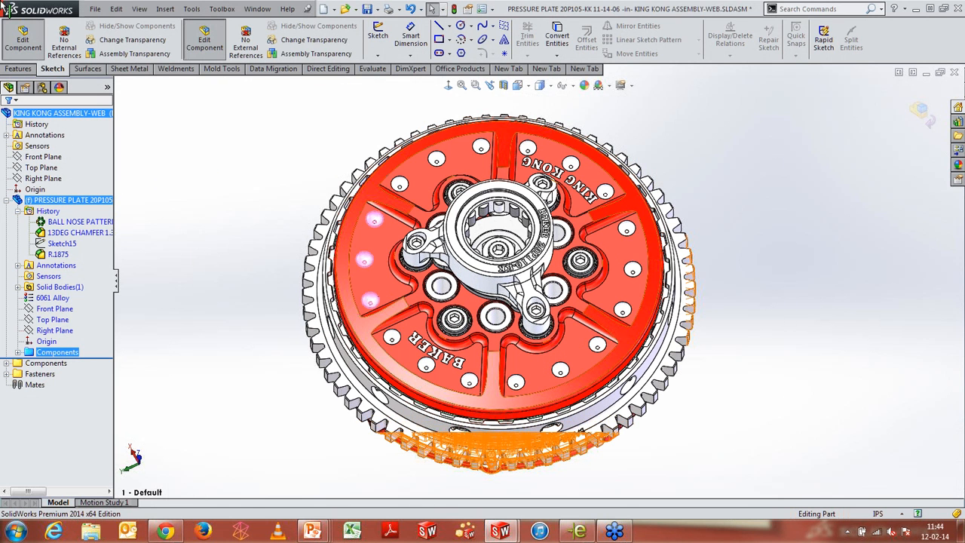
pyautogui.click(917, 119)
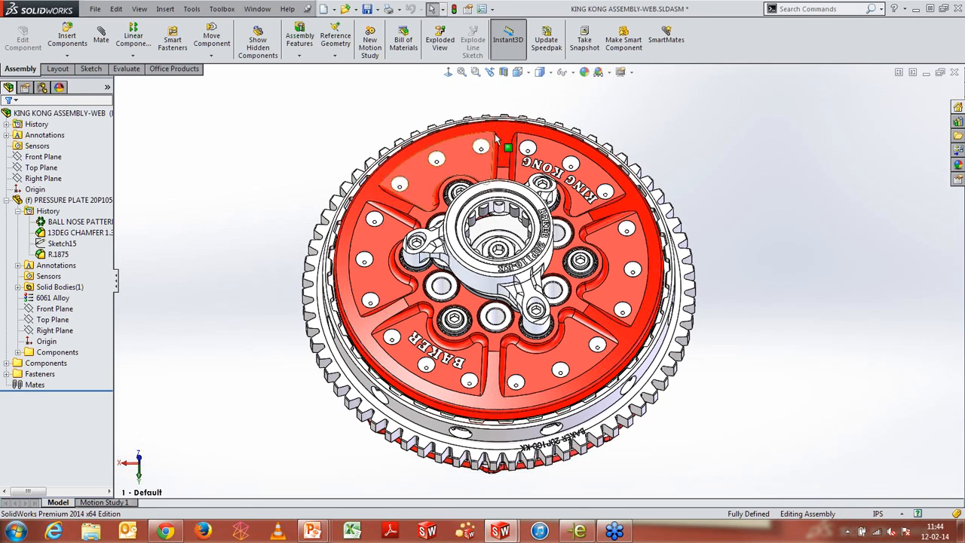
pyautogui.click(954, 73)
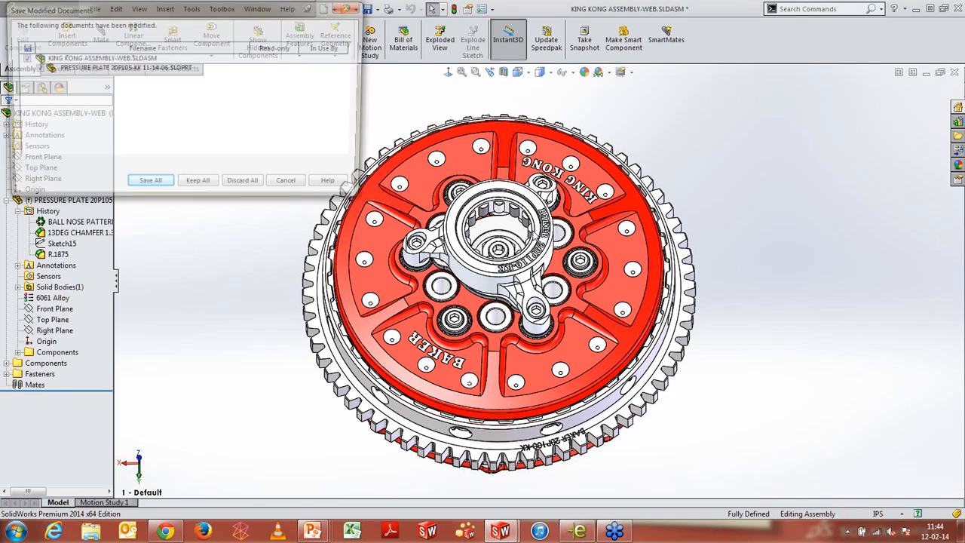
pyautogui.click(238, 188)
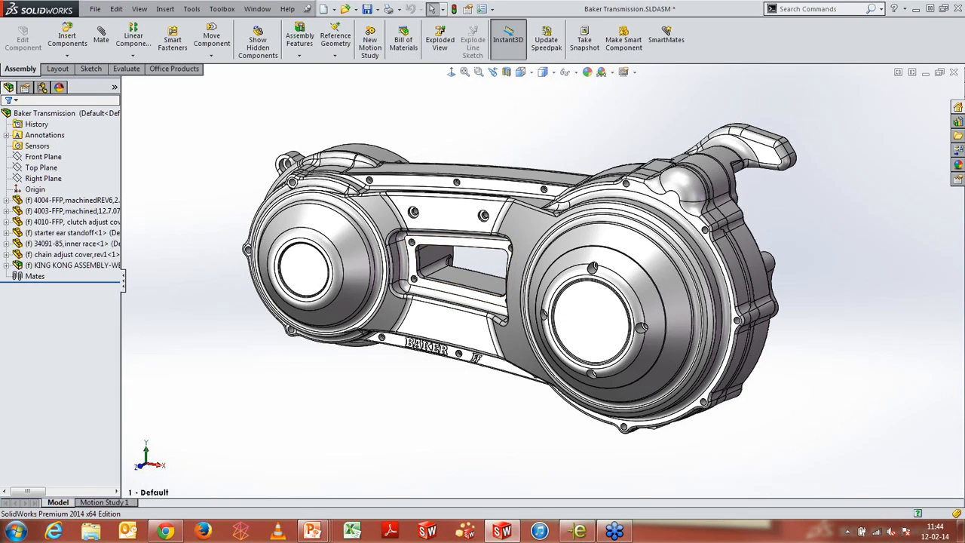
pyautogui.click(520, 72)
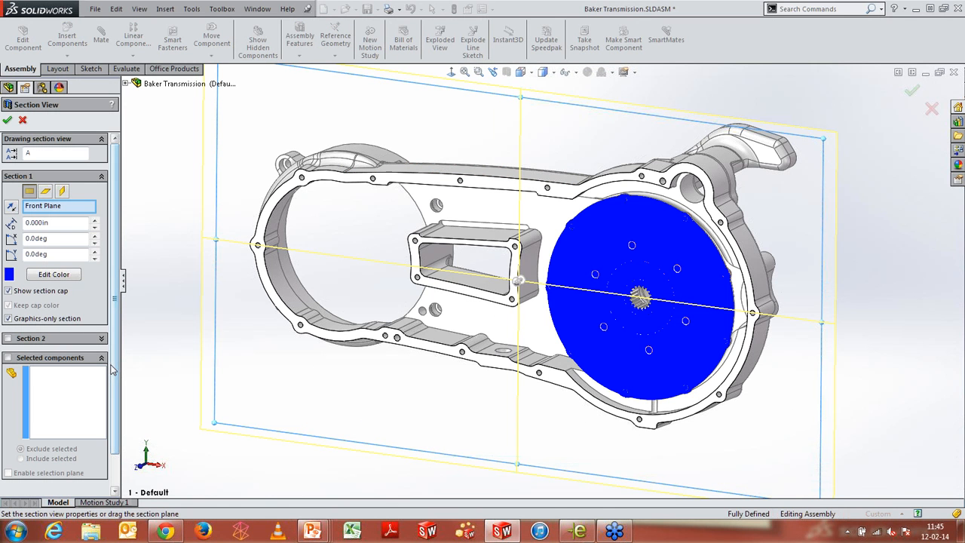
pyautogui.click(8, 358)
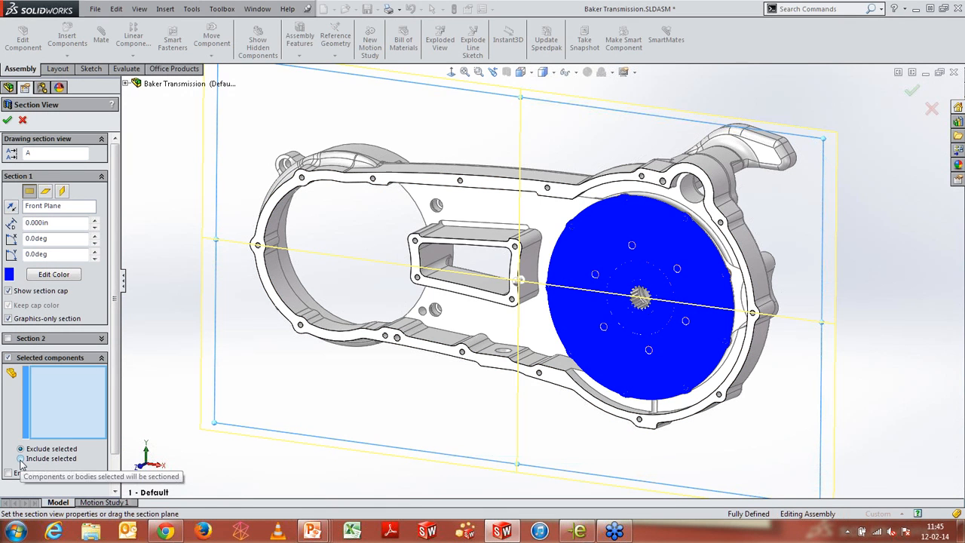
pyautogui.click(21, 460)
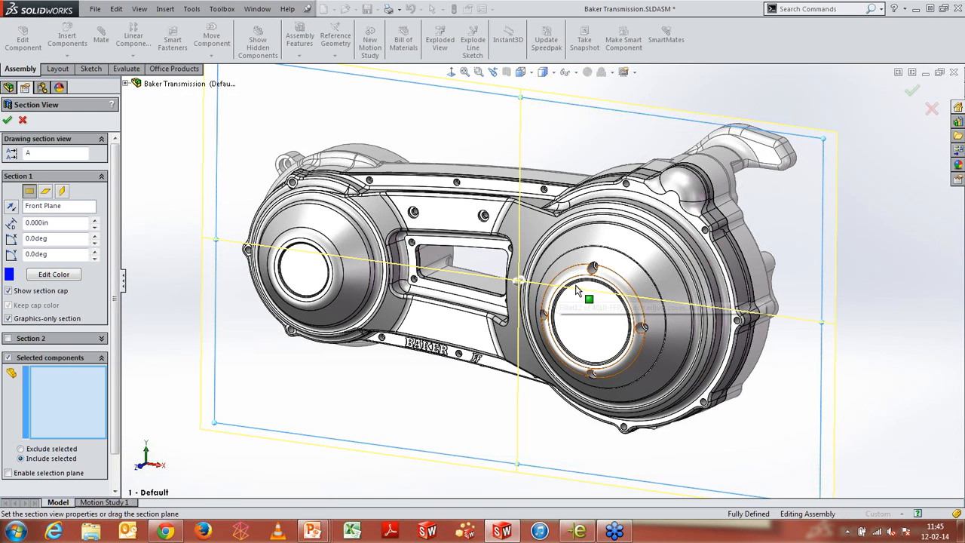
pyautogui.click(630, 249)
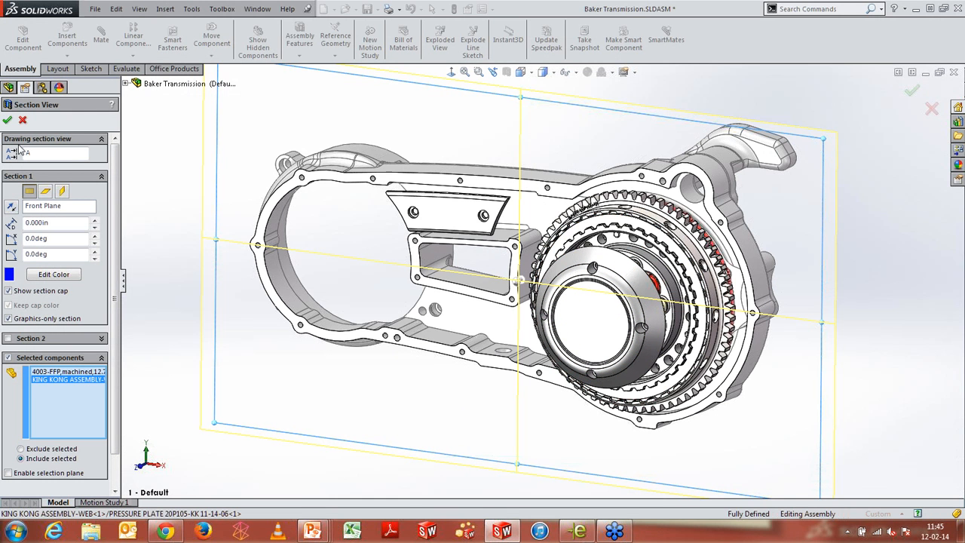
pyautogui.click(23, 121)
# Create a Top Plane section view that cuts only the selected 4003-FFP machined housing and chain adjust cover components
pyautogui.click(506, 72)
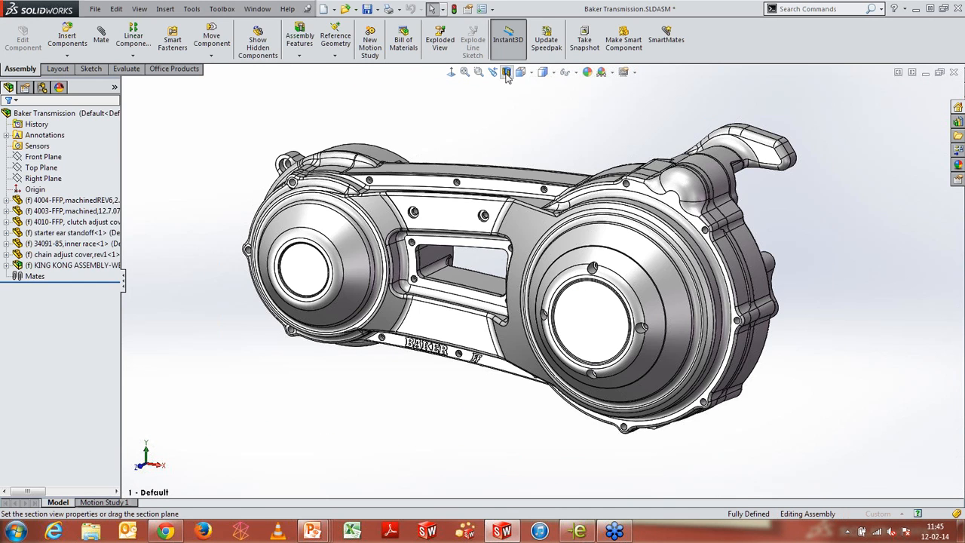
pyautogui.click(45, 192)
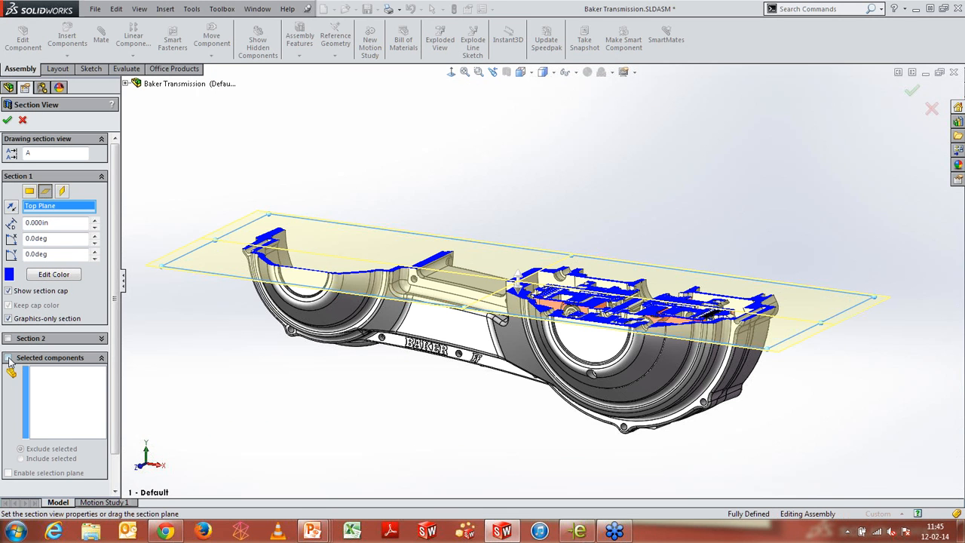
pyautogui.click(9, 358)
pyautogui.click(29, 459)
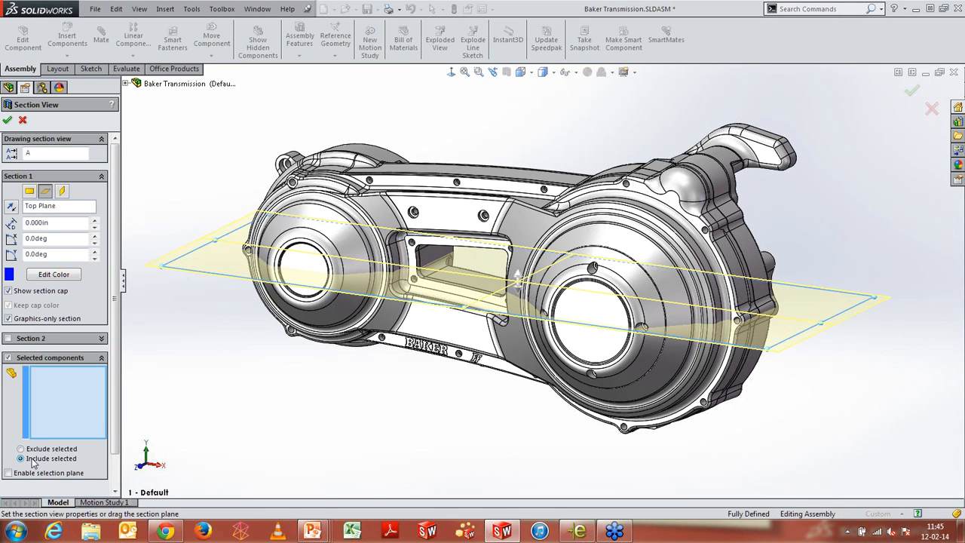
pyautogui.click(615, 242)
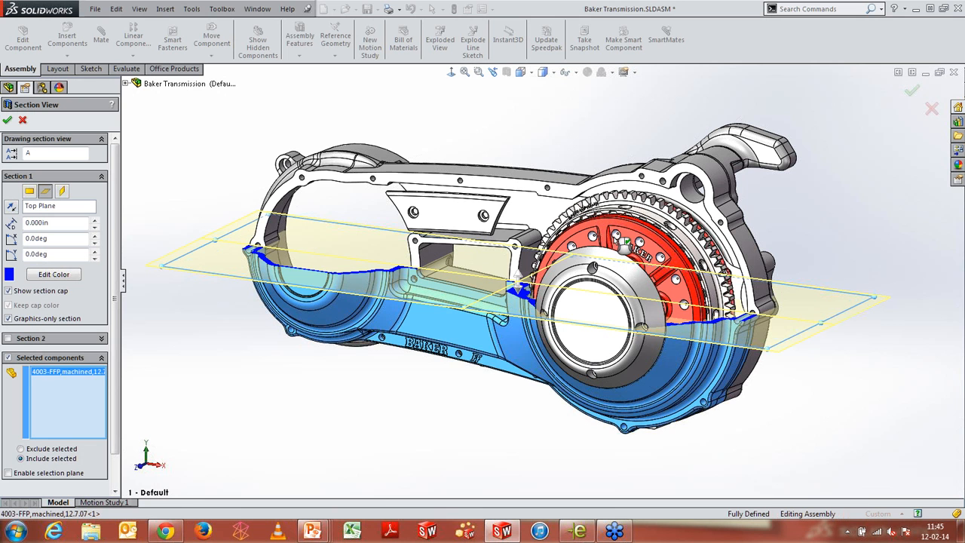
pyautogui.click(484, 211)
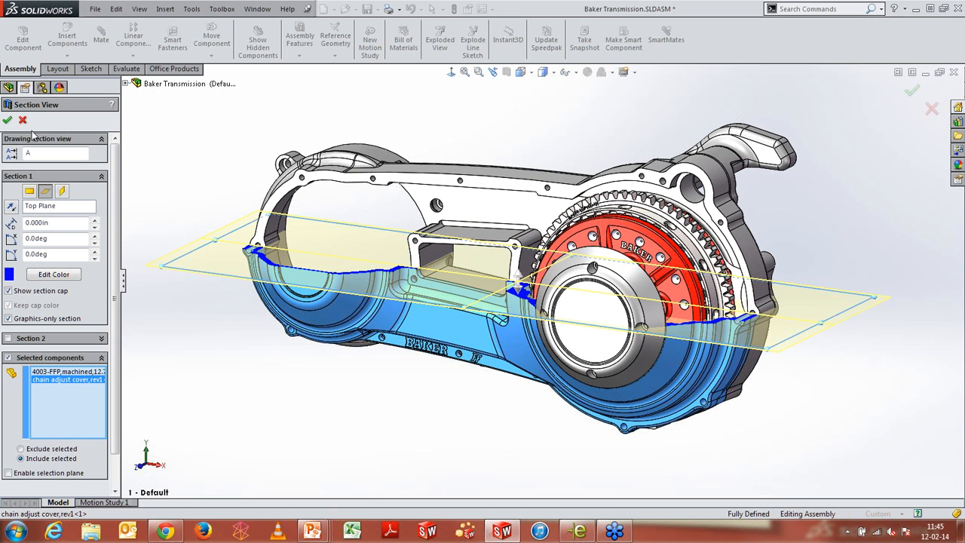
pyautogui.click(7, 123)
# Orbit and zoom around the sectioned transmission to examine the cut housing and clutch
pyautogui.moveTo(475, 185); pyautogui.dragTo(486, 385, button='middle')
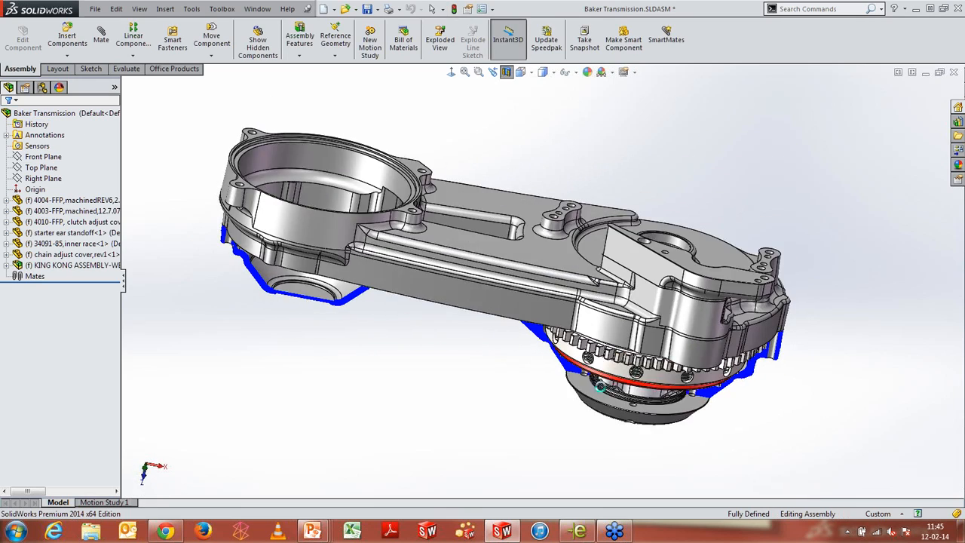
pyautogui.moveTo(600, 386); pyautogui.dragTo(603, 320, button='middle')
pyautogui.moveTo(534, 411); pyautogui.dragTo(498, 310, button='middle')
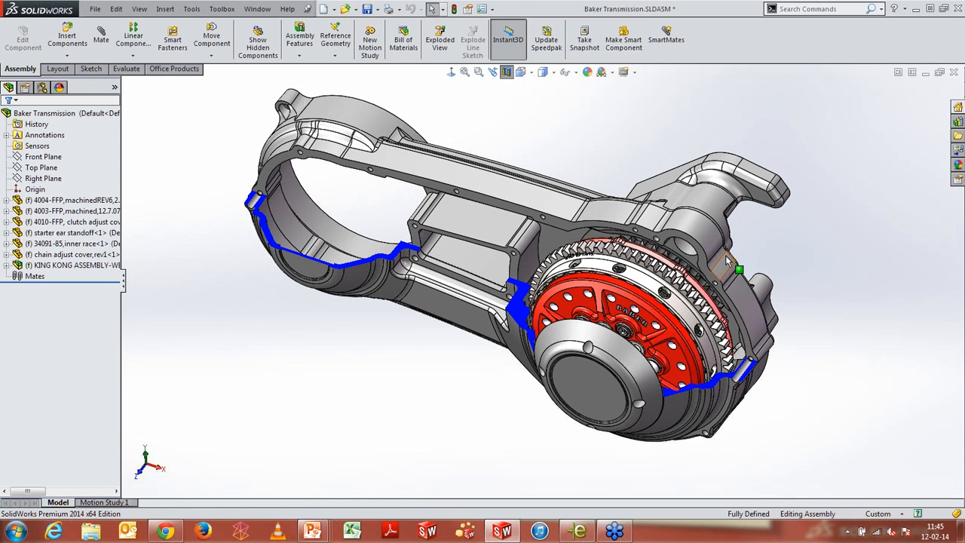
pyautogui.scroll(-4, 760, 265)
pyautogui.scroll(6, 760, 267)
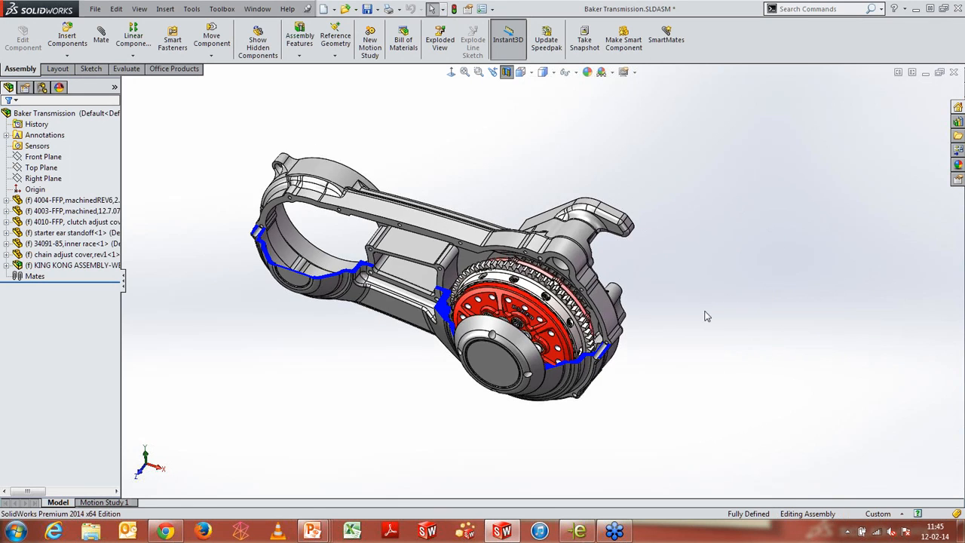
pyautogui.scroll(-3, 403, 376)
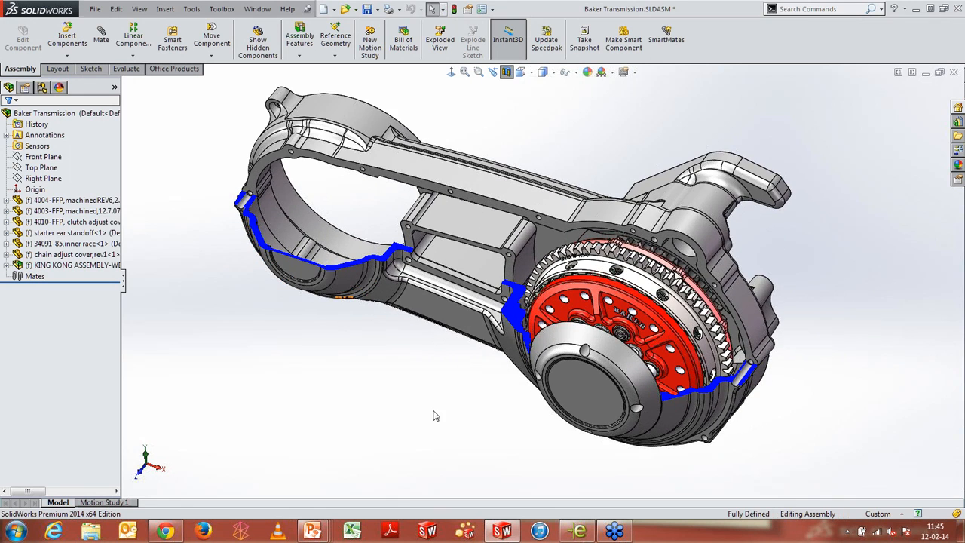
pyautogui.moveTo(433, 411)
pyautogui.mouseDown(button='middle')
pyautogui.moveTo(462, 409)
pyautogui.moveTo(423, 399)
pyautogui.moveTo(435, 401)
pyautogui.mouseUp(button='middle')
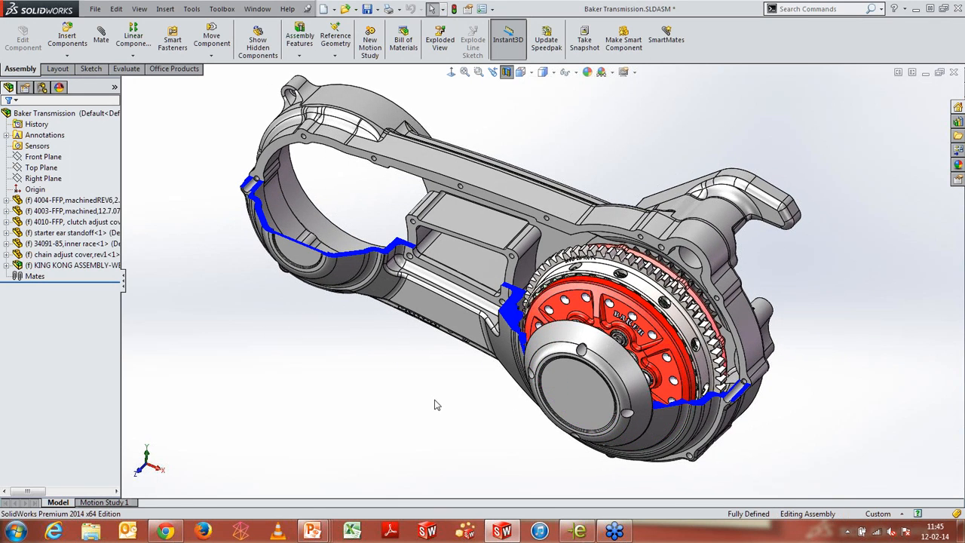